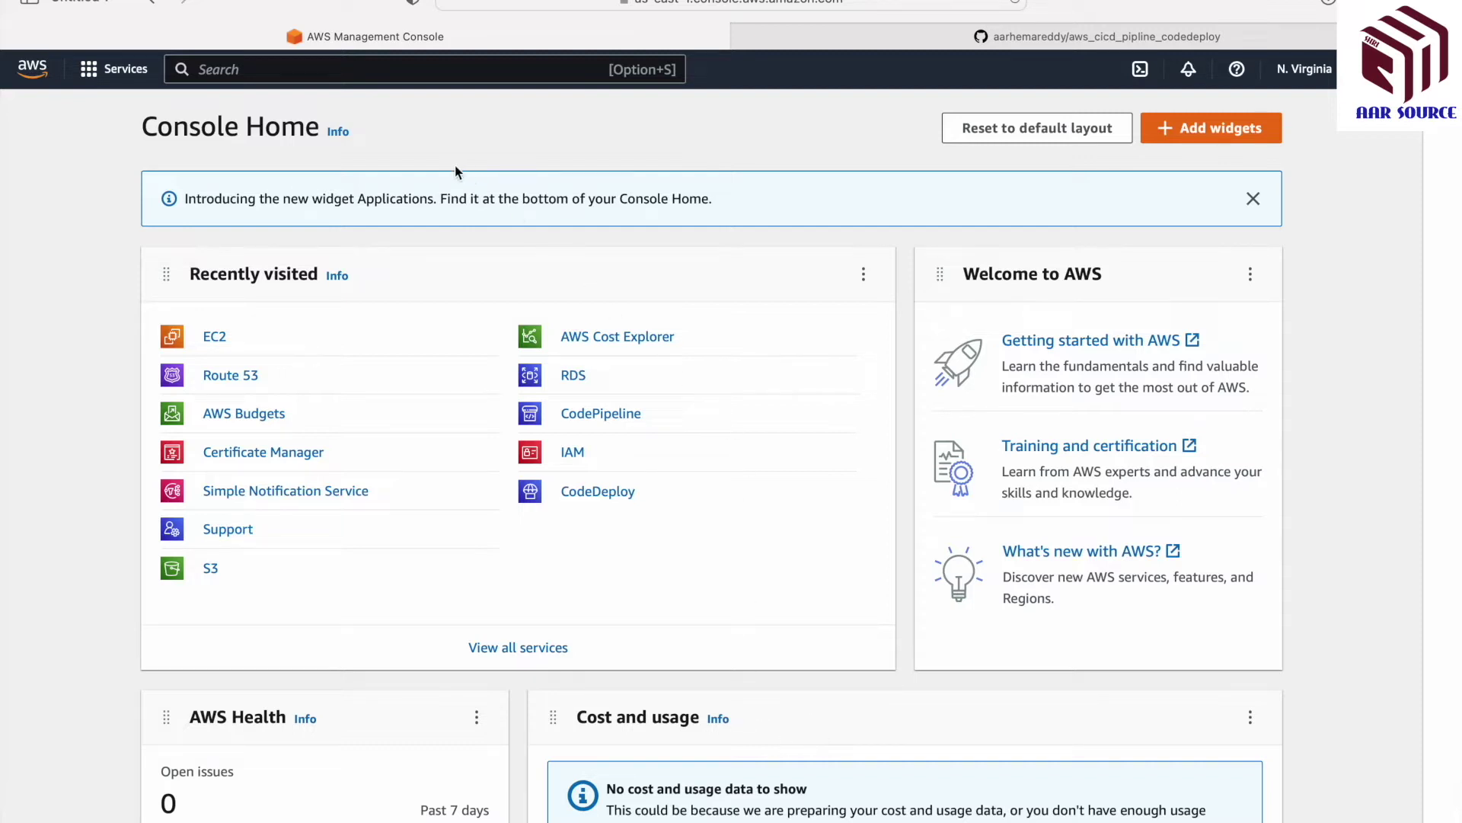
- Find the IAM service and open its list of roles
{"action": "left_click", "coordinate": [429, 67]}
{"action": "type", "text": "iam"}
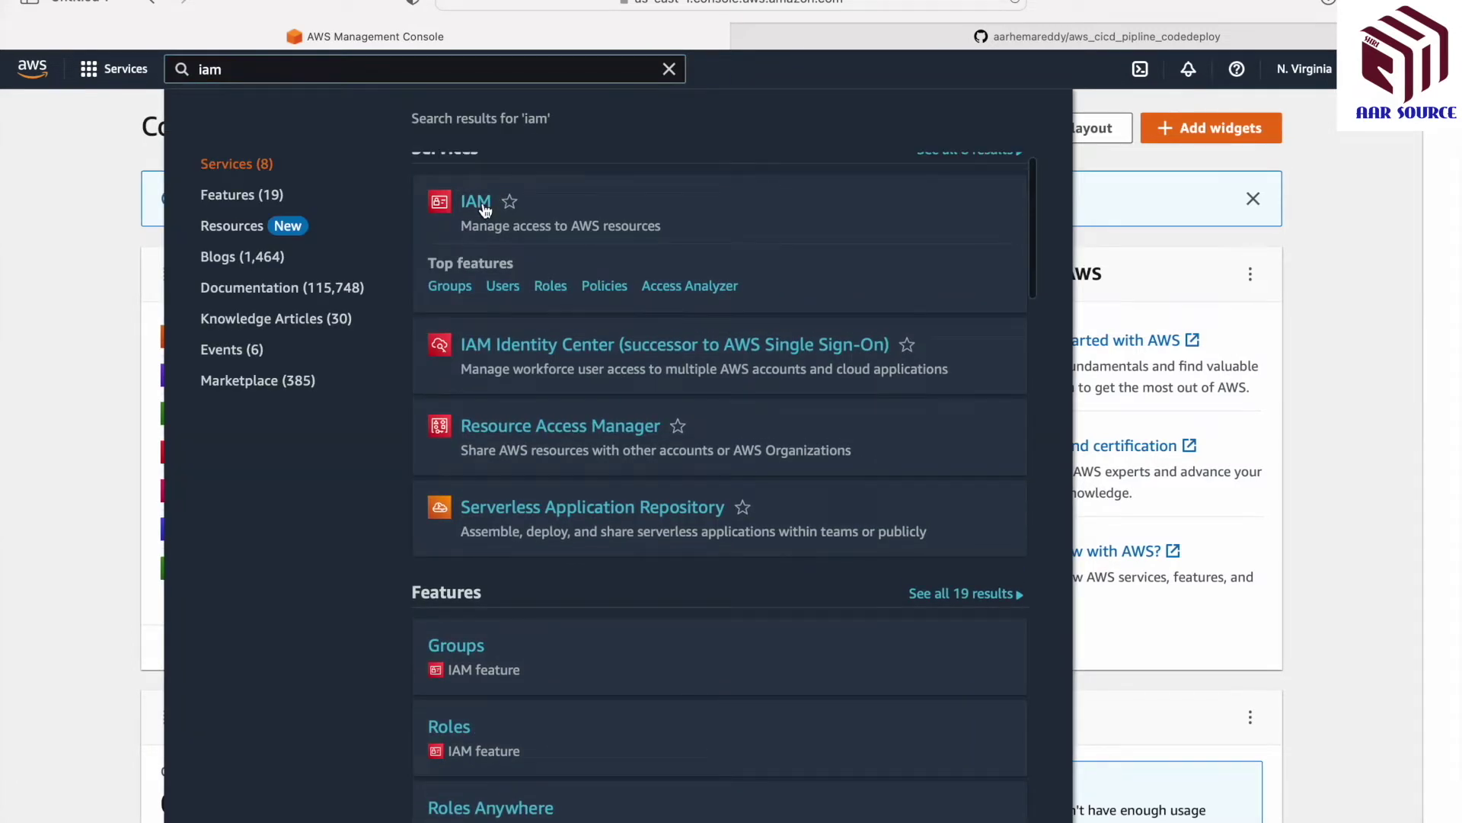
{"action": "left_click", "coordinate": [483, 204]}
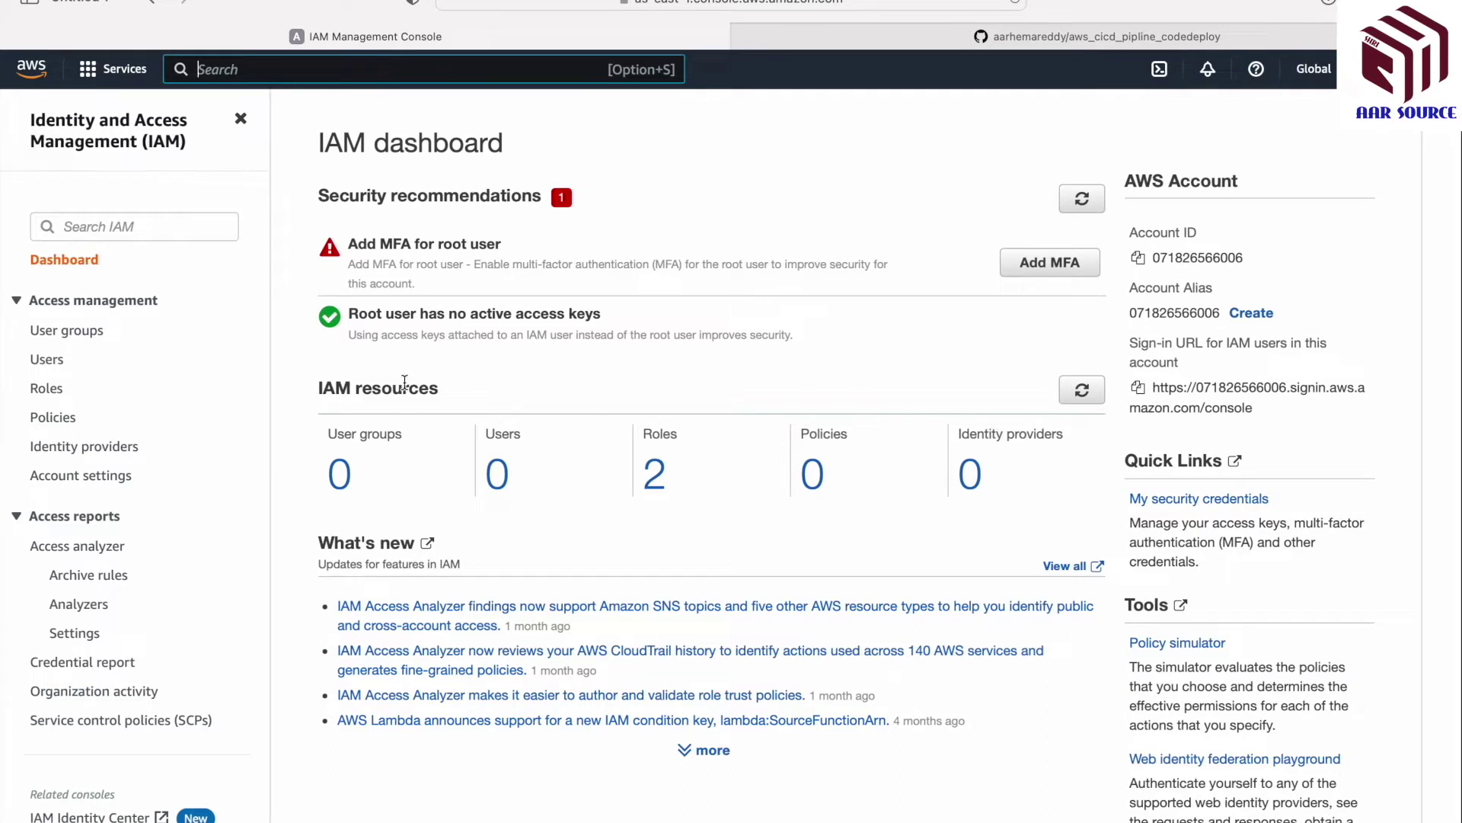
{"action": "scroll", "coordinate": [655, 484], "scroll_direction": "down", "scroll_amount": 1}
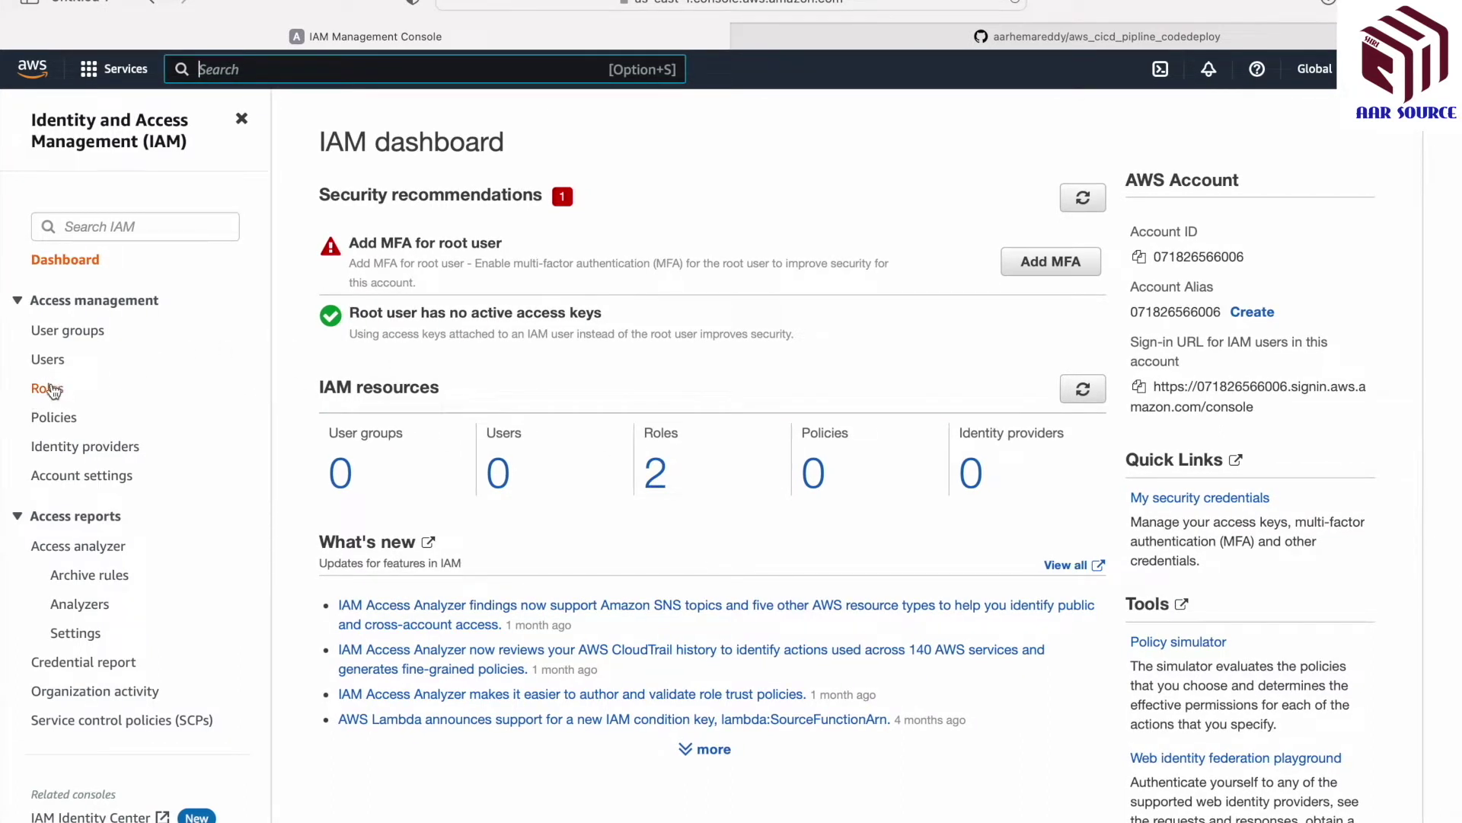
{"action": "left_click", "coordinate": [658, 477]}
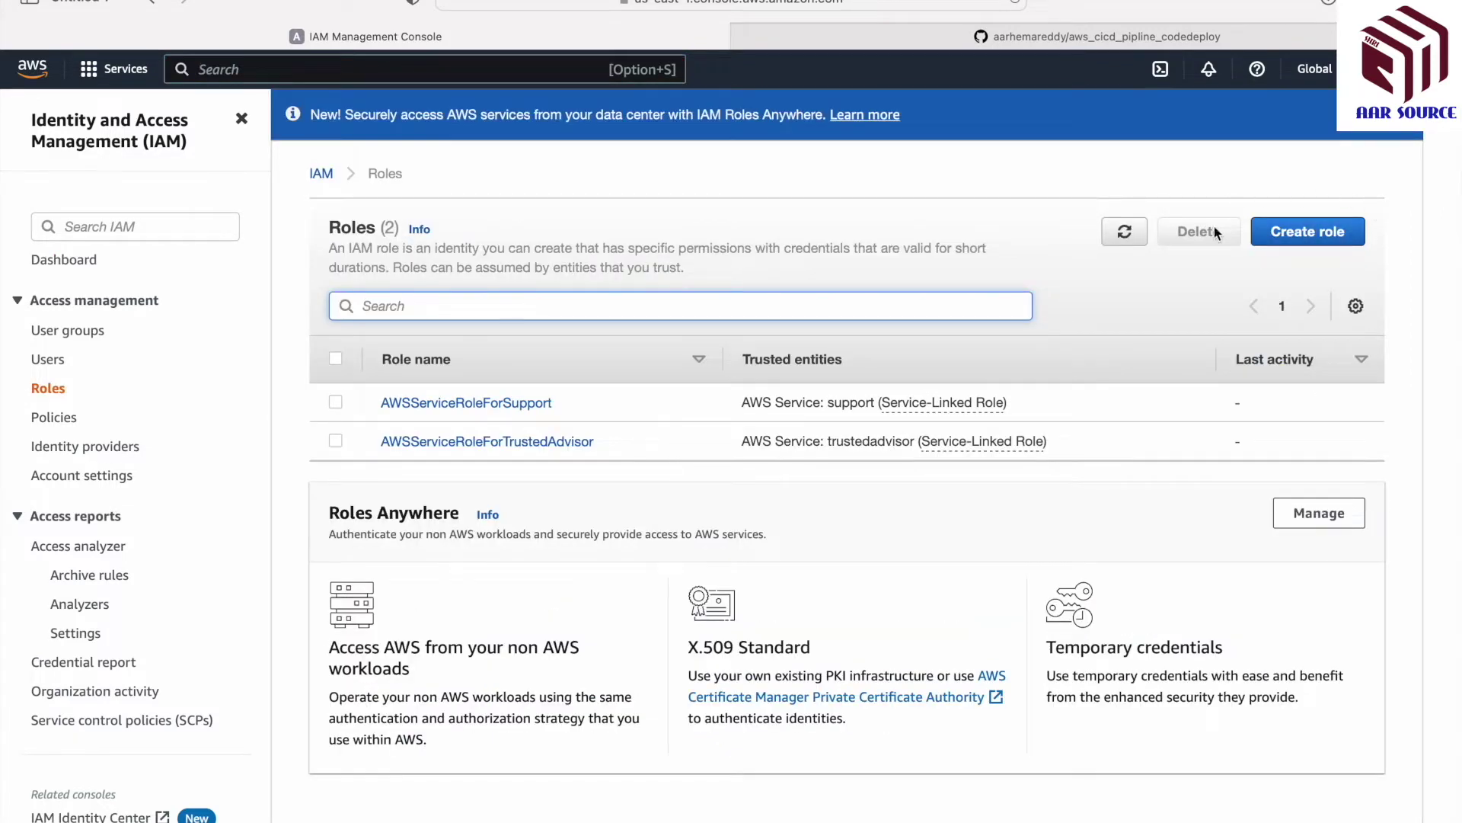
- Begin a new role for the AWS service entity type with EC2 as the use case and proceed to permissions
{"action": "left_click", "coordinate": [1306, 232]}
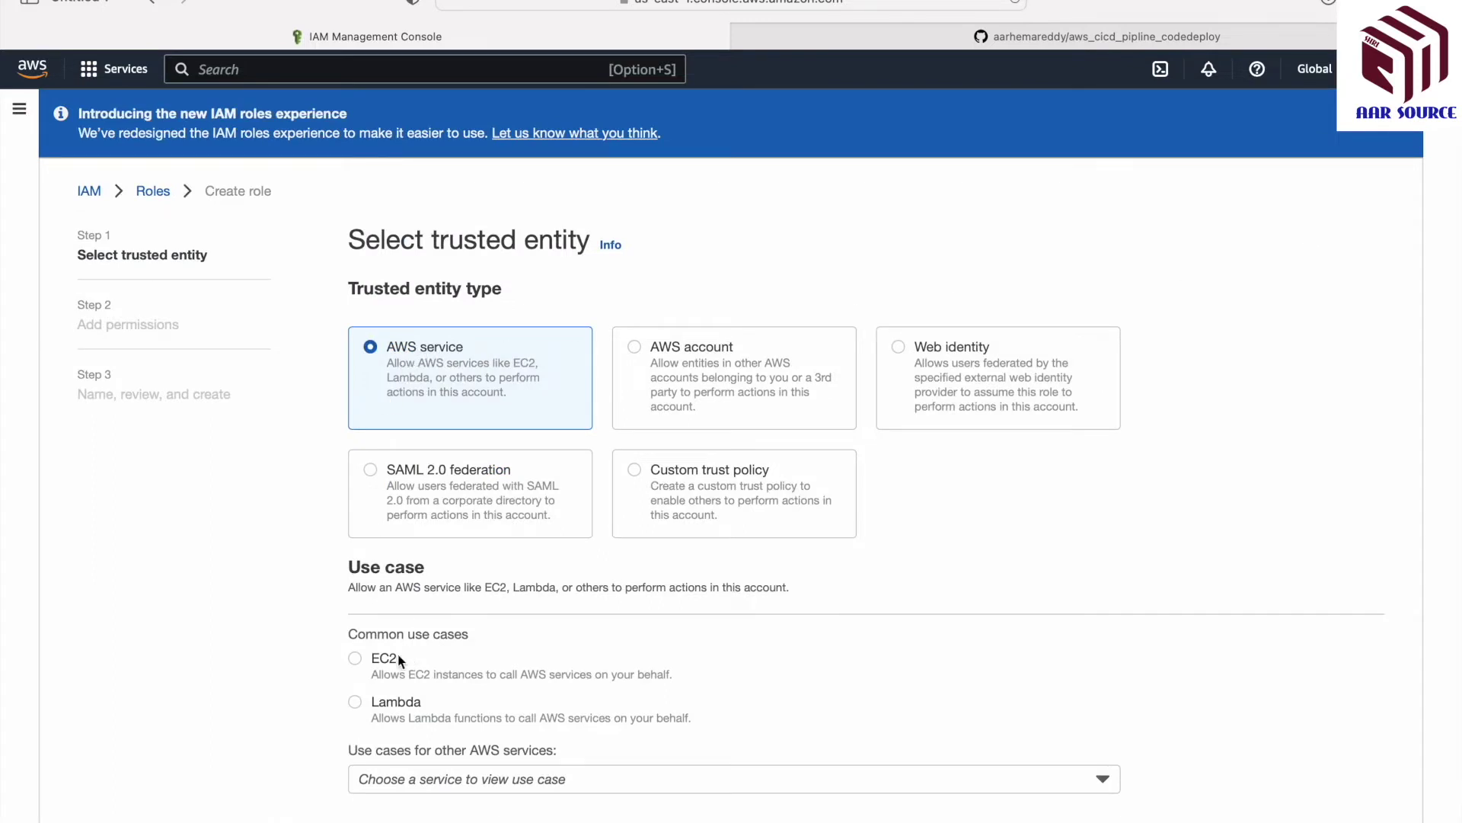
{"action": "scroll", "coordinate": [391, 662], "scroll_direction": "down", "scroll_amount": 1}
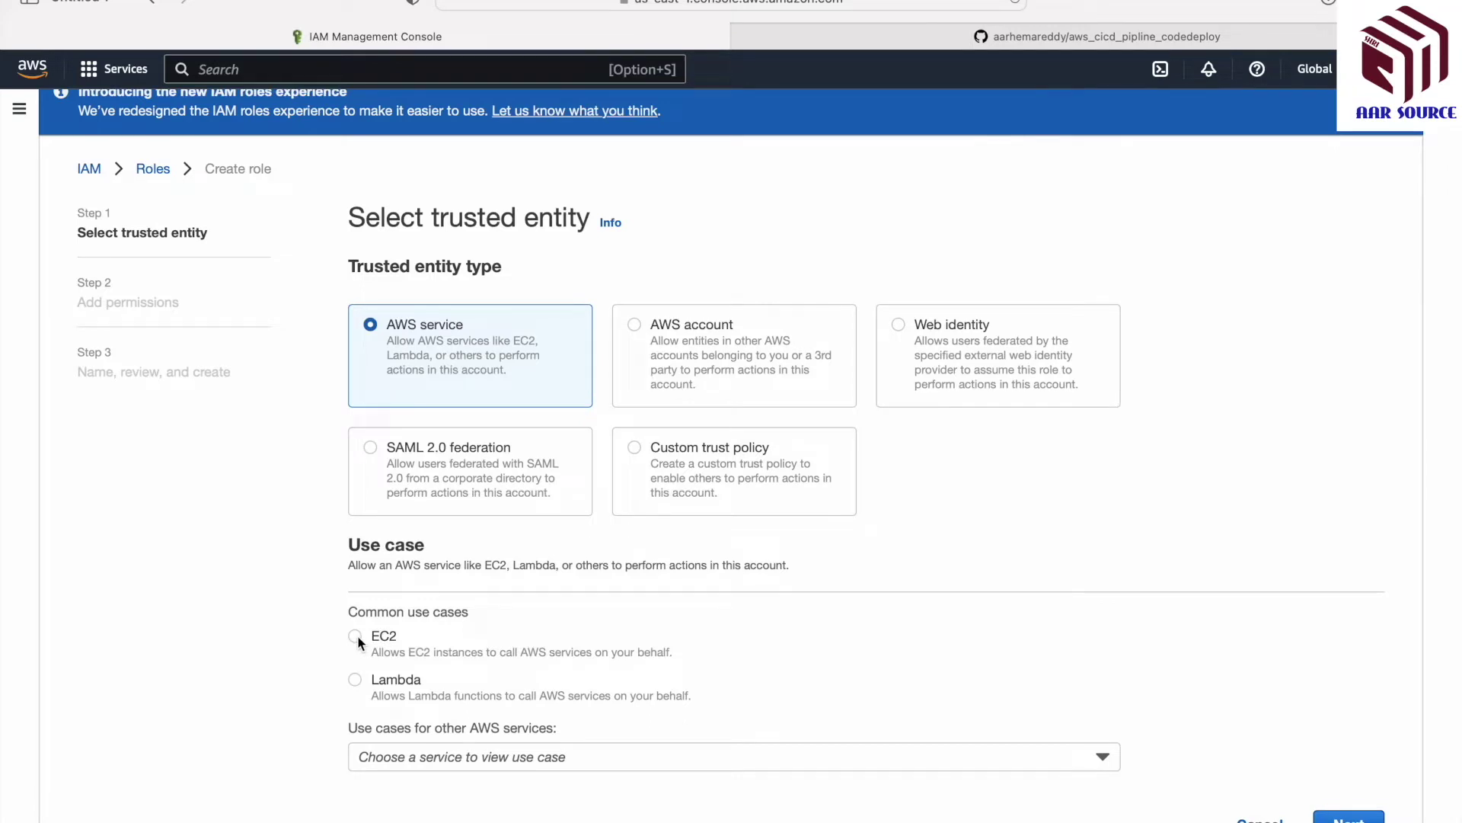
{"action": "left_click", "coordinate": [355, 636]}
{"action": "scroll", "coordinate": [512, 636], "scroll_direction": "down", "scroll_amount": 1}
{"action": "left_click", "coordinate": [1106, 757]}
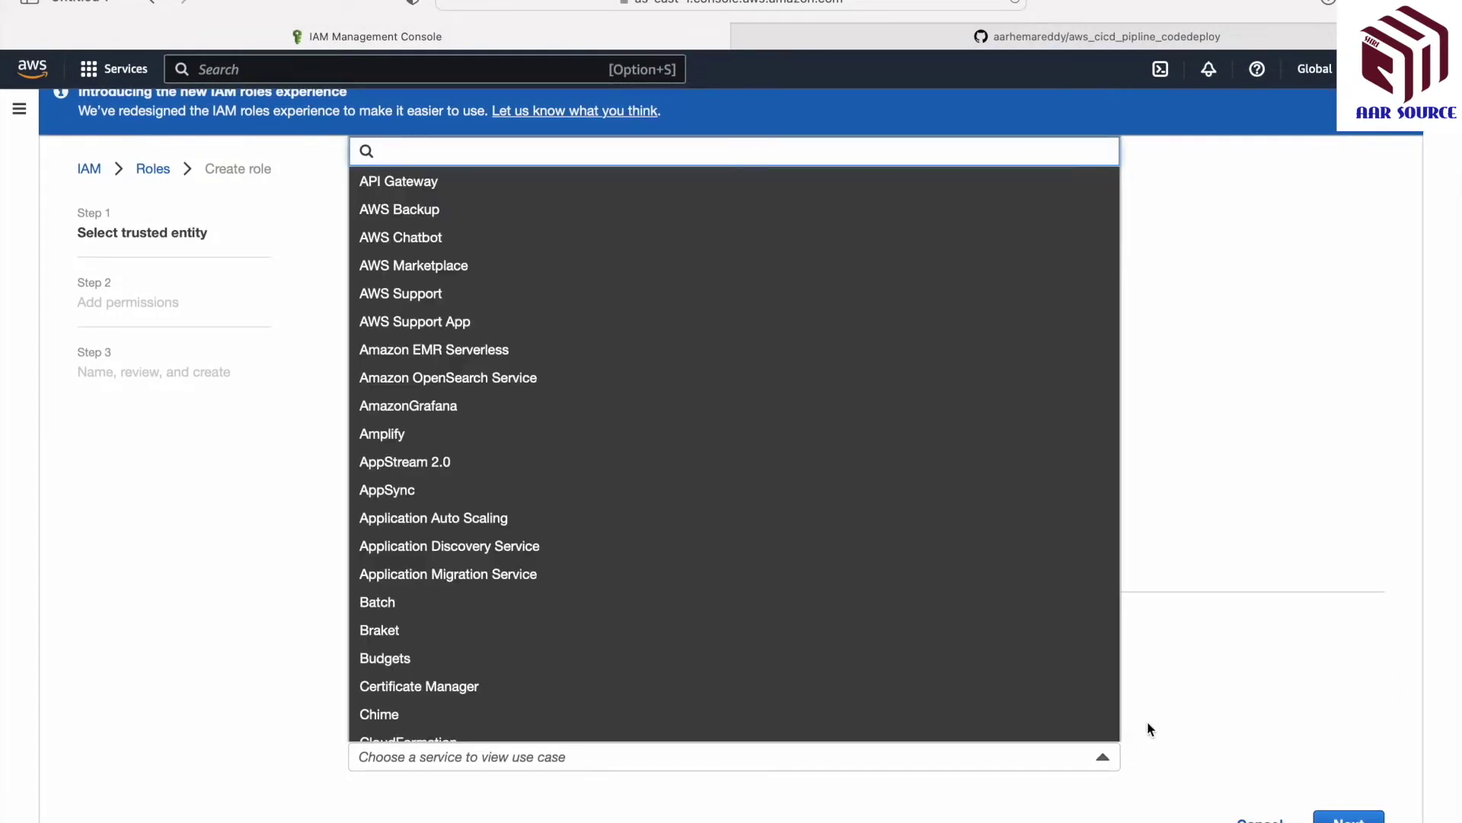
{"action": "left_click", "coordinate": [1237, 634]}
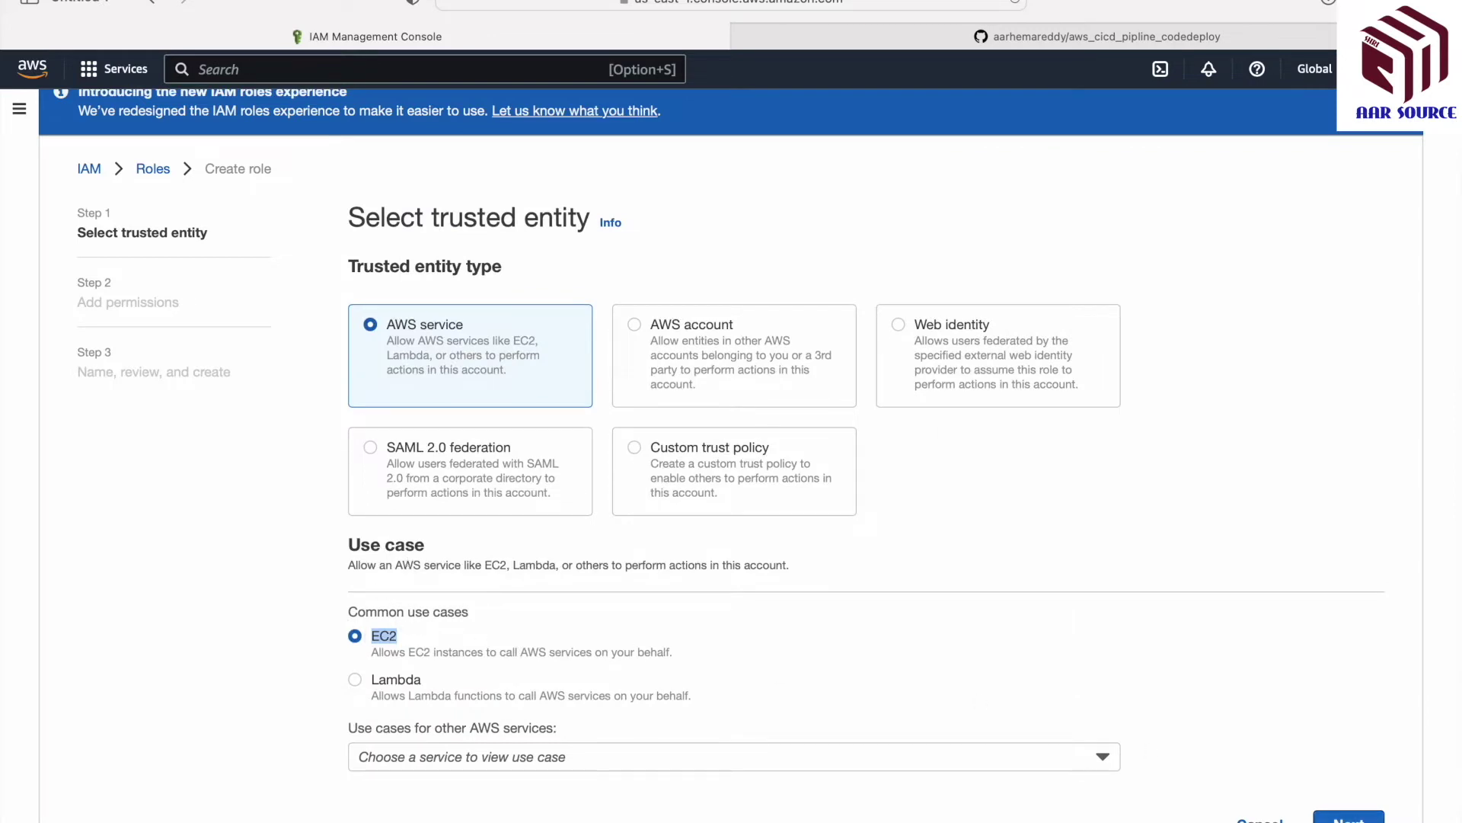
{"action": "left_click", "coordinate": [1349, 818]}
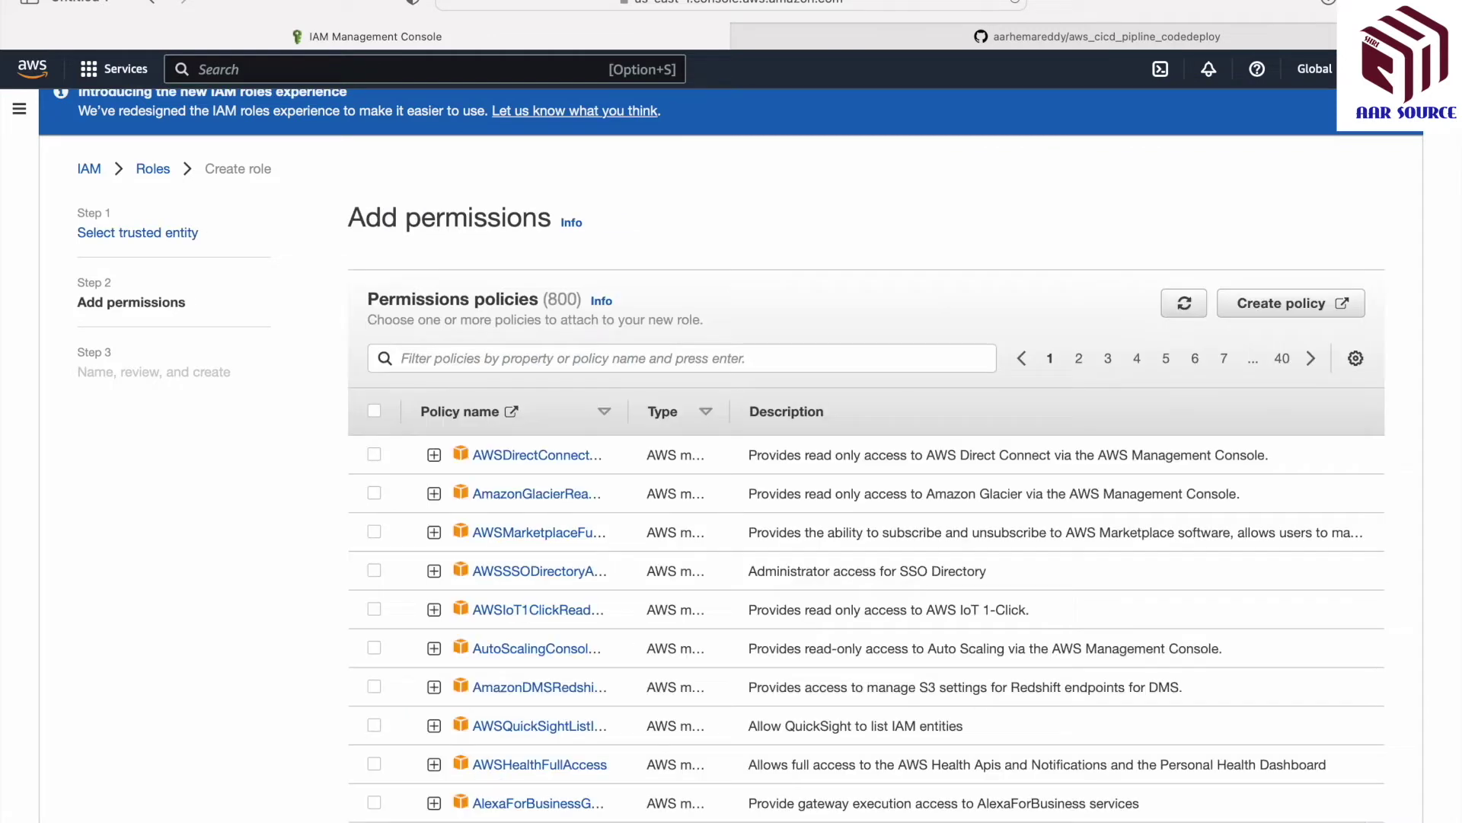
- Filter the permissions policies by "codedeploy", select AmazonEC2RoleforAWSCodeDeploy for the role, and continue to the review stage
{"action": "left_click", "coordinate": [704, 361]}
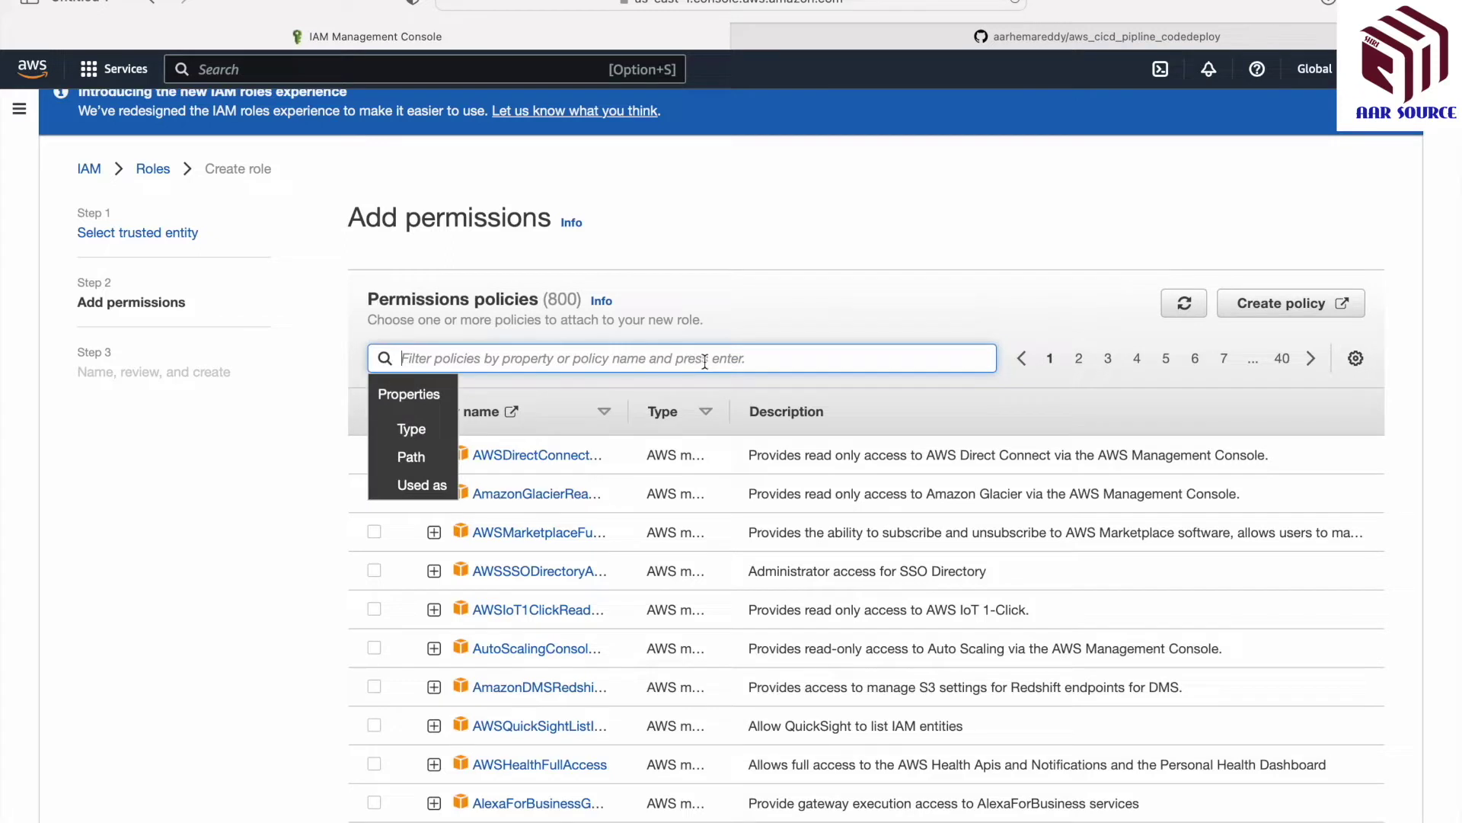
{"action": "type", "text": "code"}
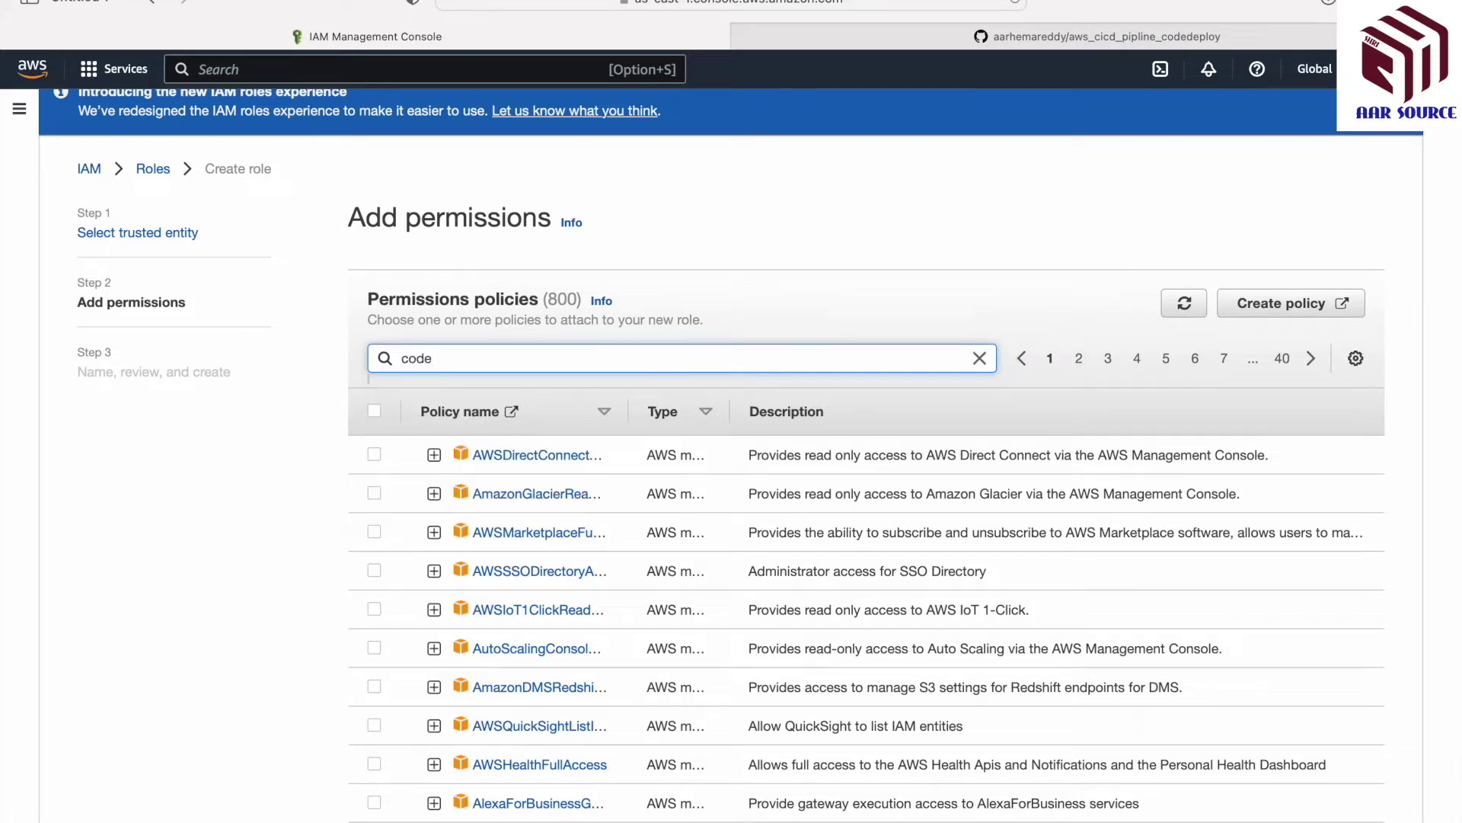
{"action": "type", "text": "deploy"}
{"action": "key", "text": "Return"}
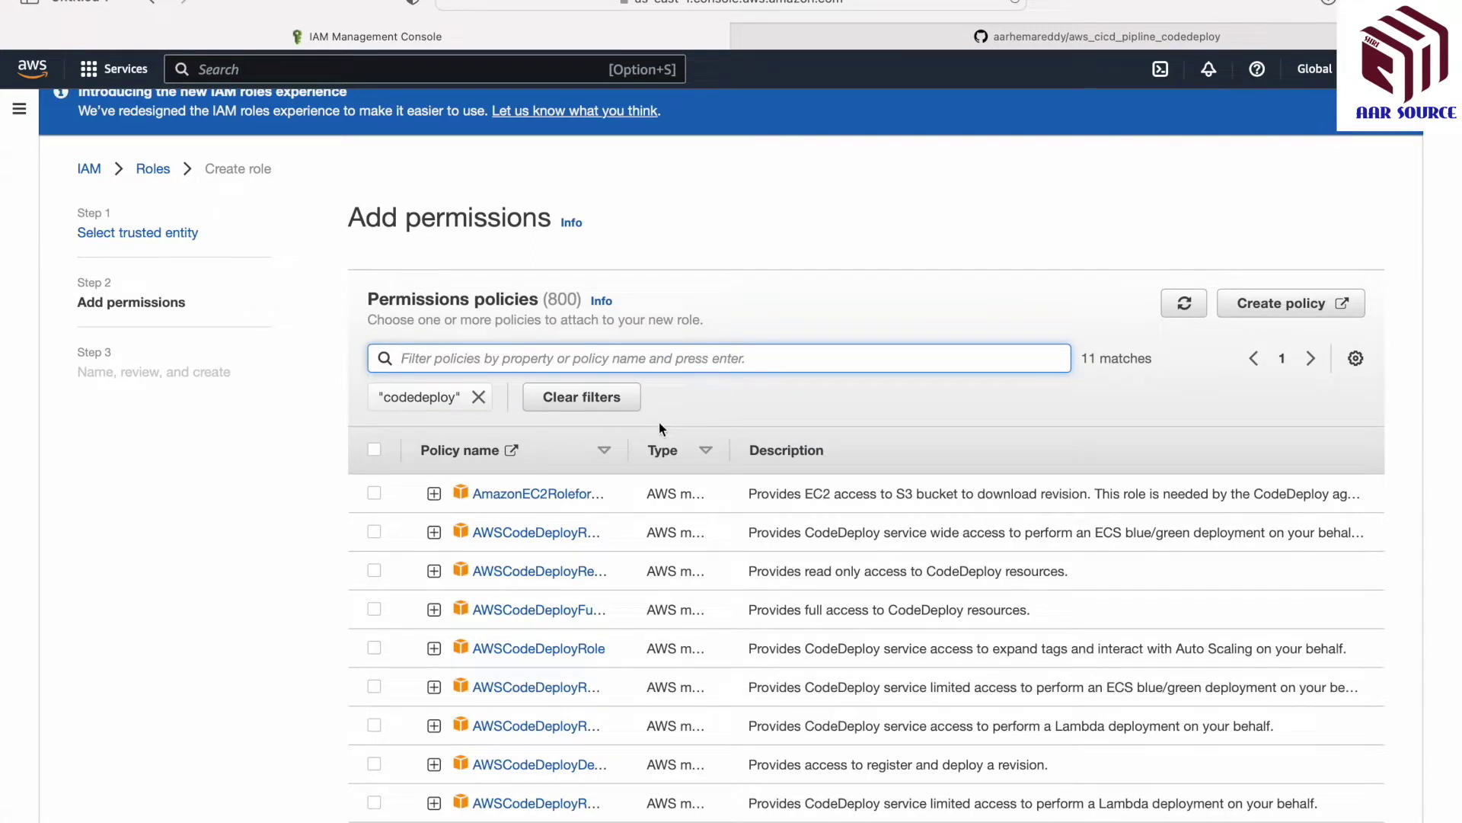
{"action": "left_click_drag", "start_coordinate": [628, 449], "coordinate": [852, 449]}
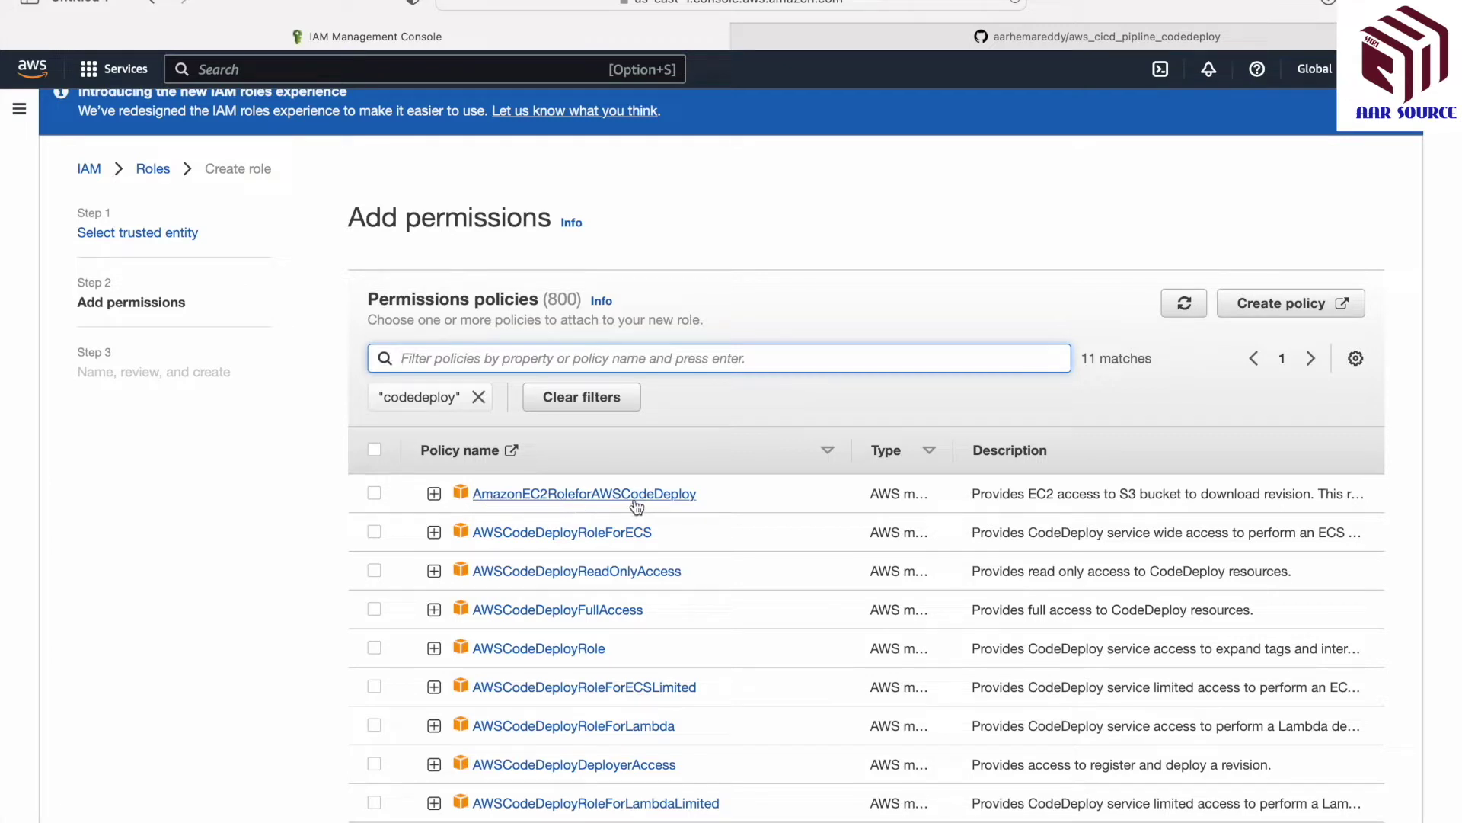
{"action": "left_click", "coordinate": [374, 493]}
{"action": "scroll", "coordinate": [776, 495], "scroll_direction": "down", "scroll_amount": 2}
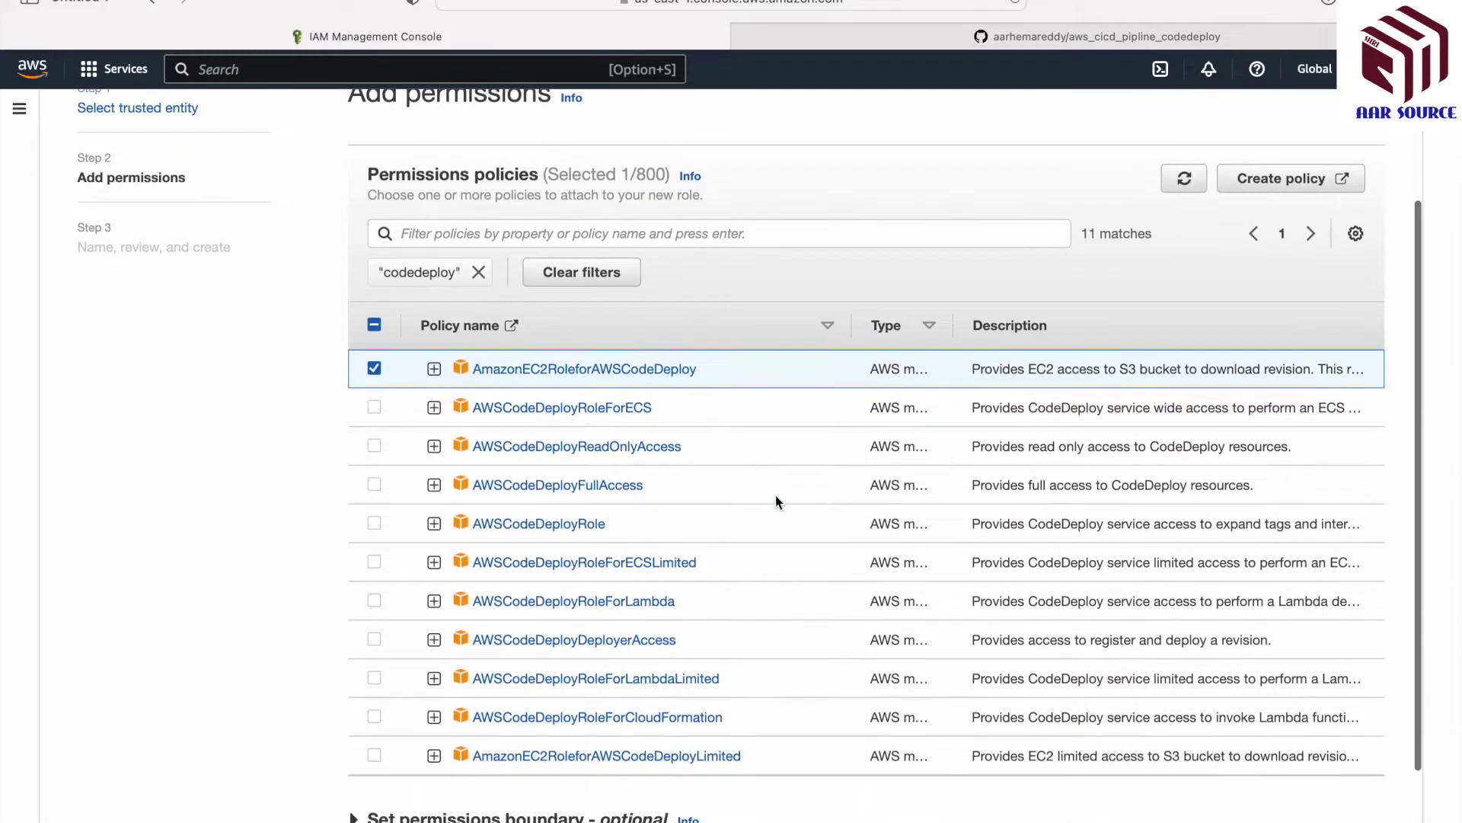
{"action": "scroll", "coordinate": [775, 497], "scroll_direction": "down", "scroll_amount": 2}
{"action": "left_click", "coordinate": [1348, 818]}
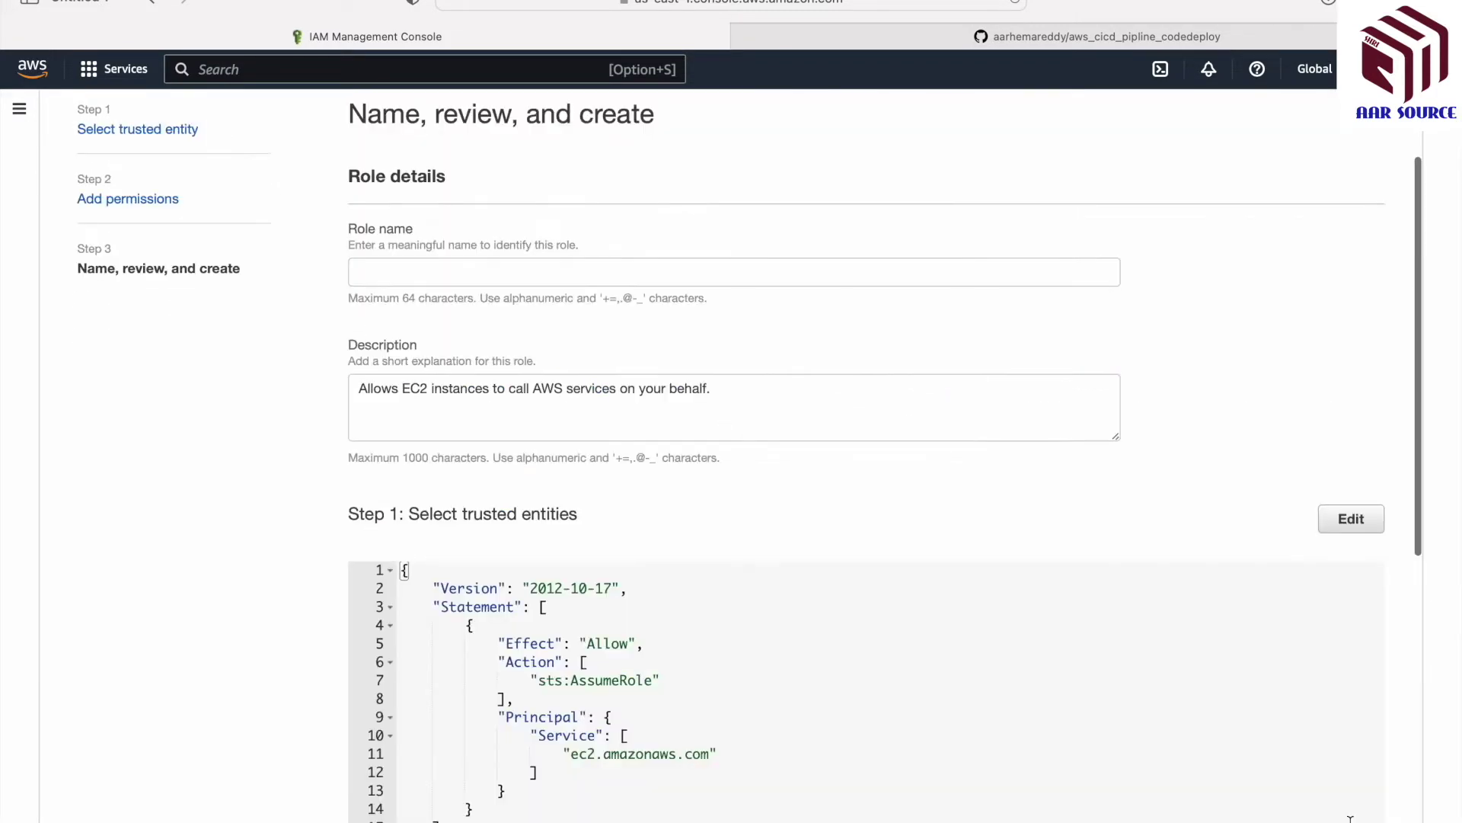
- Name the role EC2CodeDeploy, review its trusted entity and permissions, and create it
{"action": "left_click", "coordinate": [681, 274]}
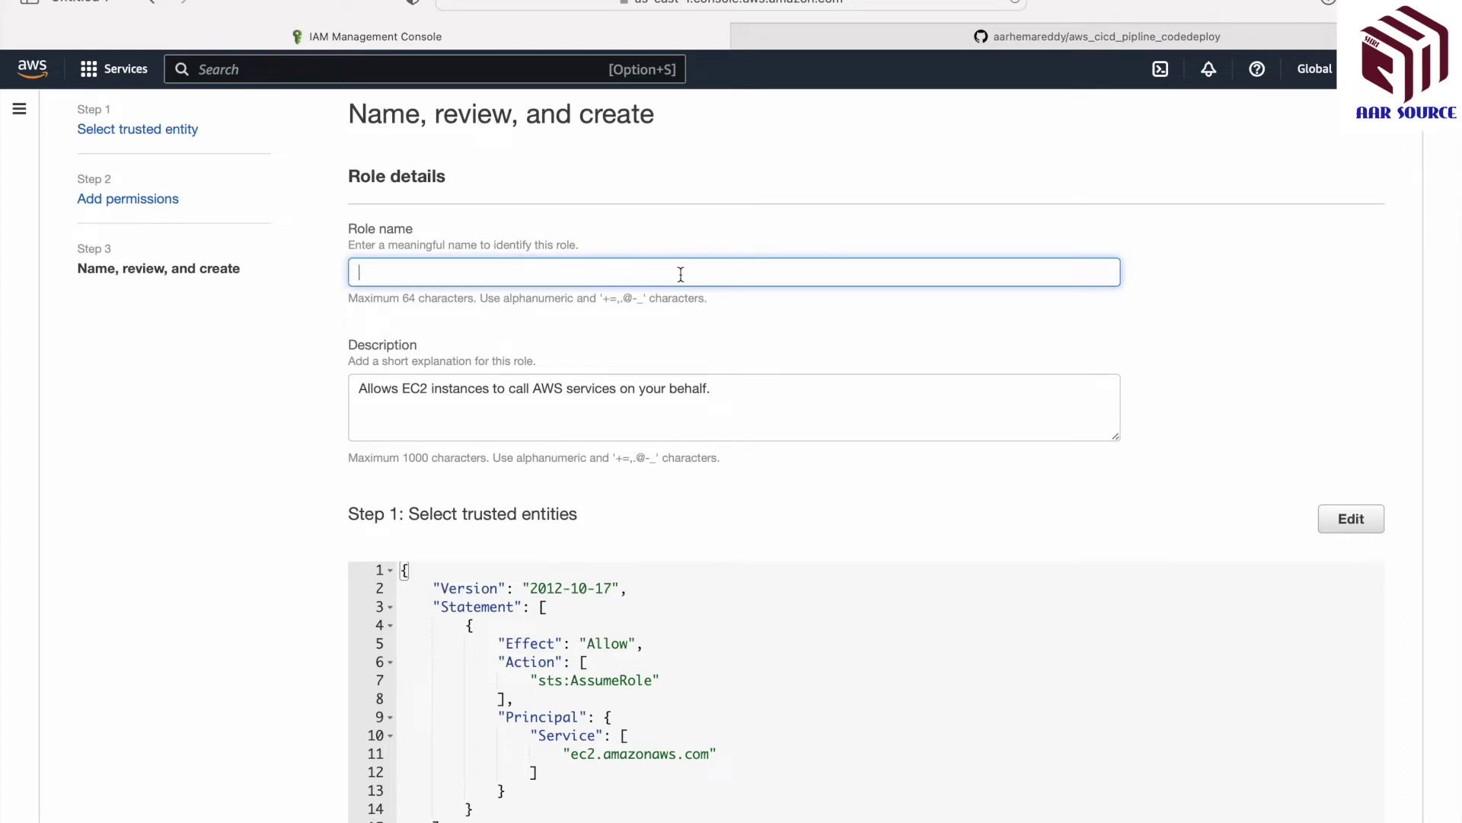
{"action": "type", "text": "EC2CodeDeploy"}
{"action": "scroll", "coordinate": [707, 287], "scroll_direction": "down", "scroll_amount": 7}
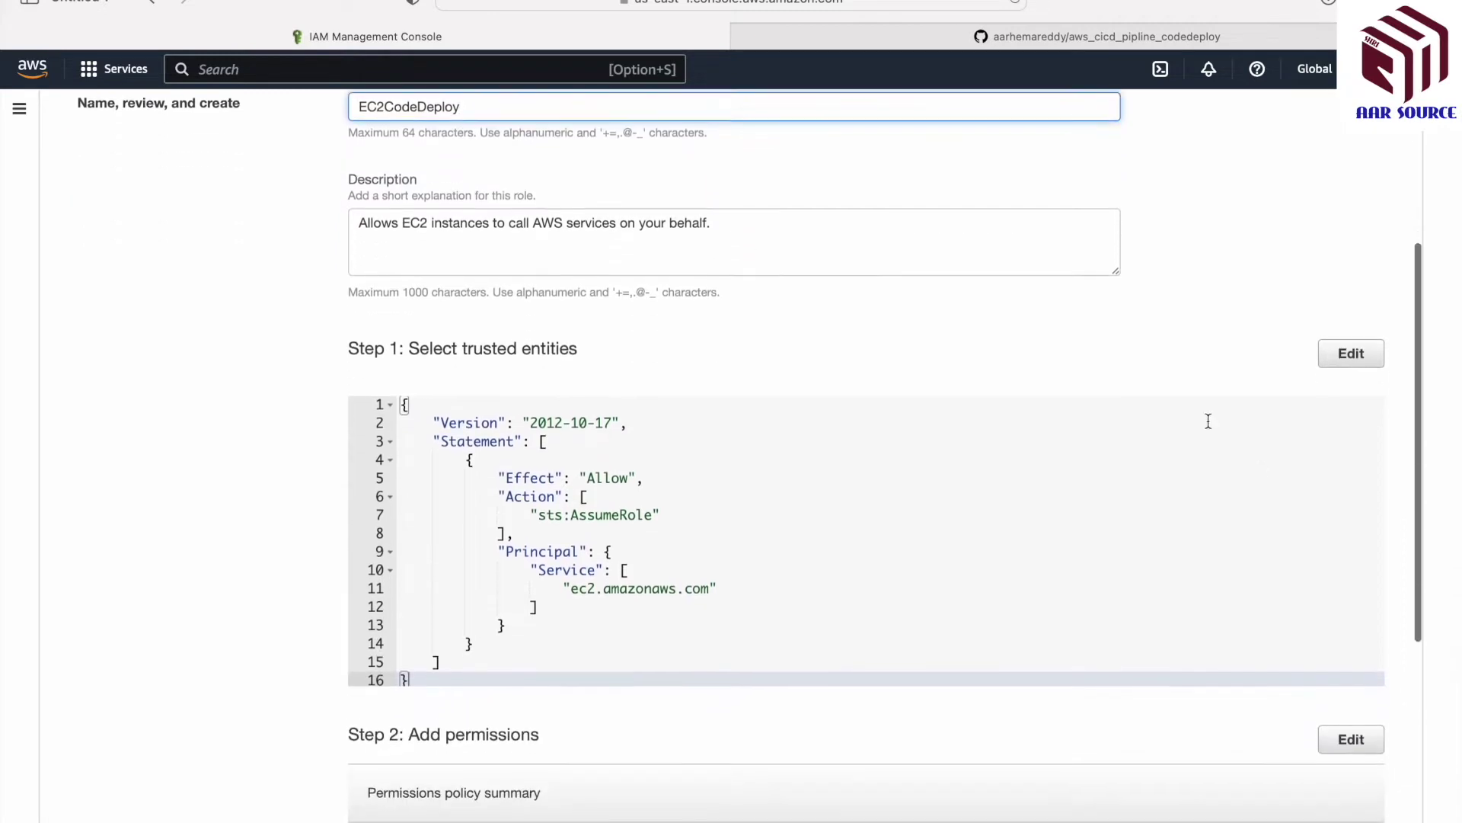
{"action": "scroll", "coordinate": [601, 624], "scroll_direction": "down", "scroll_amount": 2}
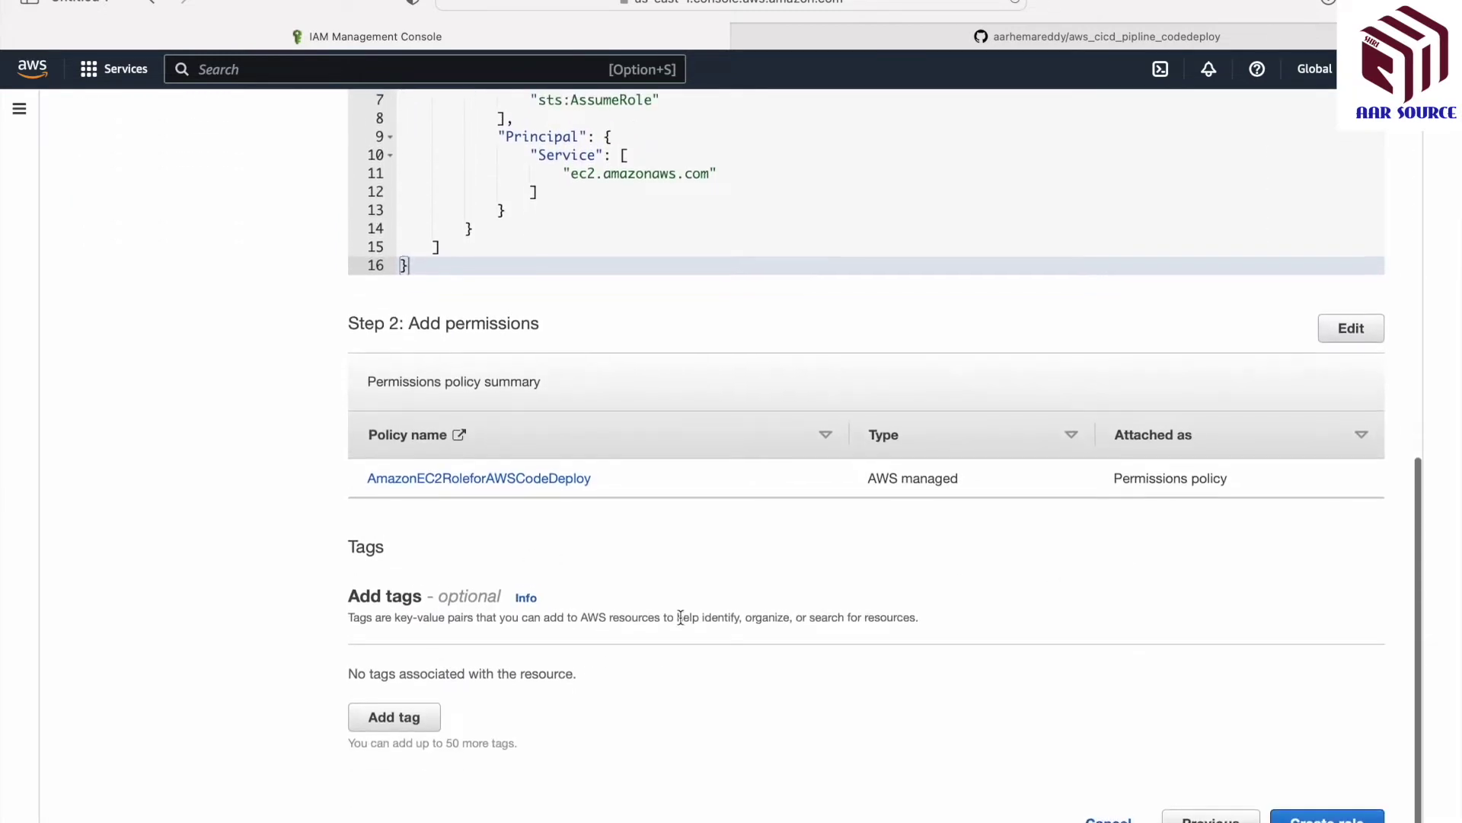
{"action": "scroll", "coordinate": [866, 457], "scroll_direction": "up", "scroll_amount": 2}
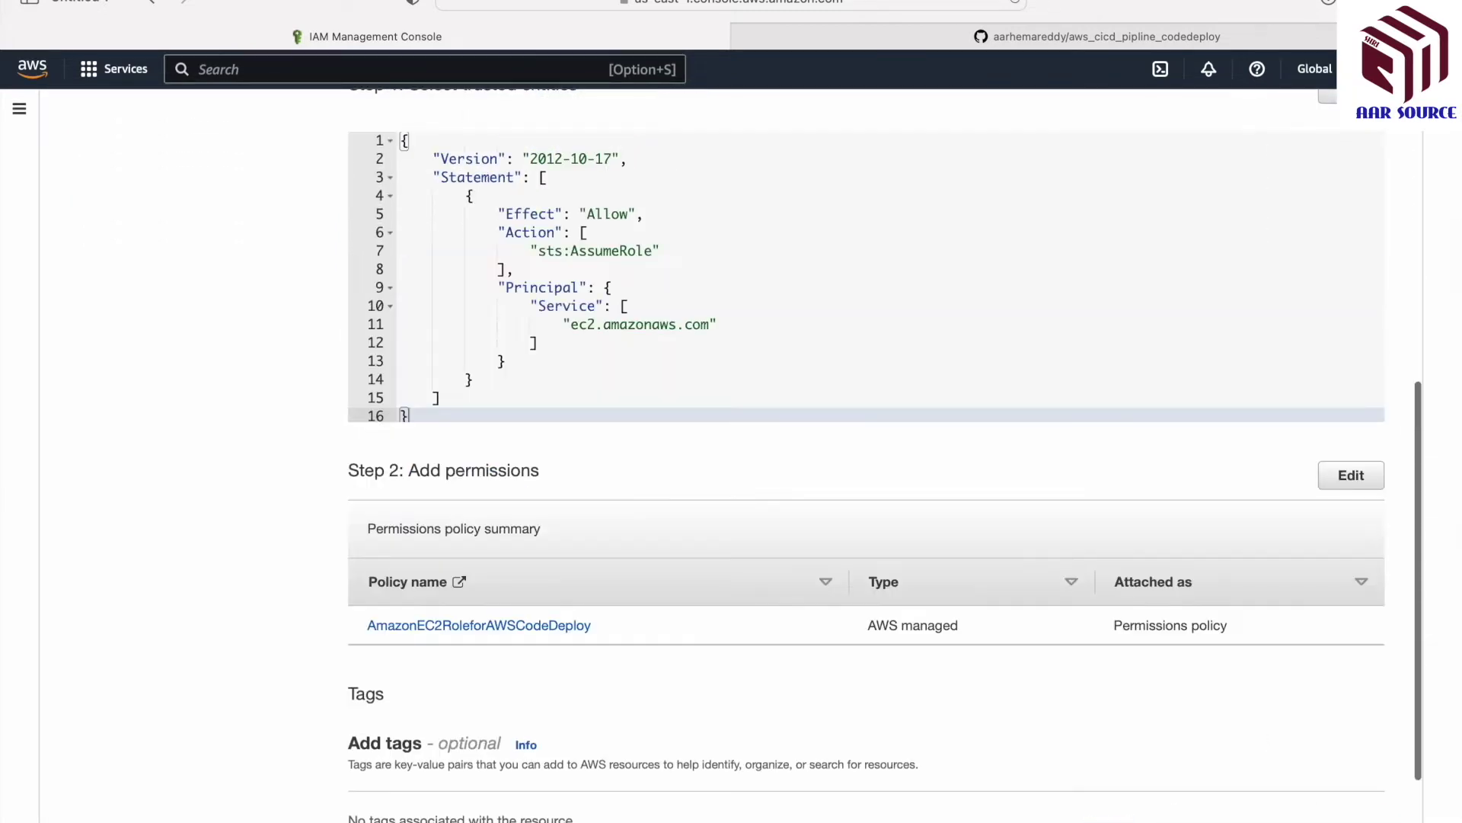
{"action": "scroll", "coordinate": [1307, 731], "scroll_direction": "up", "scroll_amount": 8}
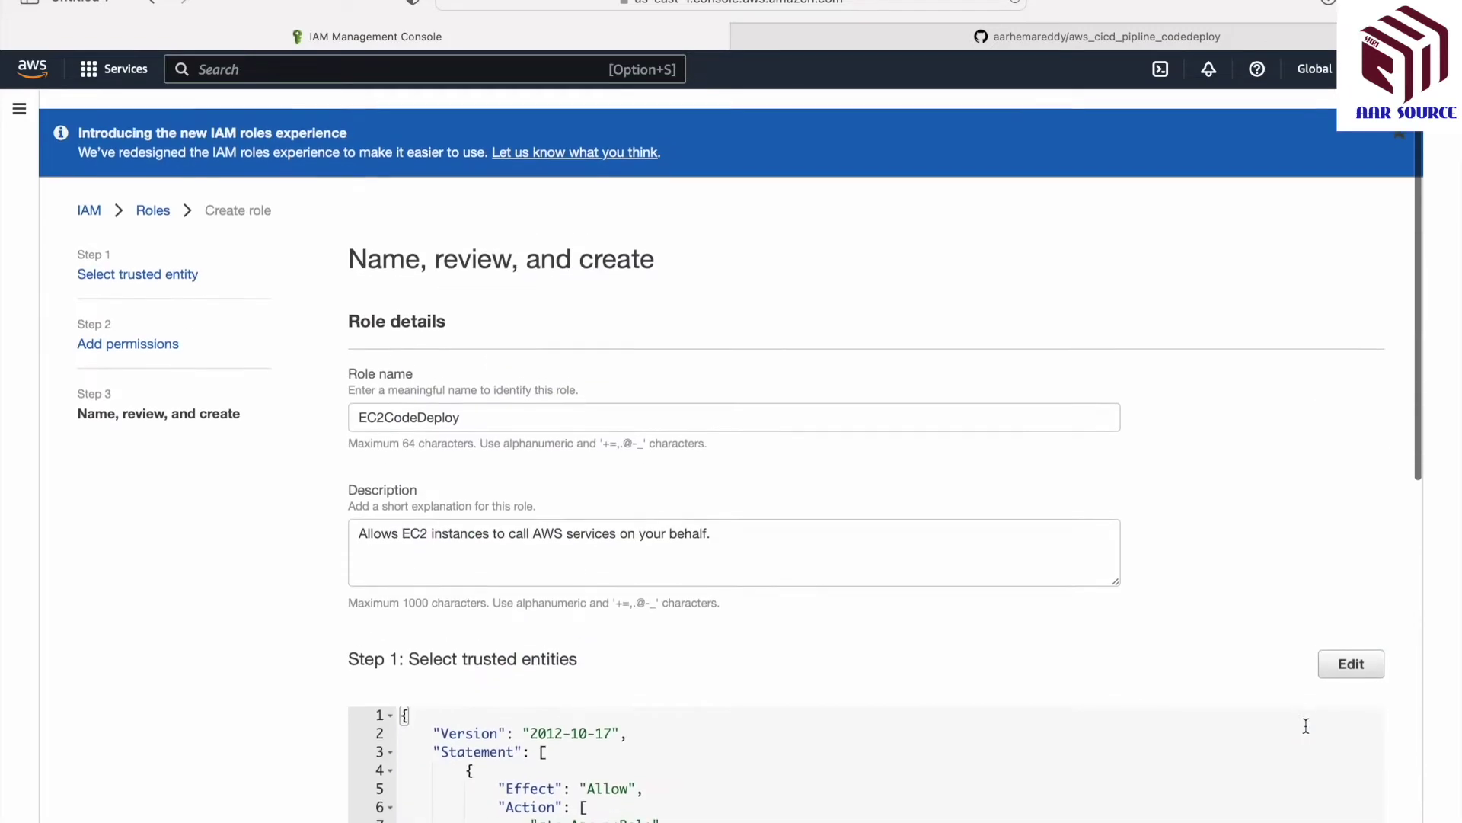
{"action": "scroll", "coordinate": [1308, 733], "scroll_direction": "down", "scroll_amount": 9}
{"action": "scroll", "coordinate": [1308, 733], "scroll_direction": "down", "scroll_amount": 1}
{"action": "left_click", "coordinate": [1326, 811]}
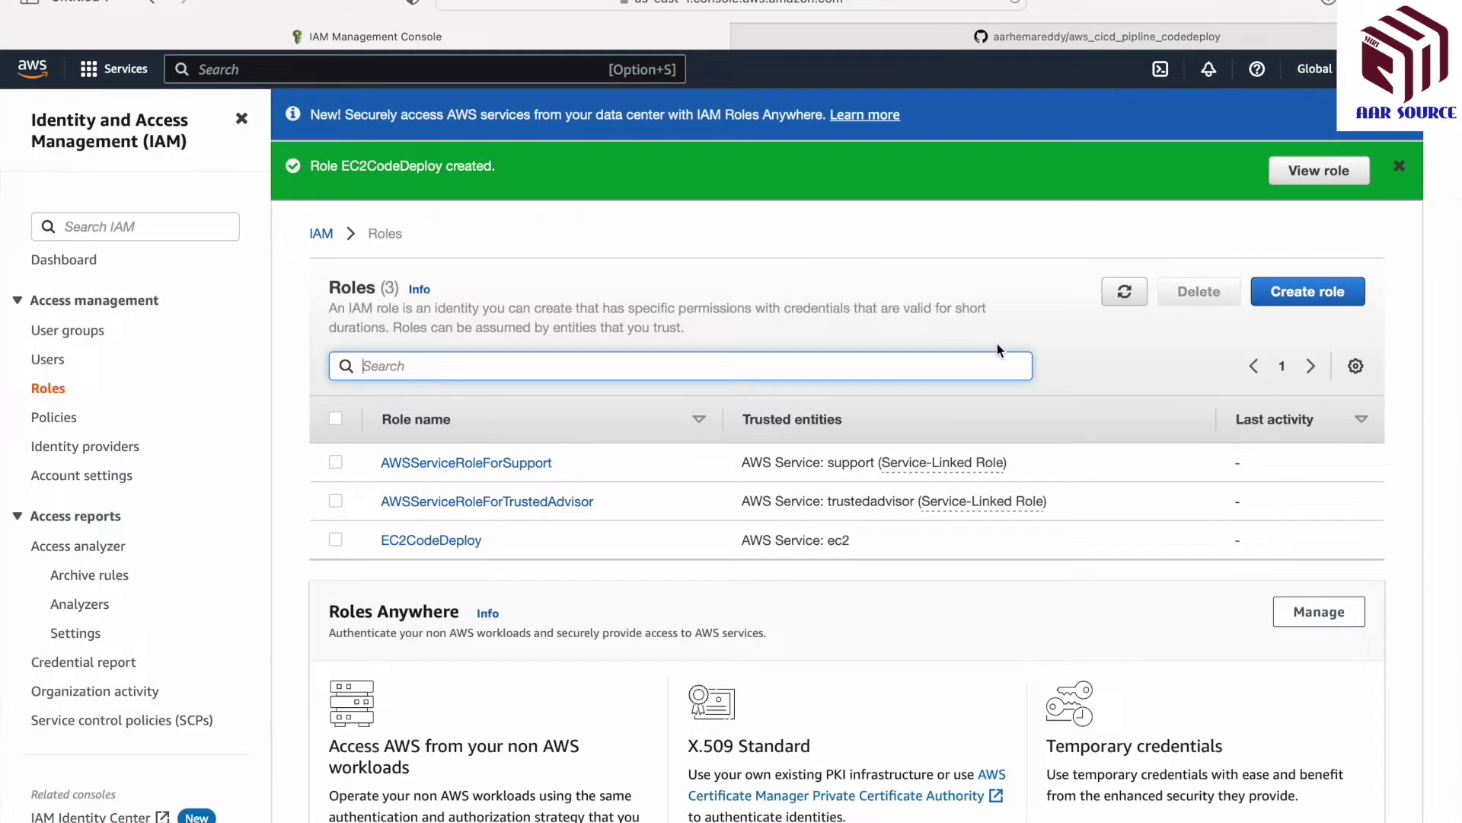
- Begin a second role for an AWS service with the CodeDeploy service and its plain CodeDeploy use case, and proceed to permissions
{"action": "left_click", "coordinate": [1307, 293]}
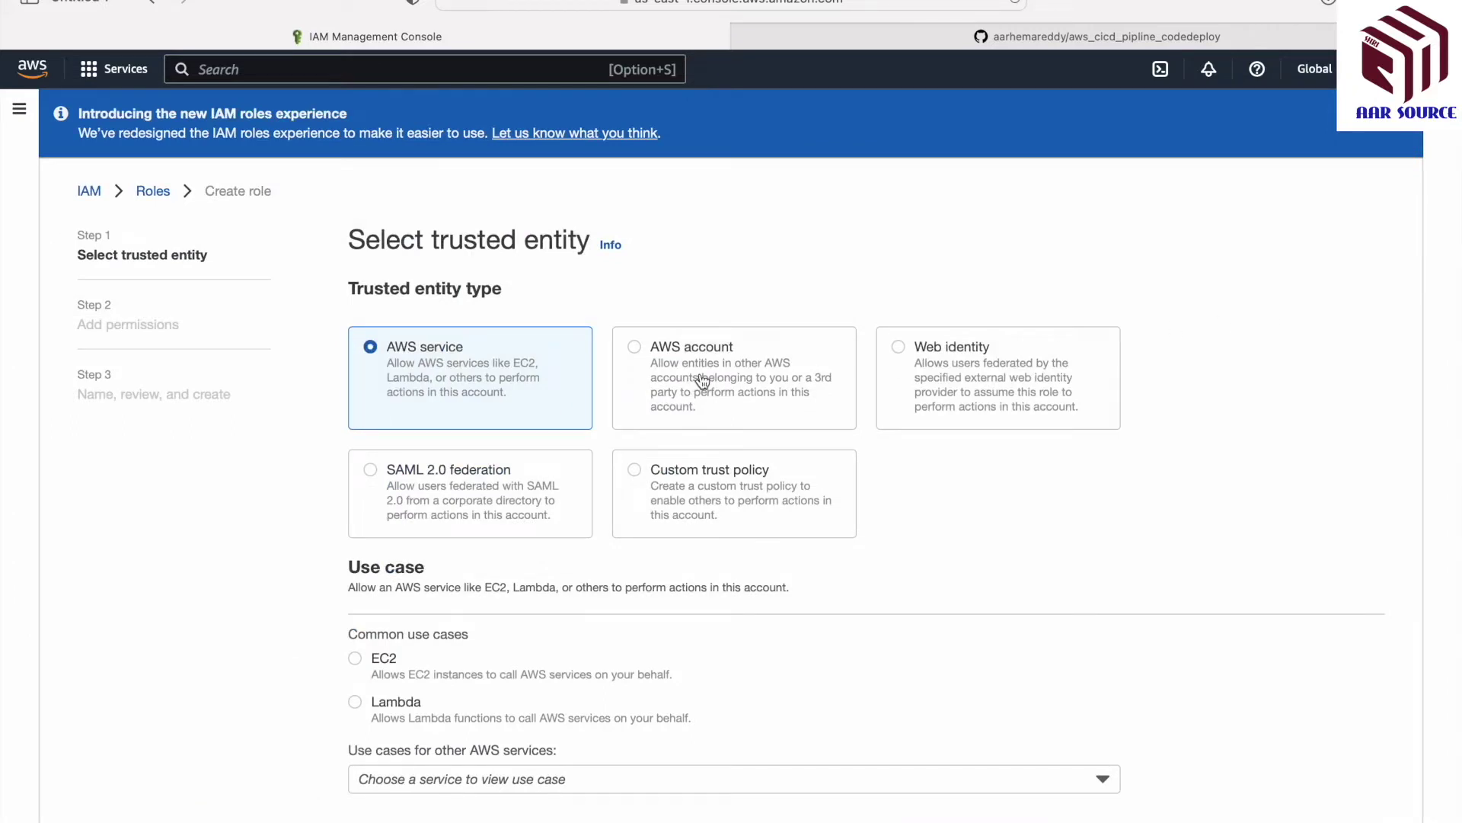
{"action": "scroll", "coordinate": [689, 408], "scroll_direction": "down", "scroll_amount": 1}
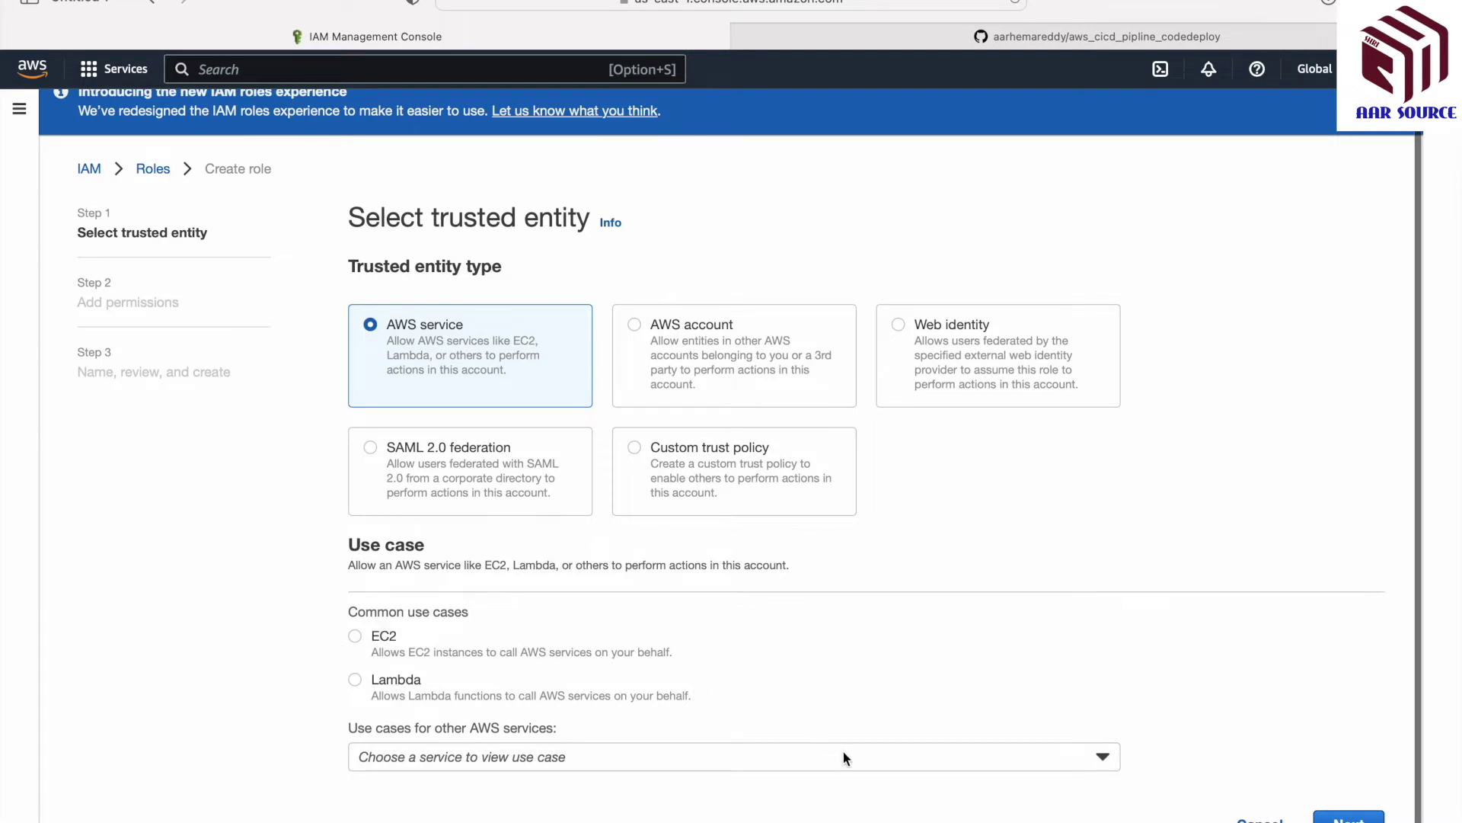
{"action": "left_click", "coordinate": [690, 760]}
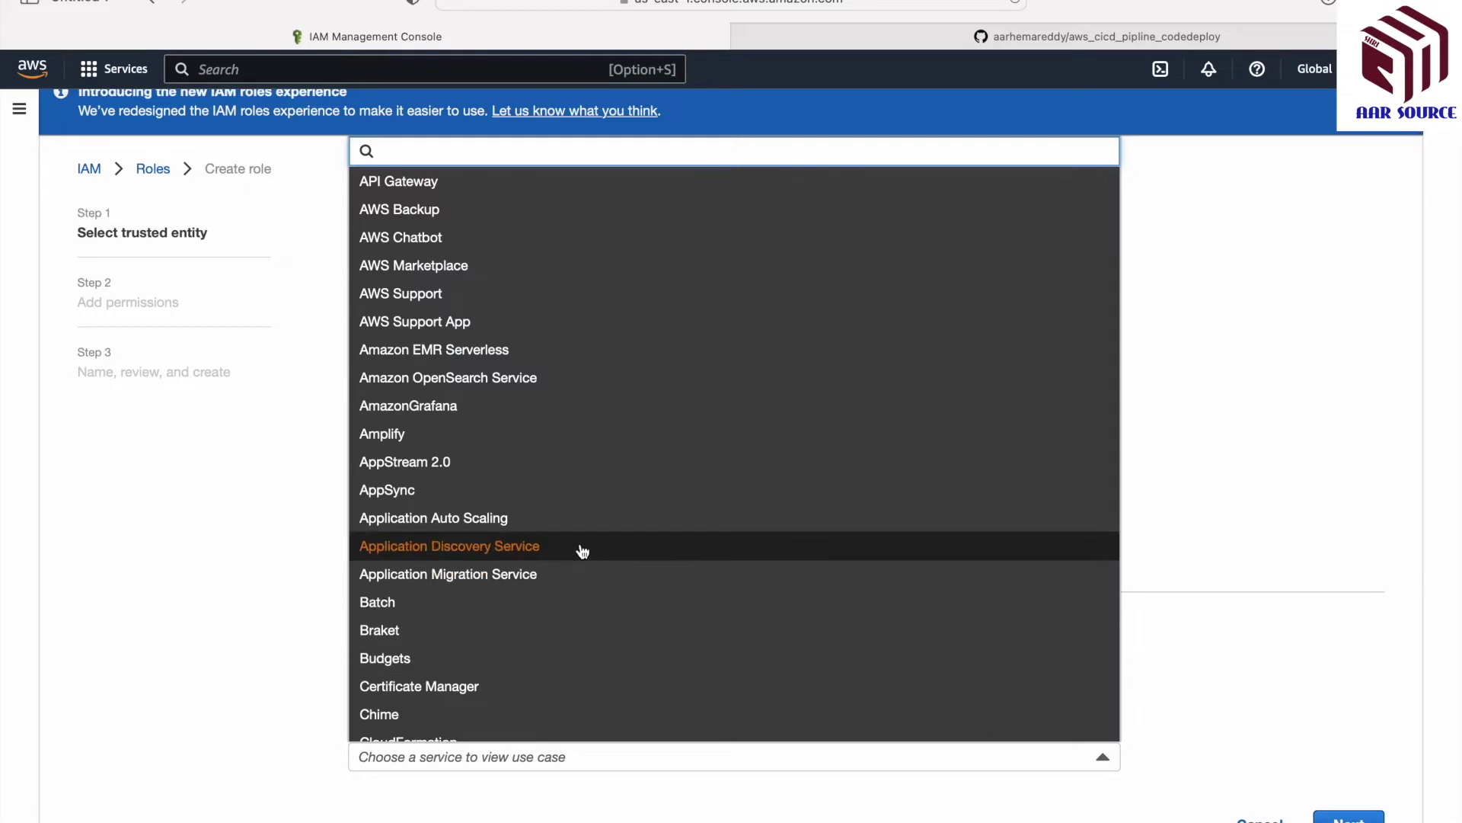
{"action": "scroll", "coordinate": [583, 551], "scroll_direction": "up", "scroll_amount": 1}
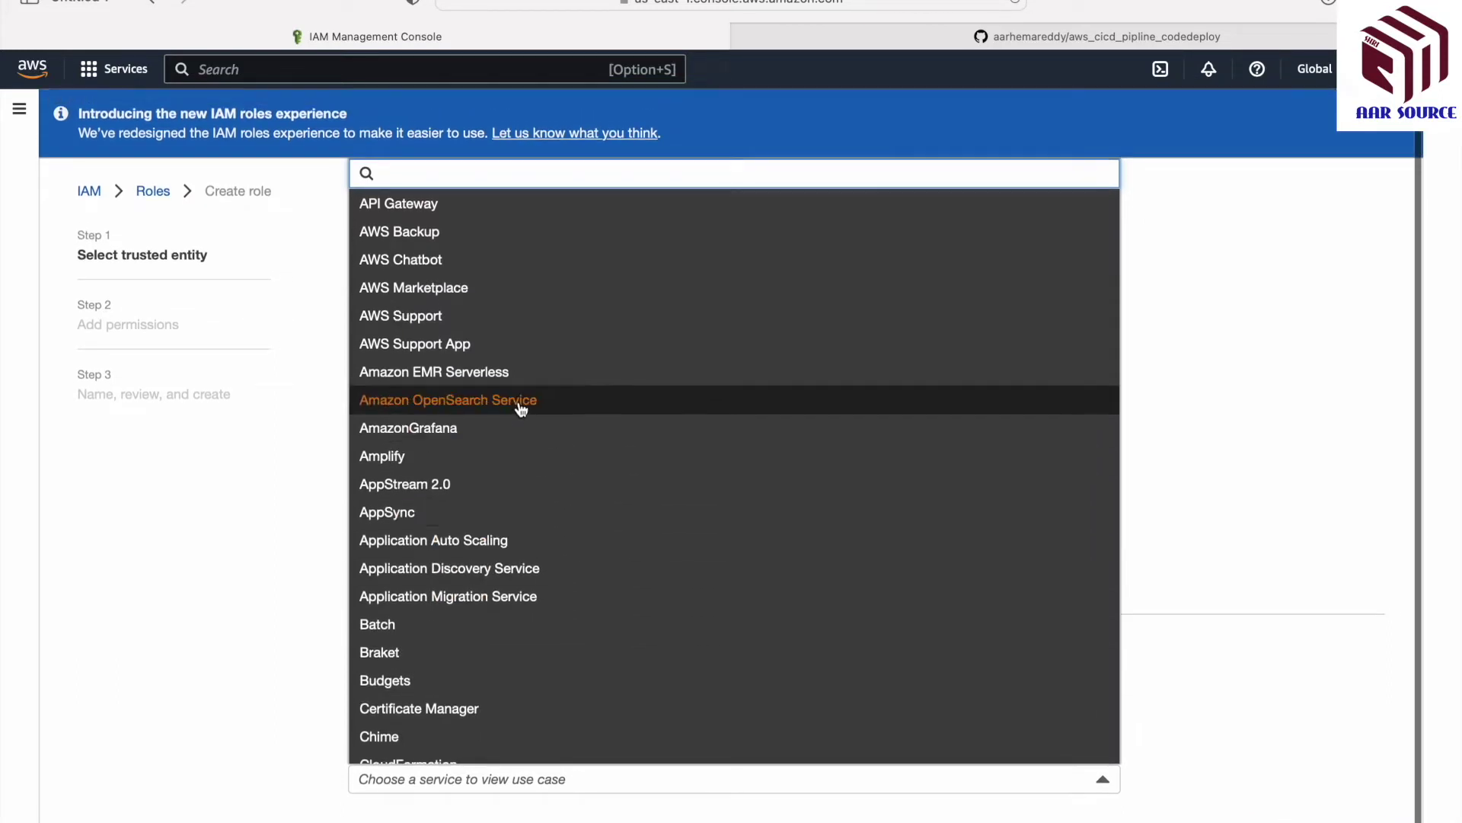
{"action": "scroll", "coordinate": [526, 514], "scroll_direction": "down", "scroll_amount": 2}
{"action": "scroll", "coordinate": [525, 517], "scroll_direction": "down", "scroll_amount": 3}
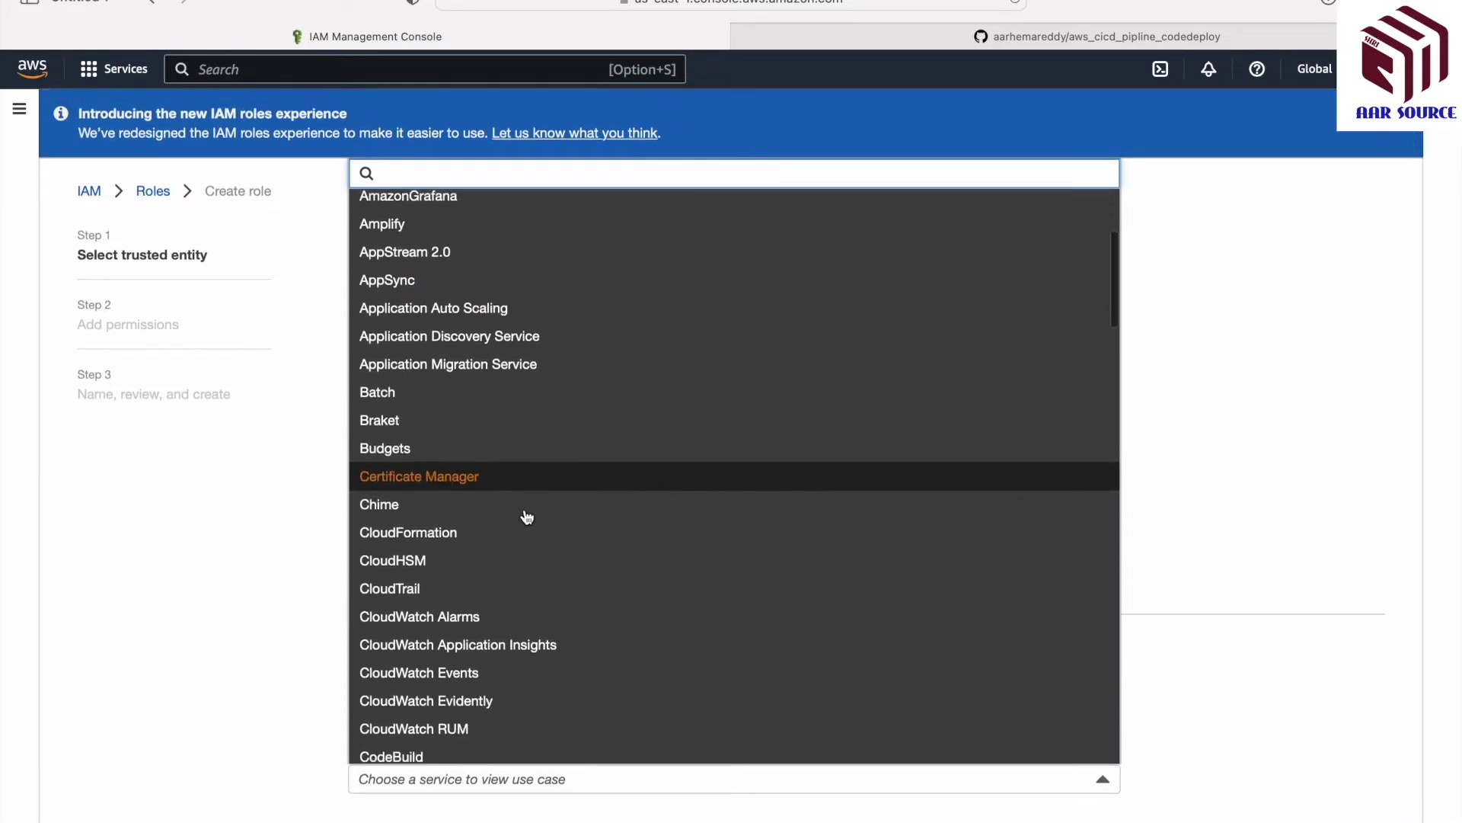
{"action": "scroll", "coordinate": [526, 515], "scroll_direction": "down", "scroll_amount": 1}
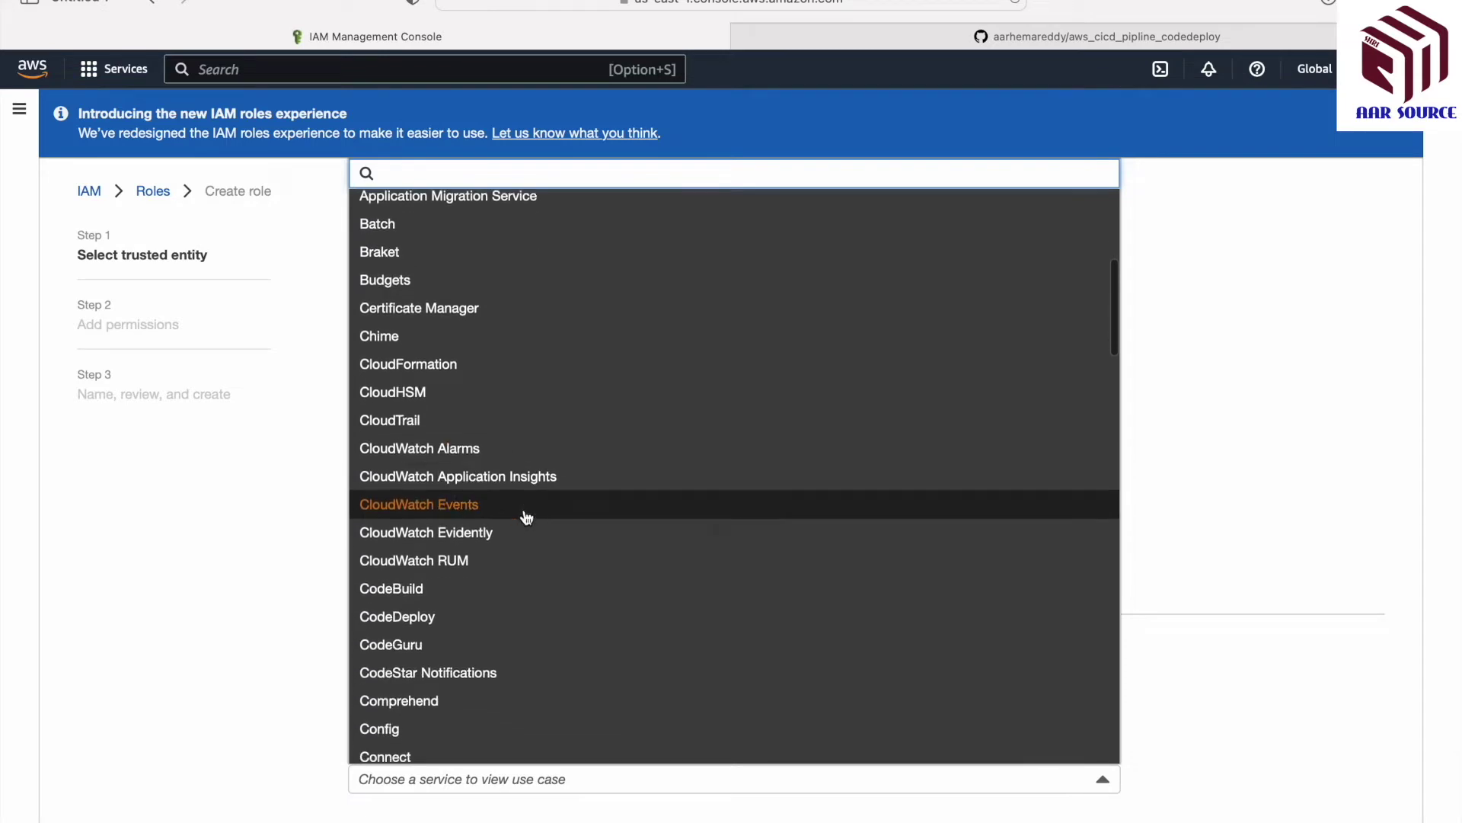
{"action": "left_click", "coordinate": [431, 623]}
{"action": "scroll", "coordinate": [754, 667], "scroll_direction": "down", "scroll_amount": 2}
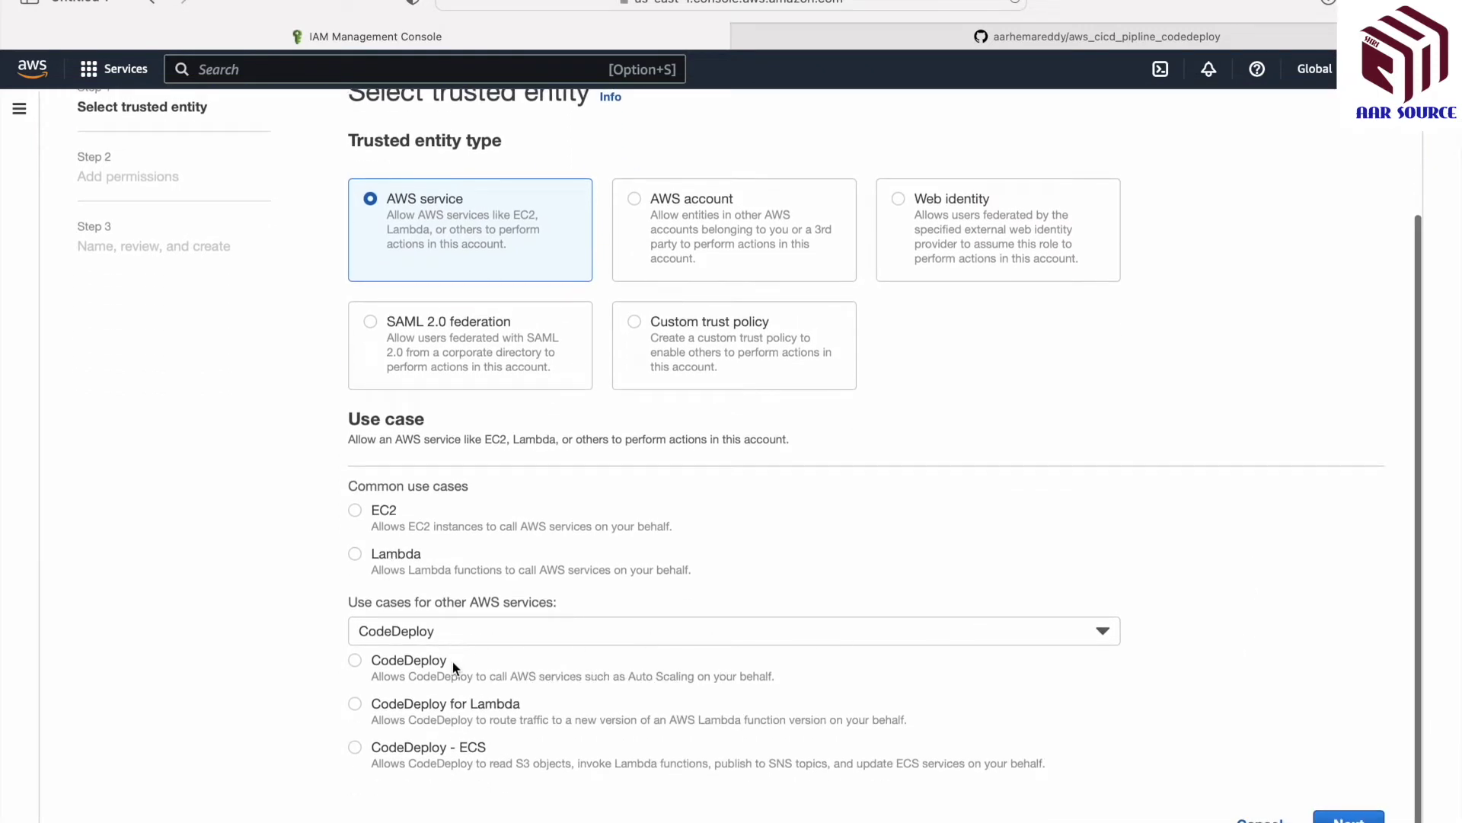
{"action": "left_click", "coordinate": [355, 661]}
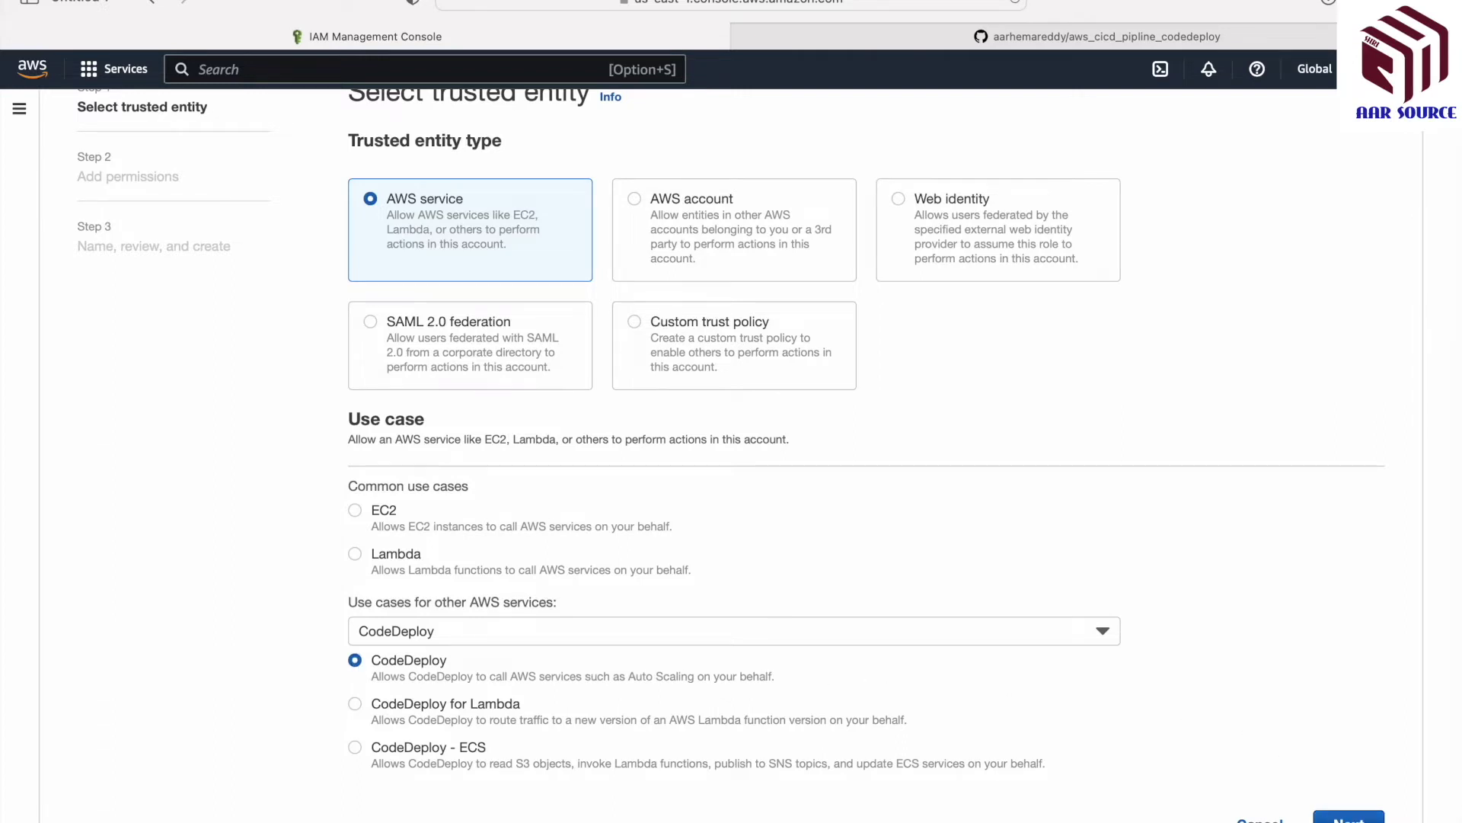
{"action": "left_click", "coordinate": [1349, 818]}
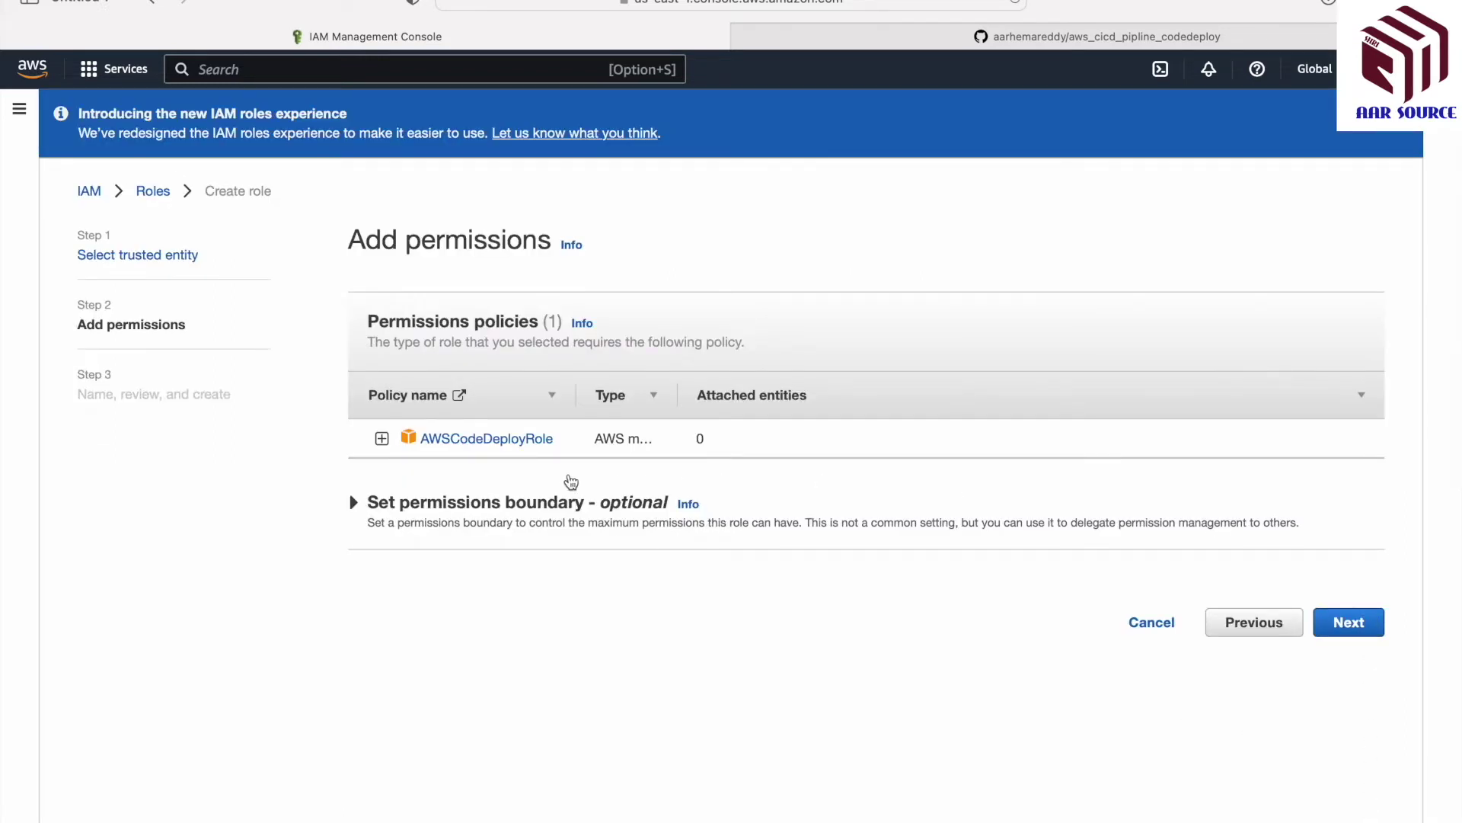
- Continue past the permissions, name the role CodeDeployRole, review its trusted entity and policy, and create it
{"action": "left_click_drag", "start_coordinate": [574, 399], "coordinate": [759, 396]}
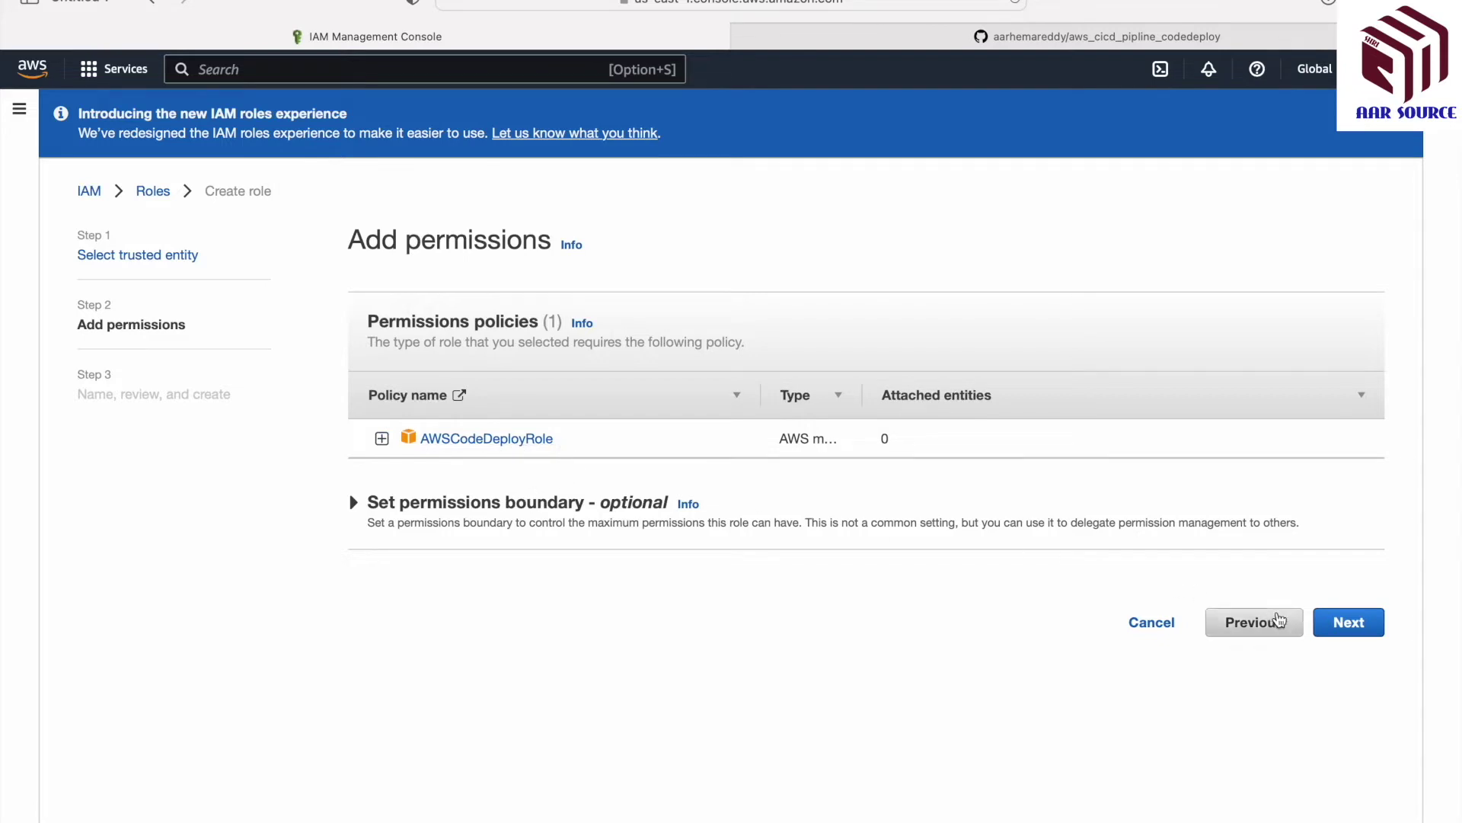
{"action": "left_click", "coordinate": [1346, 625]}
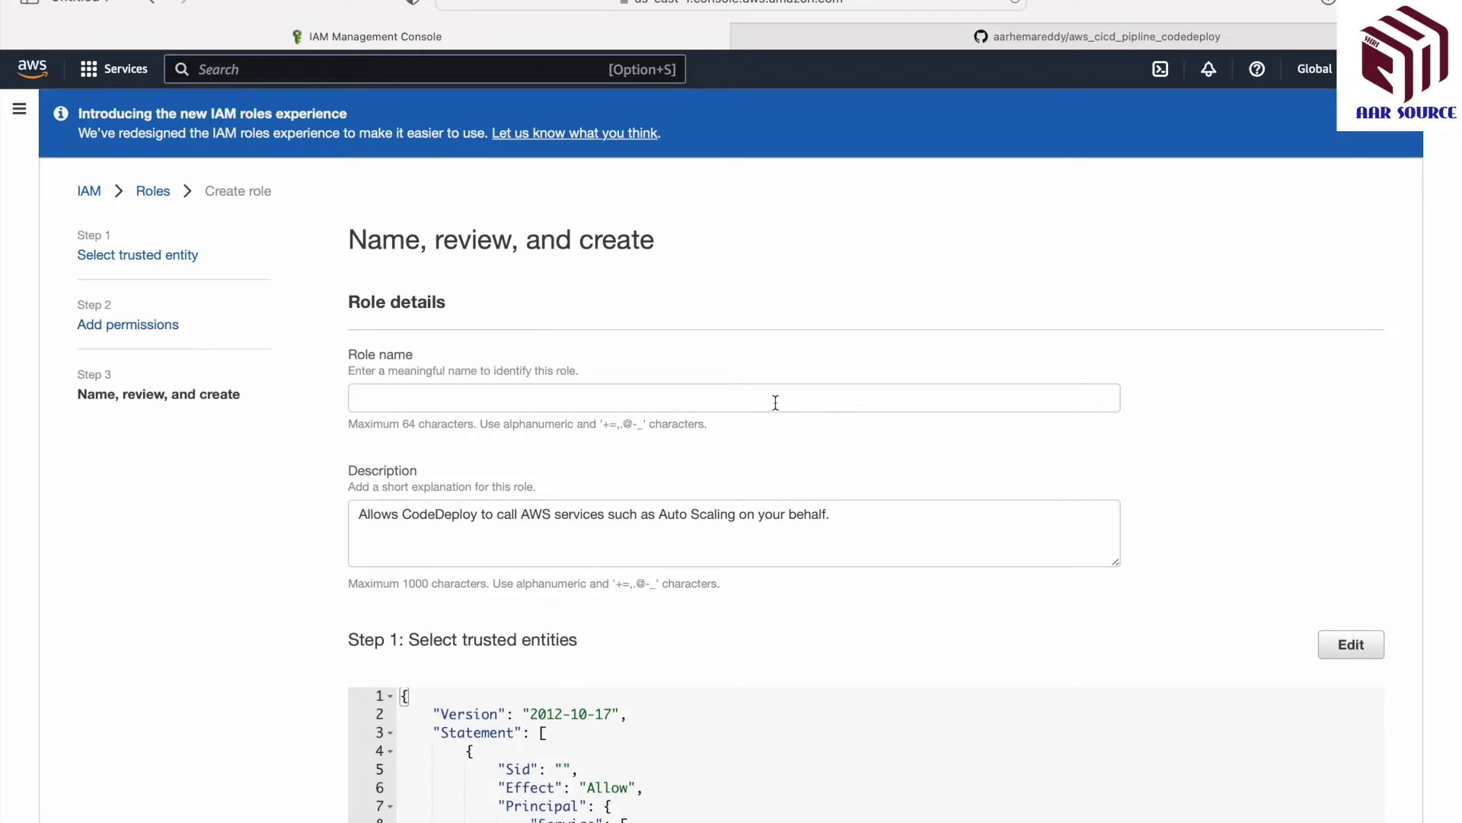
{"action": "left_click", "coordinate": [776, 403]}
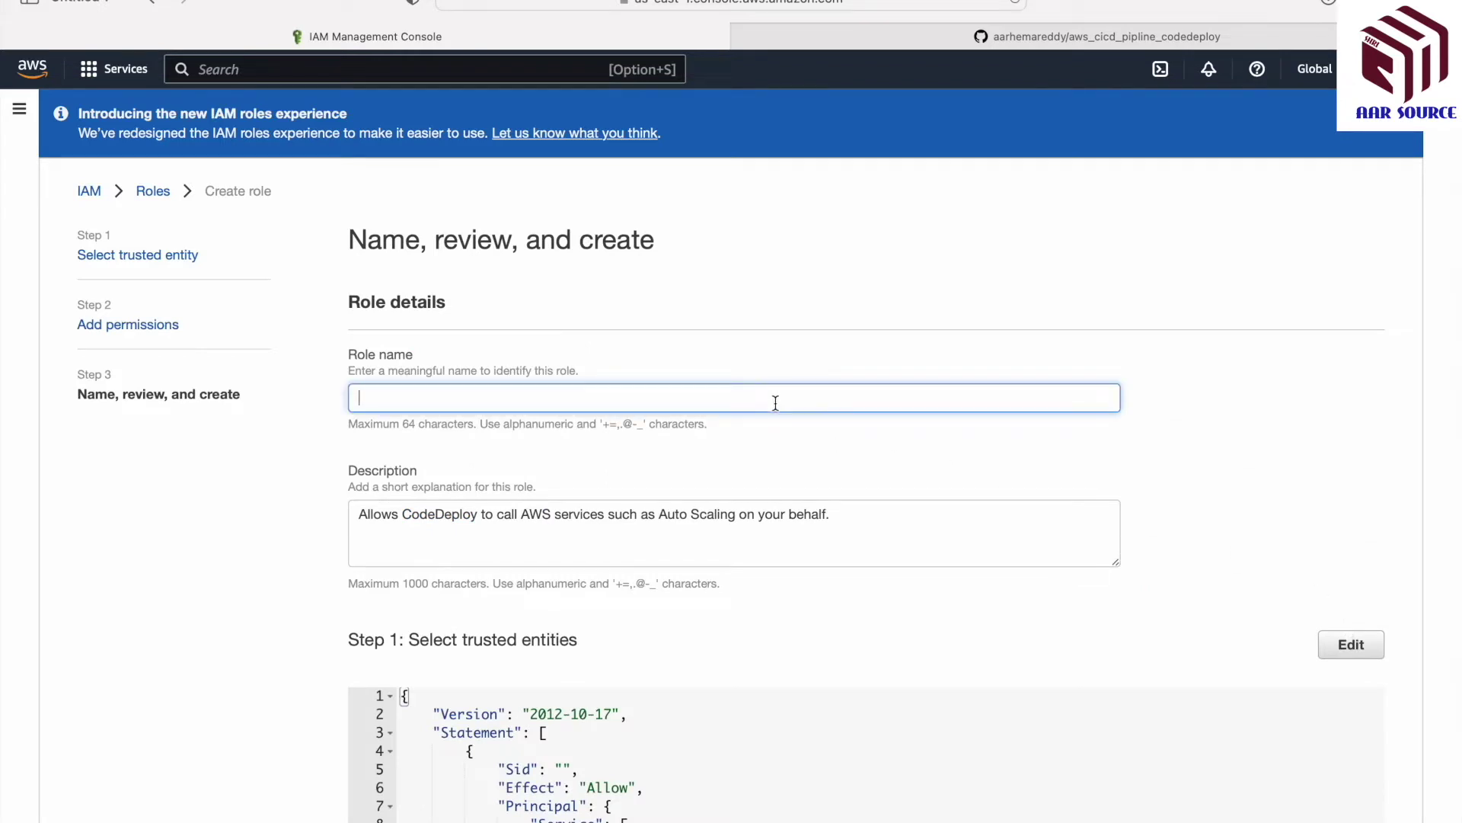
{"action": "type", "text": "CodeDeployRole"}
{"action": "key", "text": "super+a"}
{"action": "scroll", "coordinate": [795, 460], "scroll_direction": "down", "scroll_amount": 10}
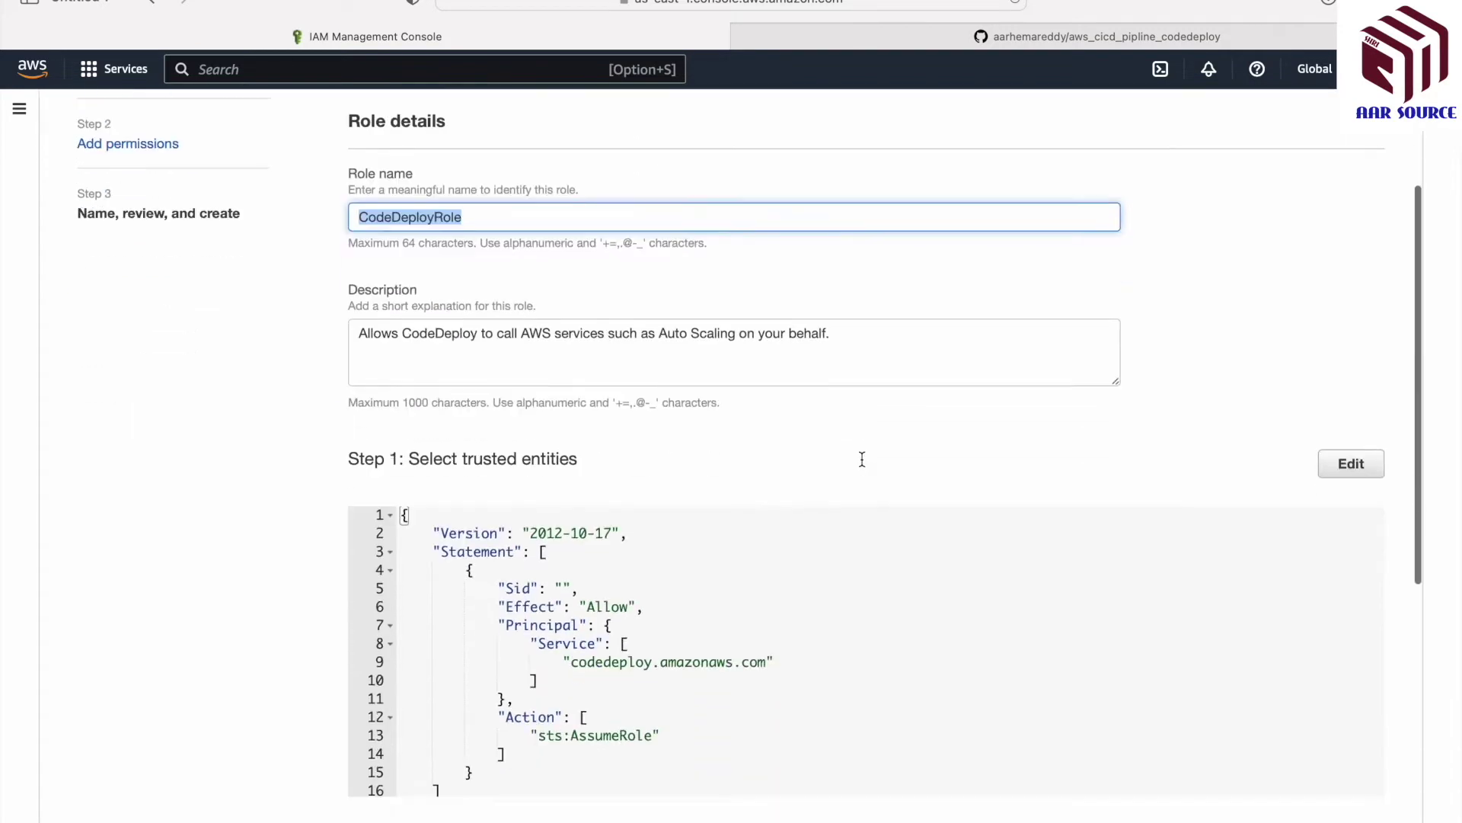
{"action": "scroll", "coordinate": [885, 593], "scroll_direction": "down", "scroll_amount": 1}
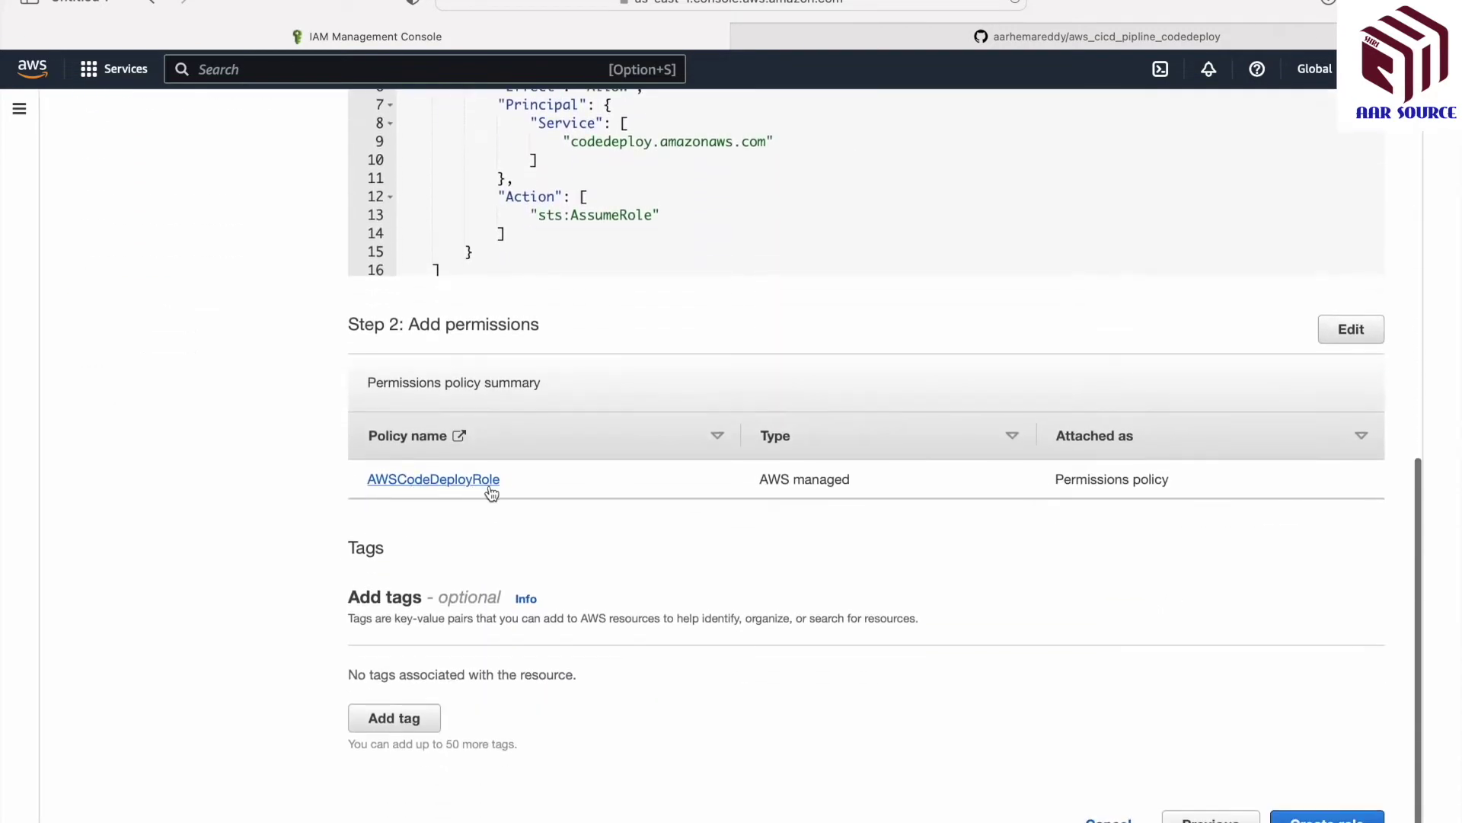
{"action": "scroll", "coordinate": [1318, 787], "scroll_direction": "up", "scroll_amount": 4}
{"action": "scroll", "coordinate": [1318, 786], "scroll_direction": "down", "scroll_amount": 4}
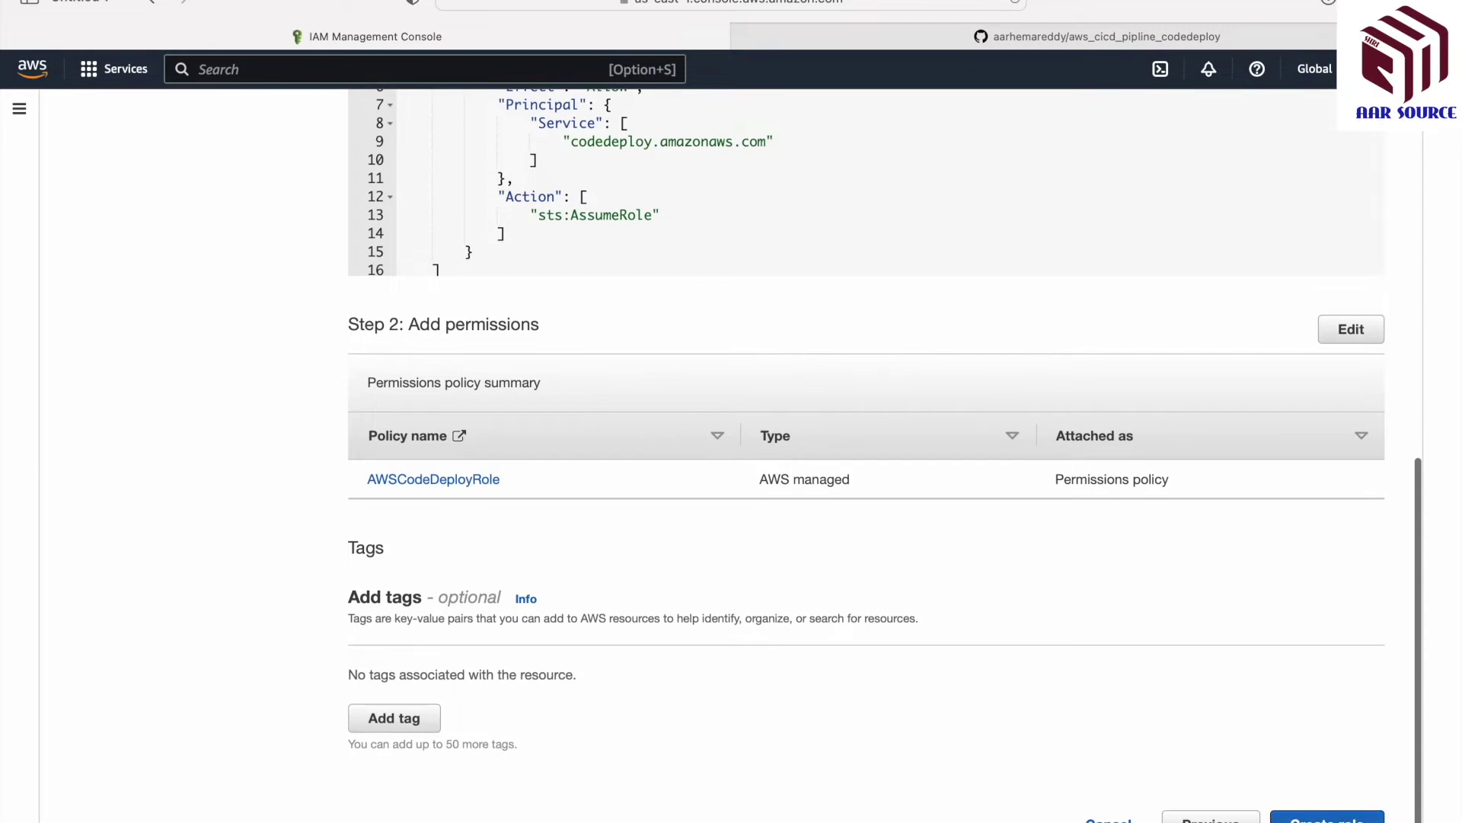
{"action": "left_click", "coordinate": [1326, 817]}
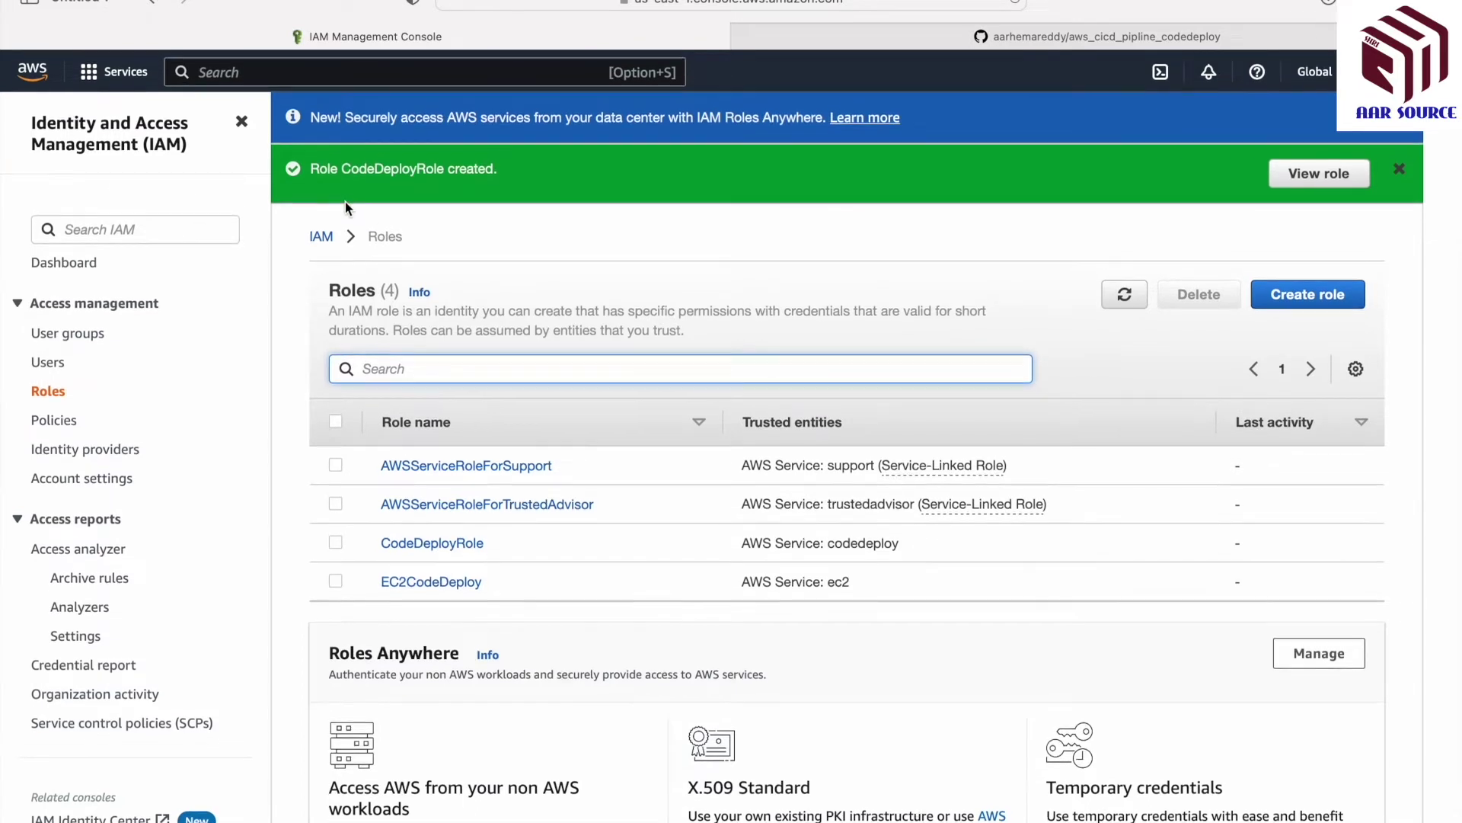
- Go to the EC2 instances list, remove the running-state filter, and start launching a new instance
{"action": "left_click", "coordinate": [133, 74]}
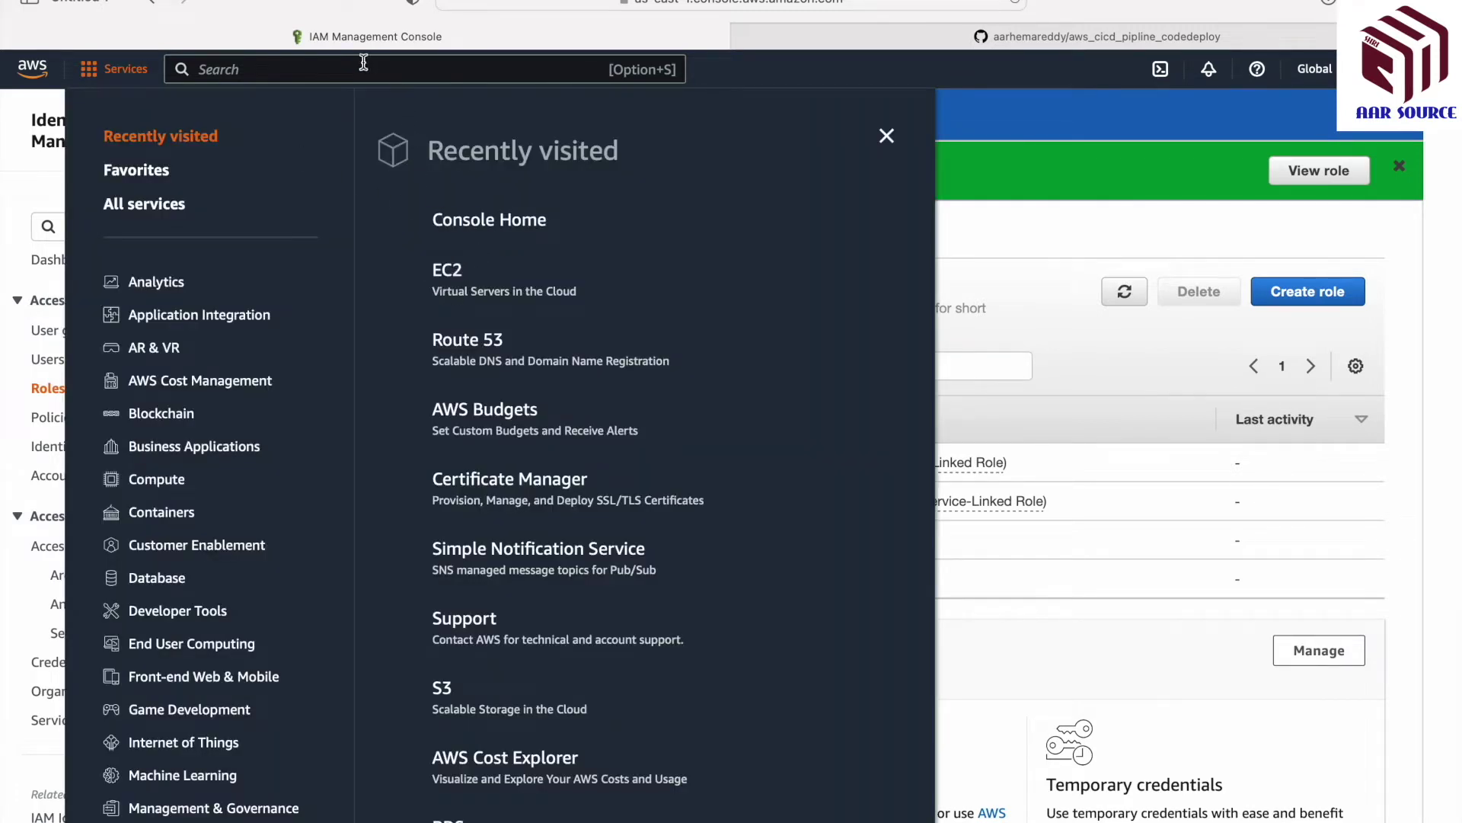
{"action": "left_click", "coordinate": [456, 273]}
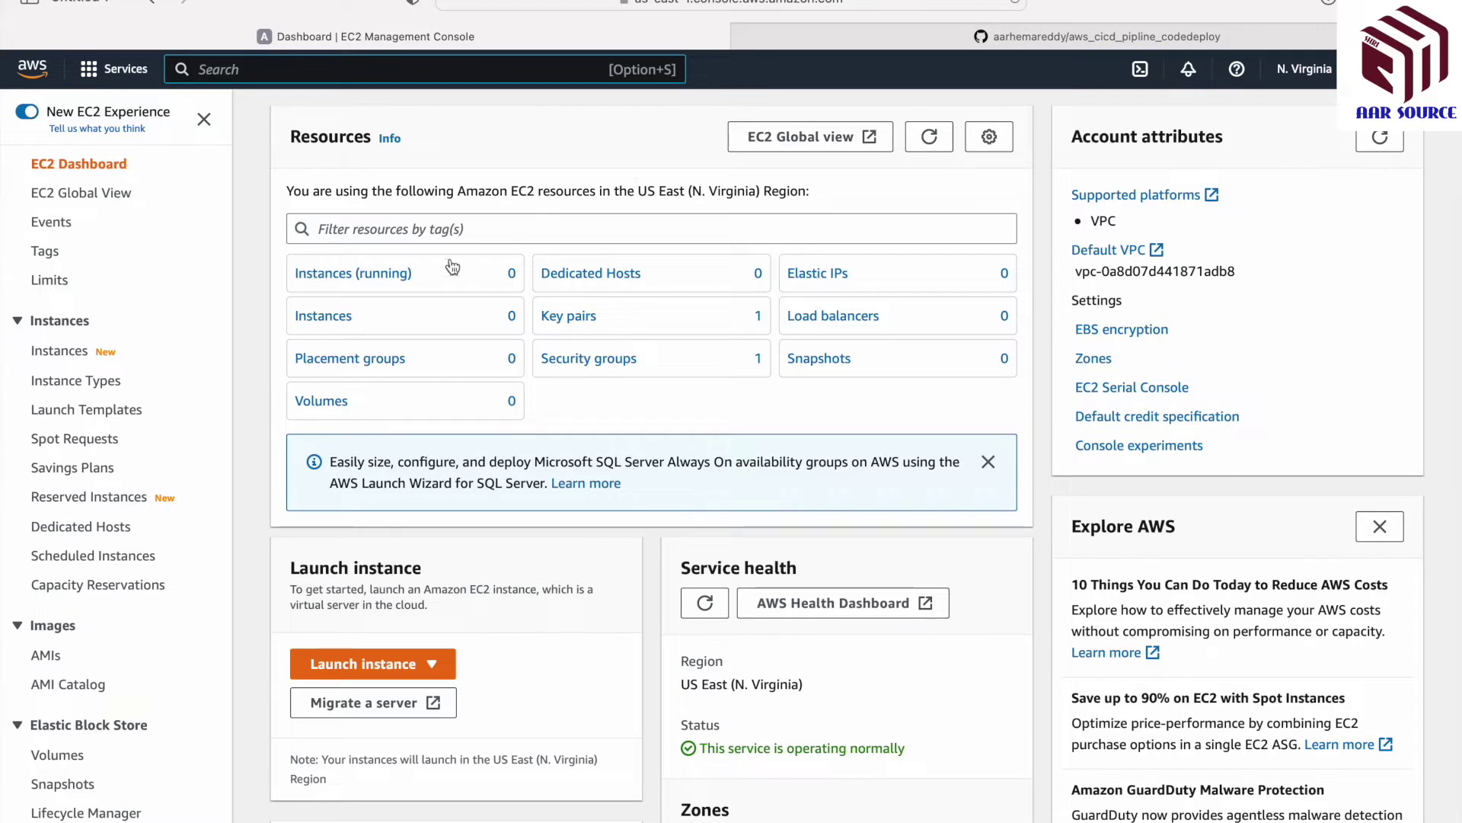
{"action": "left_click", "coordinate": [390, 277]}
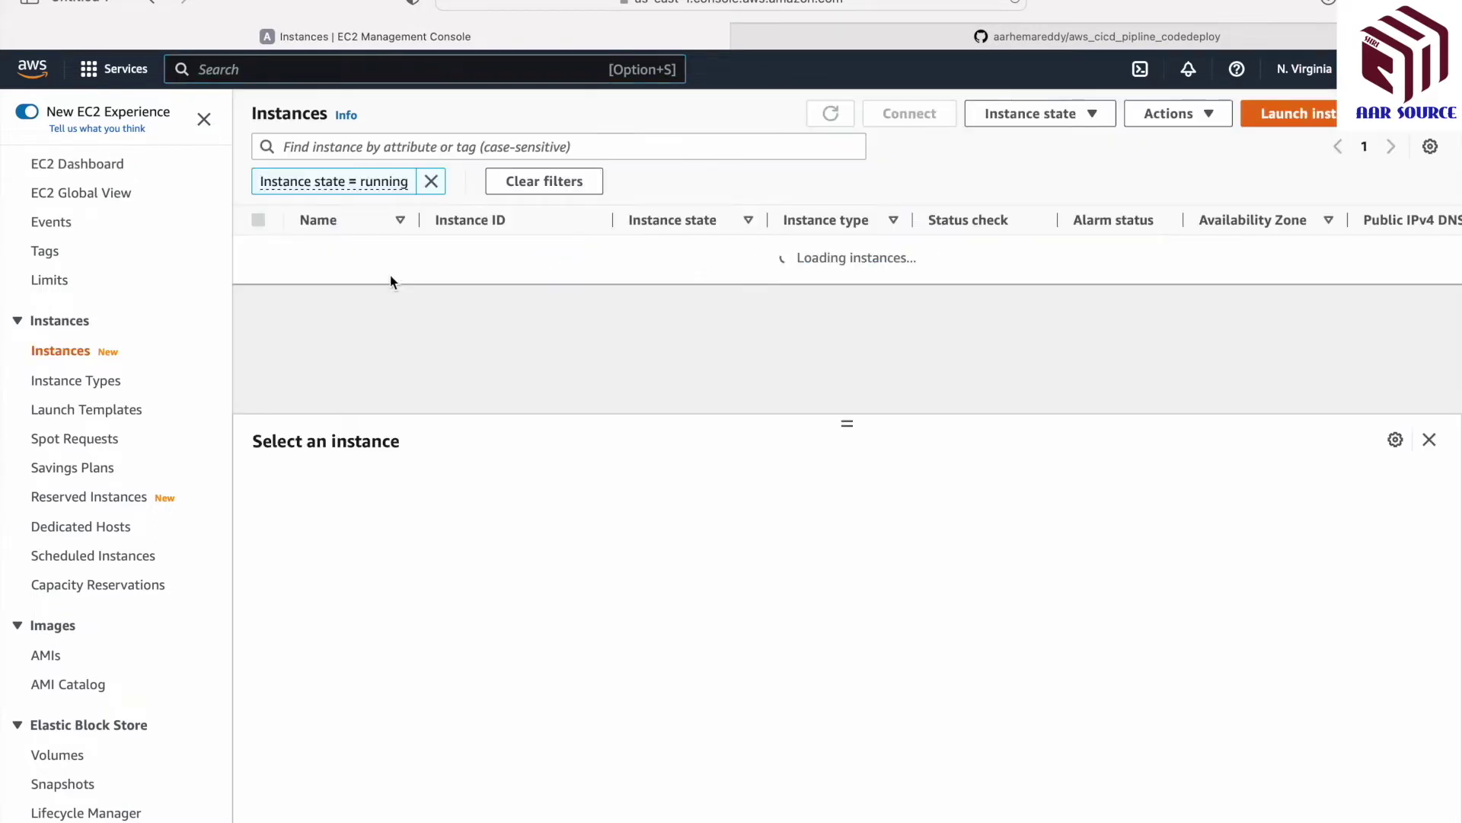
{"action": "left_click", "coordinate": [431, 181]}
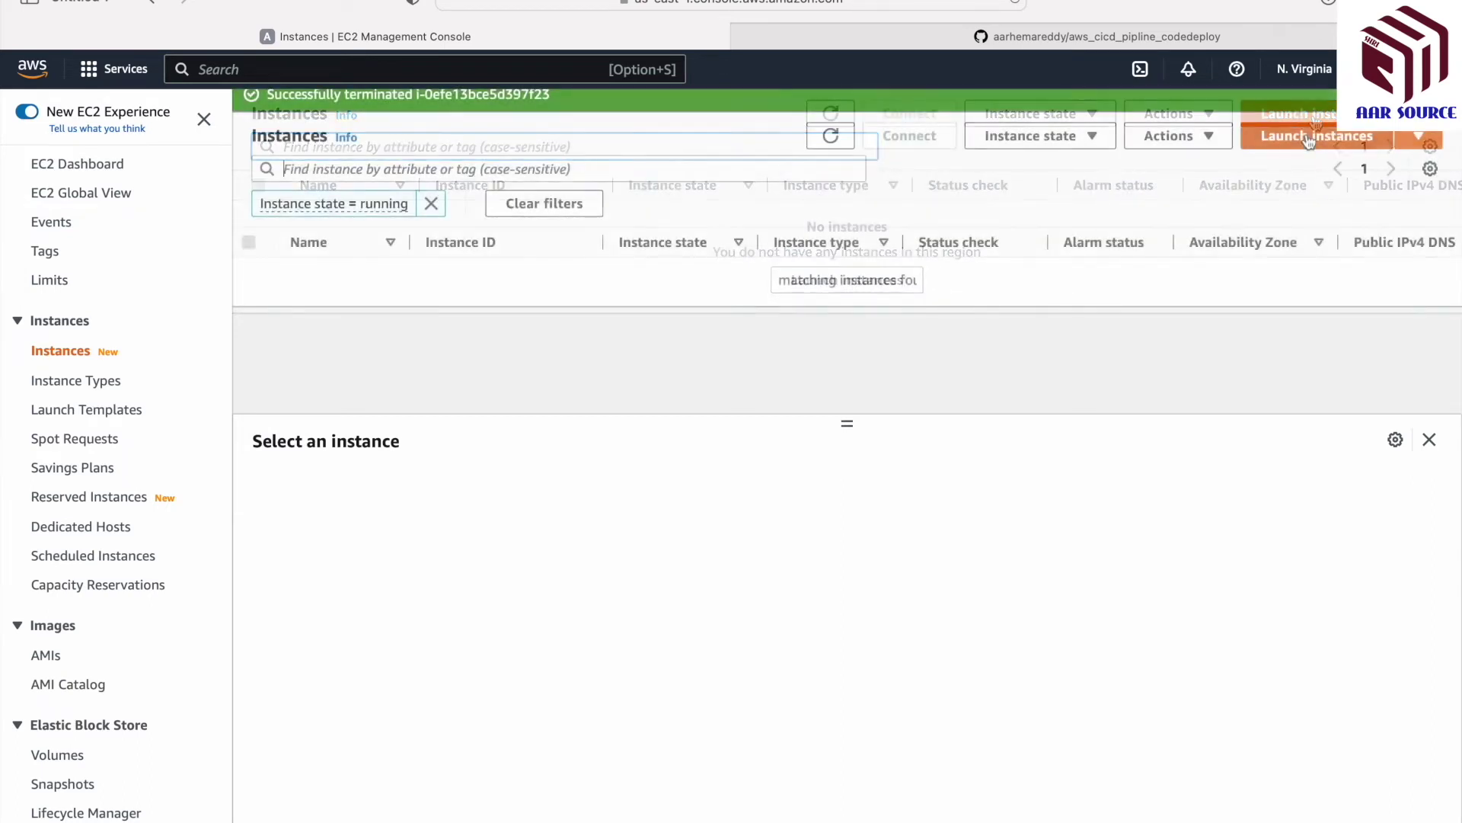
{"action": "left_click", "coordinate": [1309, 141]}
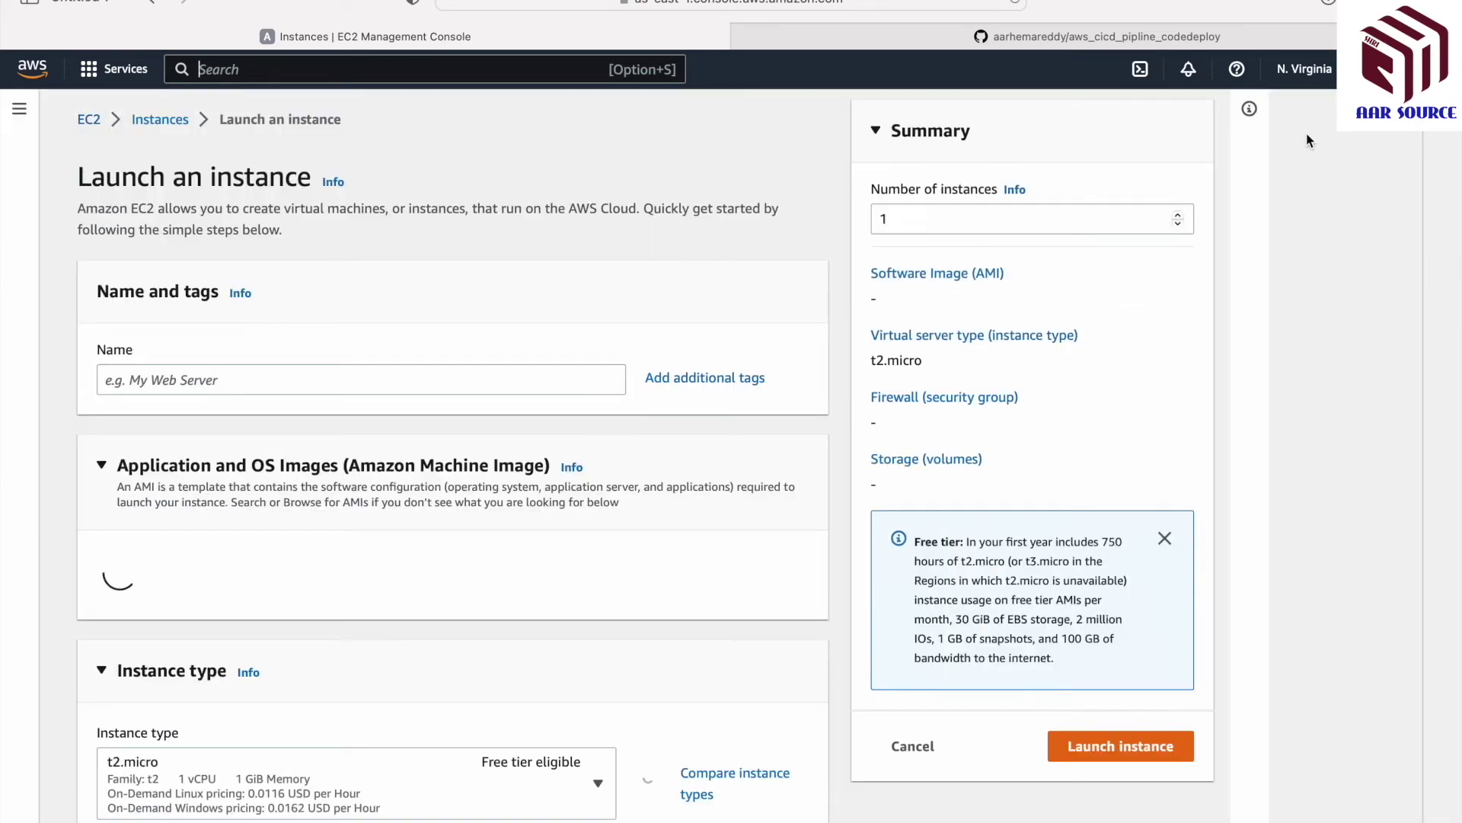
- Name the instance AAR-CICD, keeping the Amazon Linux 2 image and the t2.micro instance type
{"action": "left_click", "coordinate": [402, 377]}
{"action": "type", "text": "AAR-CICD"}
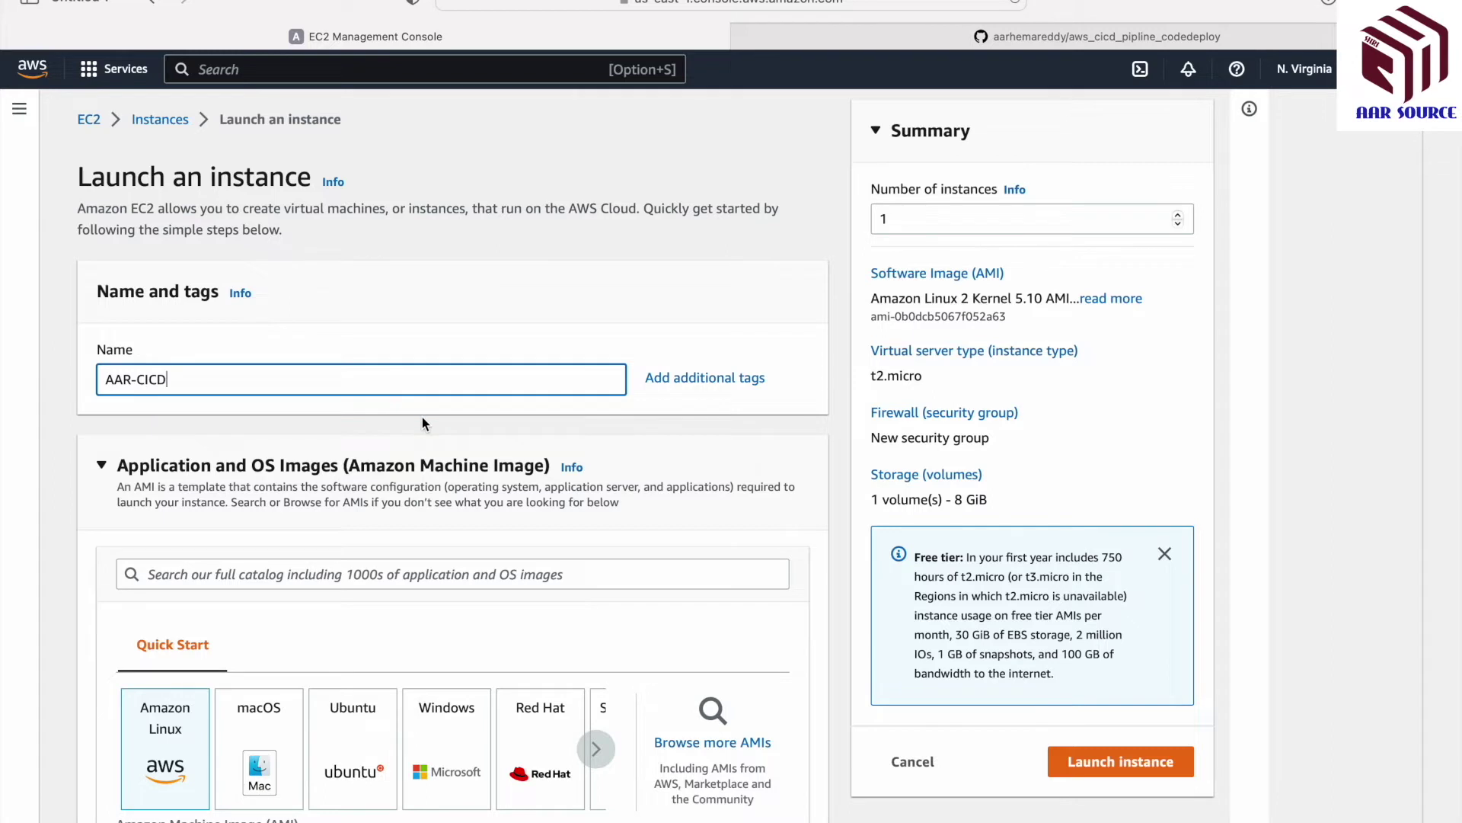
{"action": "scroll", "coordinate": [421, 418], "scroll_direction": "down", "scroll_amount": 2}
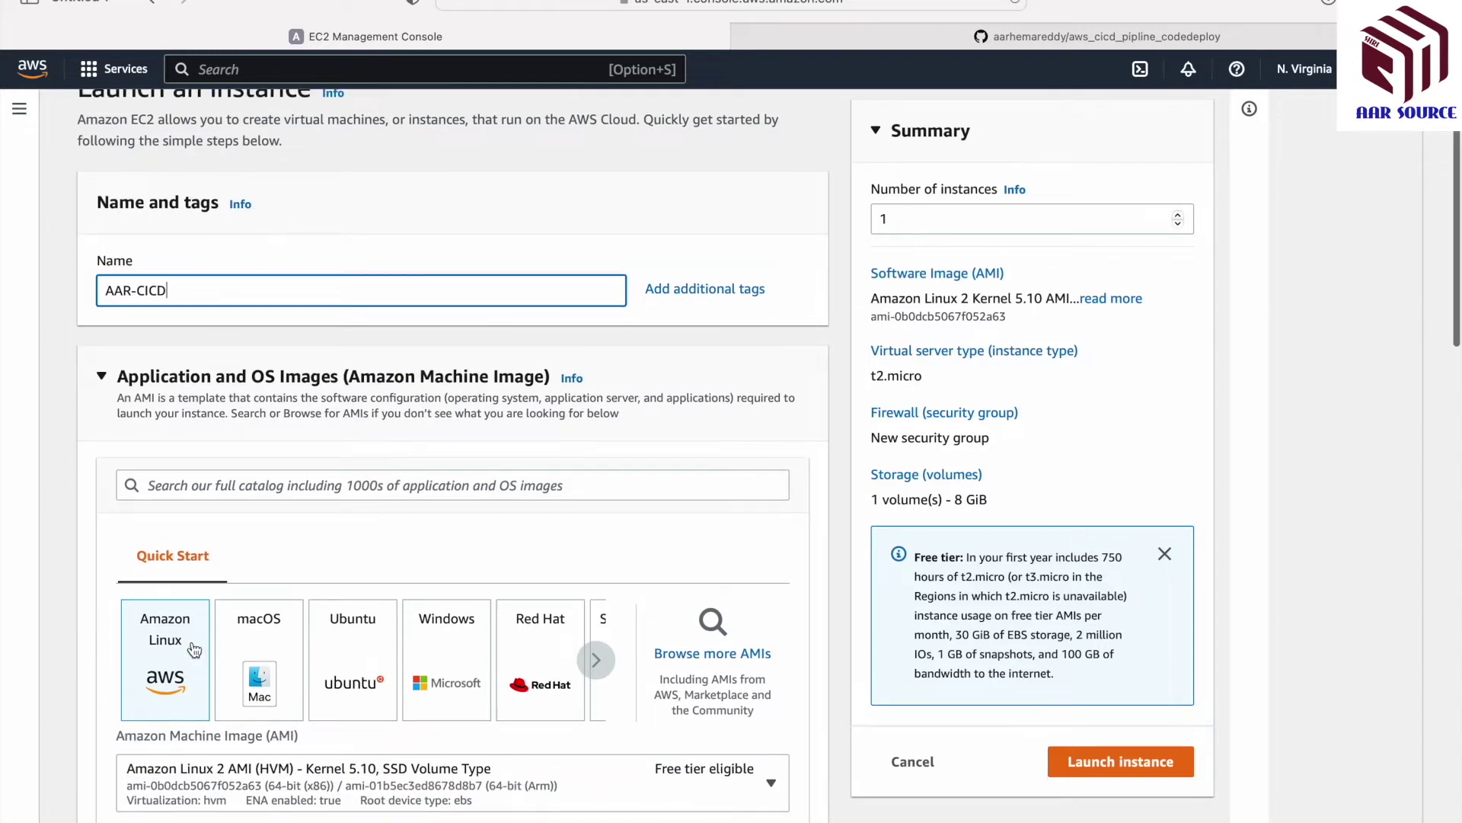
{"action": "scroll", "coordinate": [194, 648], "scroll_direction": "down", "scroll_amount": 2}
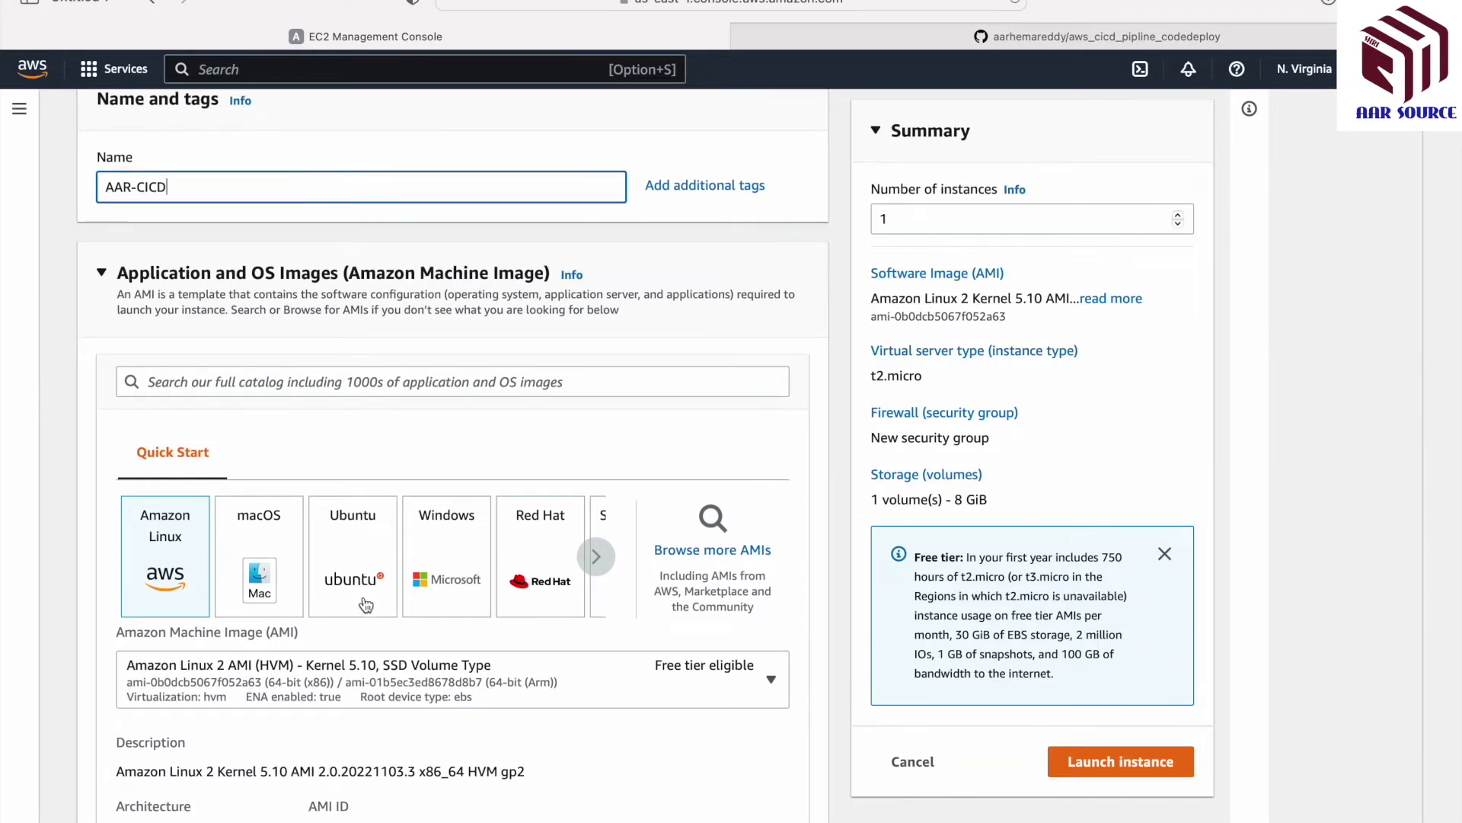
{"action": "scroll", "coordinate": [366, 605], "scroll_direction": "down", "scroll_amount": 5}
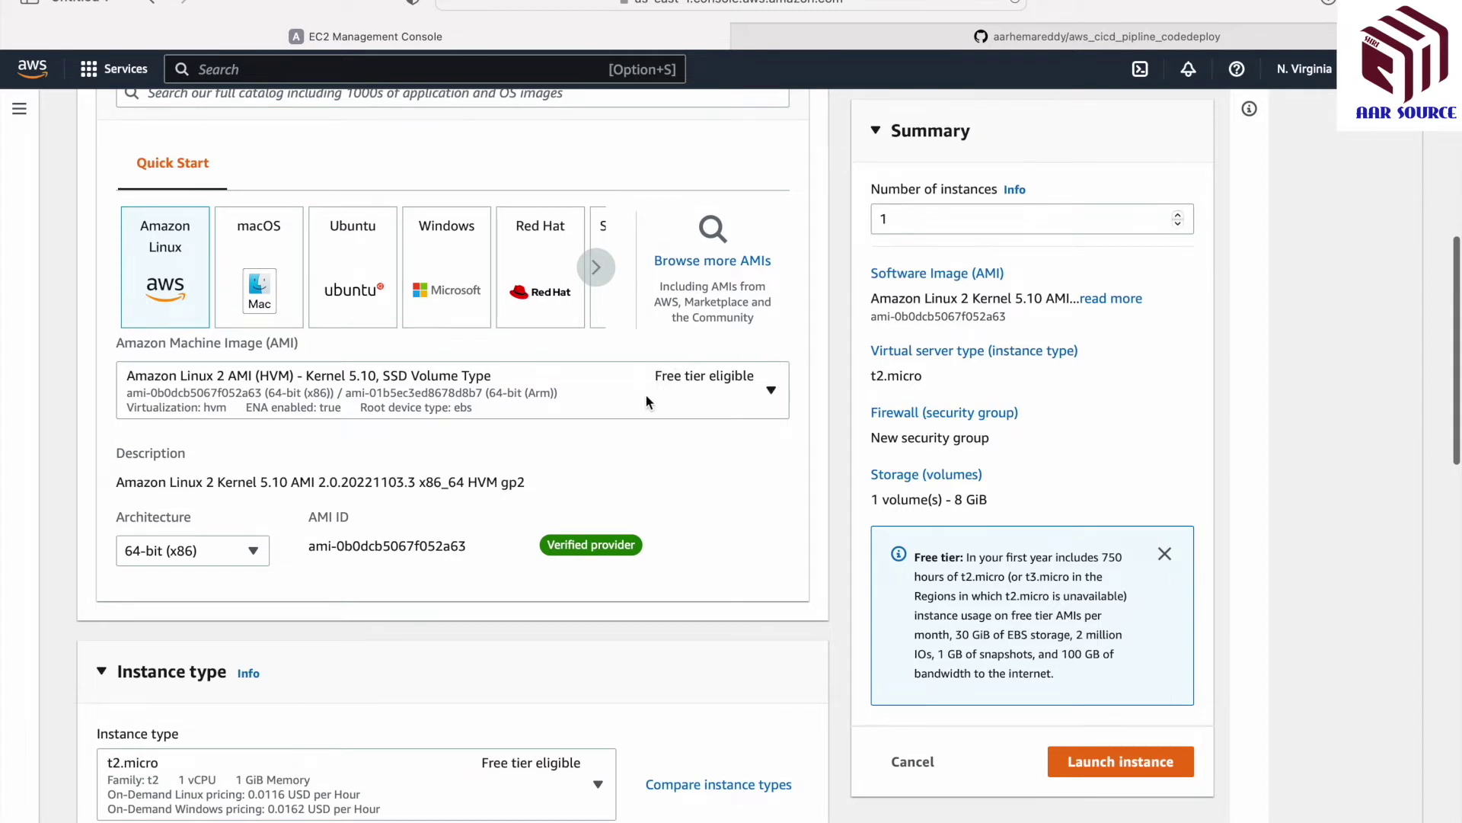
{"action": "scroll", "coordinate": [650, 459], "scroll_direction": "down", "scroll_amount": 1}
{"action": "scroll", "coordinate": [650, 455], "scroll_direction": "down", "scroll_amount": 5}
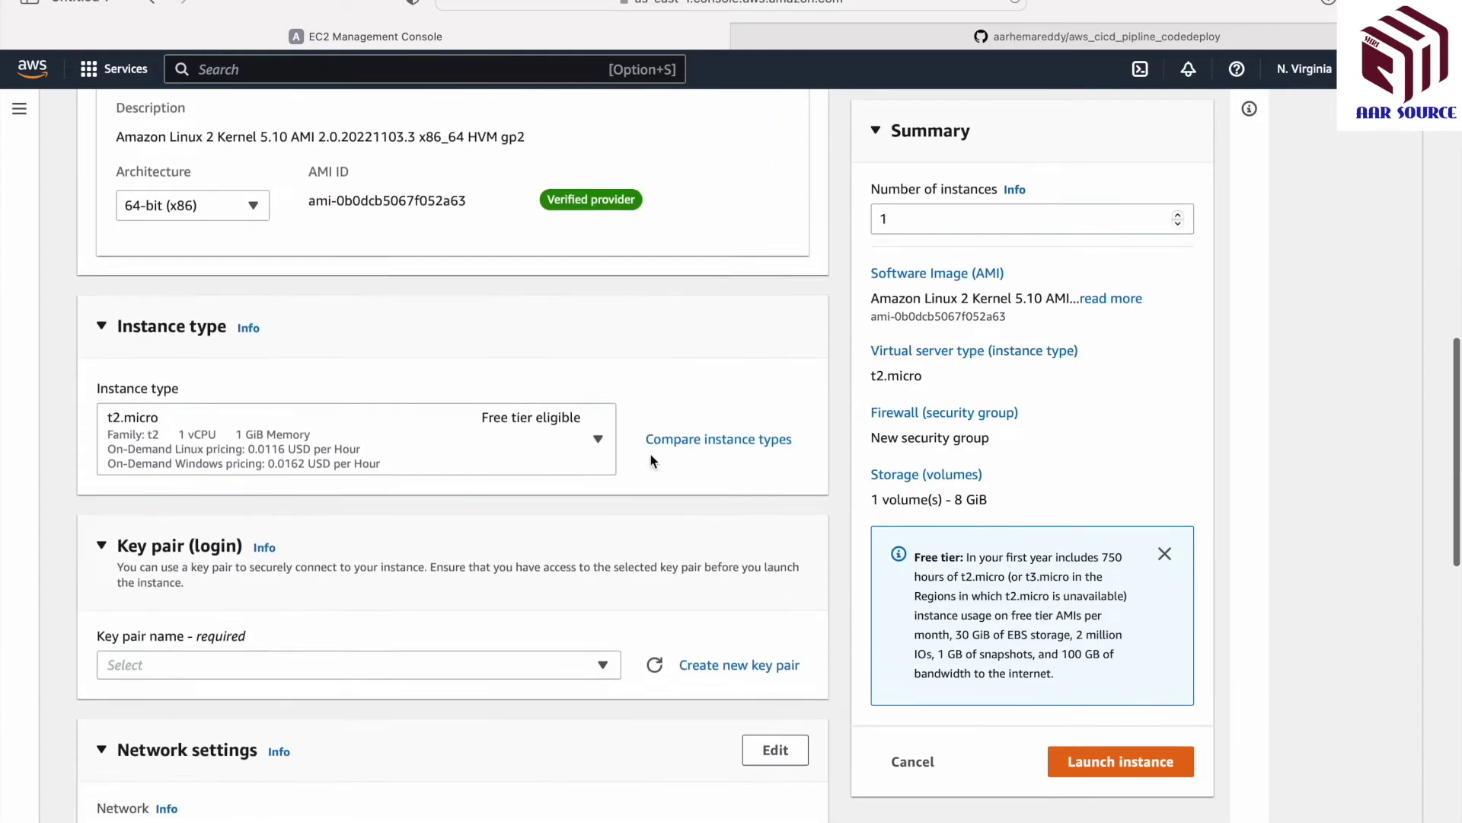
{"action": "left_click", "coordinate": [598, 394]}
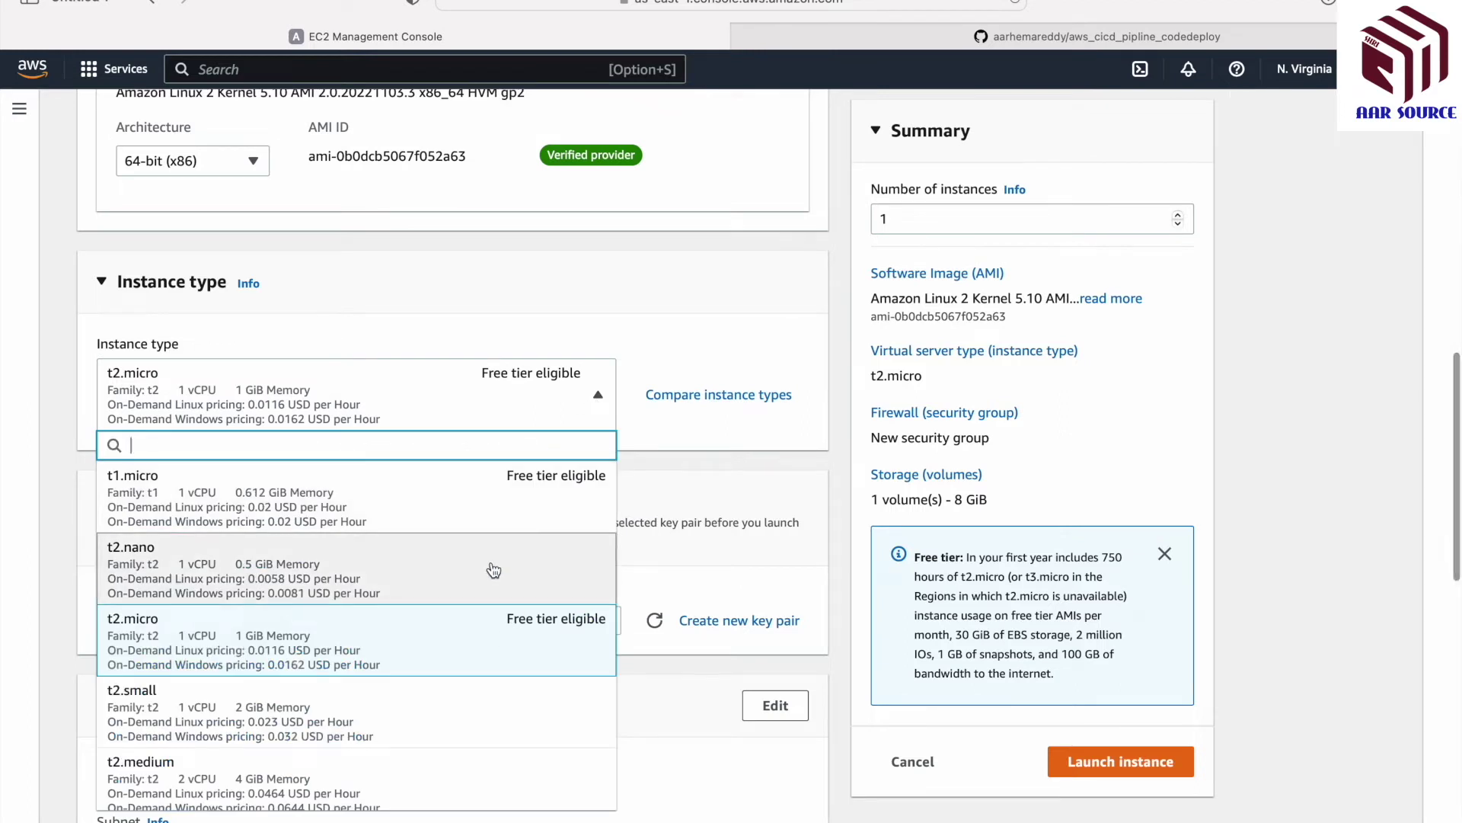
{"action": "left_click", "coordinate": [644, 348]}
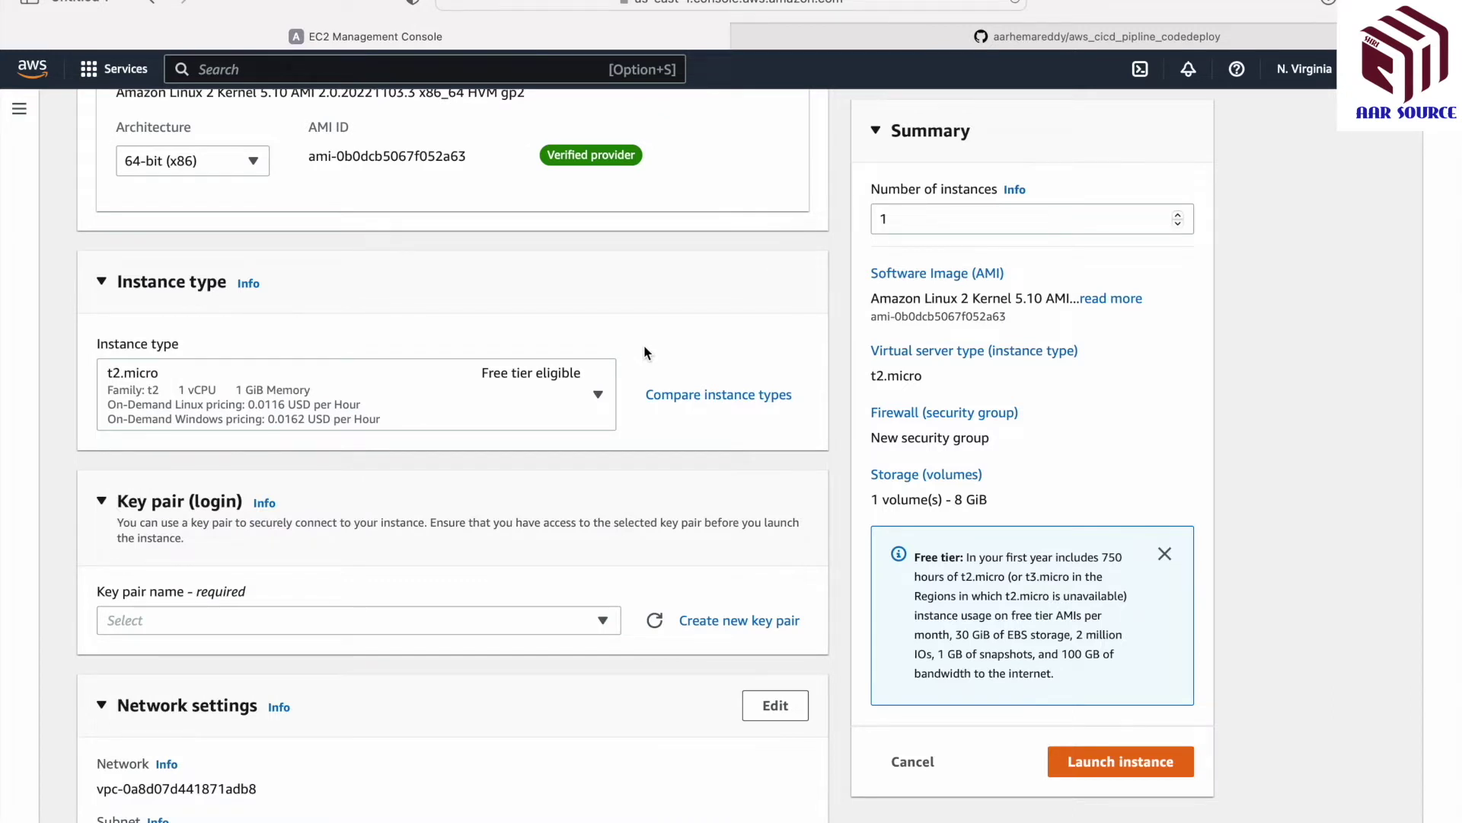
- Select the existing AAR-DEMO key pair for logging in to the instance
{"action": "scroll", "coordinate": [644, 352], "scroll_direction": "down", "scroll_amount": 3}
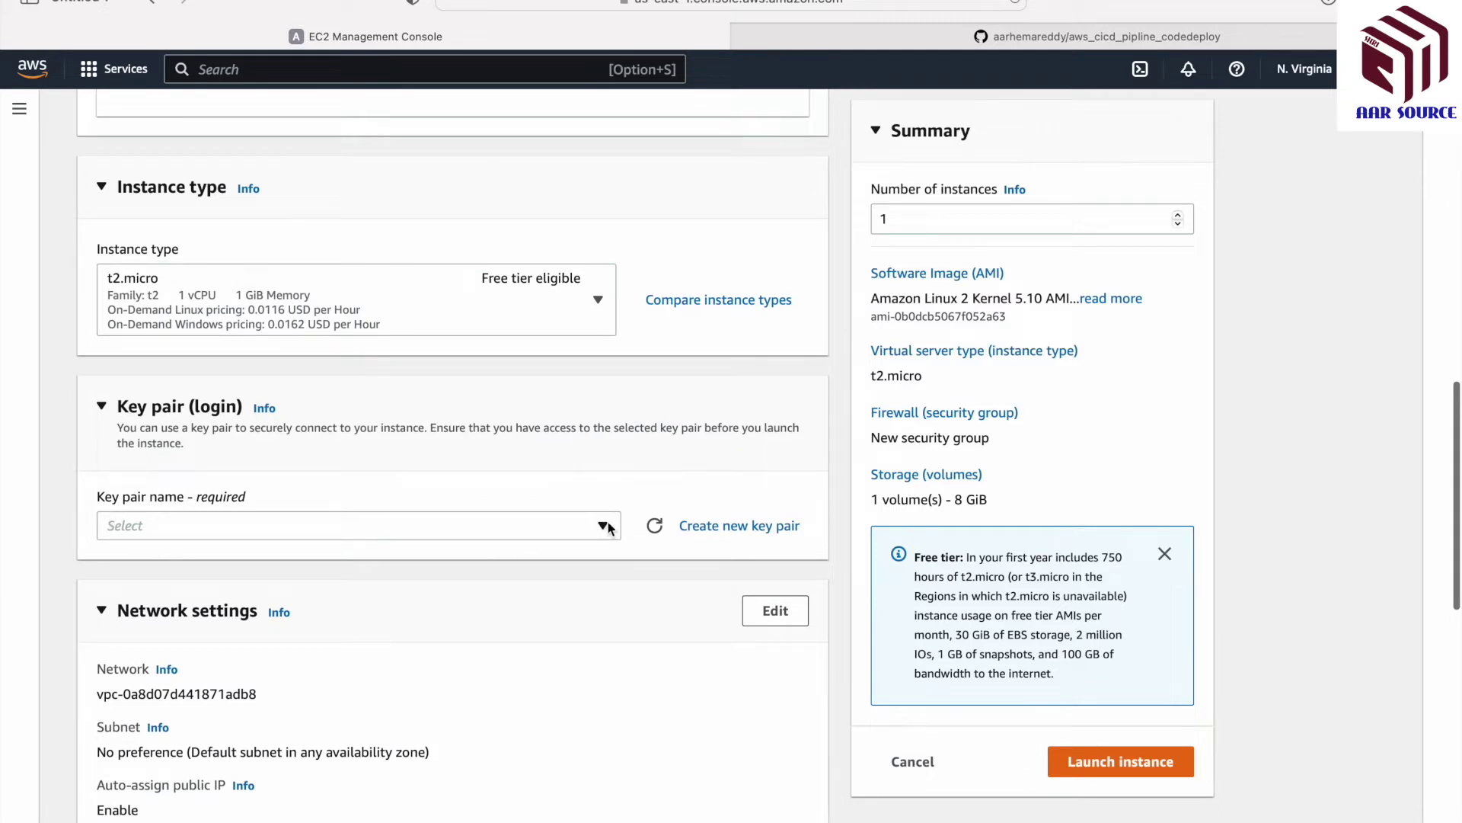
{"action": "left_click", "coordinate": [609, 529]}
{"action": "left_click", "coordinate": [471, 614]}
- Use an existing security group for the instance's firewall and select the default group
{"action": "scroll", "coordinate": [650, 558], "scroll_direction": "down", "scroll_amount": 3}
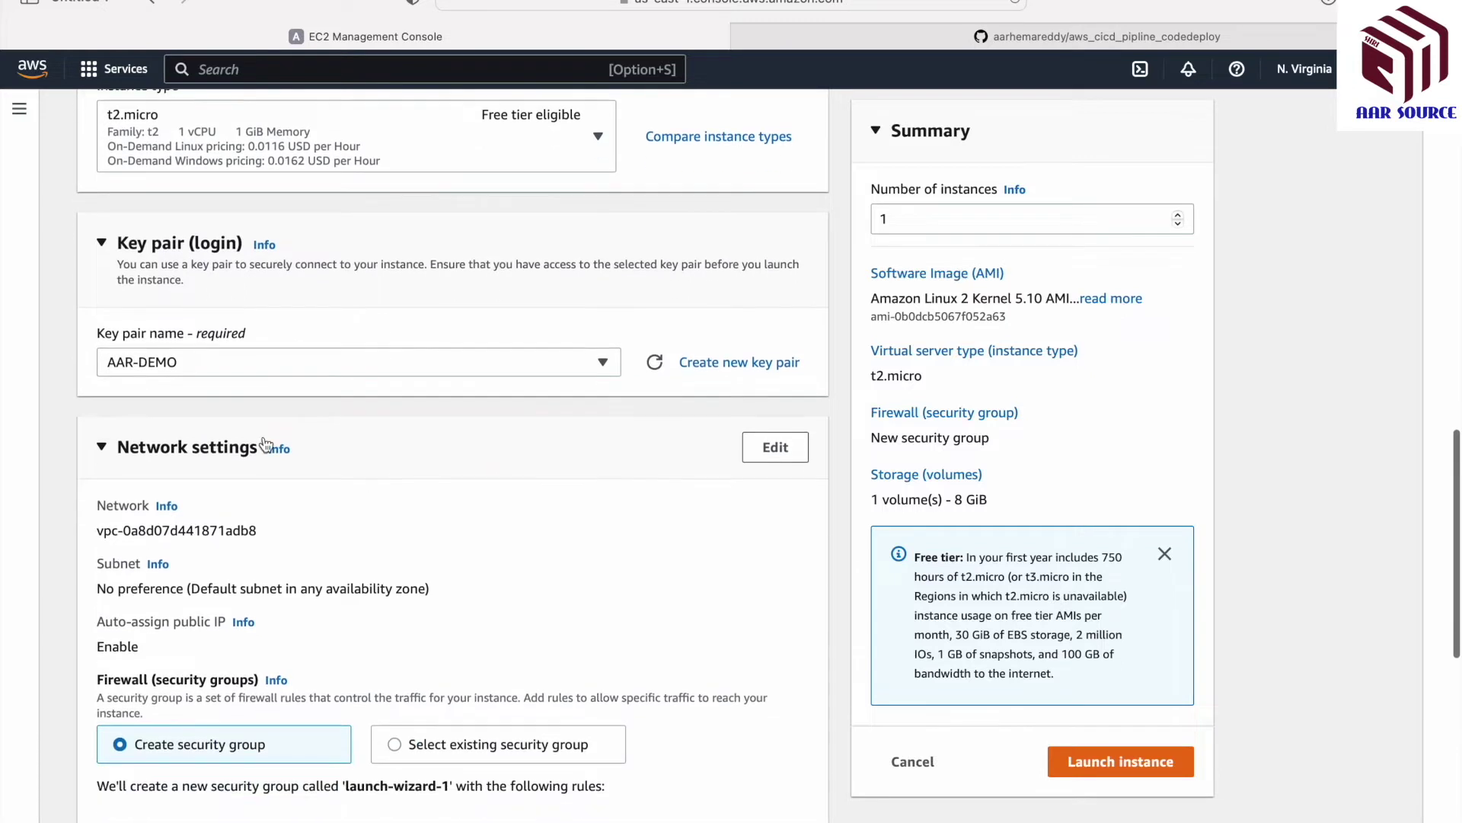
{"action": "scroll", "coordinate": [468, 431], "scroll_direction": "down", "scroll_amount": 1}
{"action": "scroll", "coordinate": [467, 436], "scroll_direction": "down", "scroll_amount": 2}
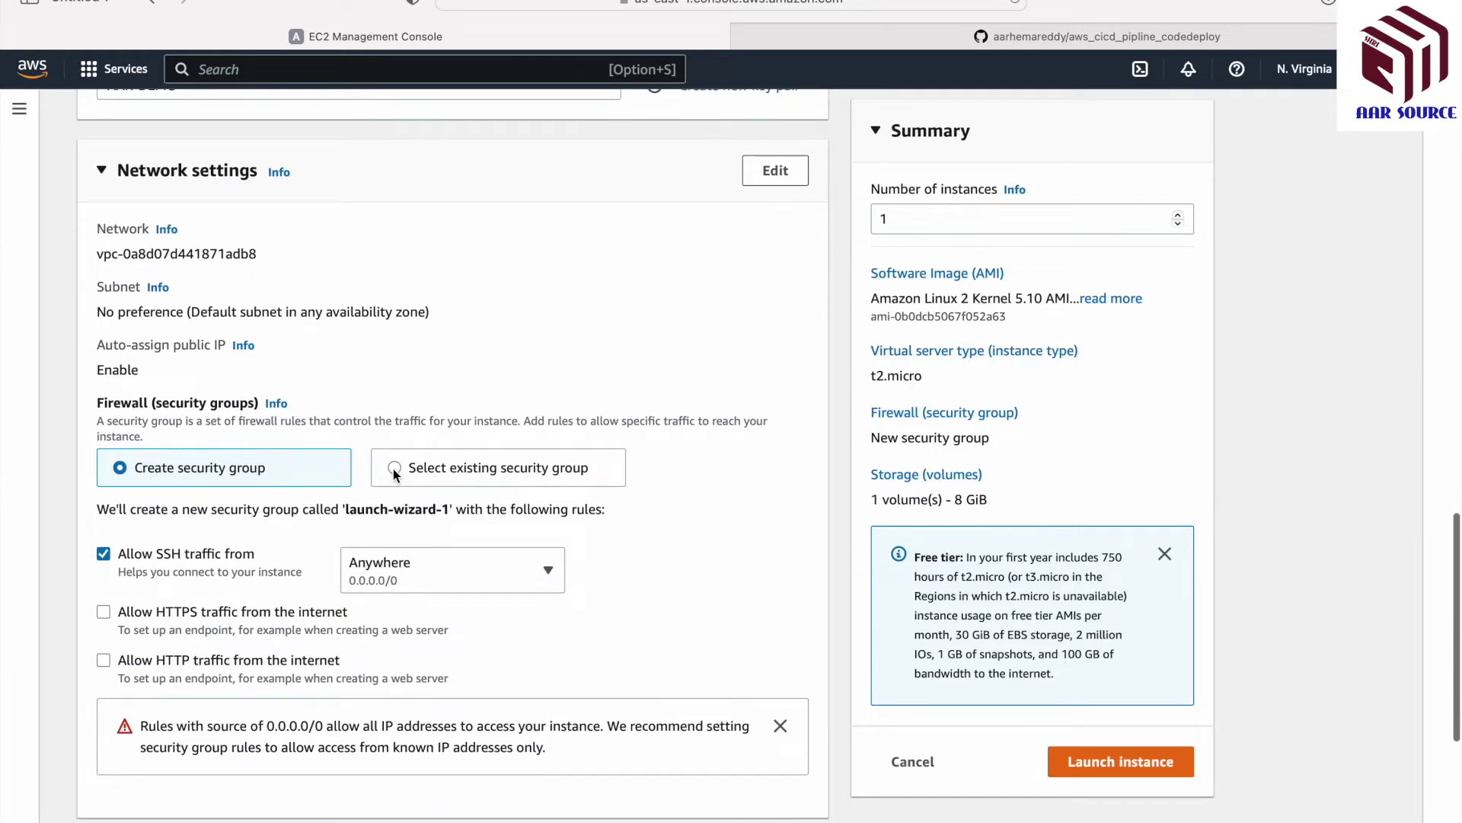
{"action": "left_click", "coordinate": [394, 468]}
{"action": "left_click", "coordinate": [594, 536]}
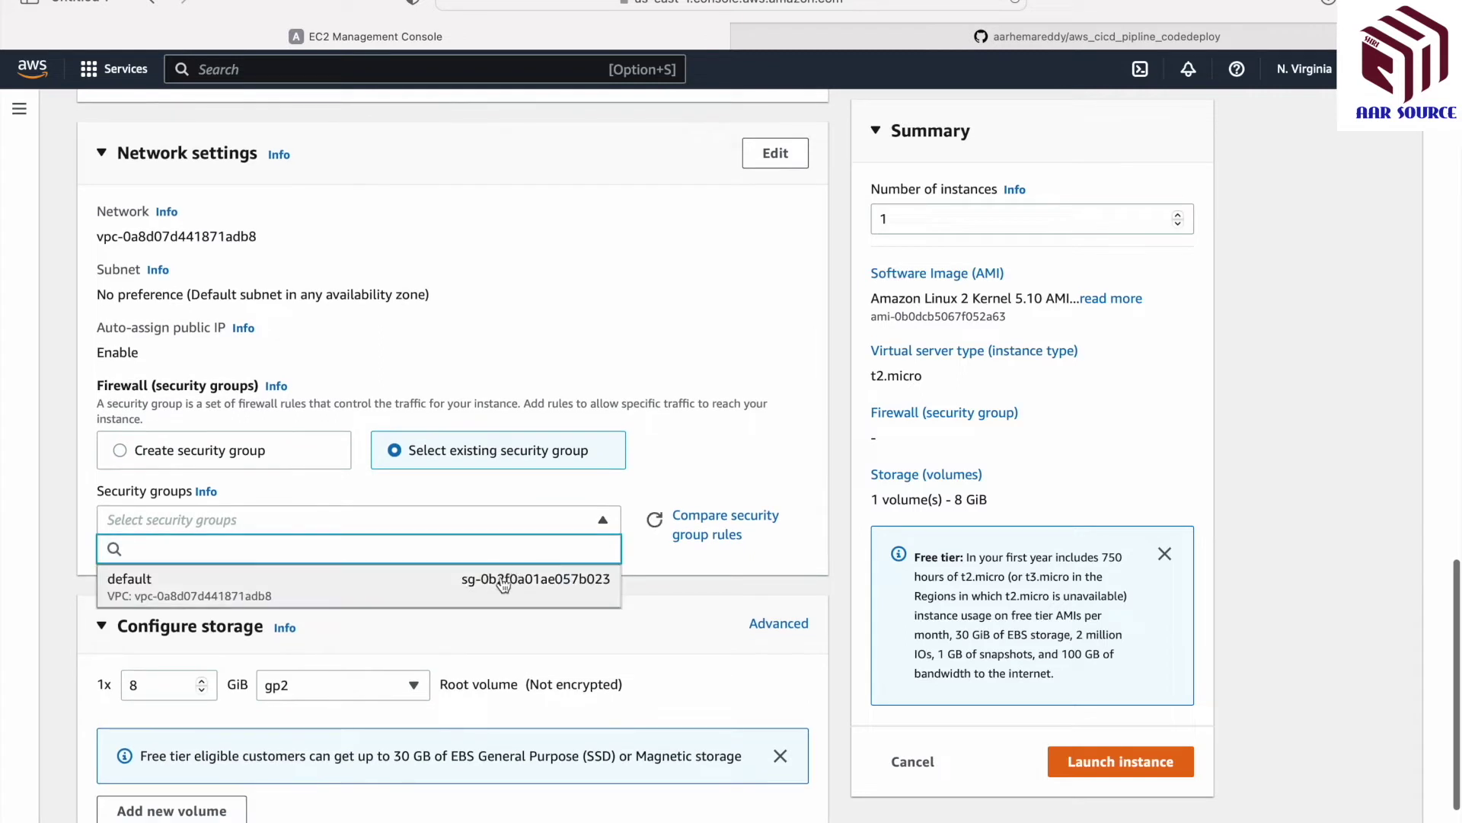
{"action": "left_click", "coordinate": [500, 586]}
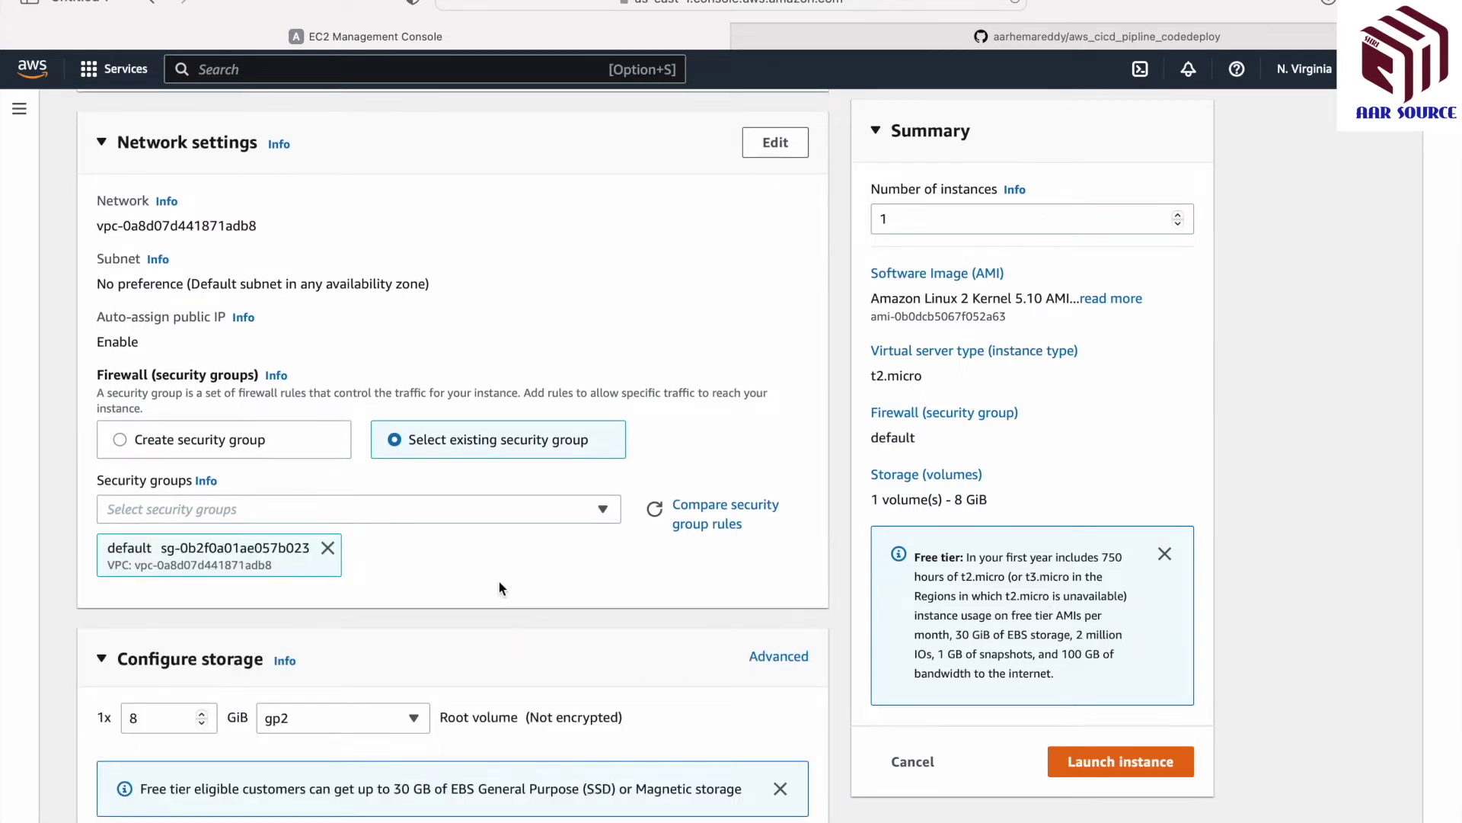
- Expand the advanced details and assign EC2CodeDeploy as the IAM instance profile
{"action": "scroll", "coordinate": [500, 584], "scroll_direction": "down", "scroll_amount": 5}
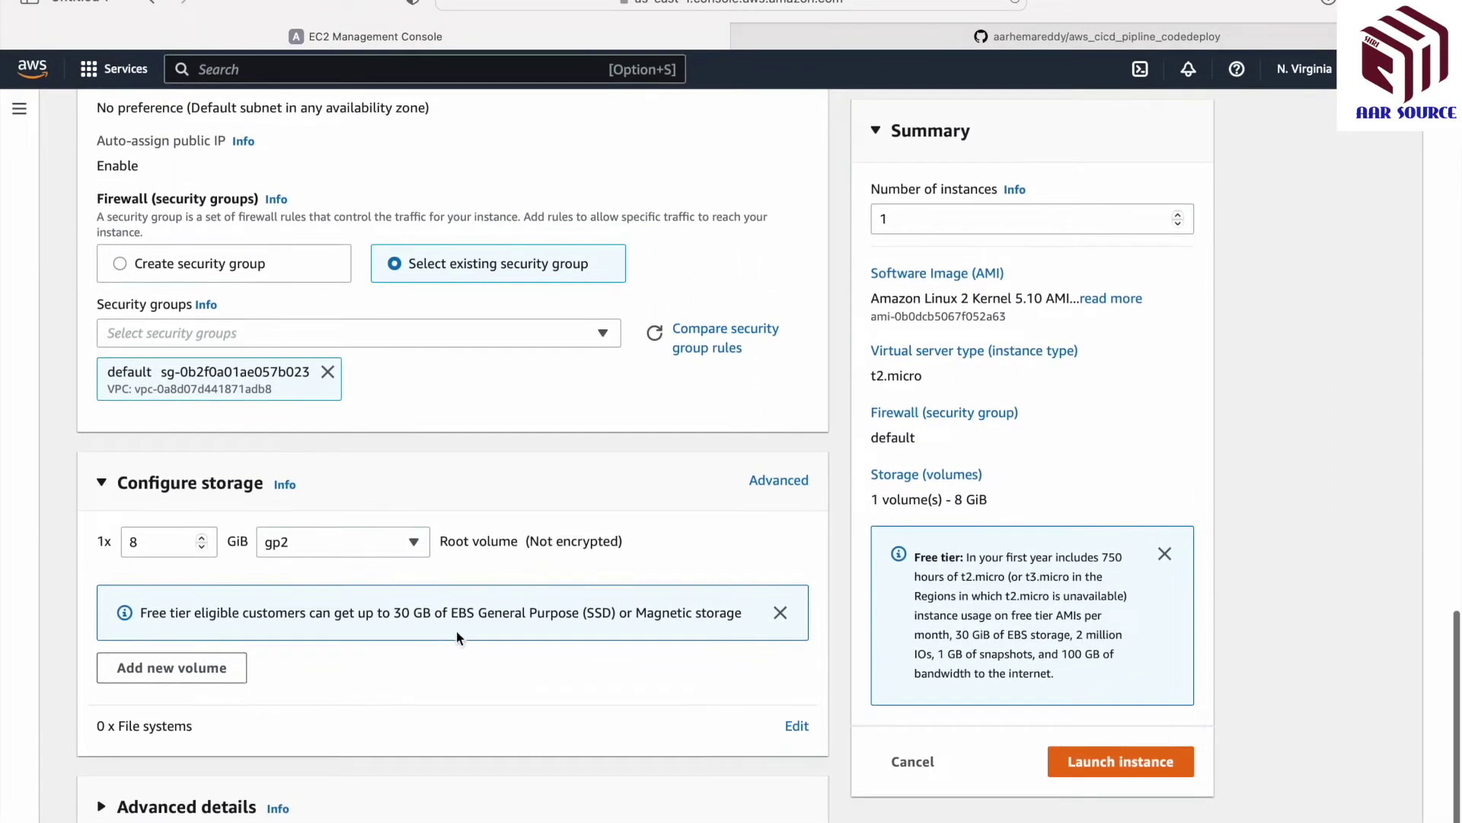
{"action": "left_click", "coordinate": [128, 801]}
{"action": "scroll", "coordinate": [354, 682], "scroll_direction": "down", "scroll_amount": 6}
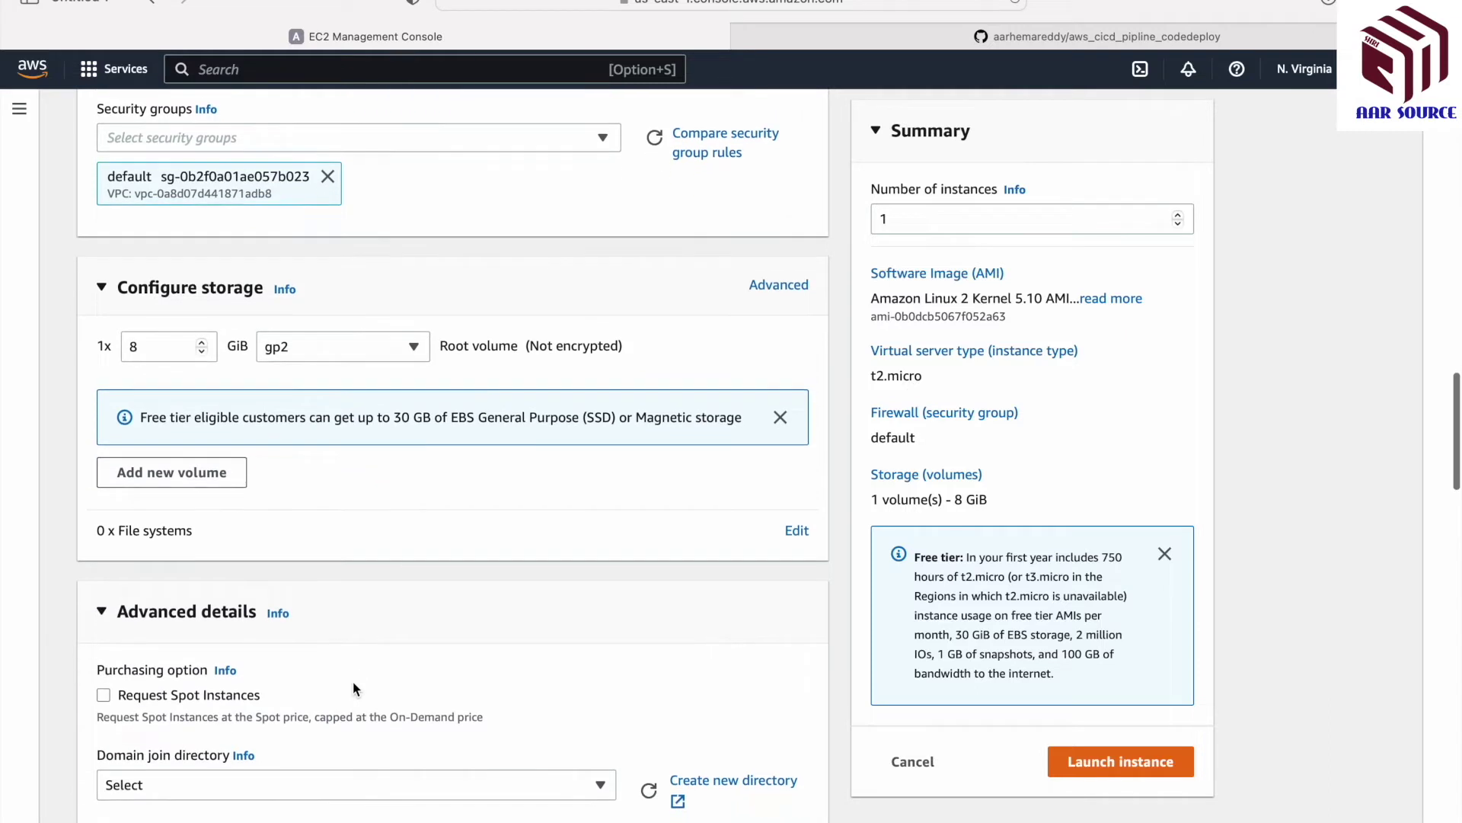
{"action": "scroll", "coordinate": [354, 683], "scroll_direction": "down", "scroll_amount": 9}
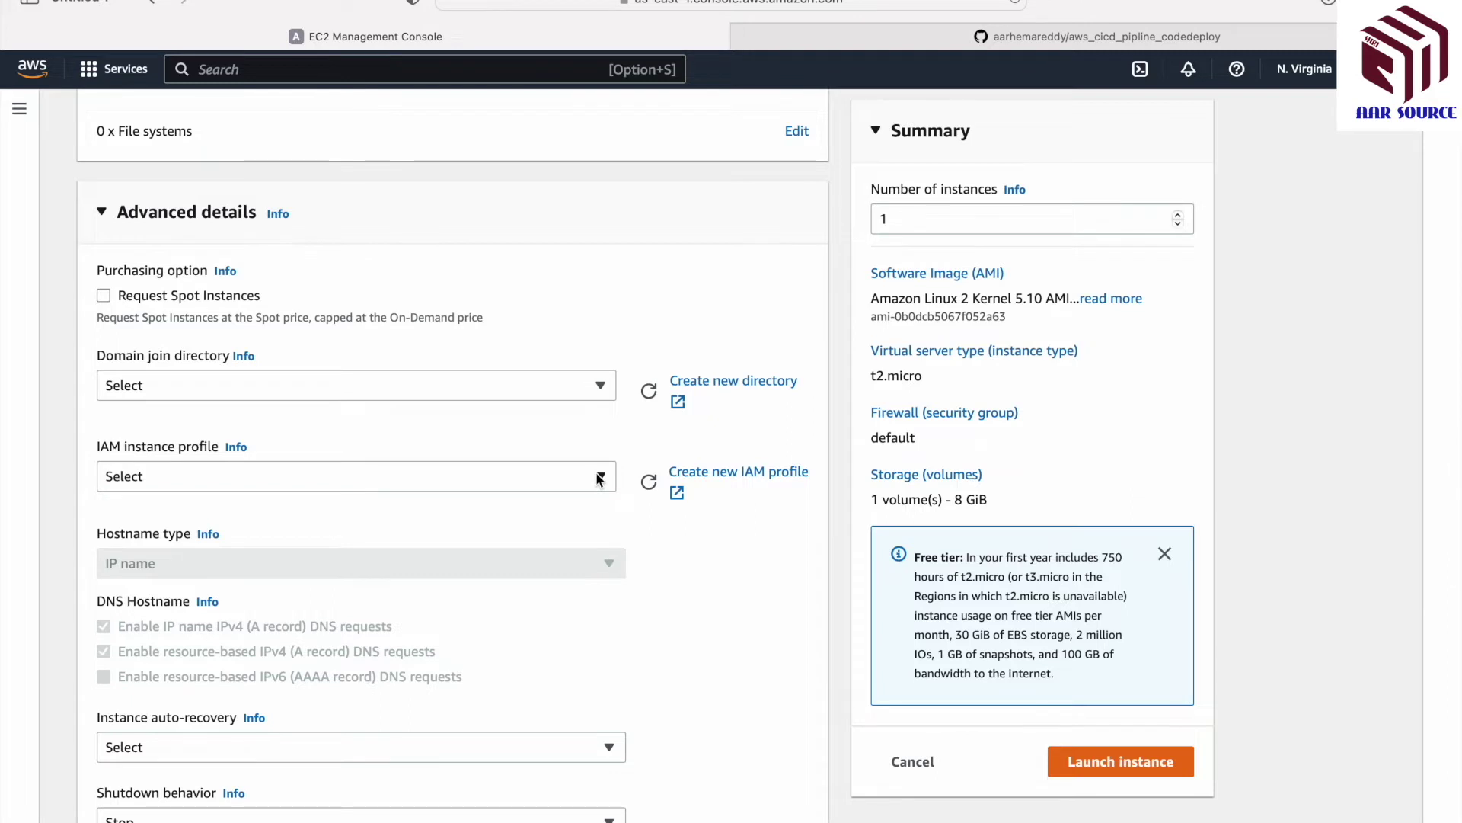
{"action": "left_click", "coordinate": [599, 478]}
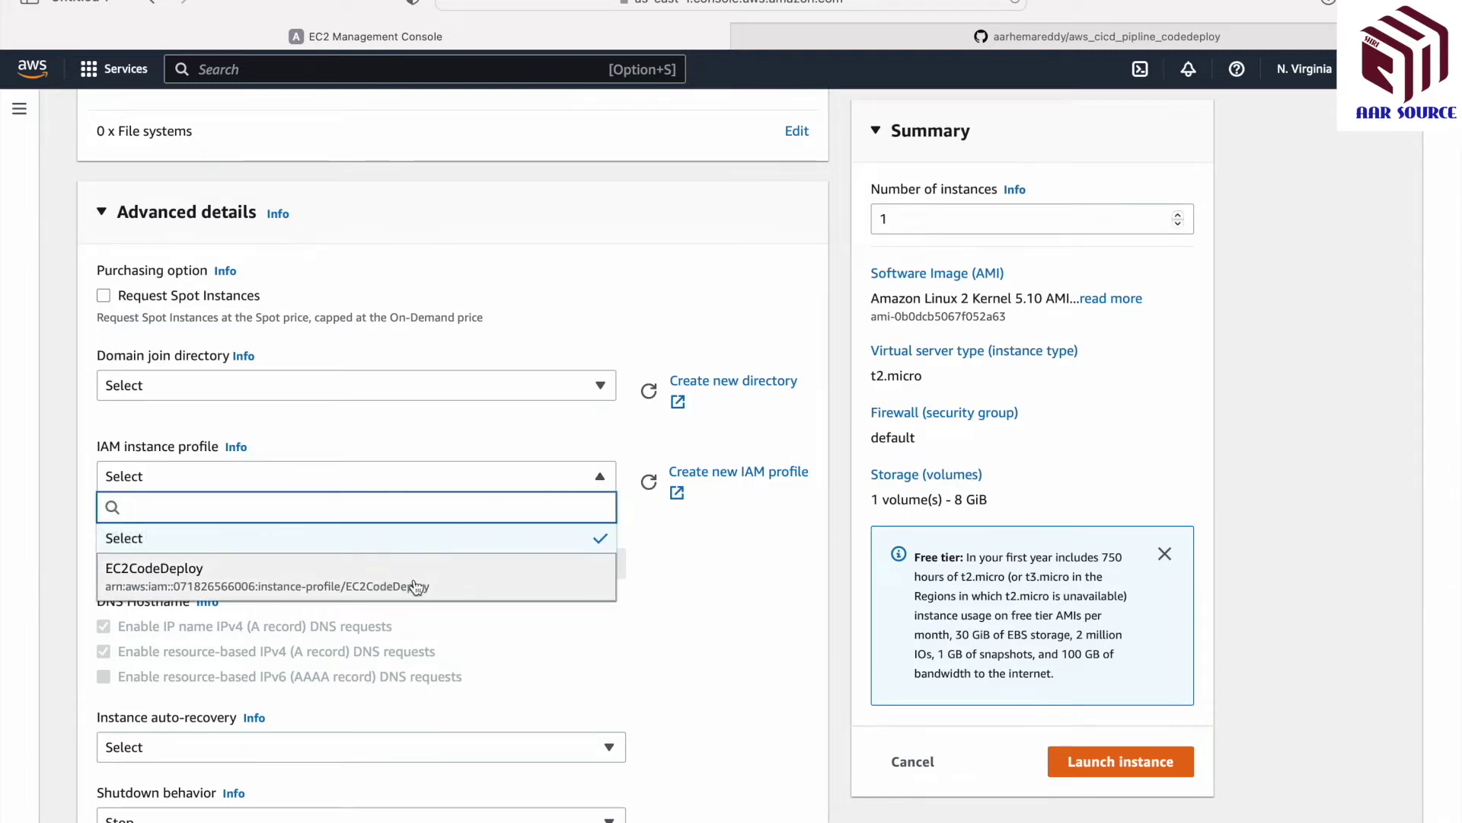
{"action": "left_click", "coordinate": [325, 586]}
- Locate the User data field at the end of the advanced details
{"action": "scroll", "coordinate": [689, 562], "scroll_direction": "down", "scroll_amount": 5}
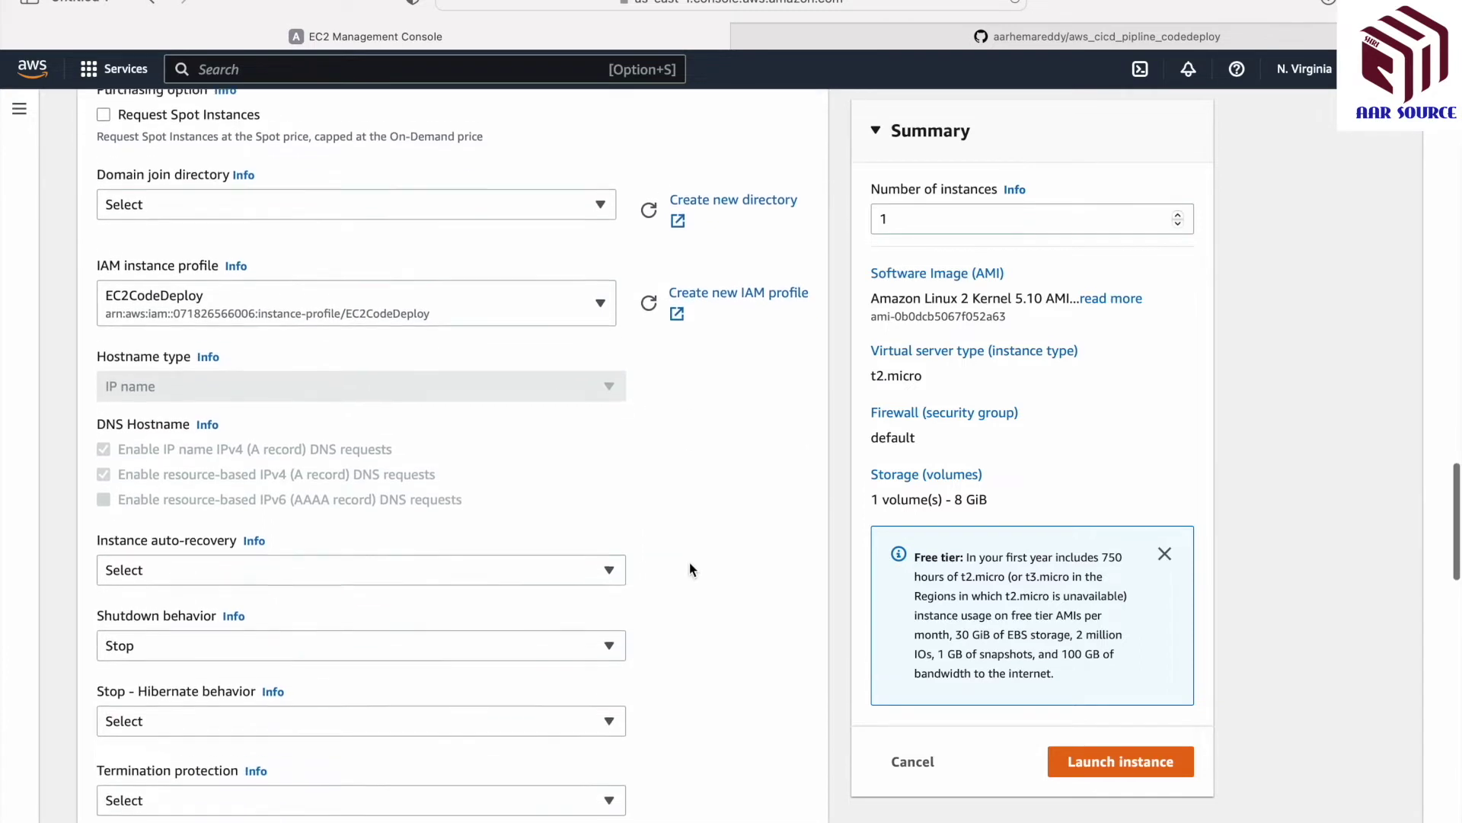
{"action": "scroll", "coordinate": [689, 565], "scroll_direction": "down", "scroll_amount": 10}
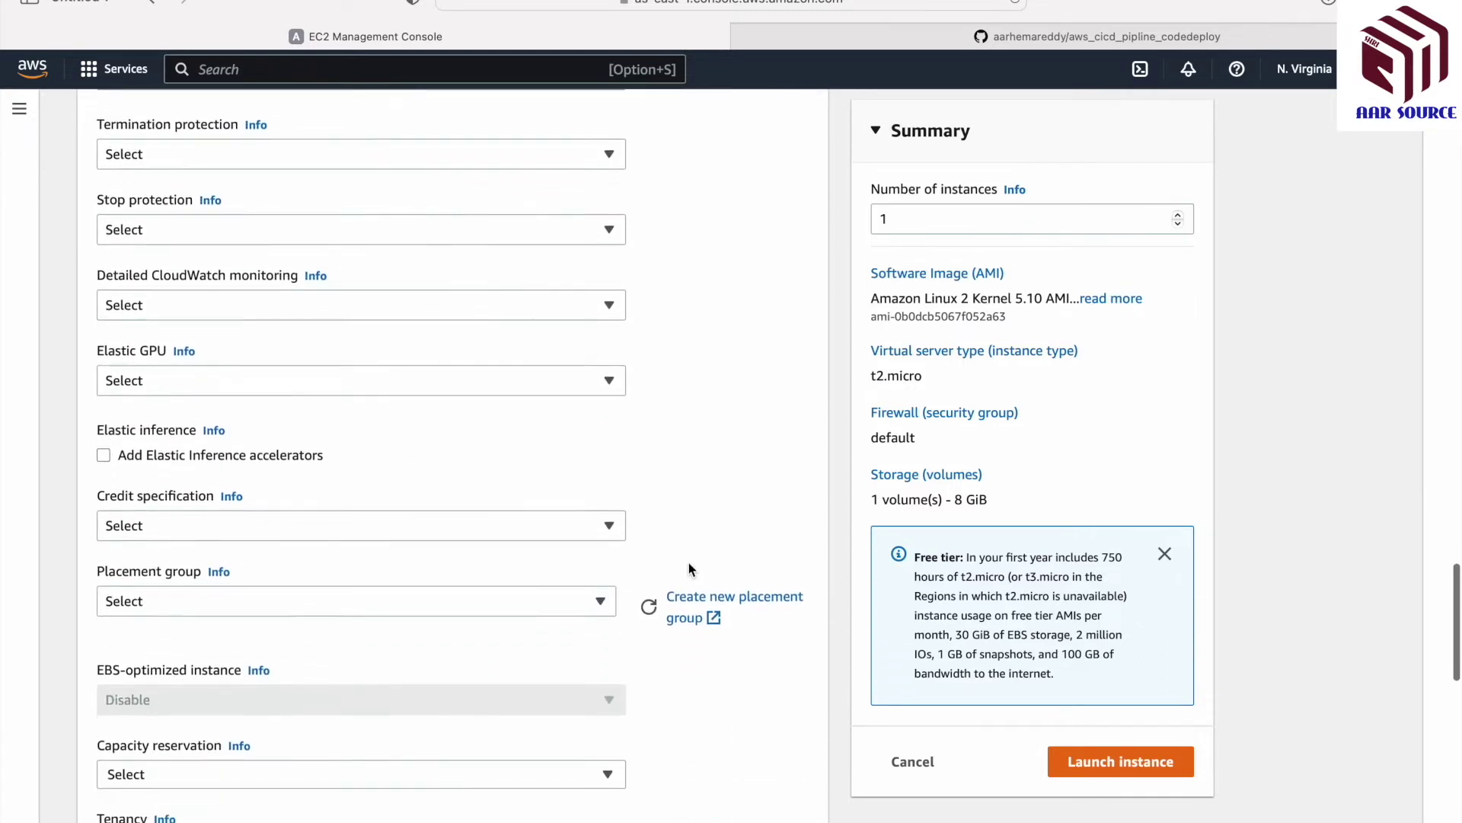
{"action": "scroll", "coordinate": [689, 569], "scroll_direction": "down", "scroll_amount": 15}
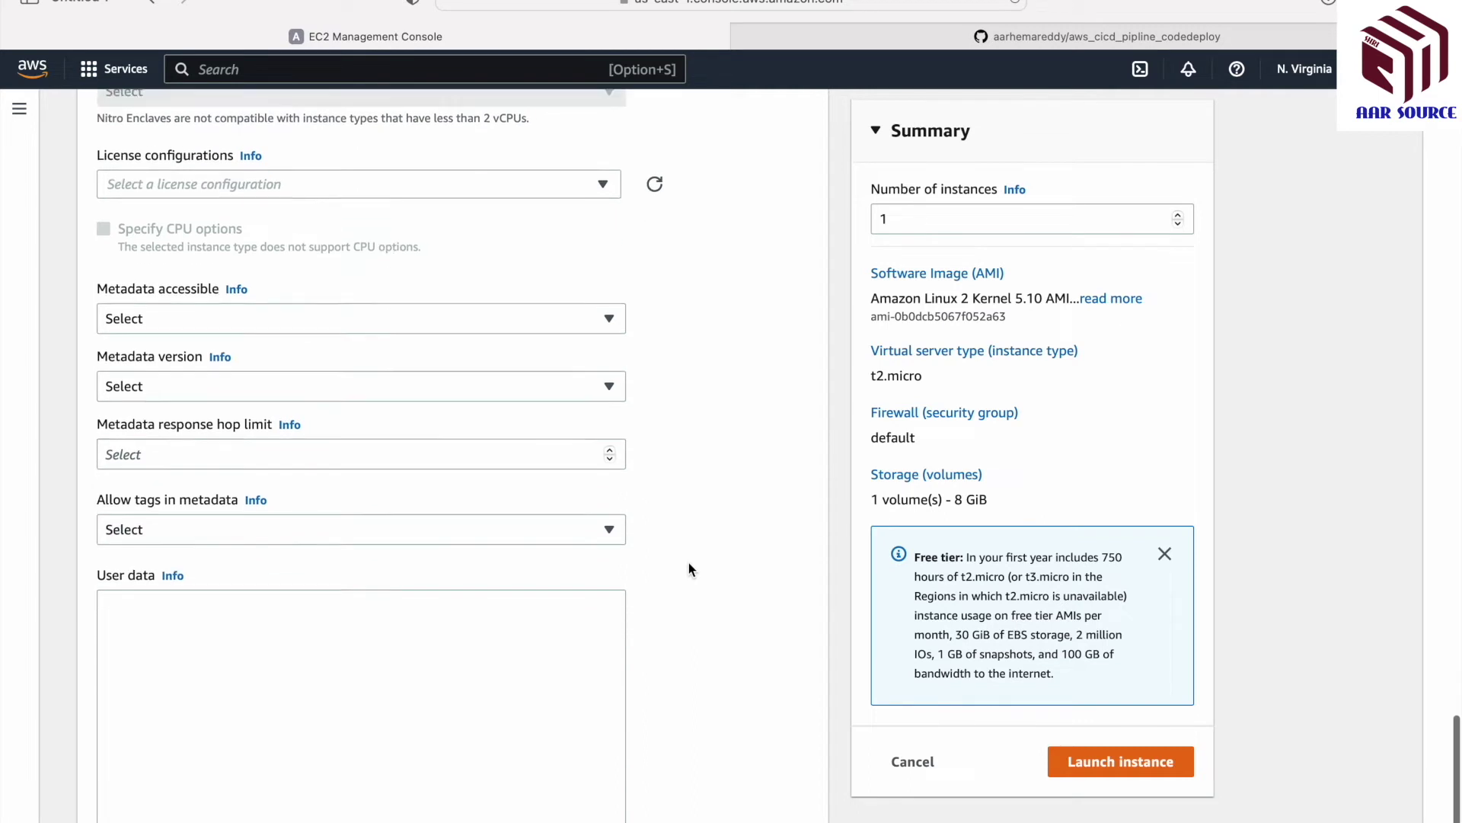
{"action": "left_click_drag", "start_coordinate": [99, 437], "coordinate": [150, 434]}
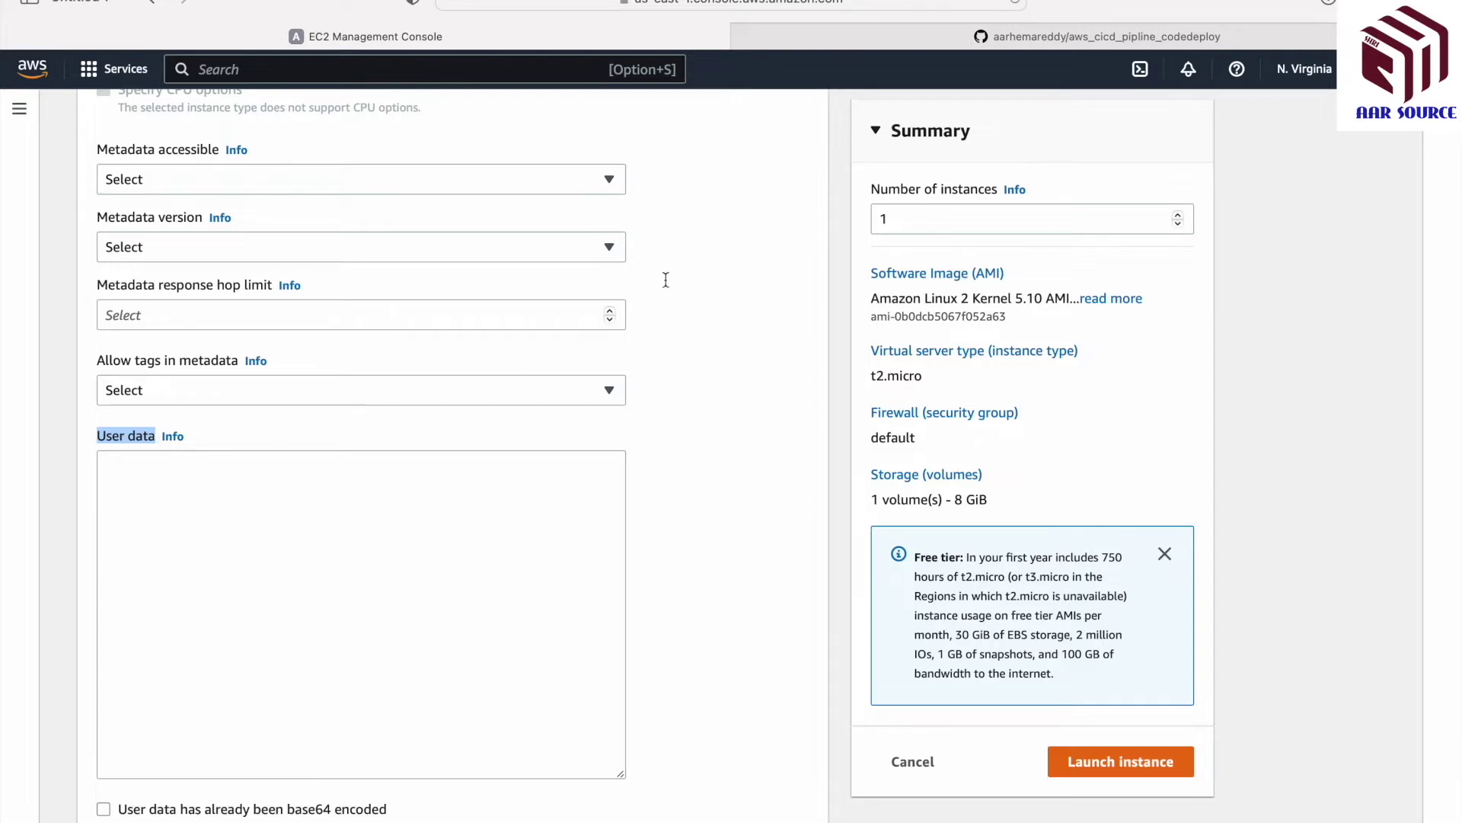
- Examine the commands of the user data script for Amazon Linux 2 in the README of the aws_cicd_pipline_codedeploy GitHub repository
{"action": "left_click", "coordinate": [946, 39]}
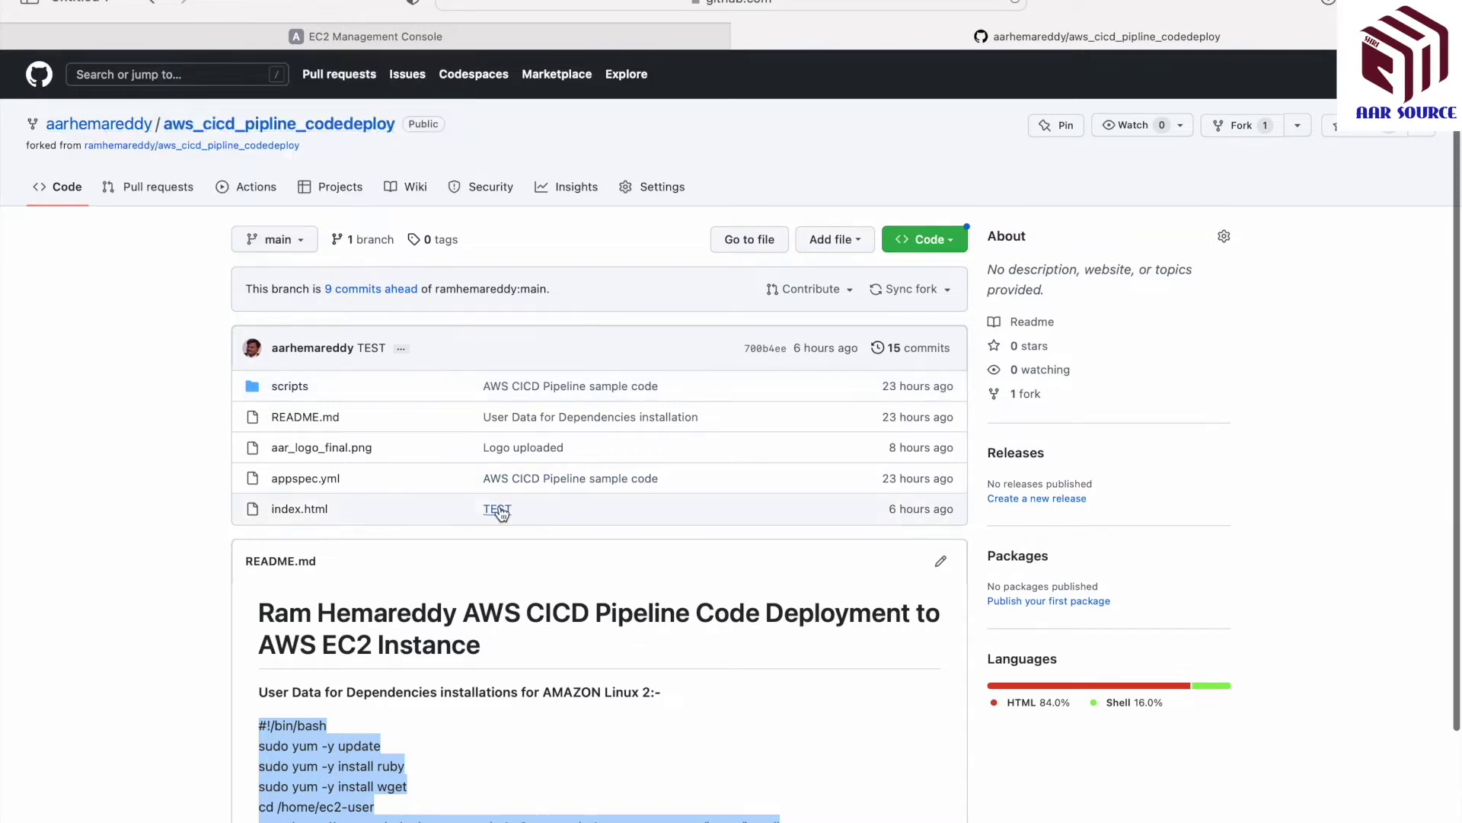
{"action": "scroll", "coordinate": [500, 509], "scroll_direction": "down", "scroll_amount": 3}
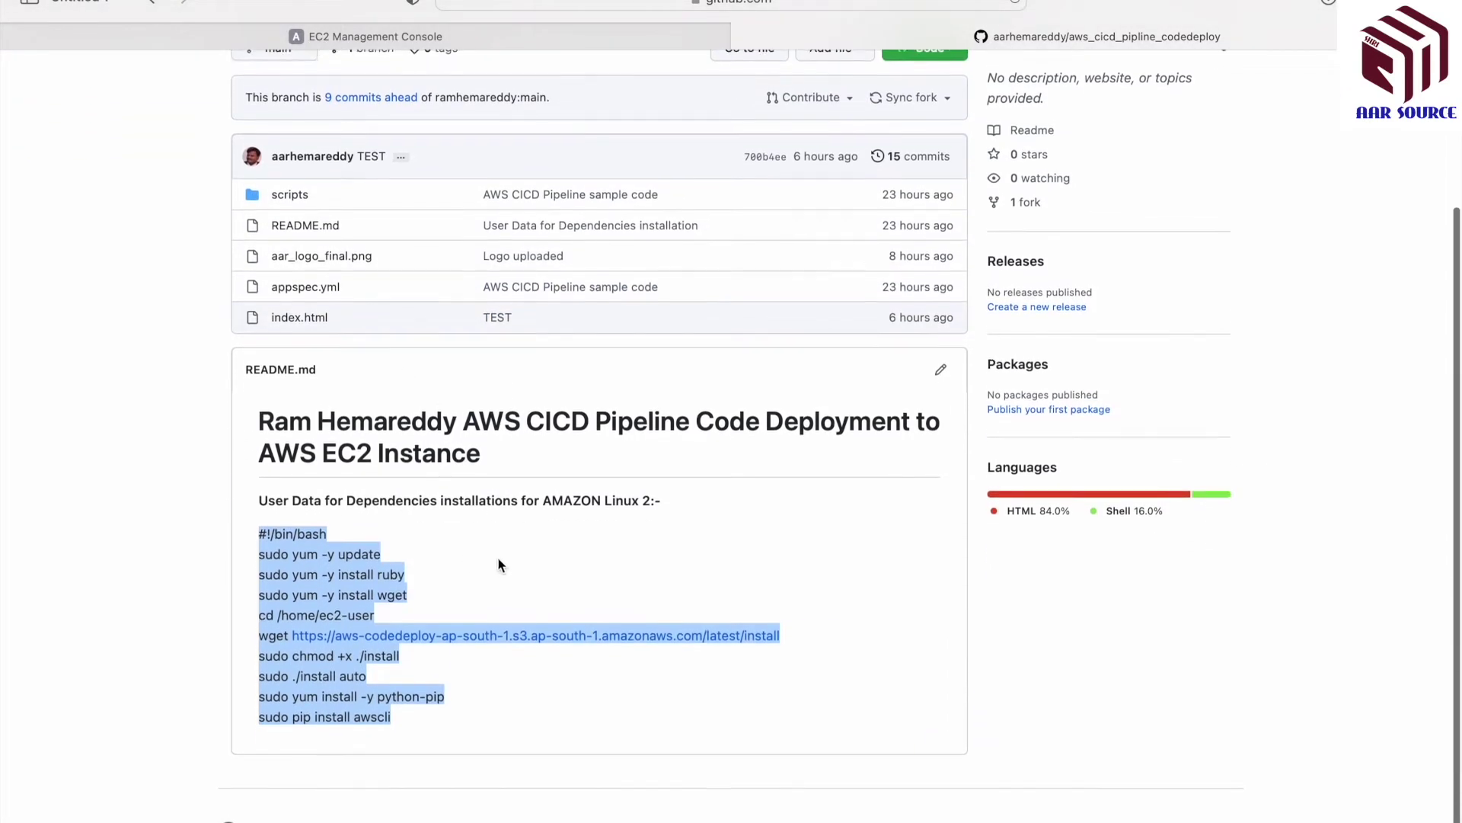
{"action": "left_click", "coordinate": [386, 571]}
{"action": "left_click_drag", "start_coordinate": [260, 536], "coordinate": [351, 533]}
{"action": "left_click_drag", "start_coordinate": [257, 557], "coordinate": [416, 558]}
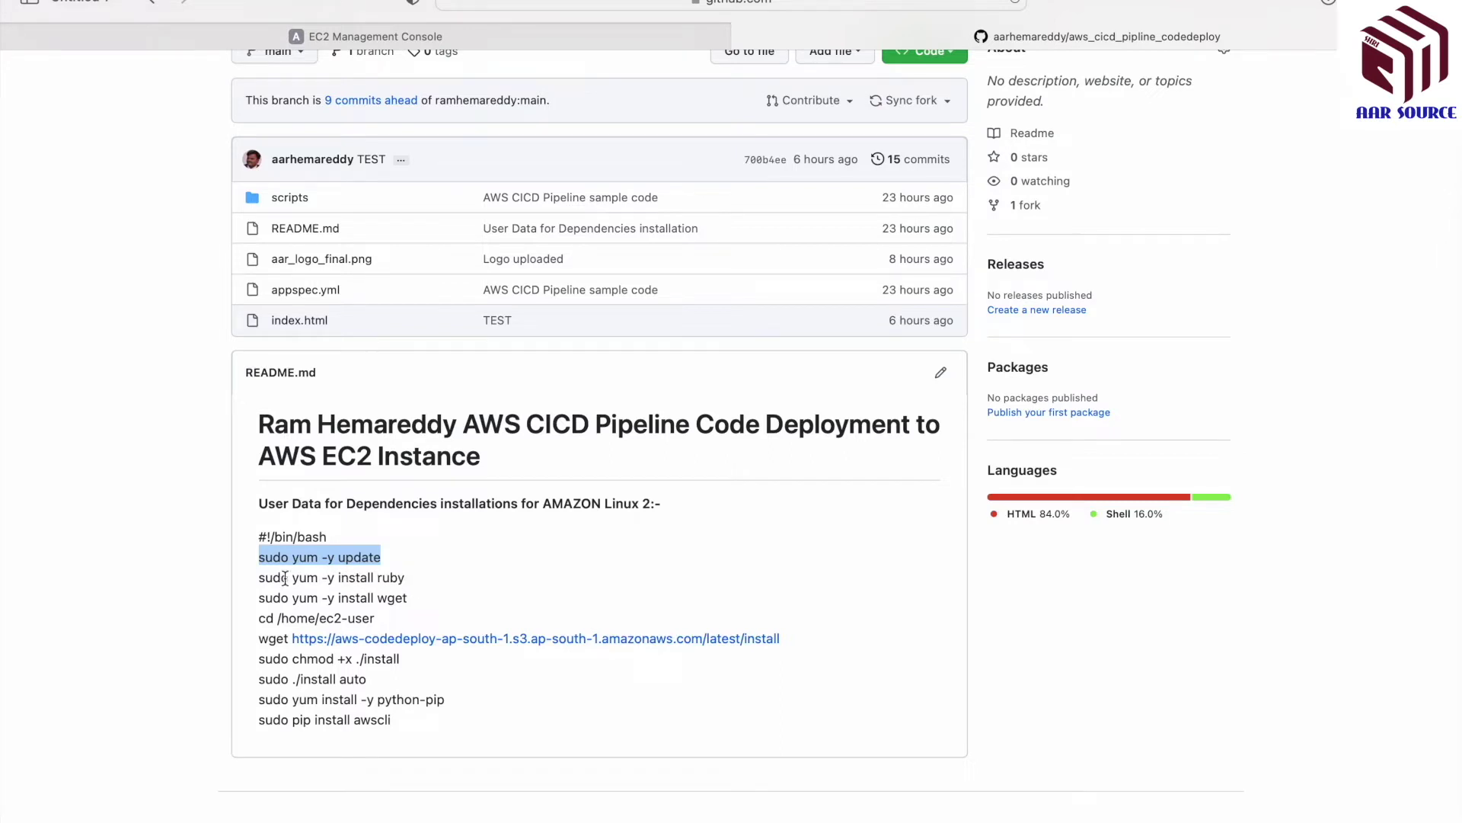
{"action": "left_click_drag", "start_coordinate": [259, 577], "coordinate": [409, 578]}
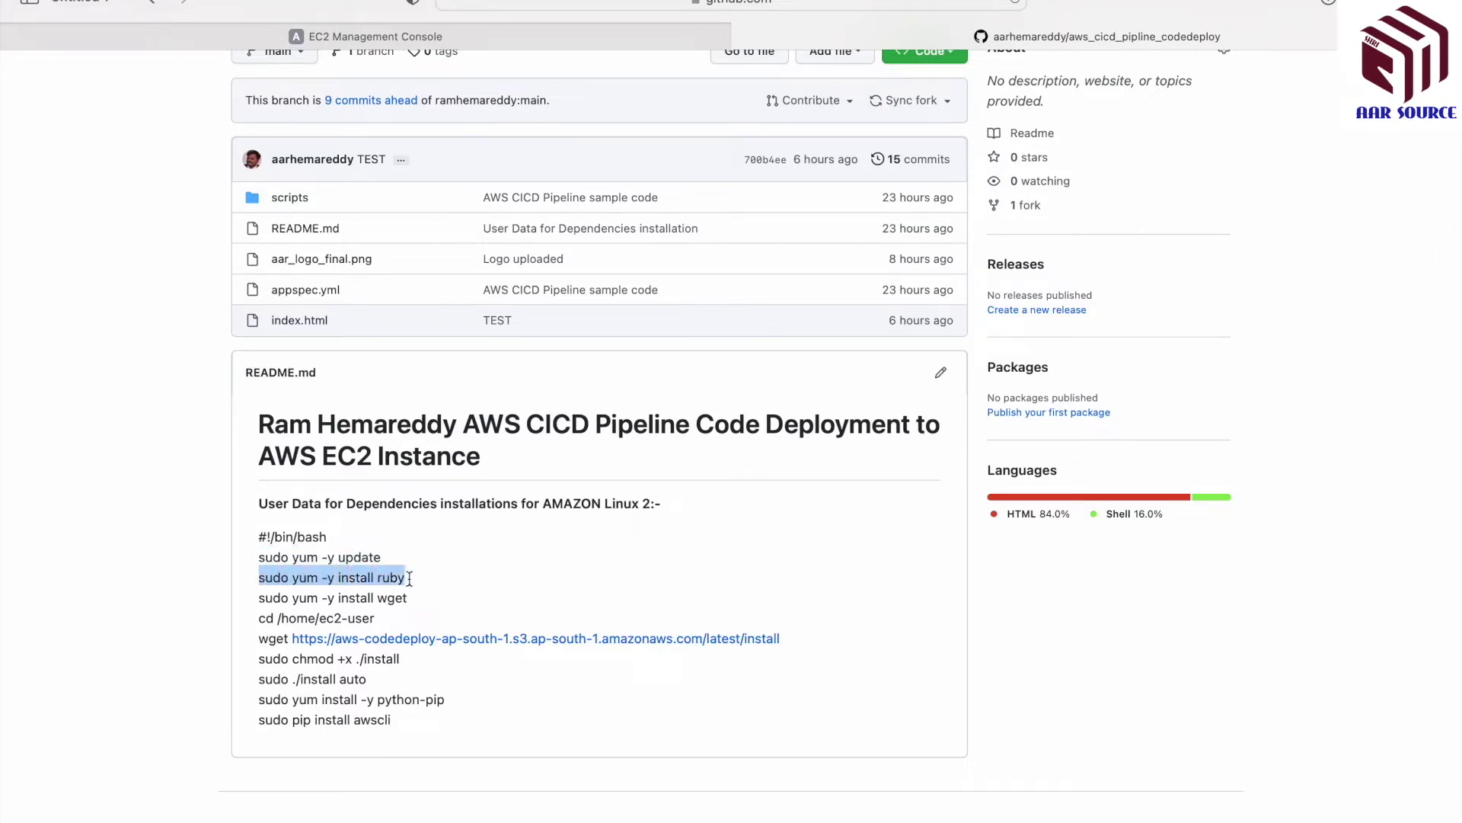
{"action": "left_click_drag", "start_coordinate": [266, 599], "coordinate": [440, 598]}
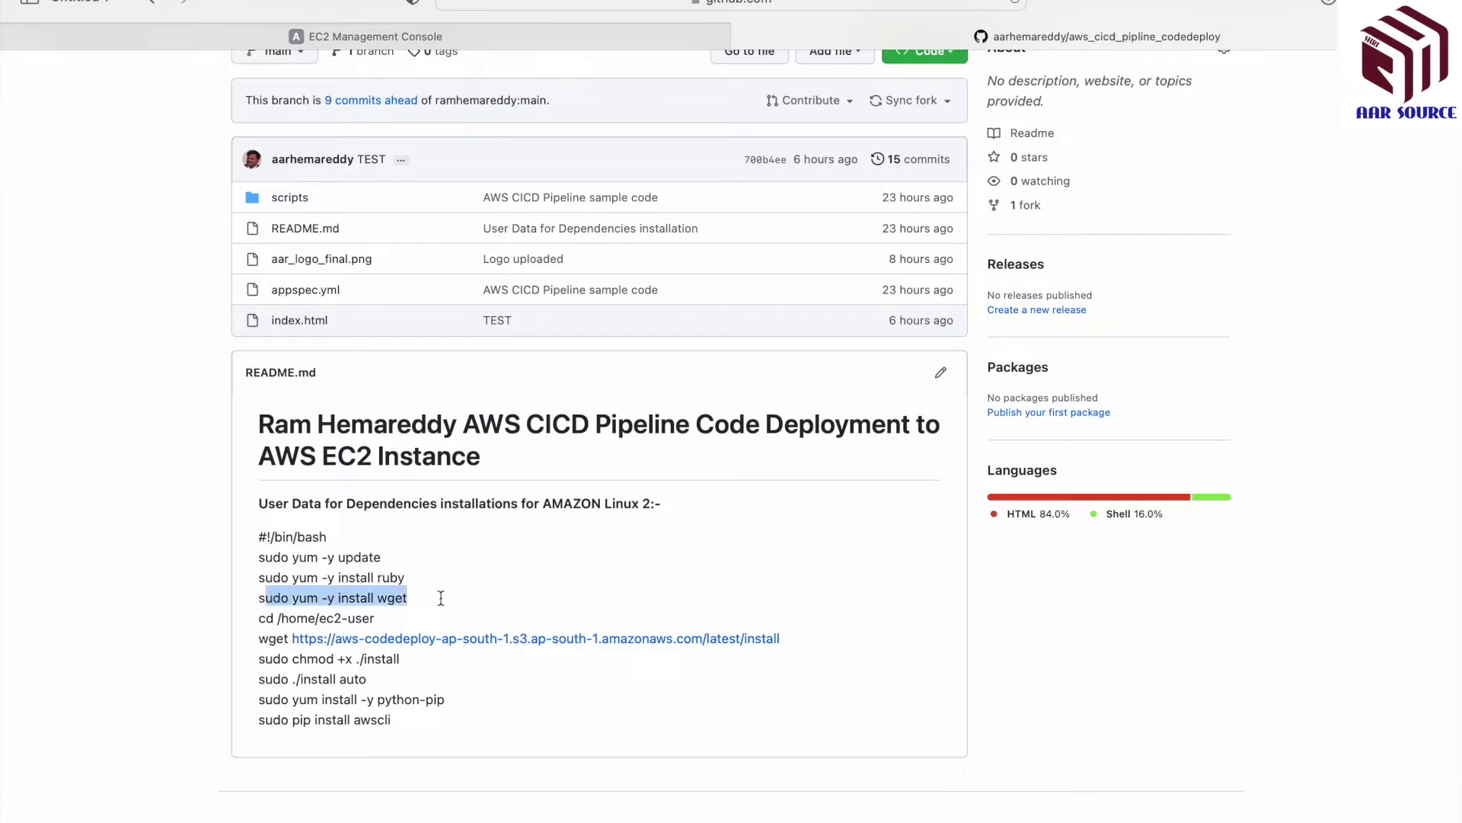
{"action": "left_click_drag", "start_coordinate": [259, 617], "coordinate": [437, 616]}
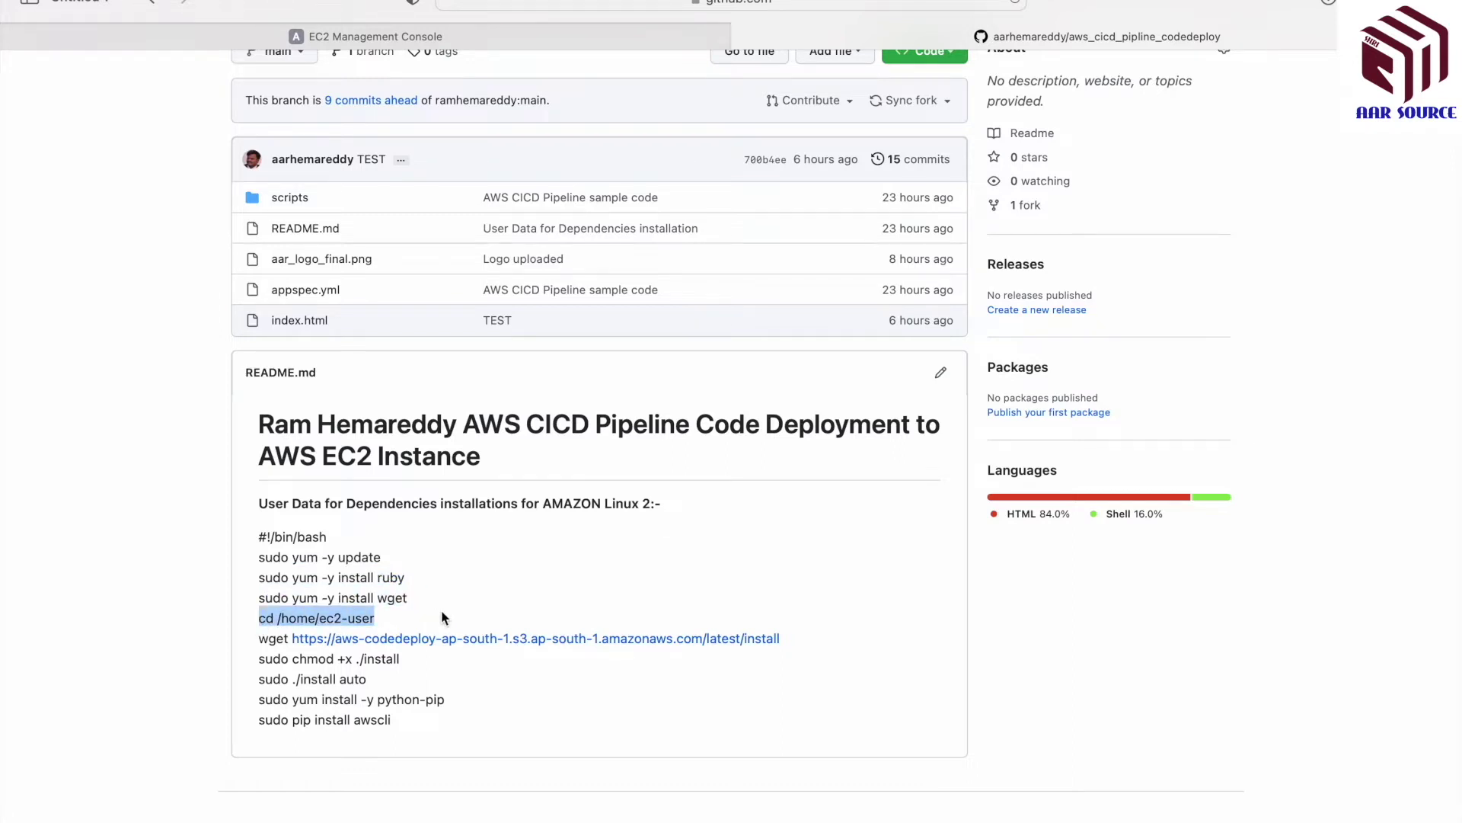
{"action": "left_click_drag", "start_coordinate": [258, 638], "coordinate": [833, 636]}
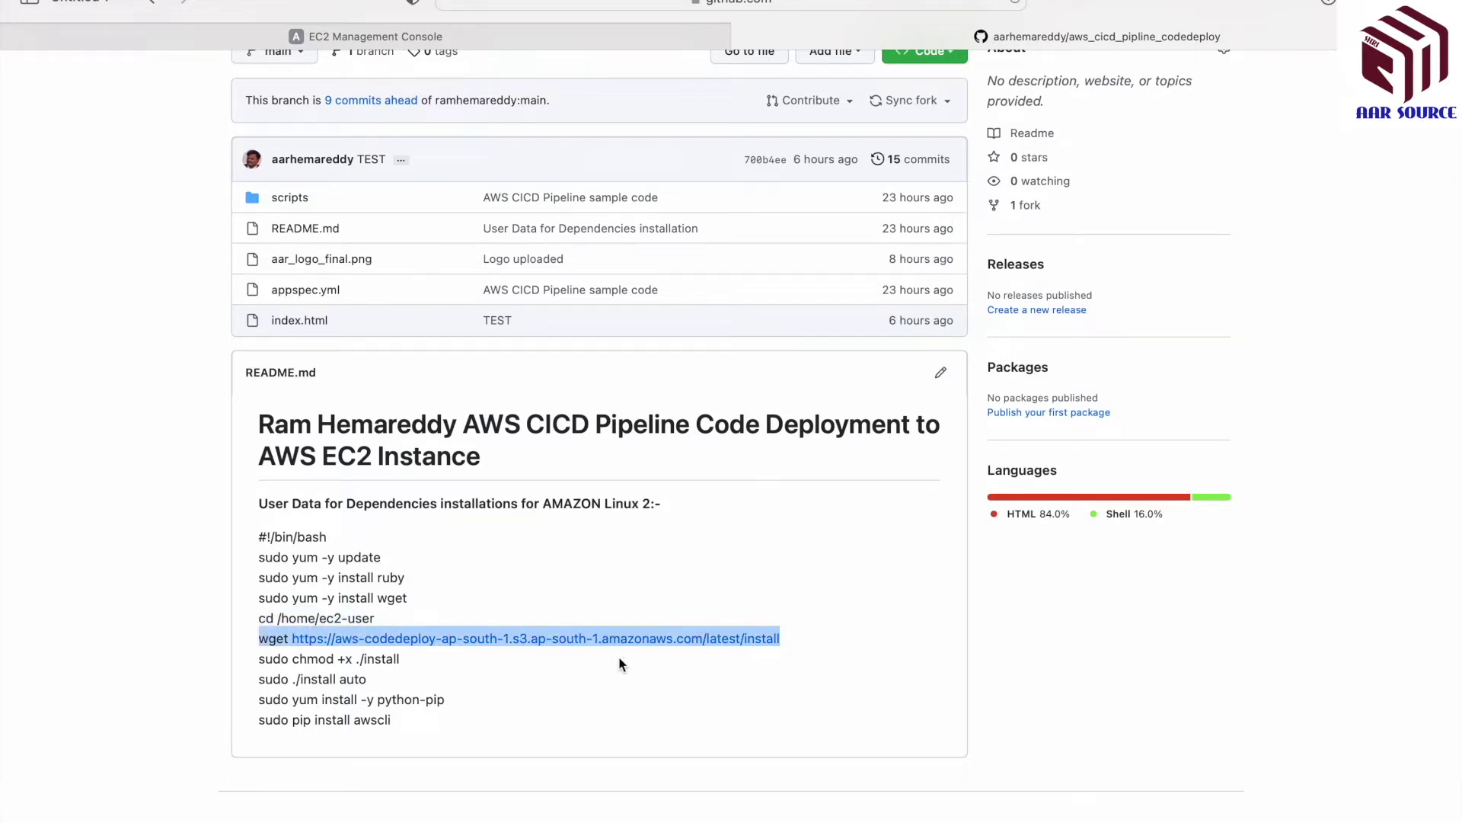
{"action": "left_click_drag", "start_coordinate": [259, 660], "coordinate": [447, 695]}
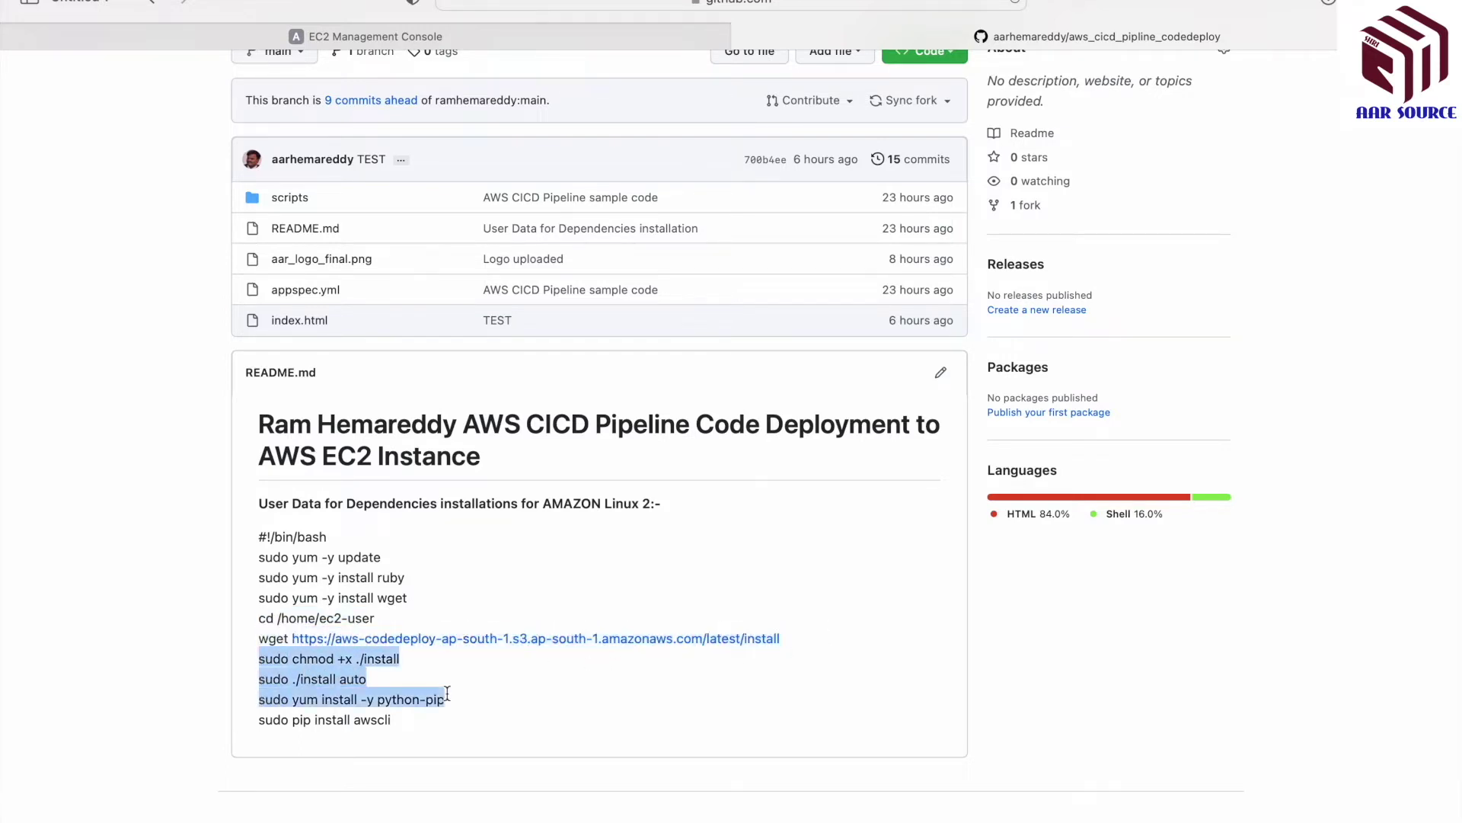
- Copy the whole dependency installation script from the README, from #!/bin/bash to sudo pip install awscli, into the instance's User data in the EC2 console
{"action": "left_click_drag", "start_coordinate": [258, 535], "coordinate": [406, 722]}
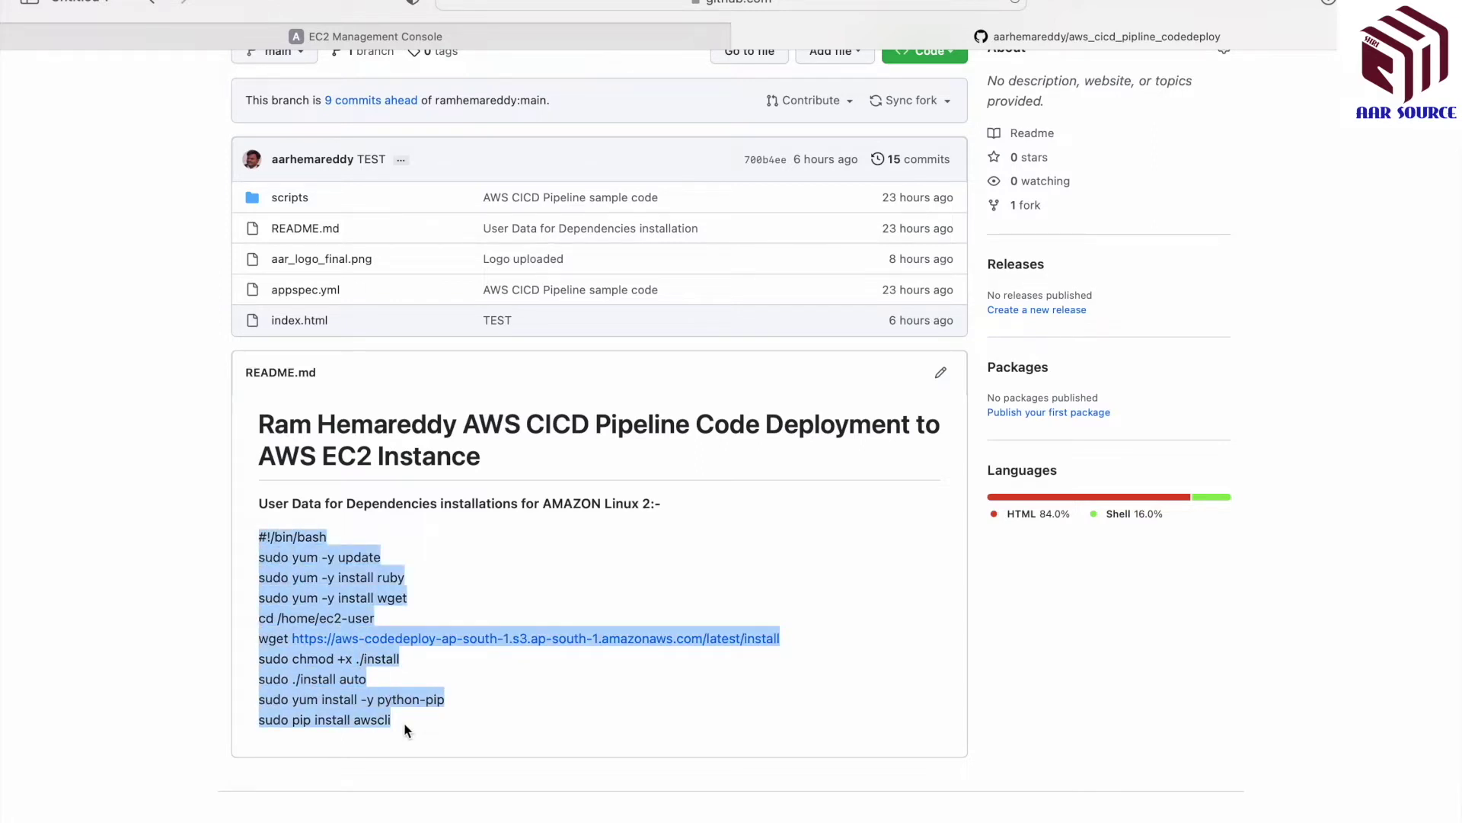
{"action": "left_click", "coordinate": [542, 37]}
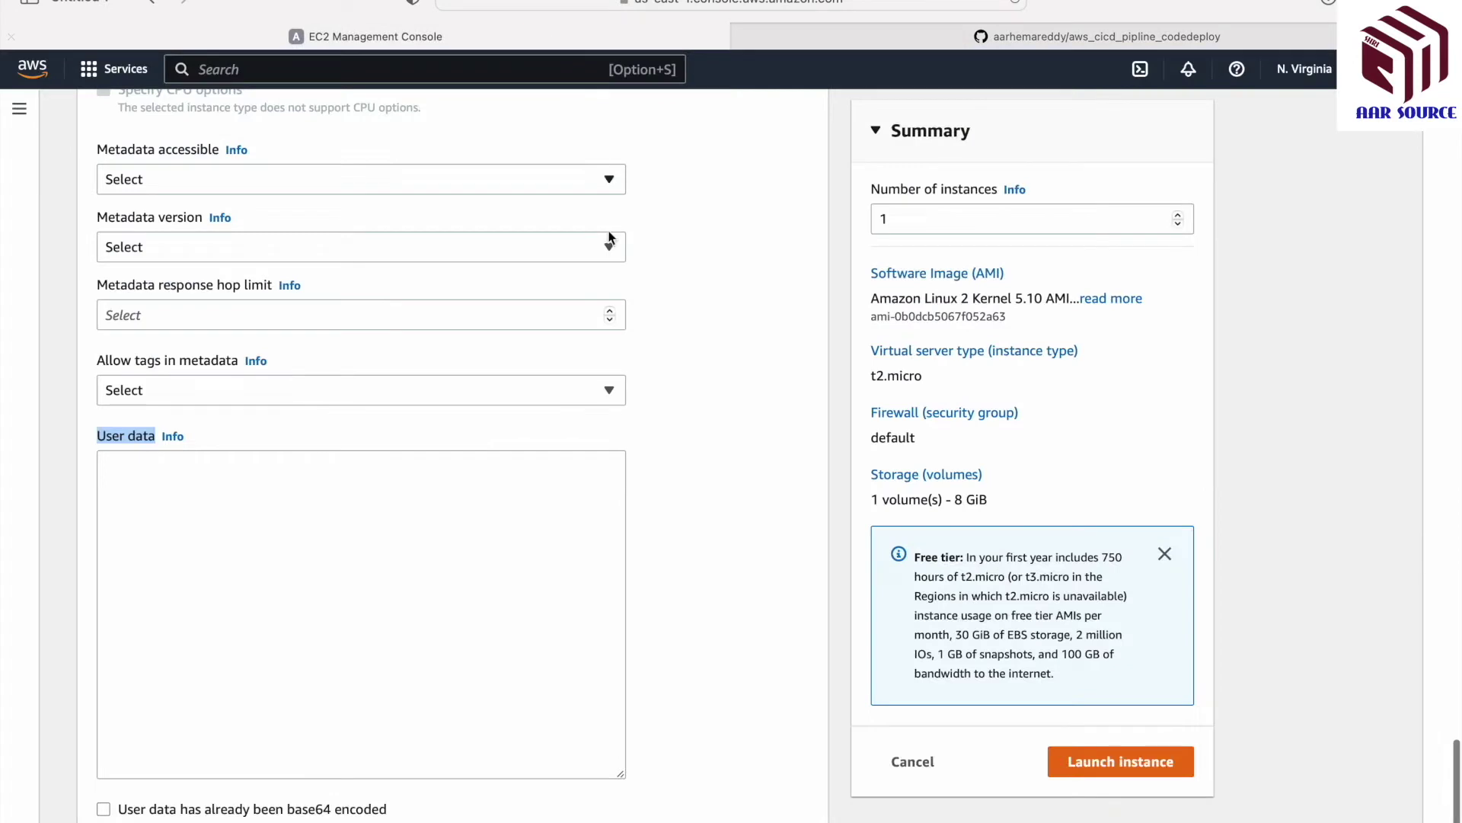
{"action": "left_click", "coordinate": [368, 497]}
{"action": "type", "text": "#!/bin/bash sudo yum -y update sudo yum -y install ruby sudo yum -y install wget cd /home/ec2-user wget https://aws-codedeploy-ap-south-1.s3.ap-south-1.amazonaws.com/latest/install sudo chmod +x ./install sudo ./install auto sudo yum install -y python-pip sudo pip install awscli"}
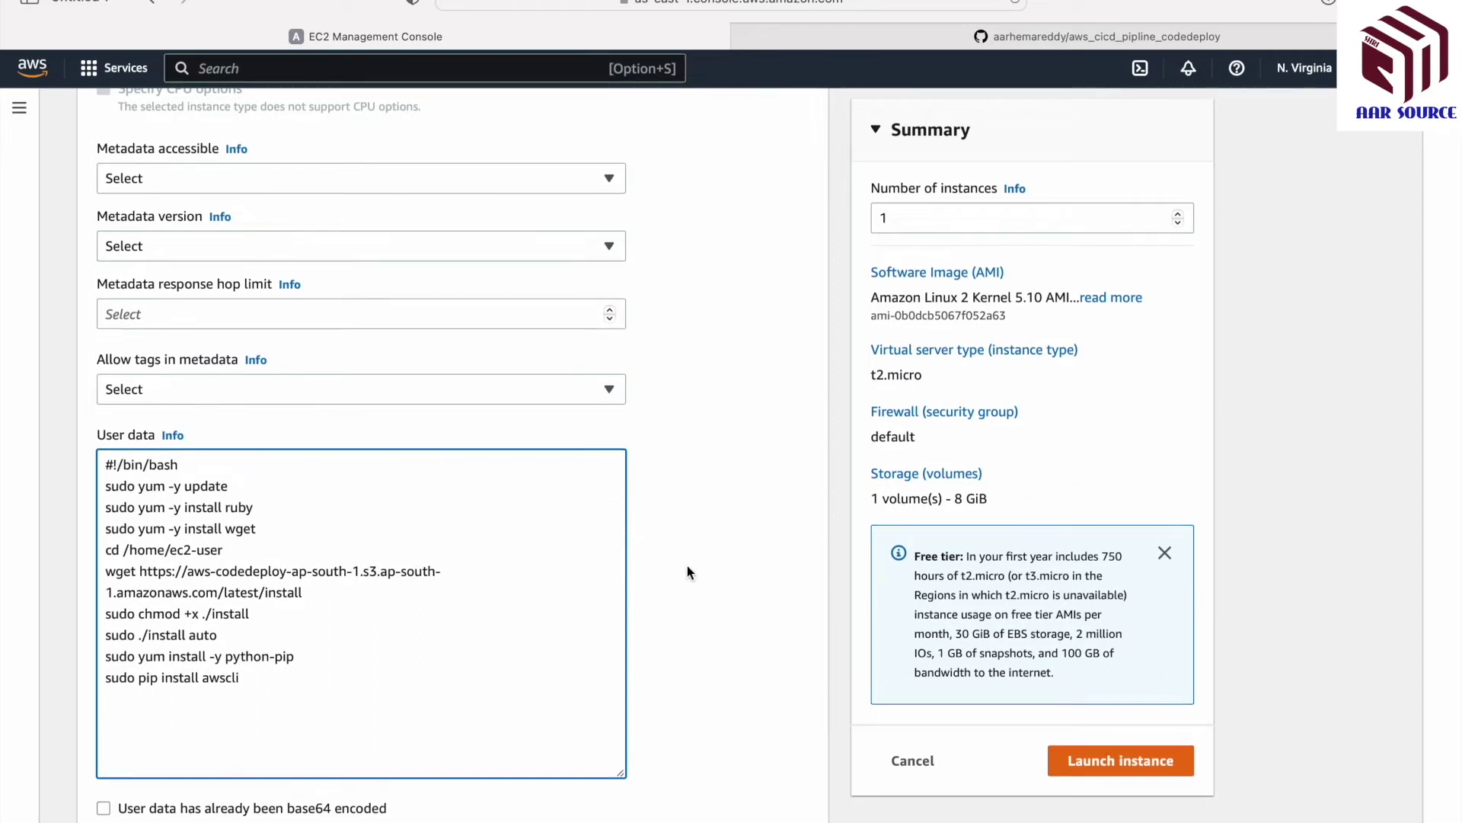
{"action": "scroll", "coordinate": [687, 572], "scroll_direction": "up", "scroll_amount": 5}
{"action": "scroll", "coordinate": [687, 572], "scroll_direction": "down", "scroll_amount": 5}
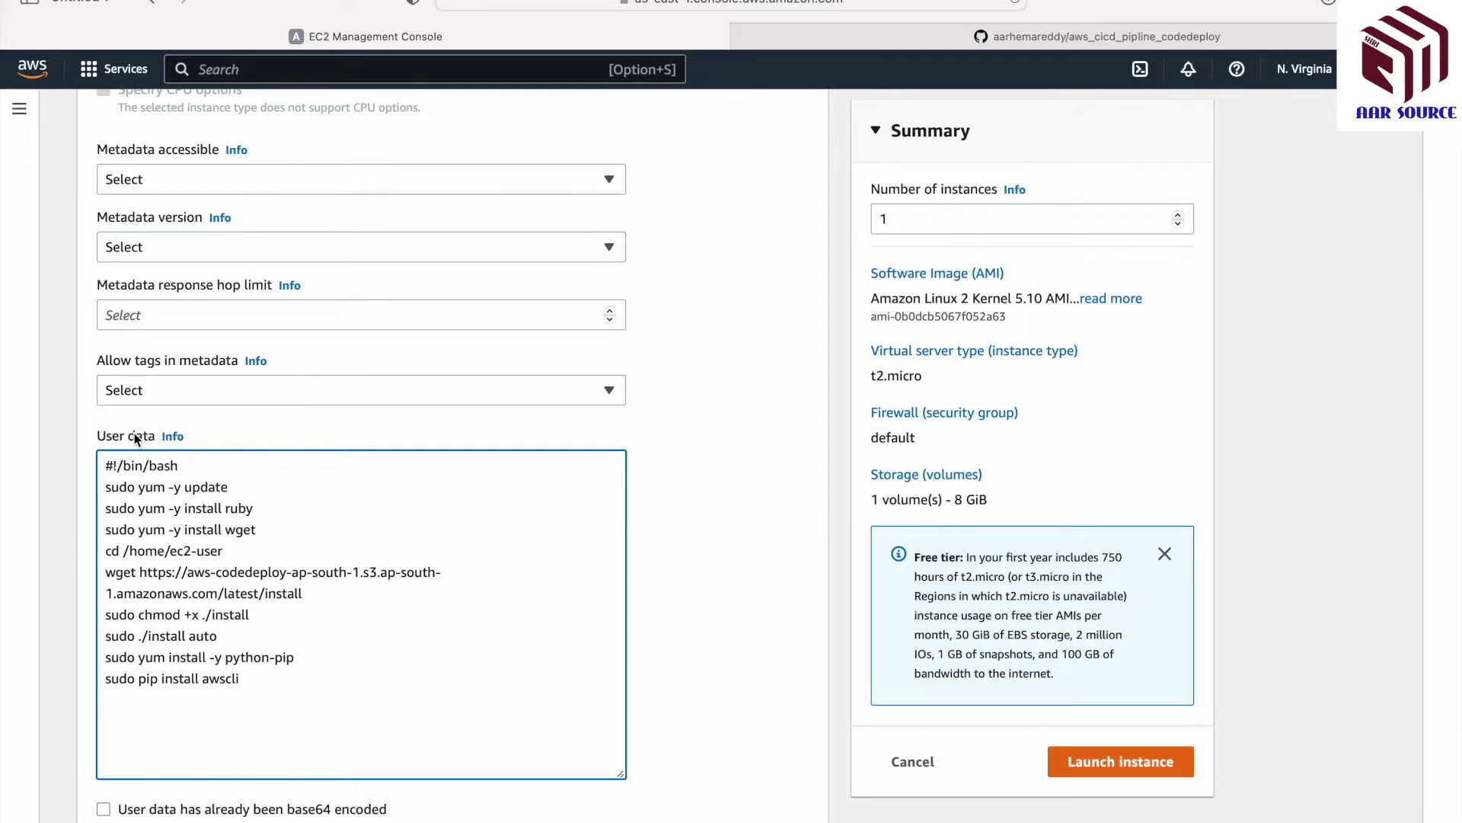
- Review the advanced details up to the IAM instance profile, launch the instance and show AAR-CICD in the instances list
{"action": "scroll", "coordinate": [705, 439], "scroll_direction": "up", "scroll_amount": 10}
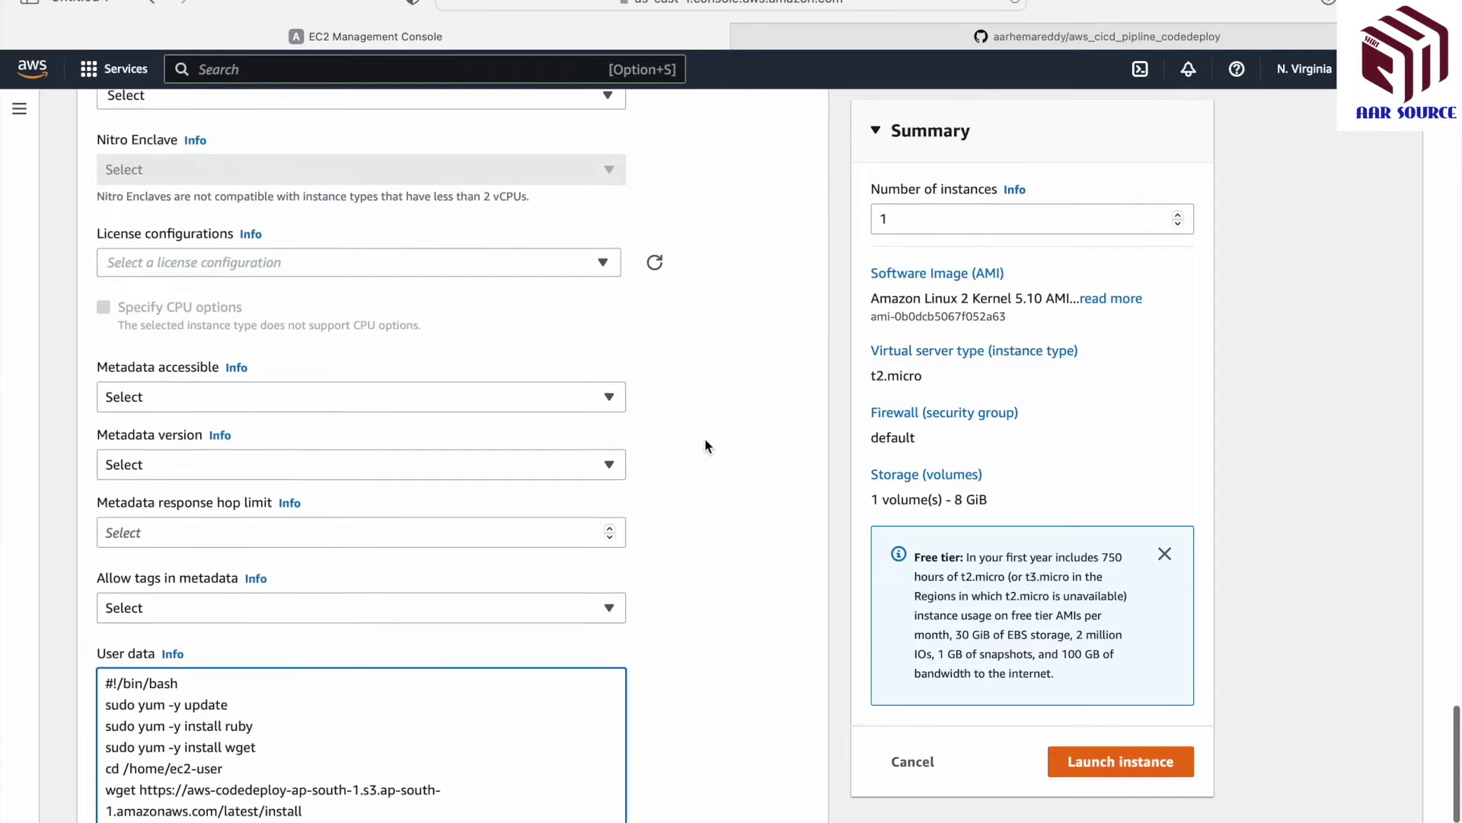
{"action": "scroll", "coordinate": [707, 442], "scroll_direction": "up", "scroll_amount": 10}
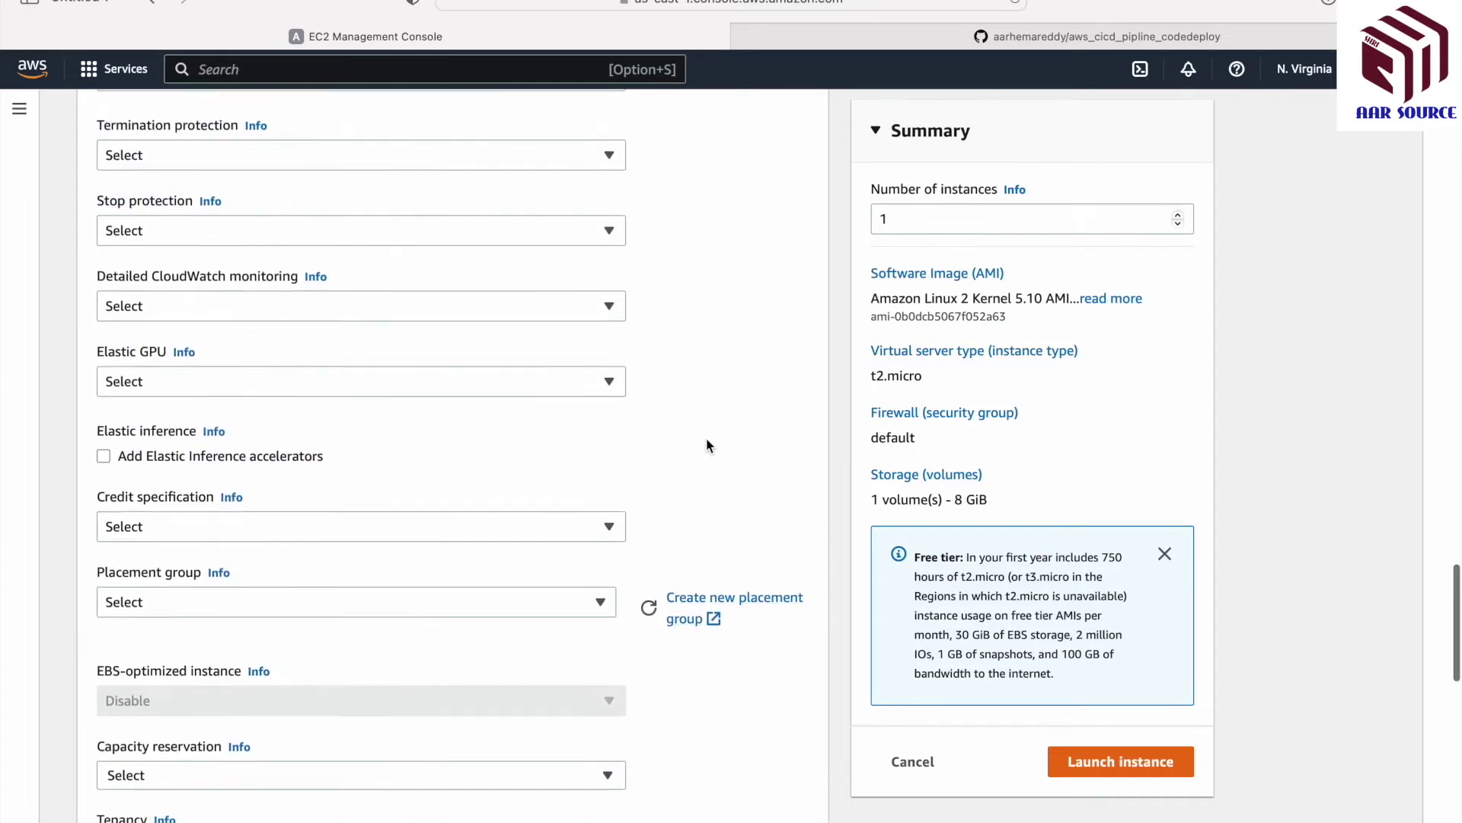
{"action": "scroll", "coordinate": [707, 446], "scroll_direction": "up", "scroll_amount": 5}
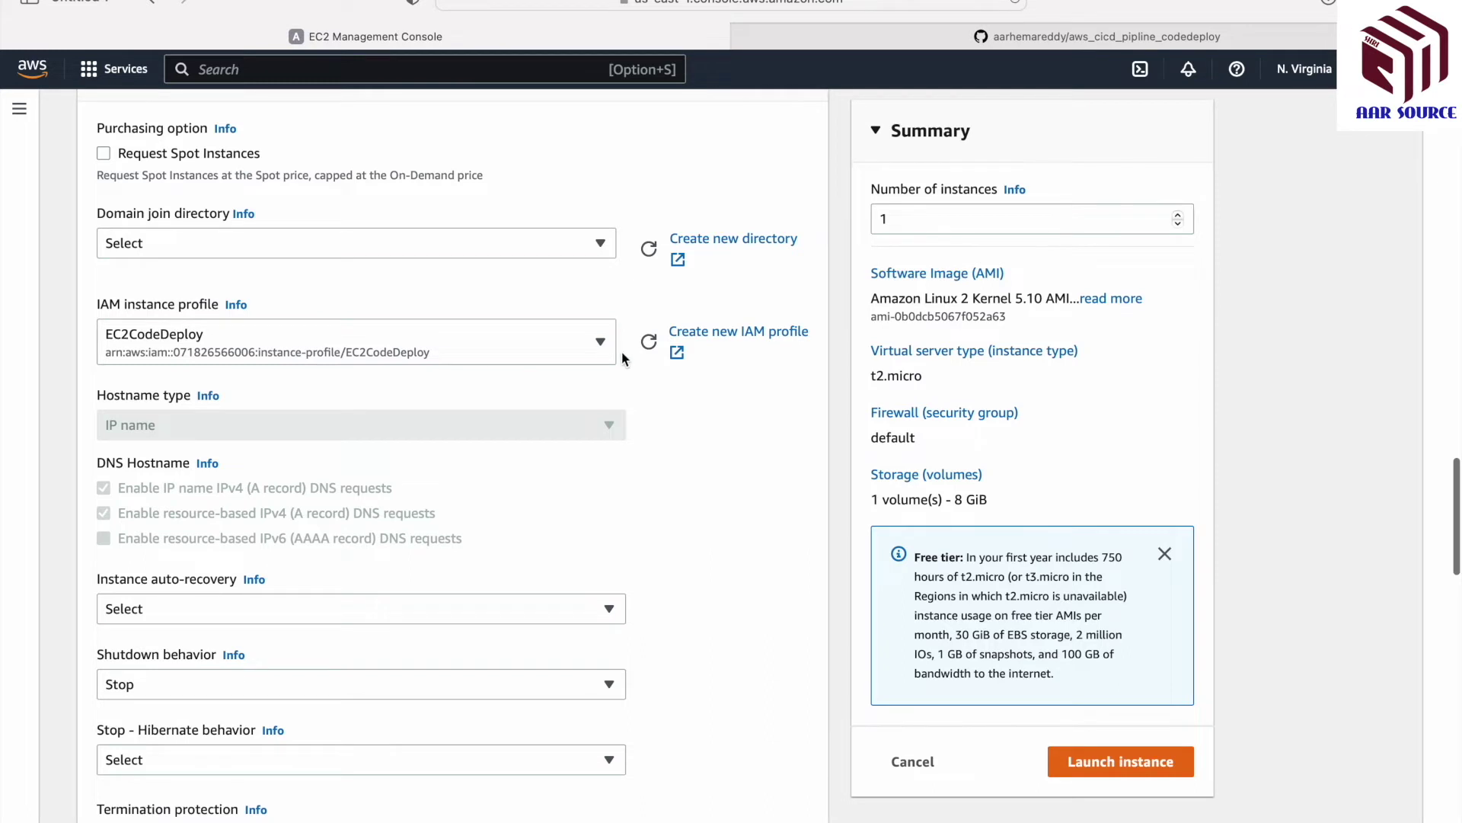
{"action": "left_click", "coordinate": [1118, 765]}
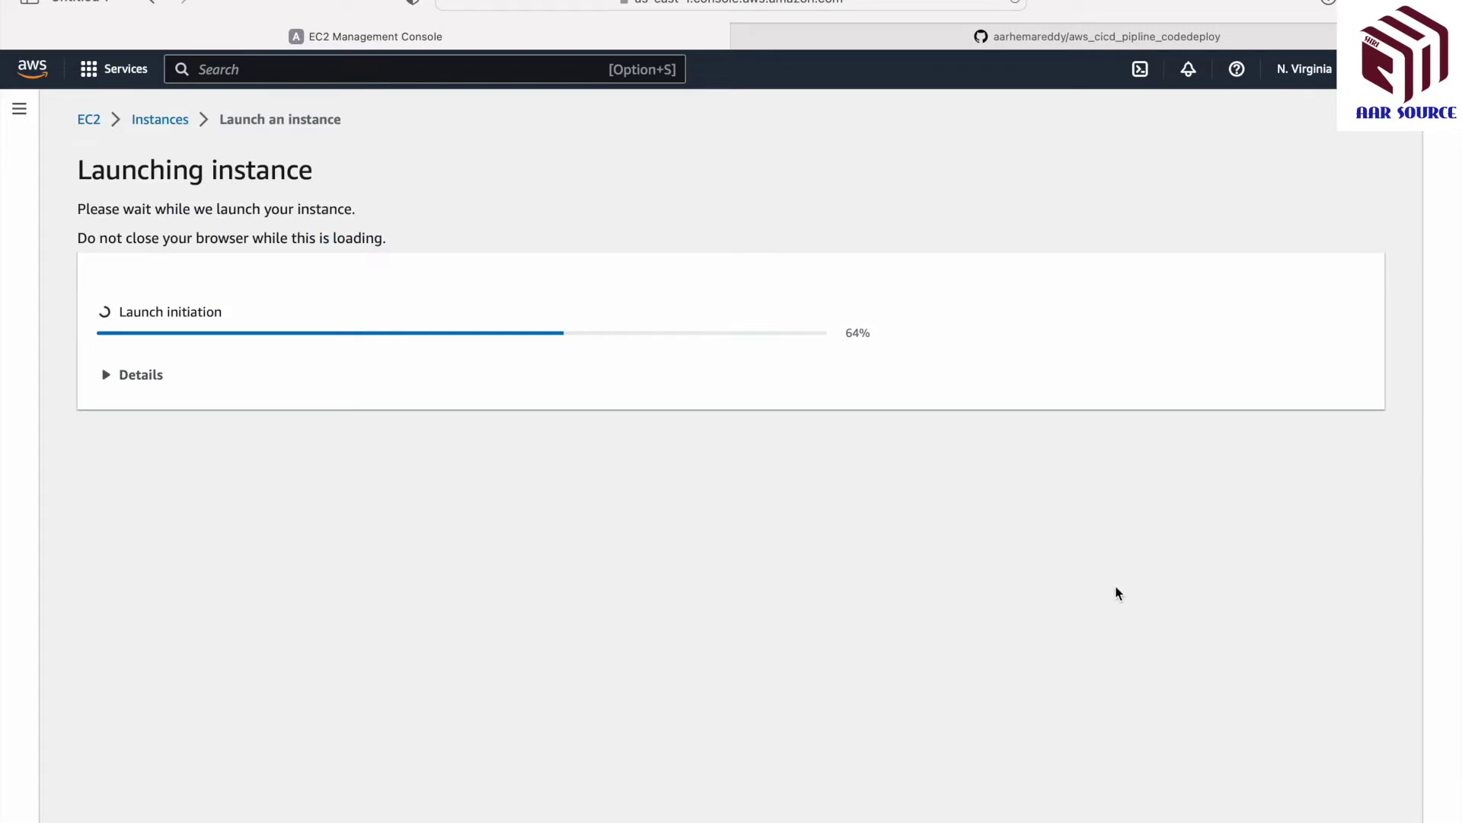
{"action": "scroll", "coordinate": [1116, 587], "scroll_direction": "down", "scroll_amount": 1}
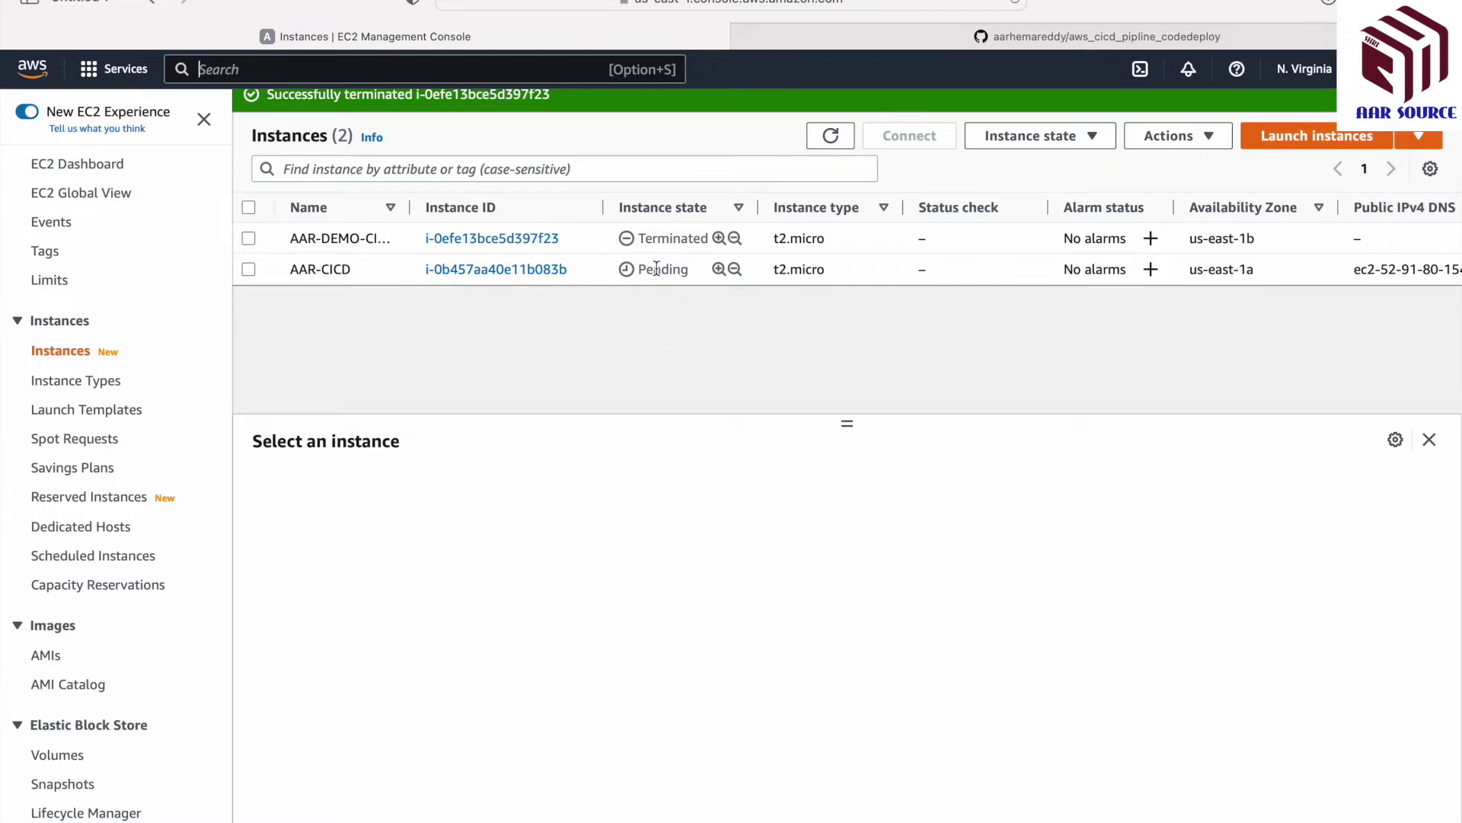
{"action": "scroll", "coordinate": [656, 268], "scroll_direction": "left", "scroll_amount": 1}
{"action": "scroll", "coordinate": [656, 268], "scroll_direction": "down", "scroll_amount": 2}
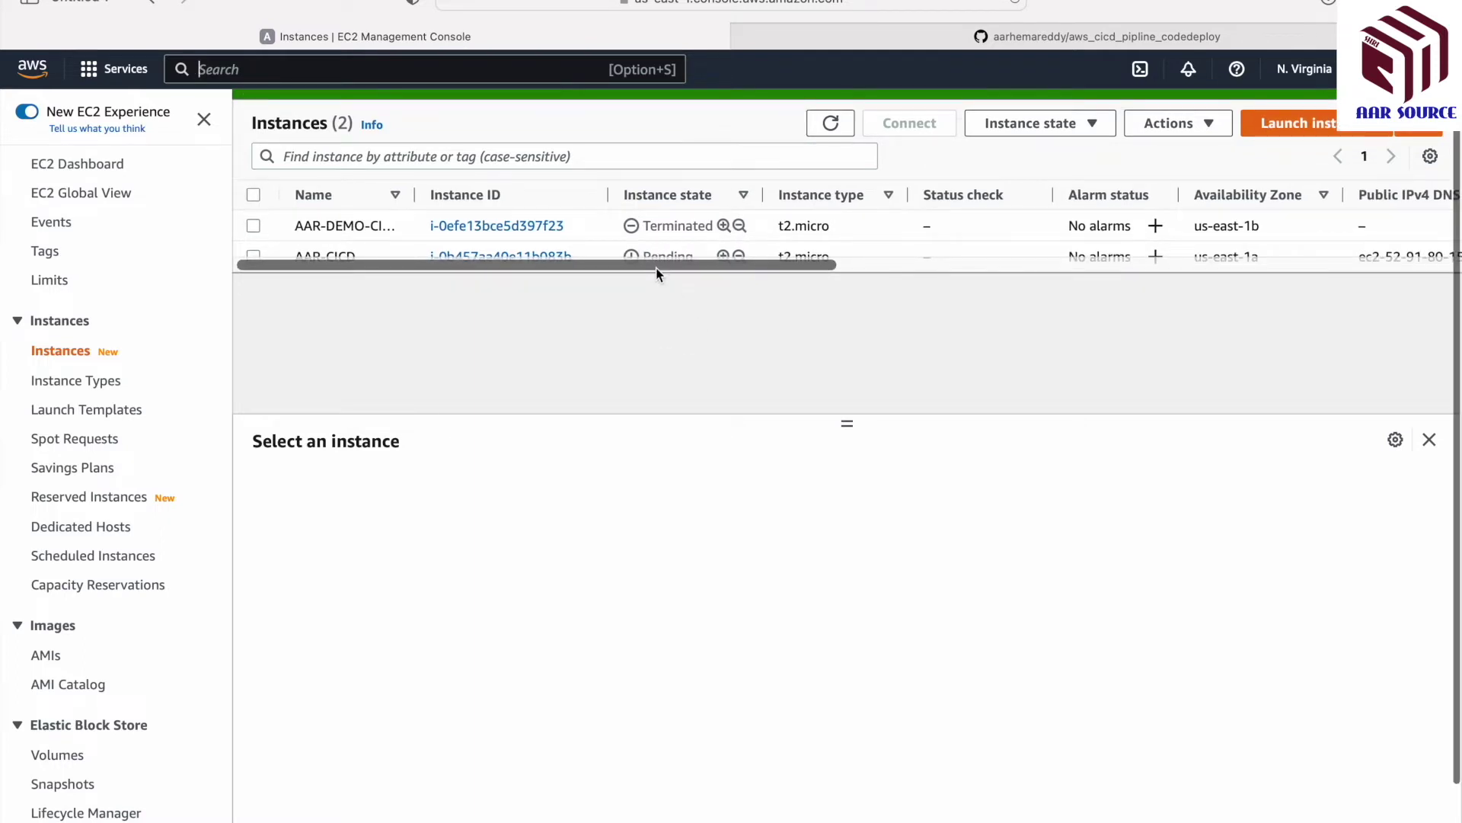
{"action": "scroll", "coordinate": [655, 273], "scroll_direction": "up", "scroll_amount": 2}
{"action": "scroll", "coordinate": [656, 273], "scroll_direction": "up", "scroll_amount": 1}
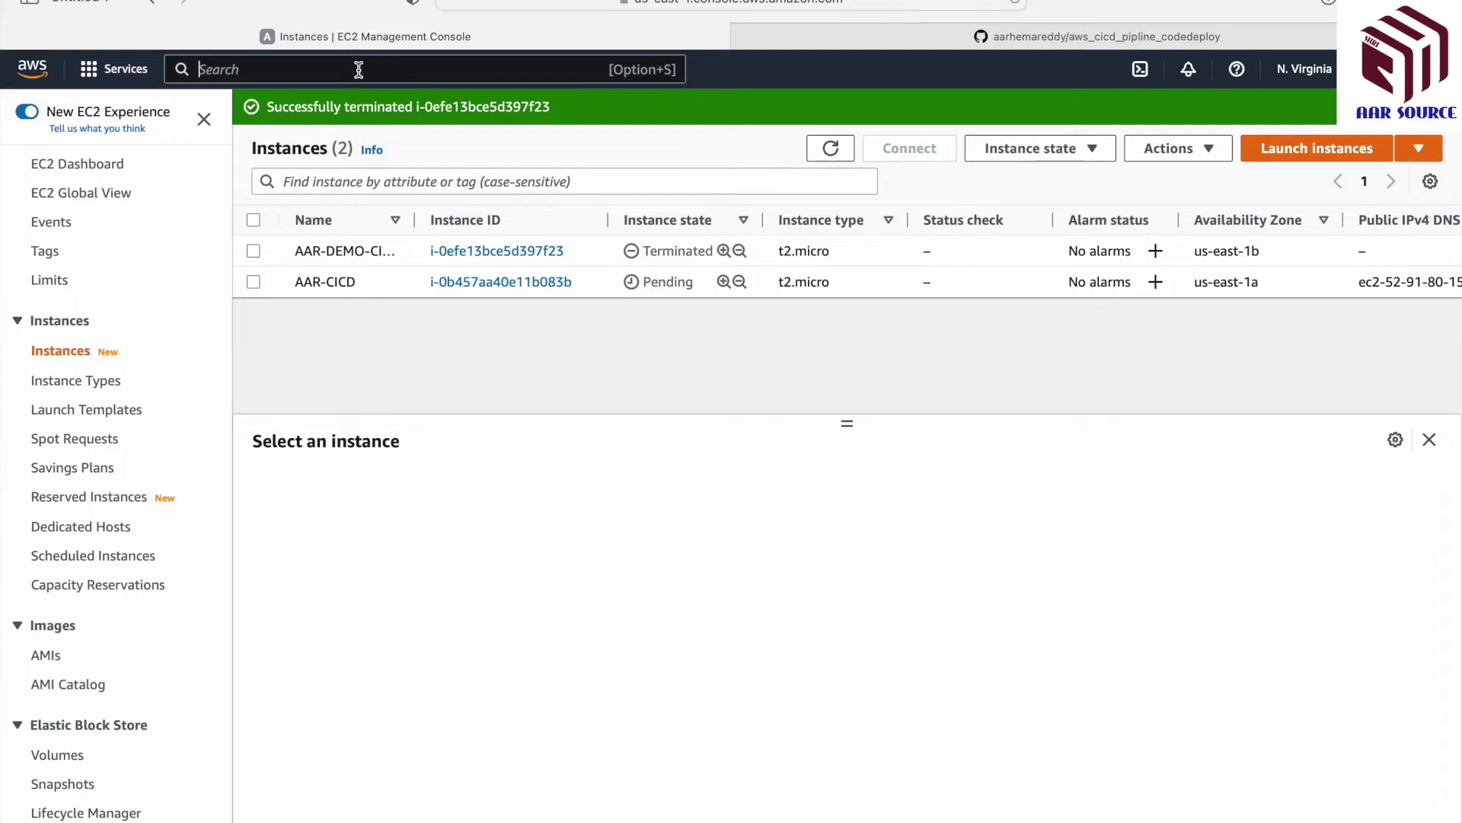
- Search the AWS services for "code", open CodePipeline and go to the CodeDeploy applications list
{"action": "type", "text": "code"}
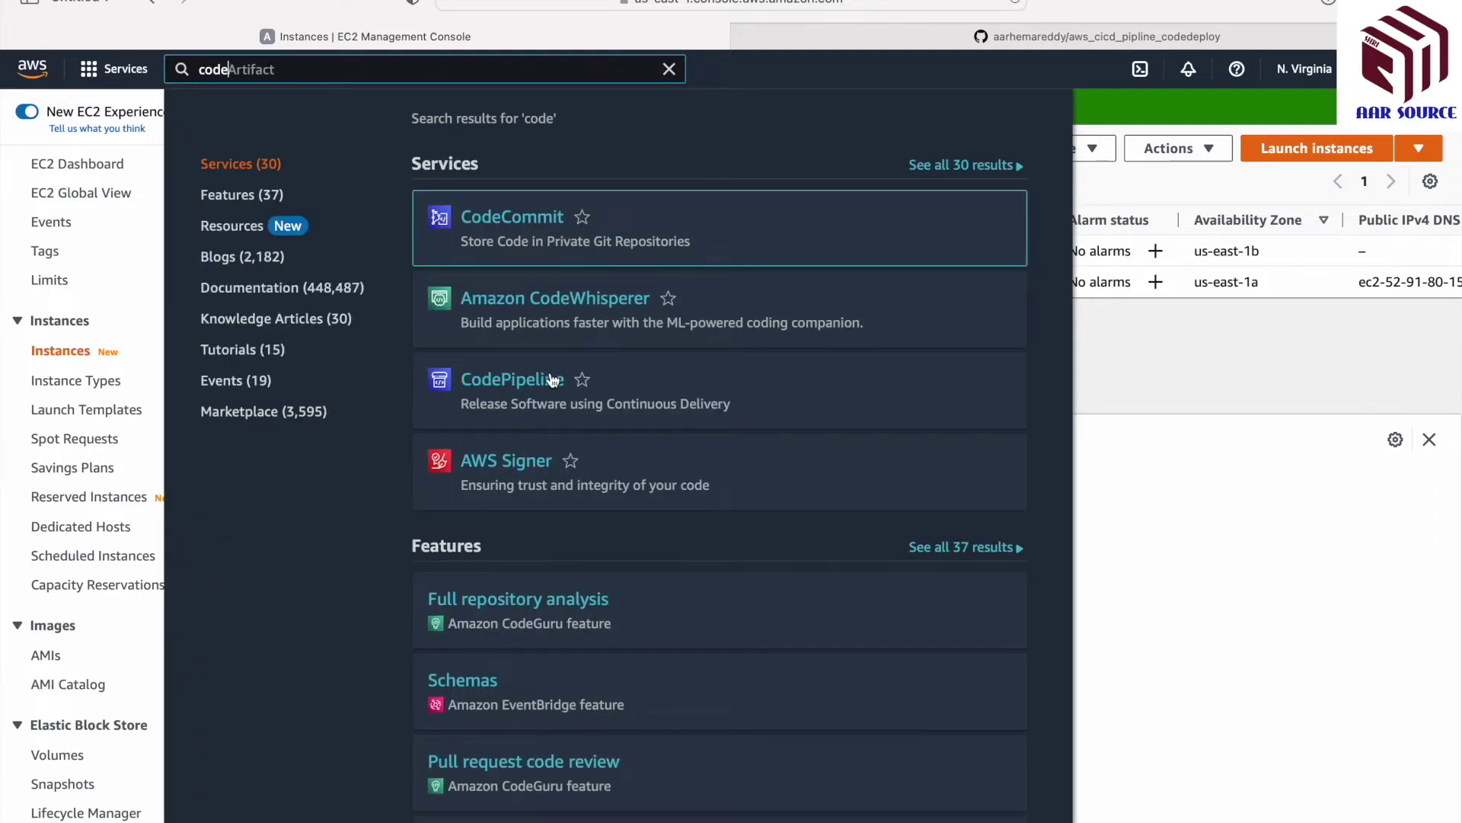
{"action": "left_click", "coordinate": [508, 383]}
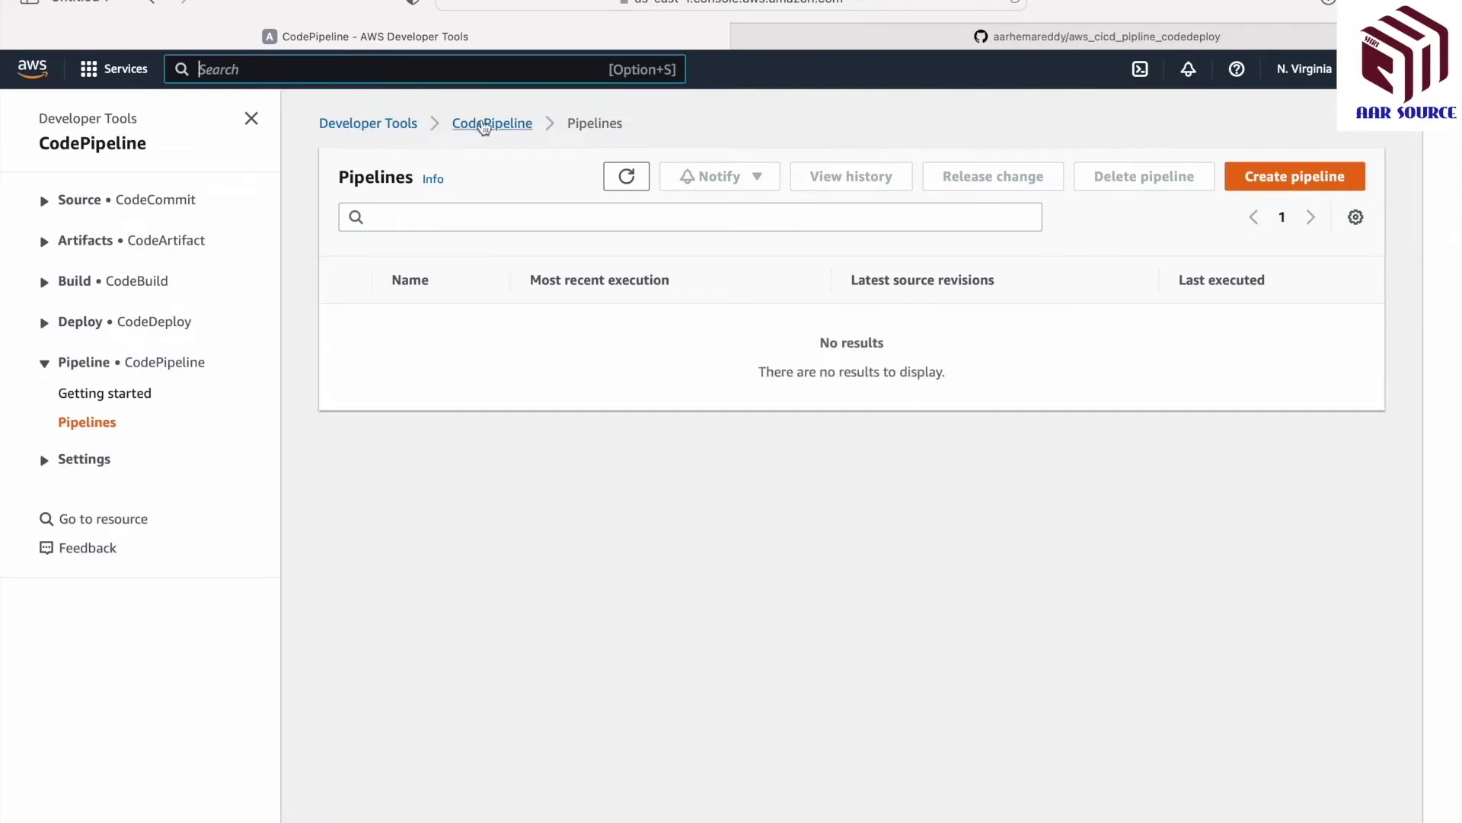
{"action": "left_click", "coordinate": [45, 323]}
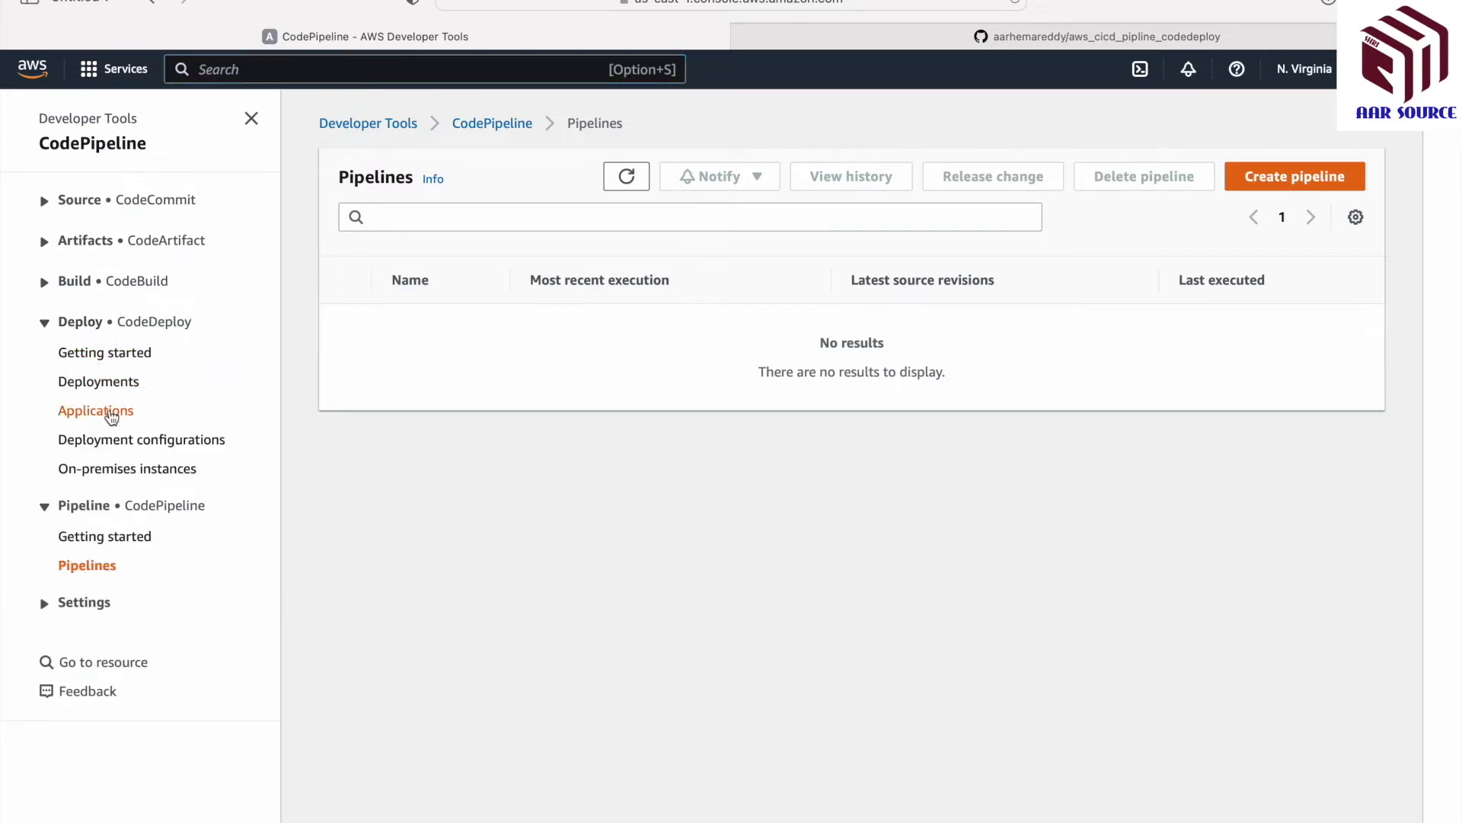
{"action": "left_click", "coordinate": [111, 414]}
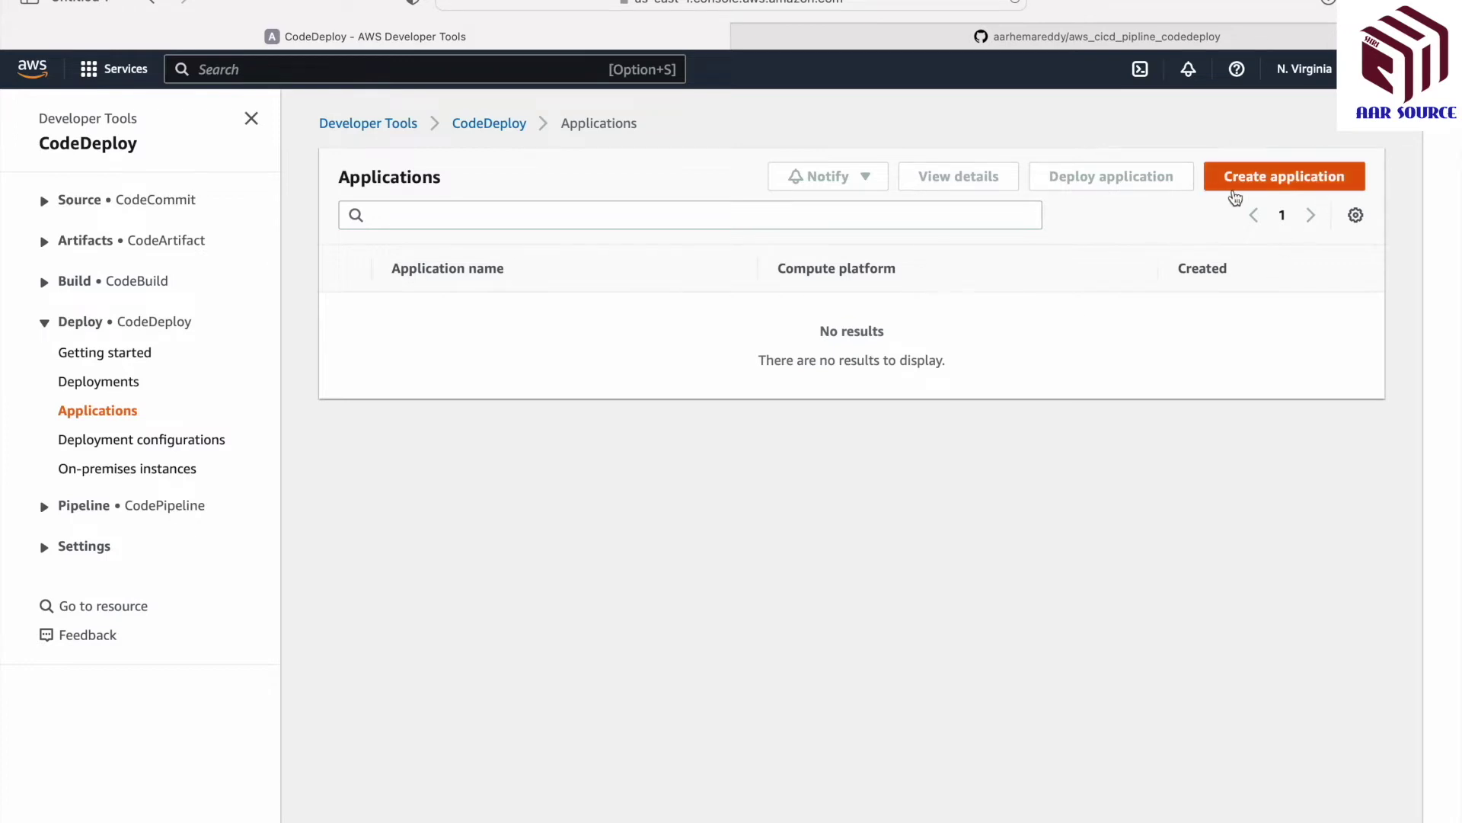
- Create a CodeDeploy application named AAR-CICD with EC2/On-premises as the compute platform
{"action": "left_click", "coordinate": [1256, 179]}
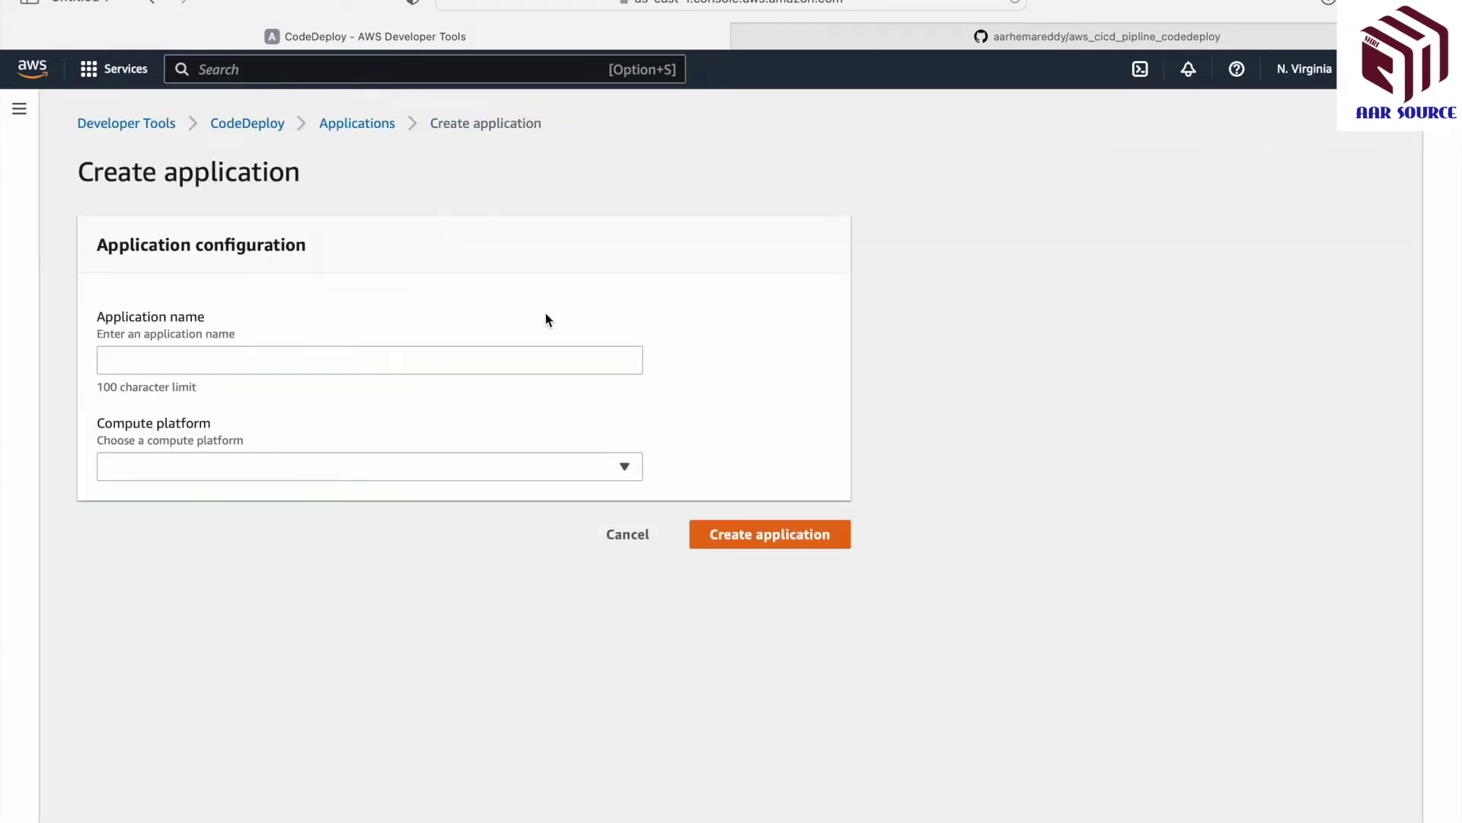
{"action": "left_click", "coordinate": [354, 368]}
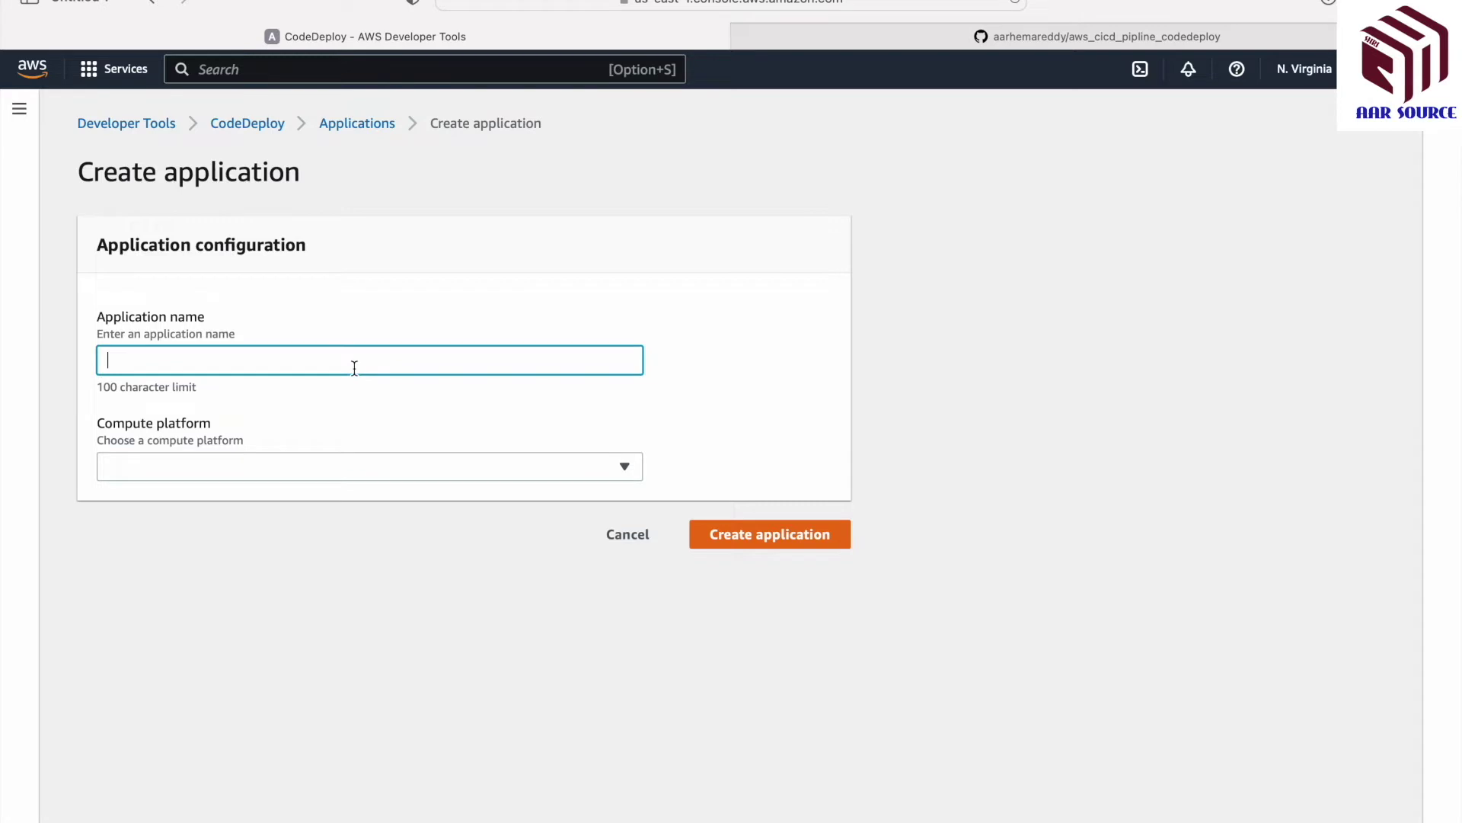
{"action": "type", "text": "AAR-CICD"}
{"action": "key", "text": "super+a"}
{"action": "left_click_drag", "start_coordinate": [101, 422], "coordinate": [220, 429]}
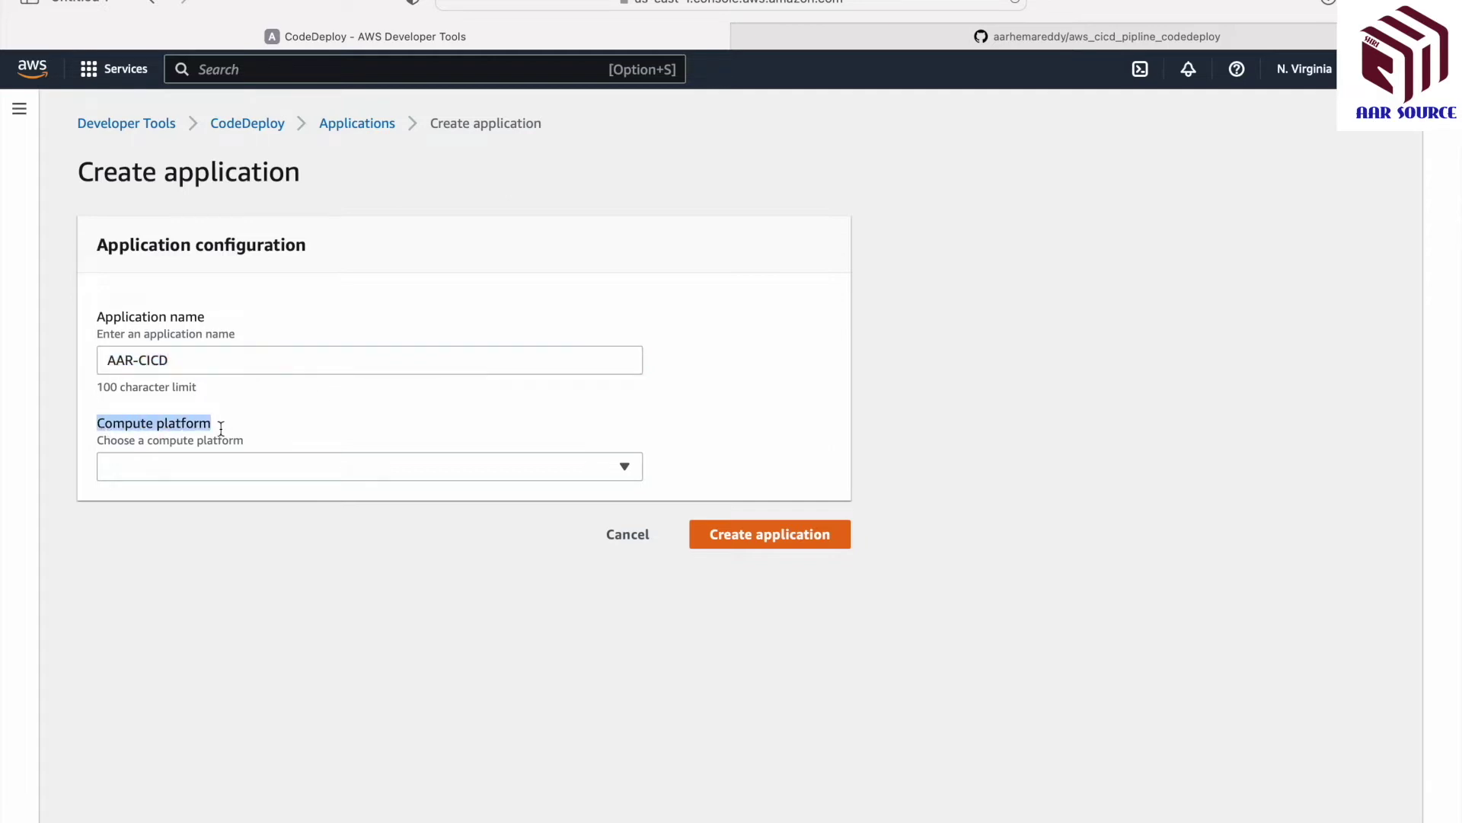
{"action": "left_click", "coordinate": [621, 466]}
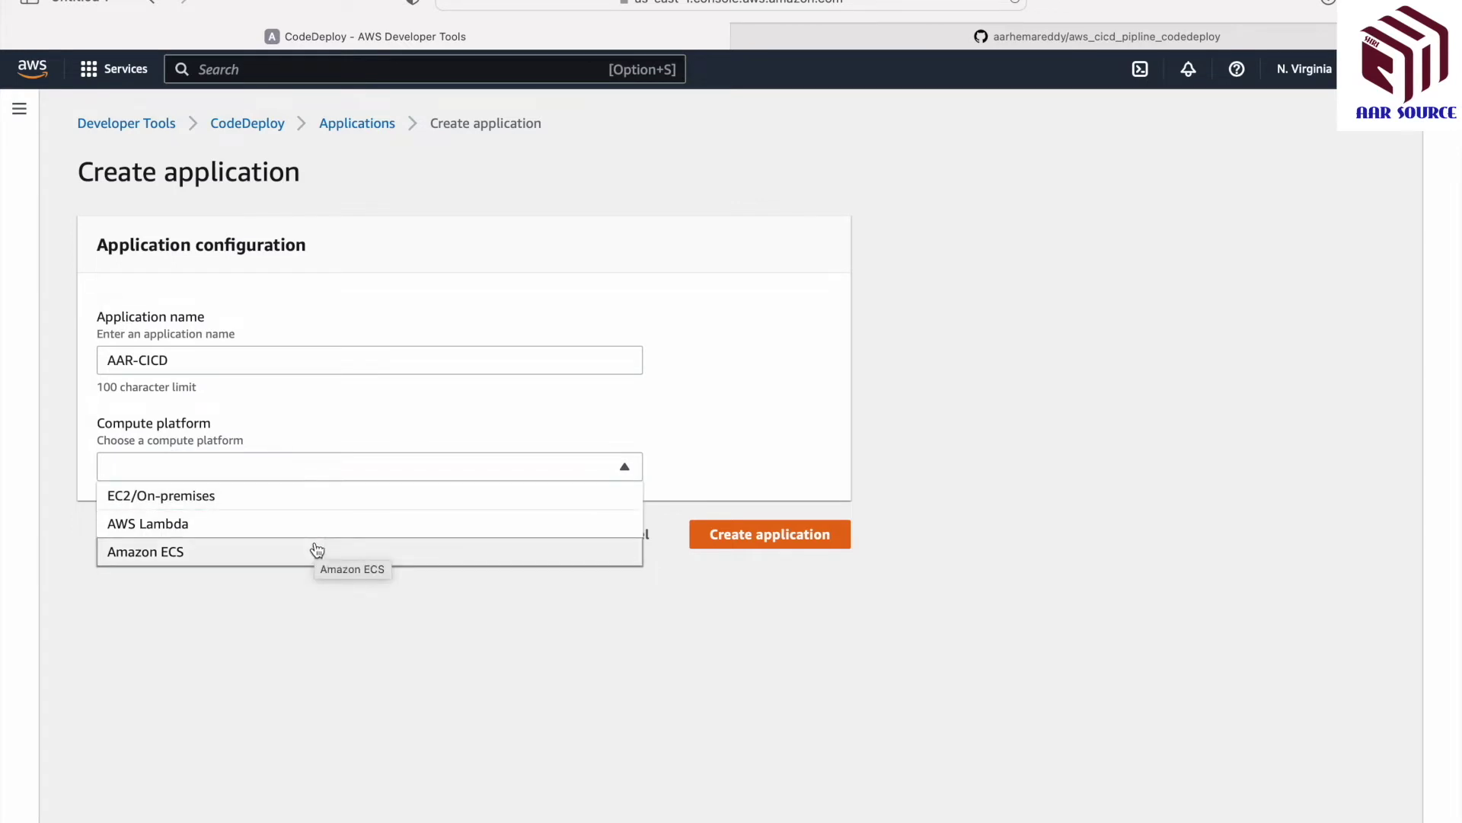
{"action": "left_click", "coordinate": [319, 499]}
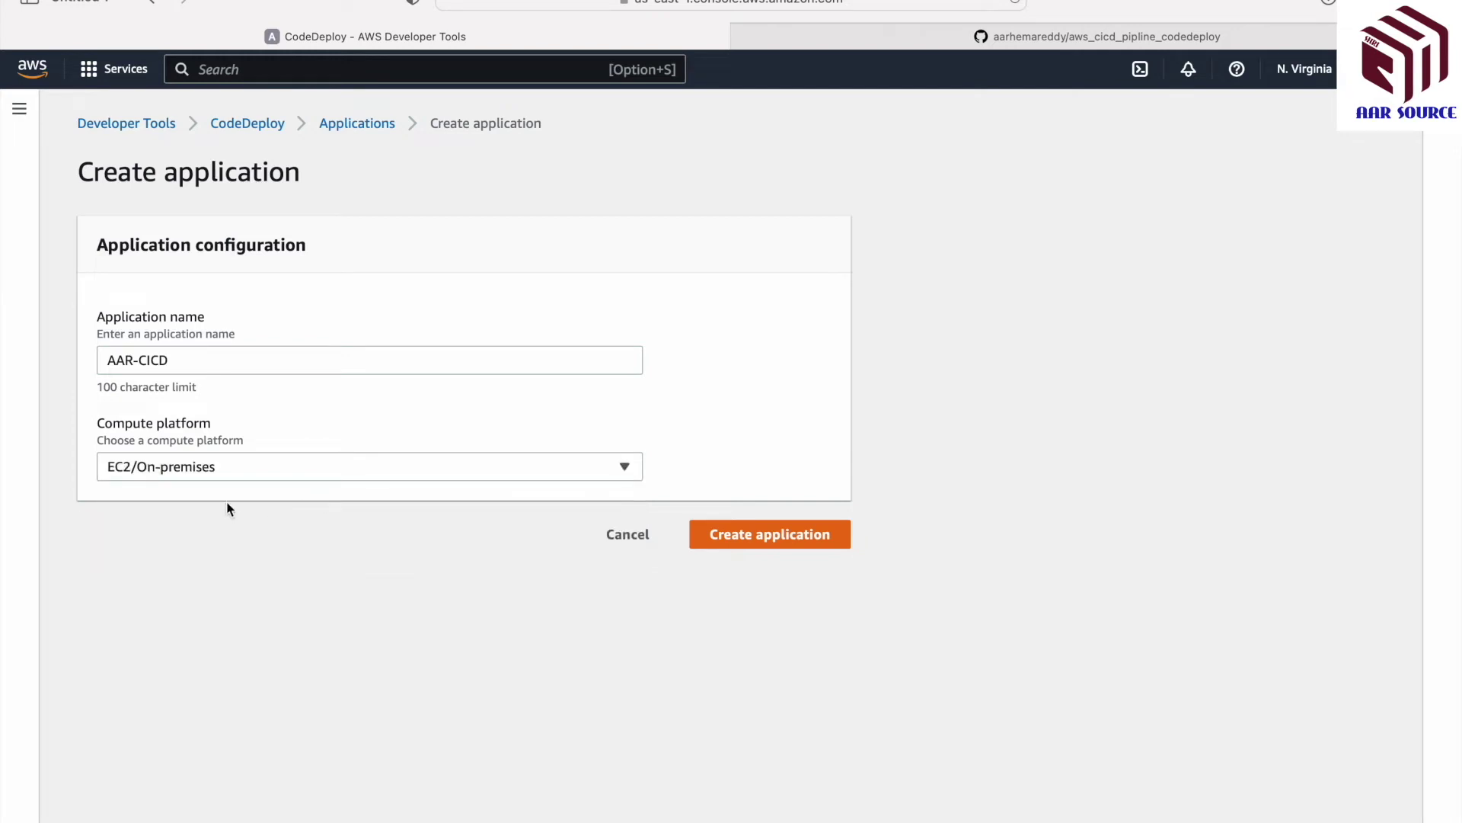
{"action": "left_click", "coordinate": [758, 537]}
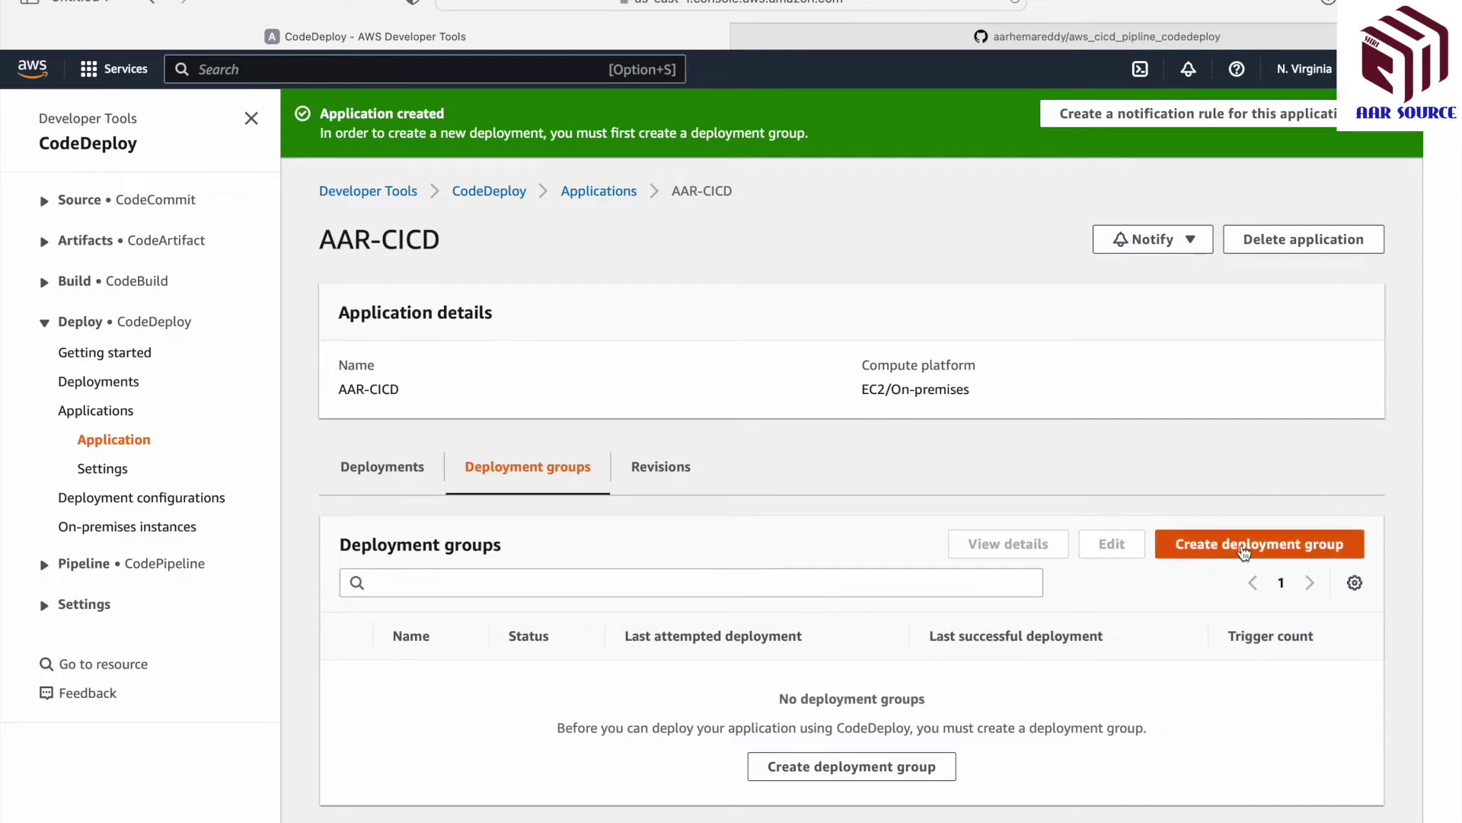
- Start a new deployment group for the AAR-CICD application and name it AAR-CICD-DP
{"action": "left_click", "coordinate": [1245, 551]}
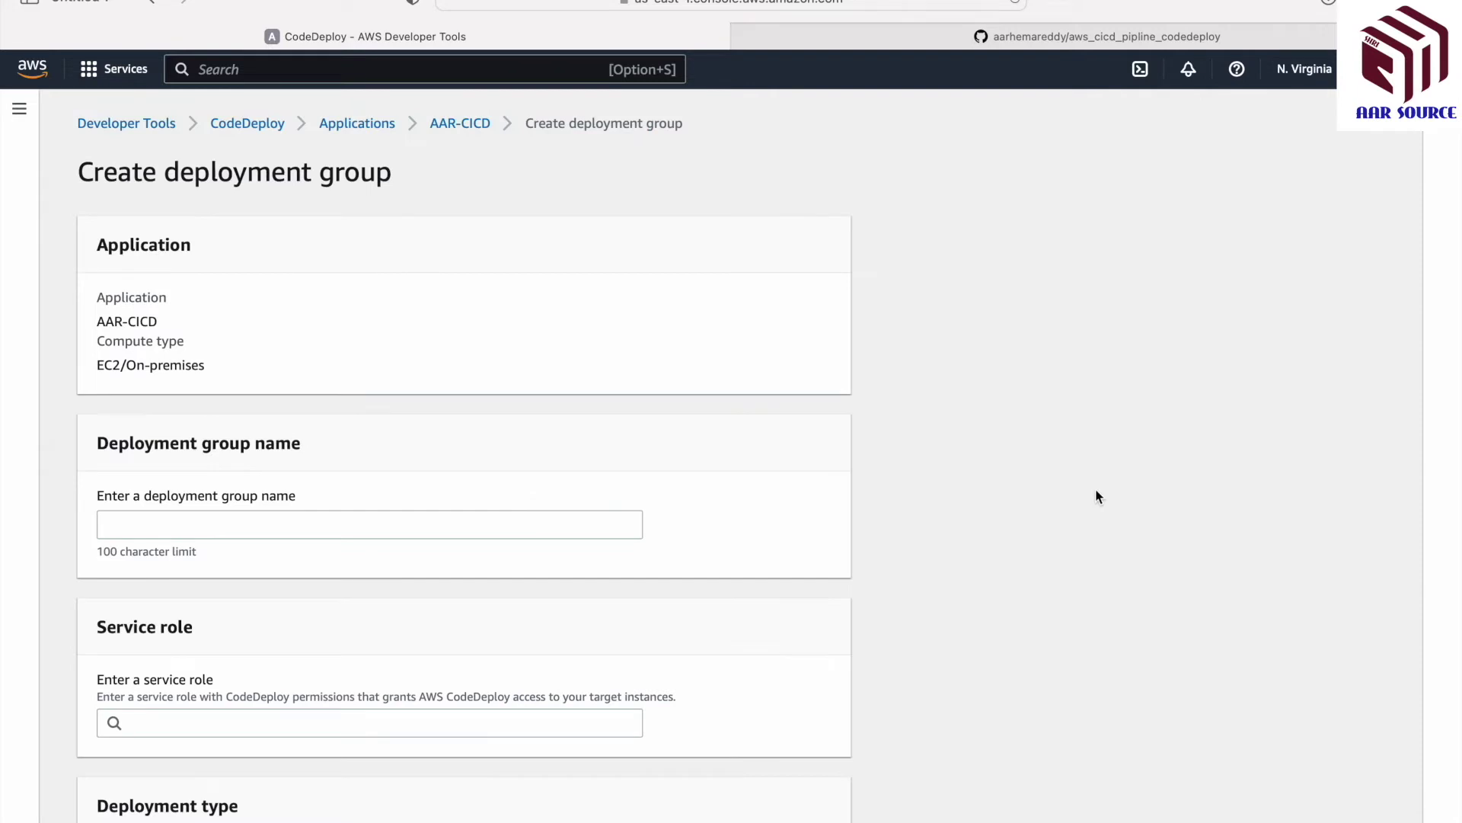
{"action": "scroll", "coordinate": [1090, 492], "scroll_direction": "down", "scroll_amount": 3}
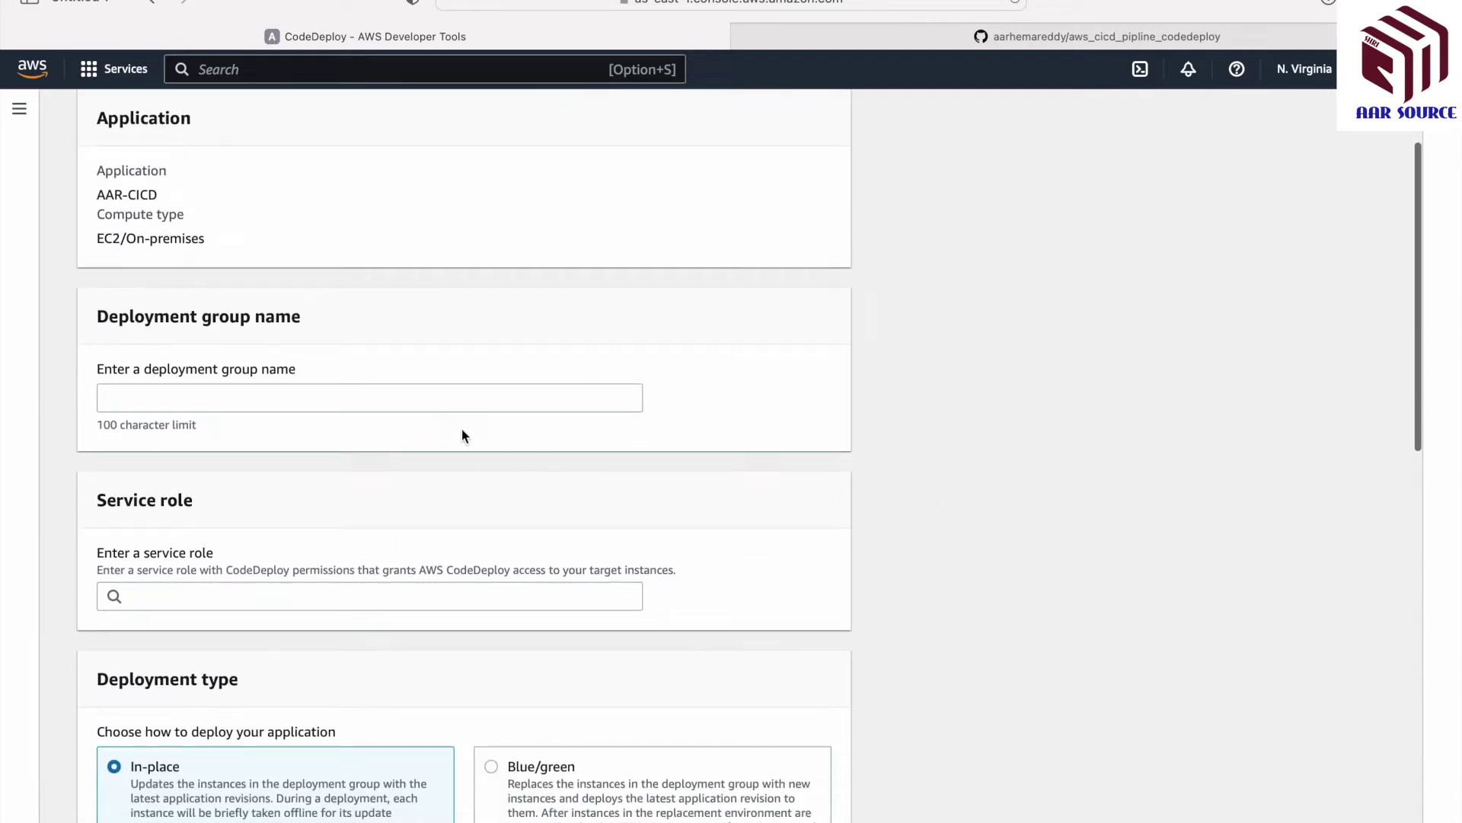
{"action": "left_click", "coordinate": [464, 398]}
{"action": "type", "text": "AAR-CICD-"}
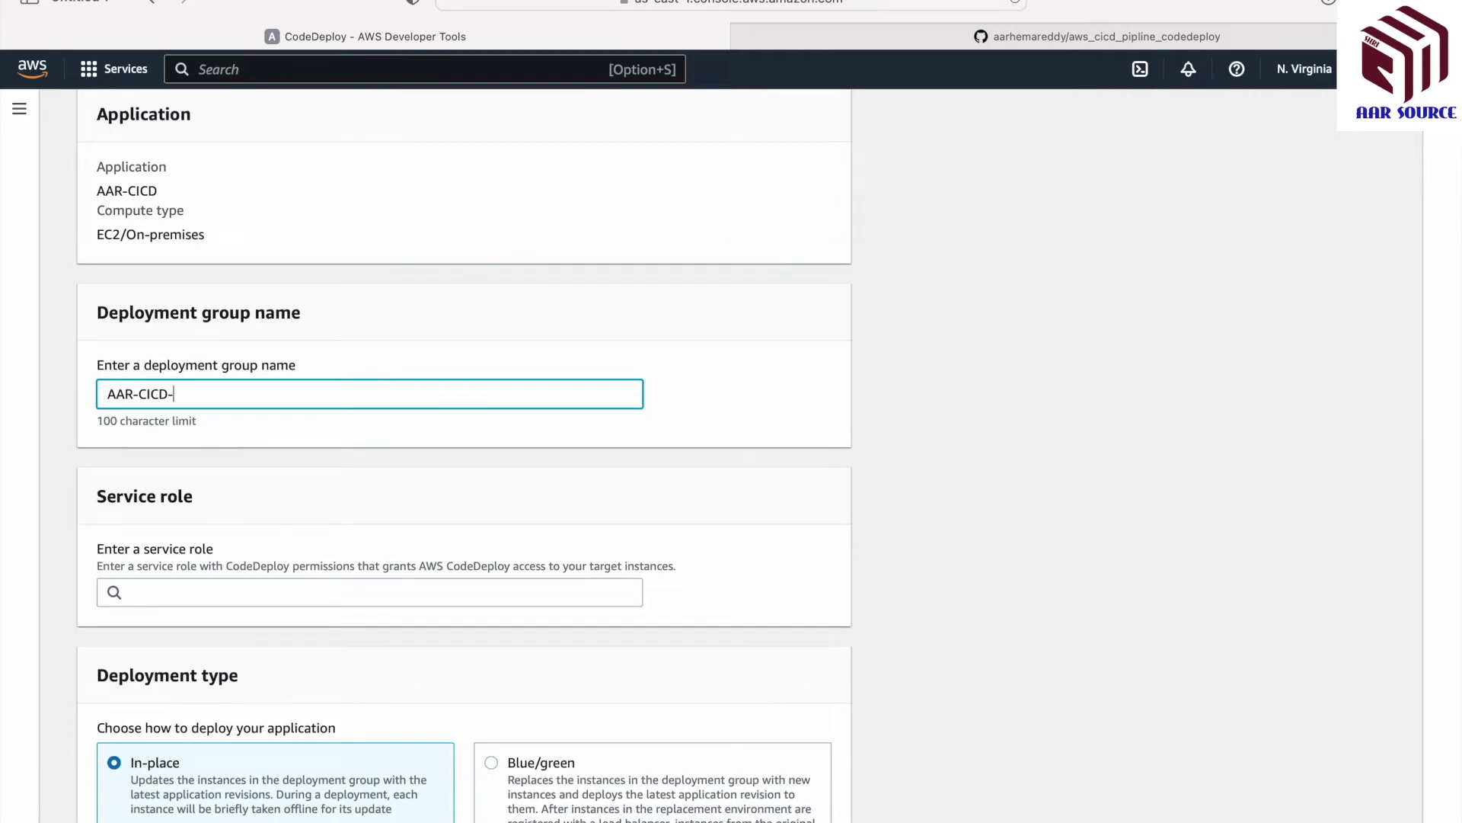
{"action": "type", "text": "DP"}
- Assign CodeDeployRole as the deployment group's service role
{"action": "scroll", "coordinate": [472, 409], "scroll_direction": "down", "scroll_amount": 3}
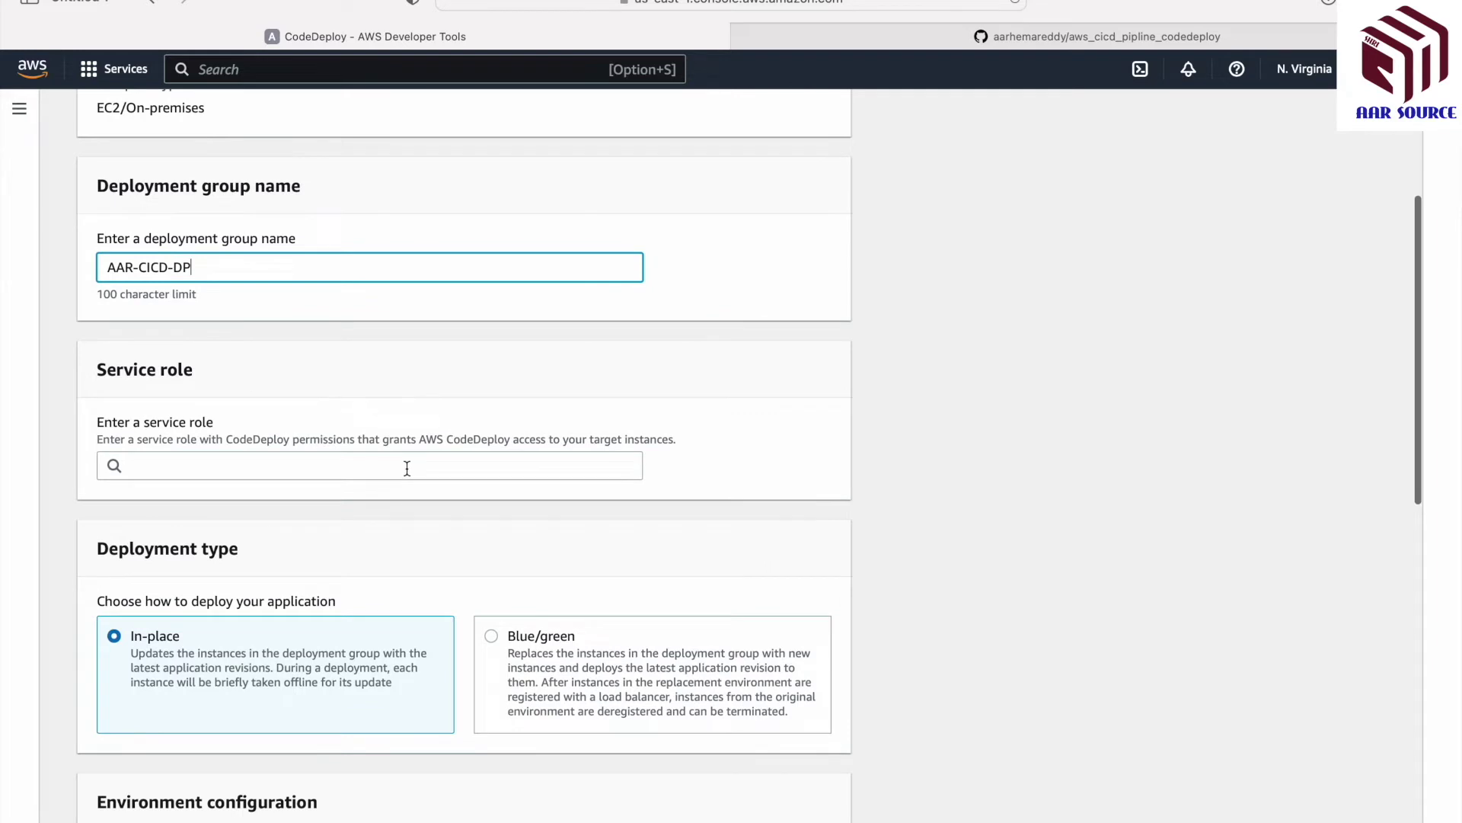
{"action": "left_click", "coordinate": [407, 467]}
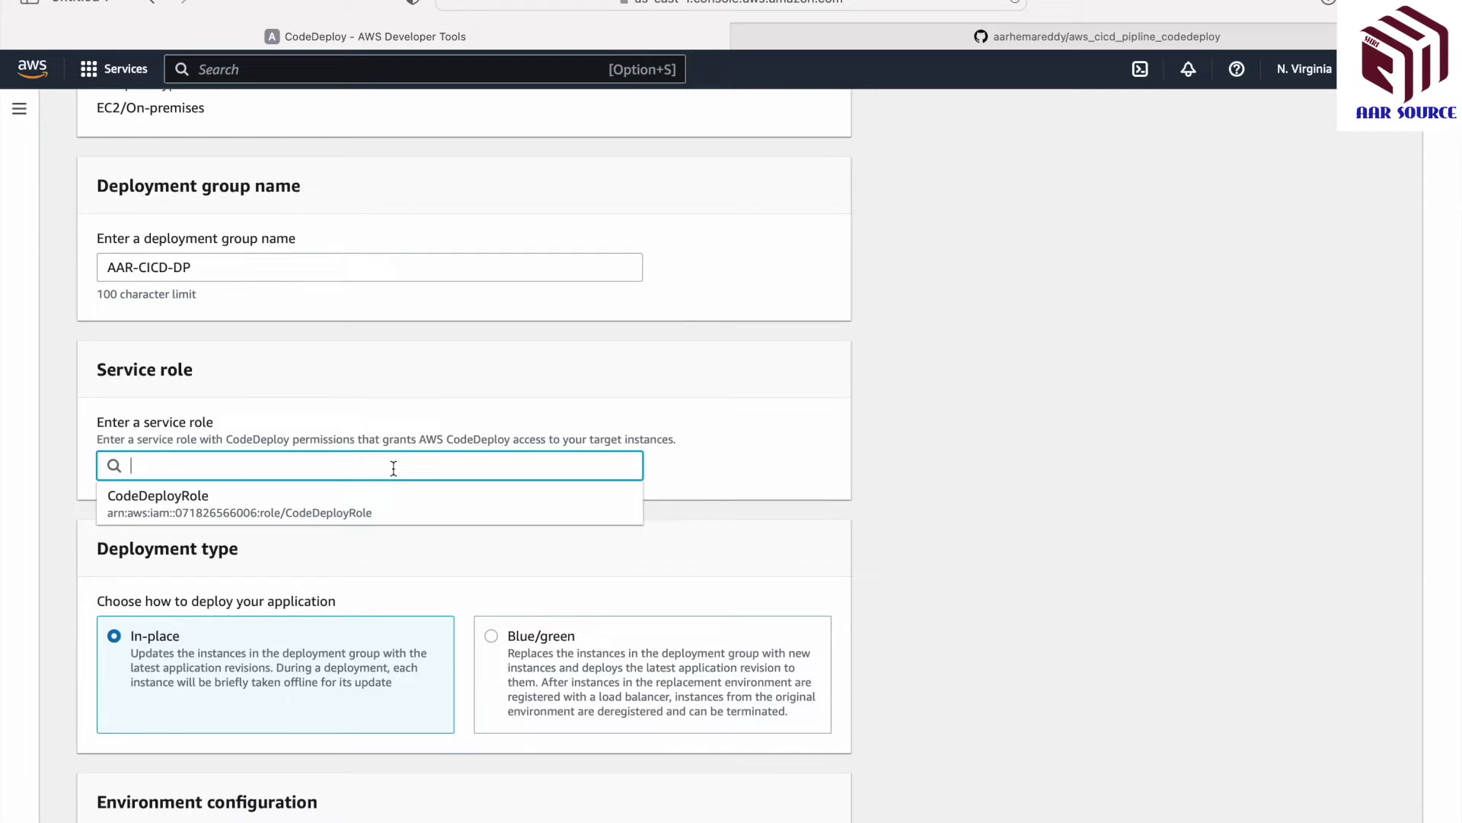
{"action": "left_click", "coordinate": [382, 506]}
{"action": "scroll", "coordinate": [386, 504], "scroll_direction": "down", "scroll_amount": 2}
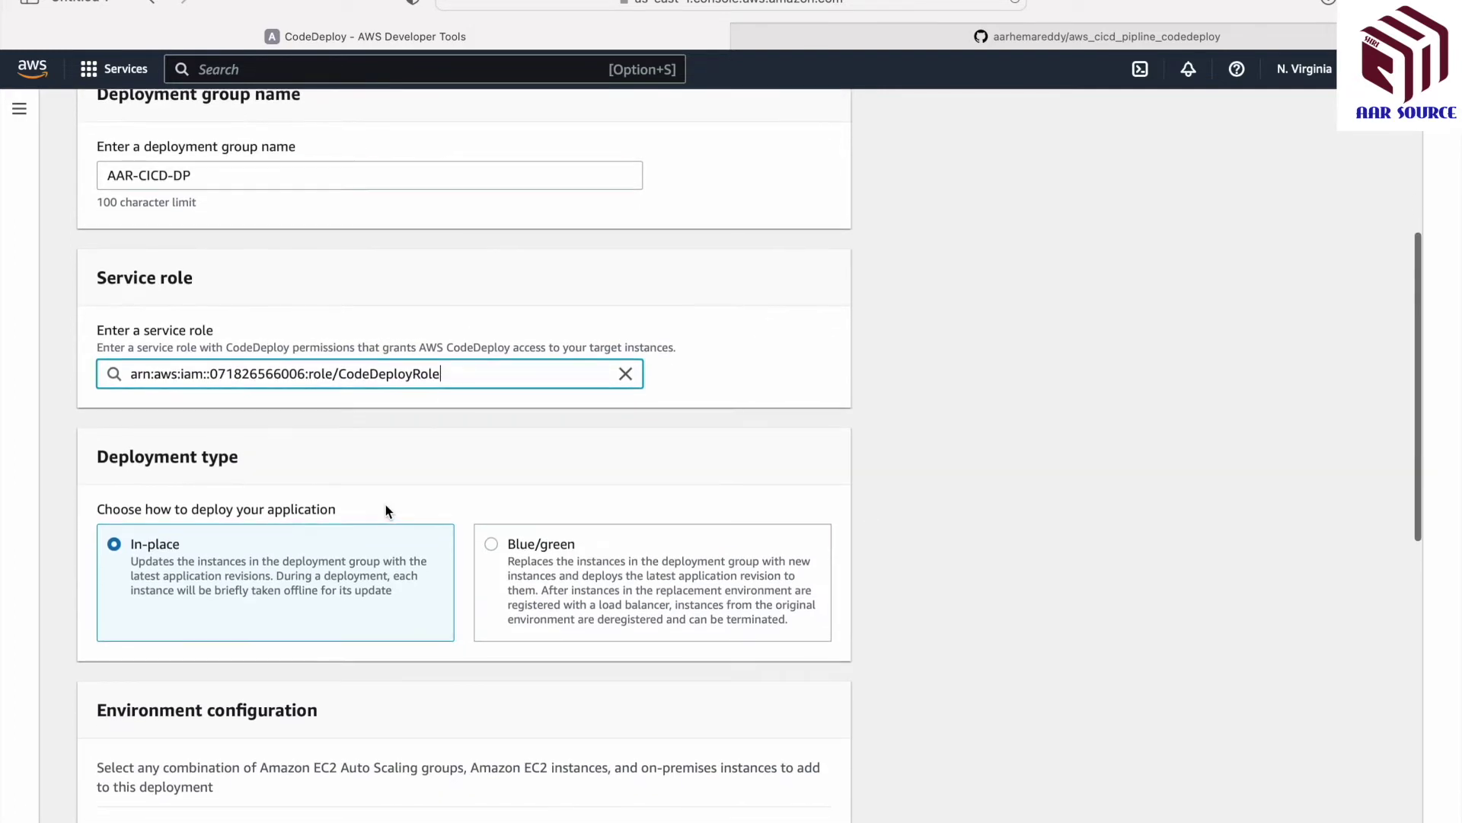
- Include Amazon EC2 instances in the deployment group's environment configuration, keeping the In-place deployment type
{"action": "scroll", "coordinate": [358, 469], "scroll_direction": "down", "scroll_amount": 1}
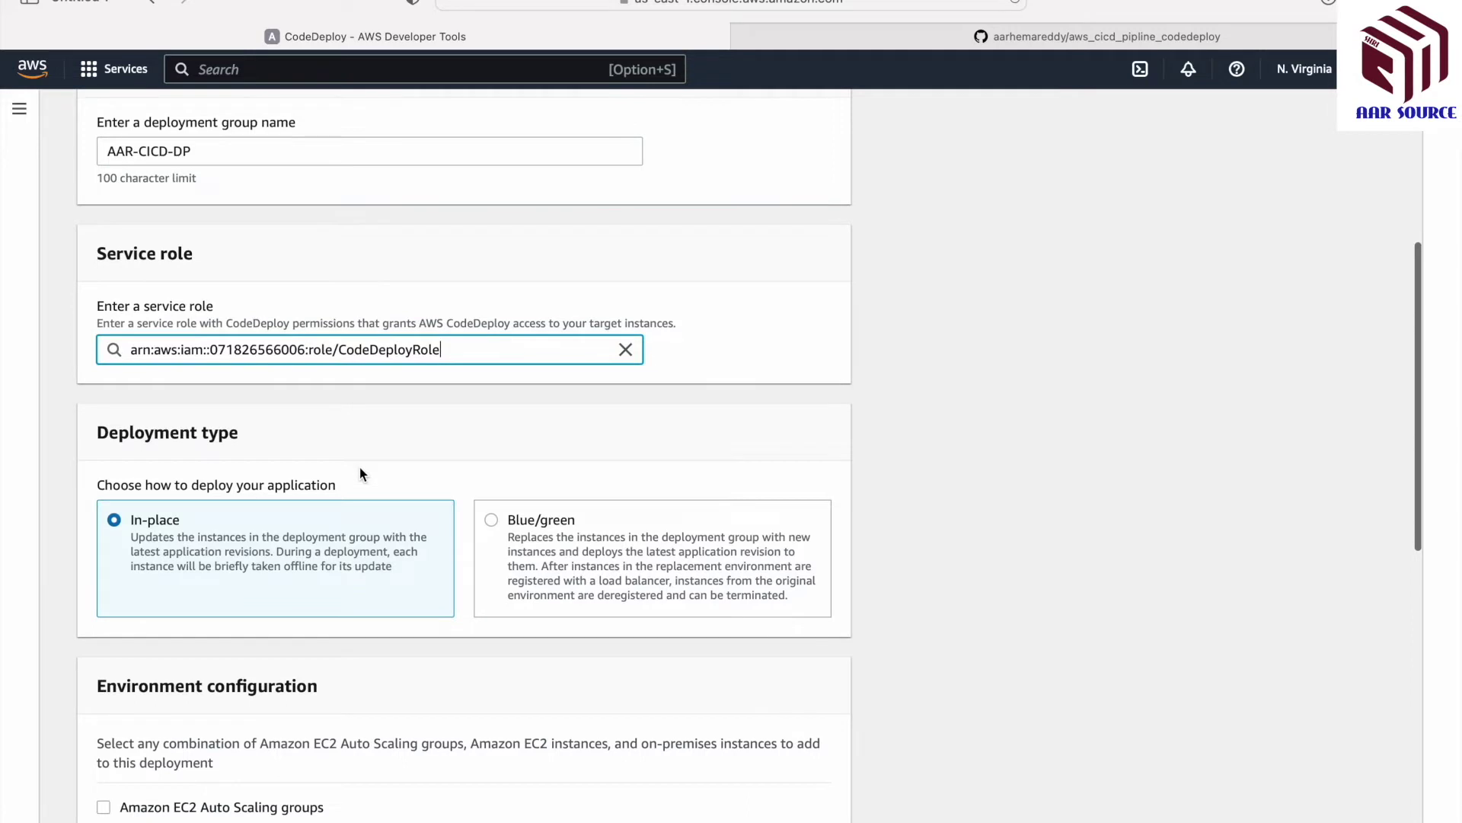
{"action": "scroll", "coordinate": [454, 643], "scroll_direction": "down", "scroll_amount": 5}
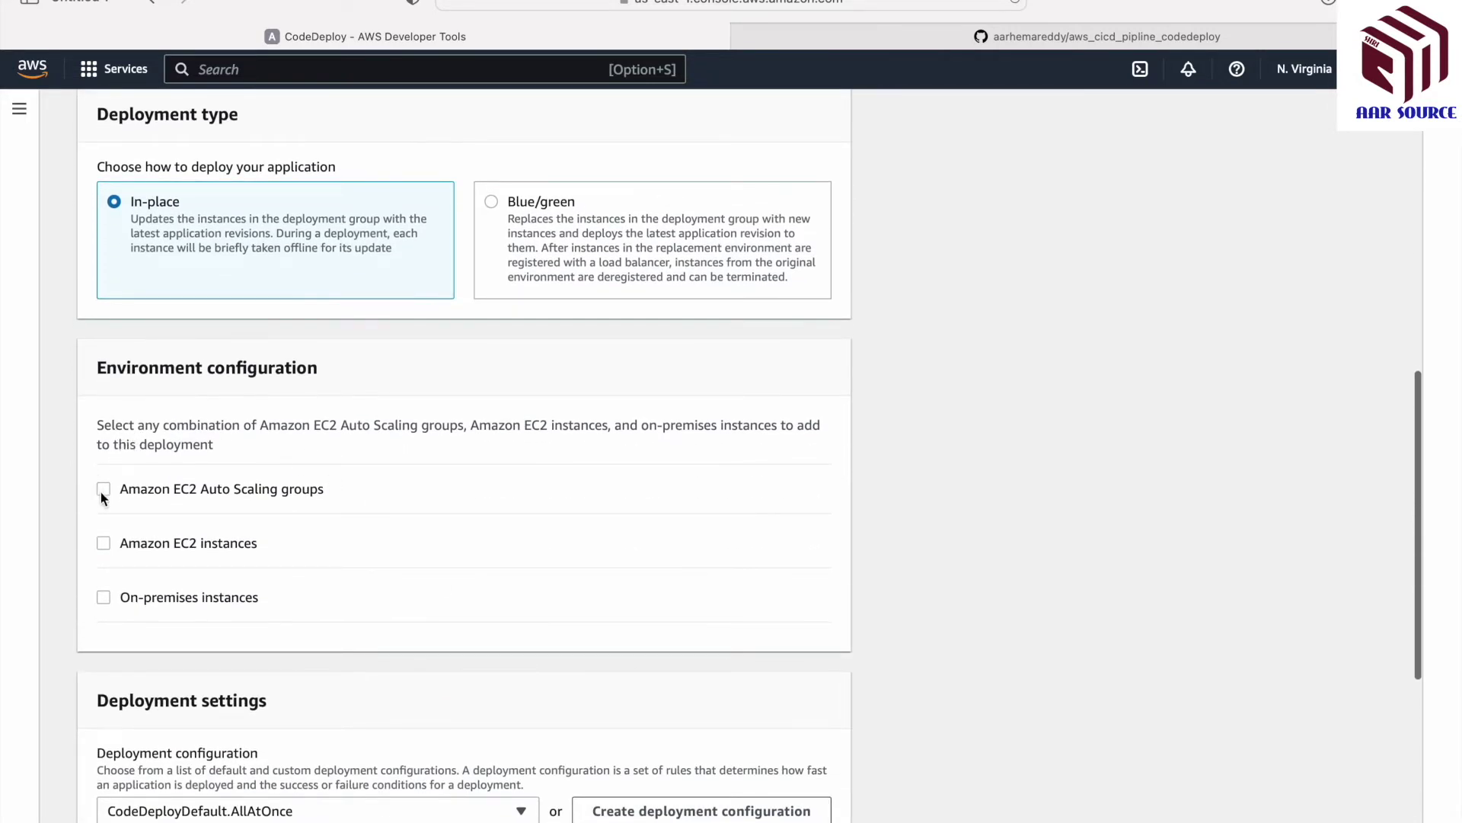
{"action": "left_click", "coordinate": [104, 545]}
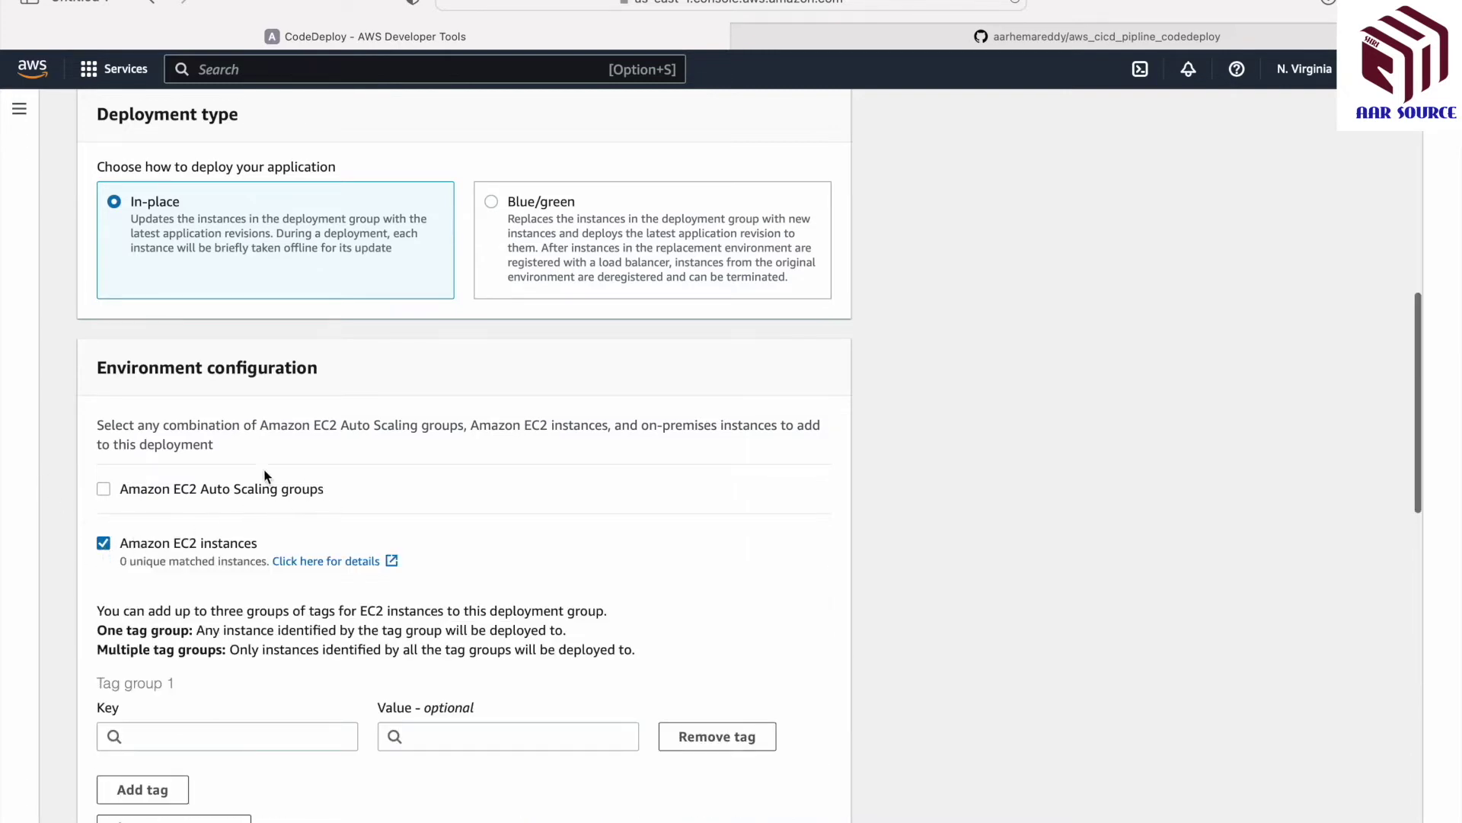
- Choose CodeDeployDefault.AllAtOnce as the deployment group's deployment configuration
{"action": "scroll", "coordinate": [328, 510], "scroll_direction": "down", "scroll_amount": 6}
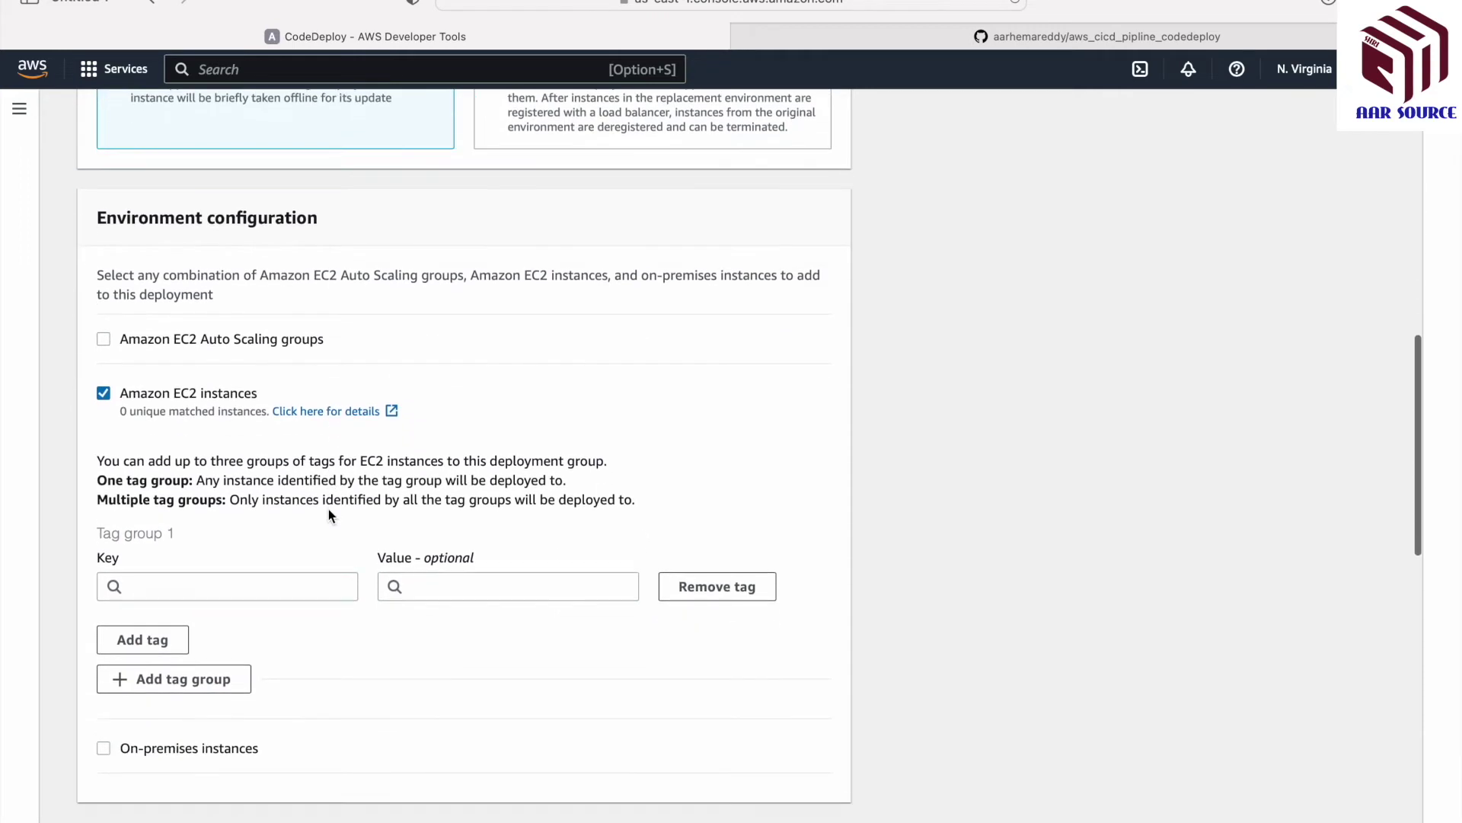
{"action": "scroll", "coordinate": [328, 509], "scroll_direction": "down", "scroll_amount": 6}
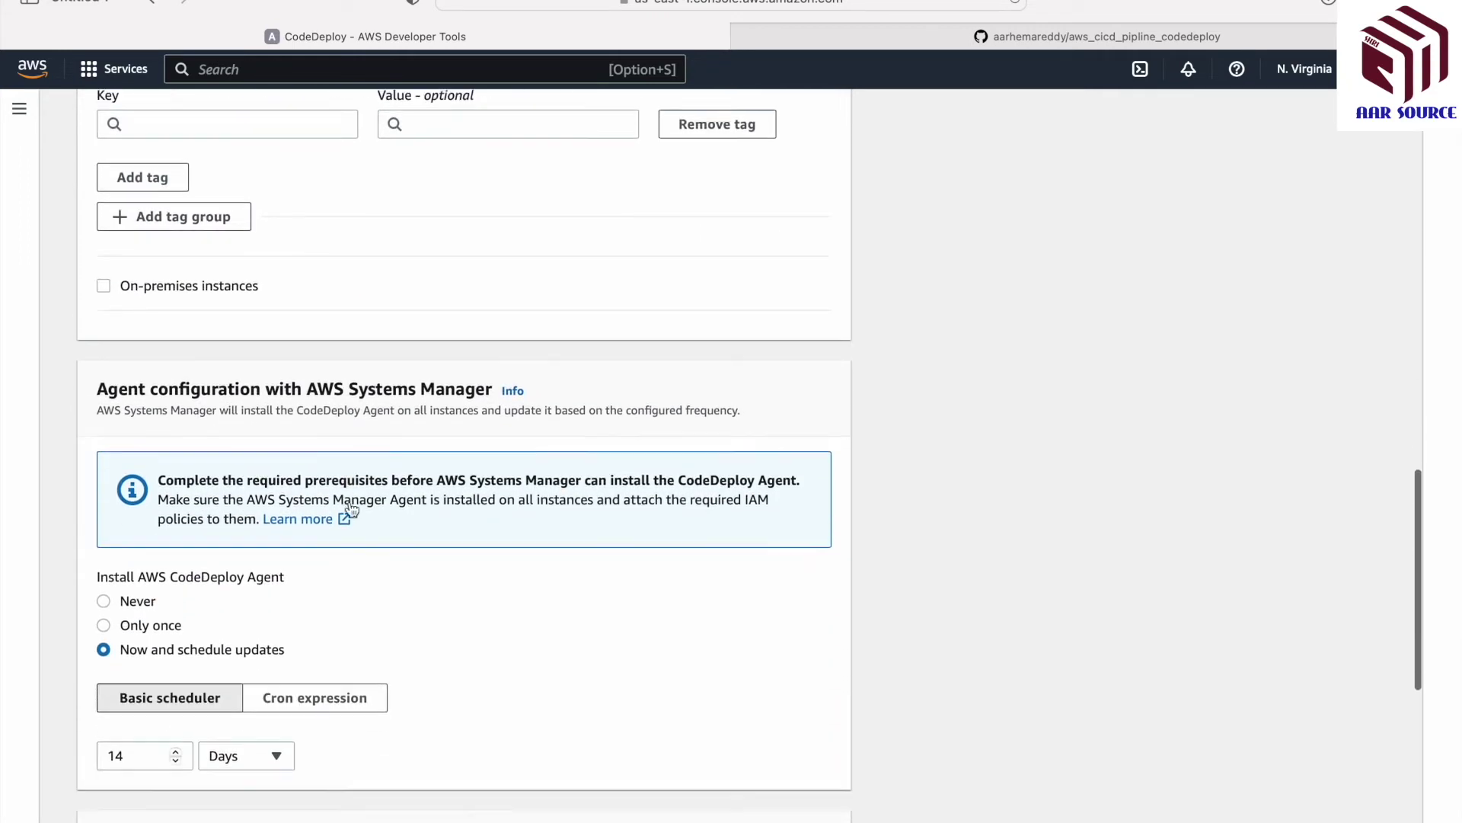
{"action": "scroll", "coordinate": [277, 481], "scroll_direction": "down", "scroll_amount": 3}
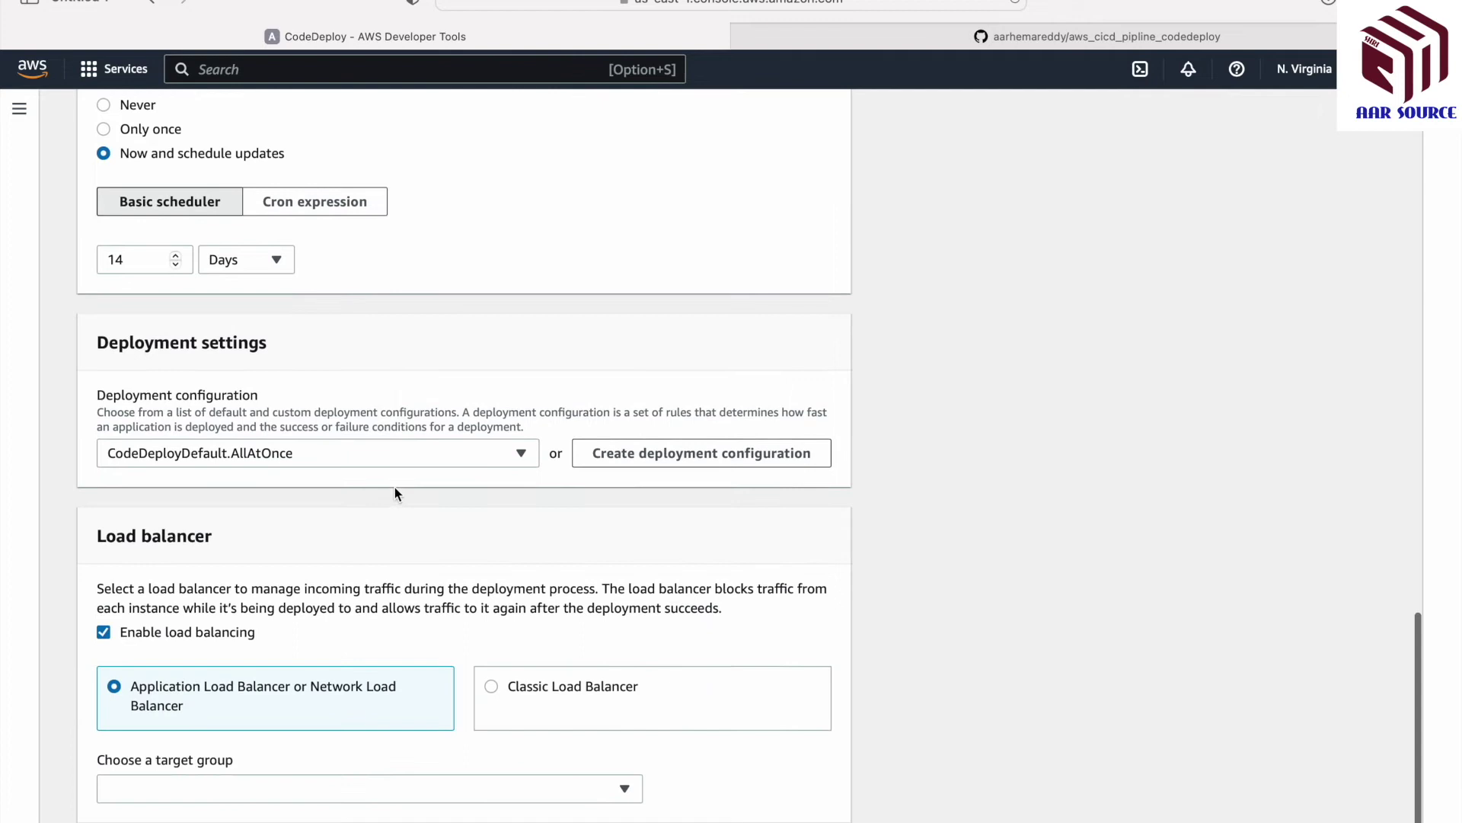
{"action": "left_click", "coordinate": [303, 454]}
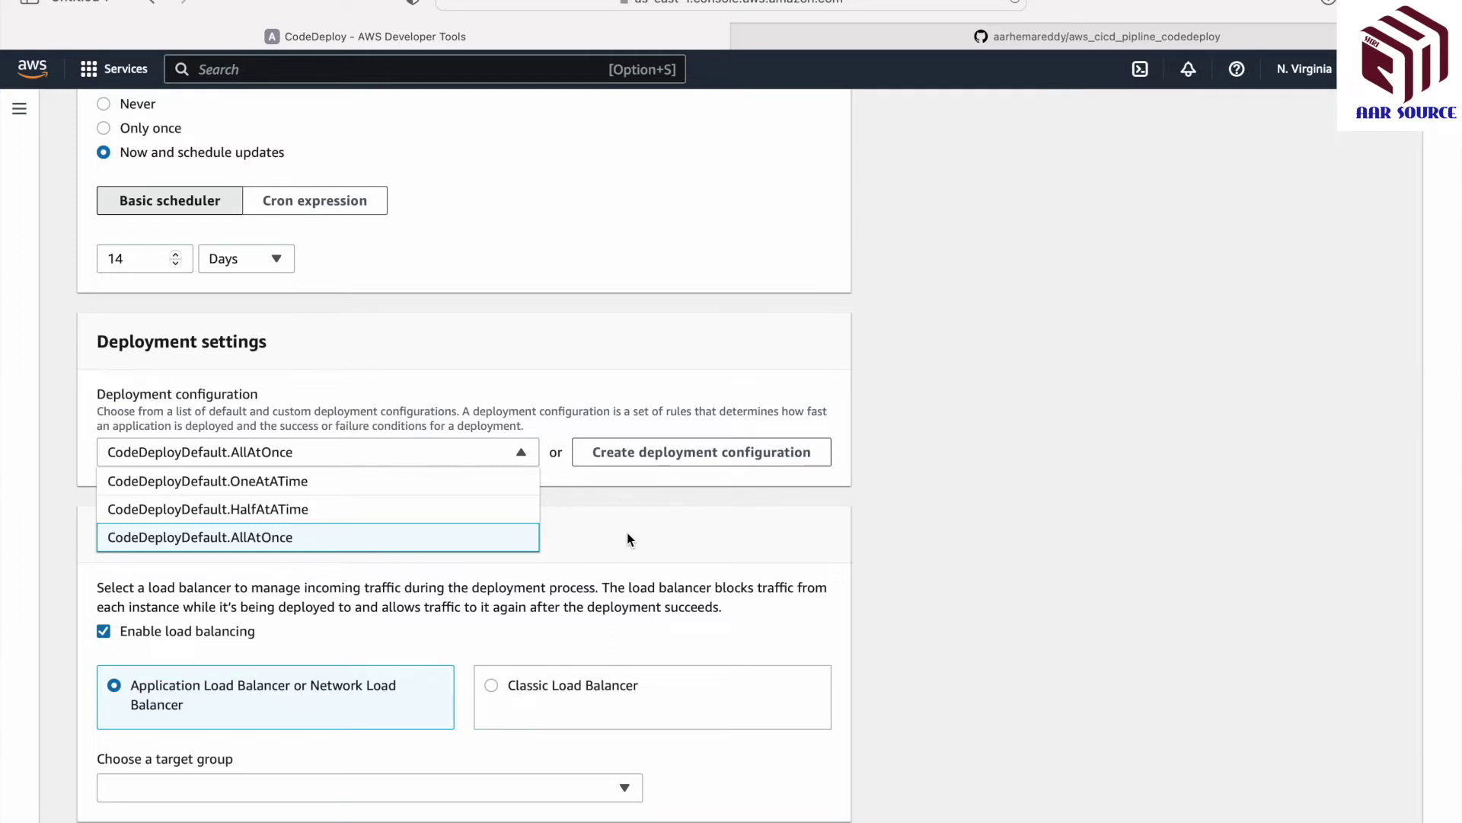
{"action": "left_click", "coordinate": [281, 543]}
- Disable load balancing for the deployment group and try to create it
{"action": "scroll", "coordinate": [524, 514], "scroll_direction": "down", "scroll_amount": 2}
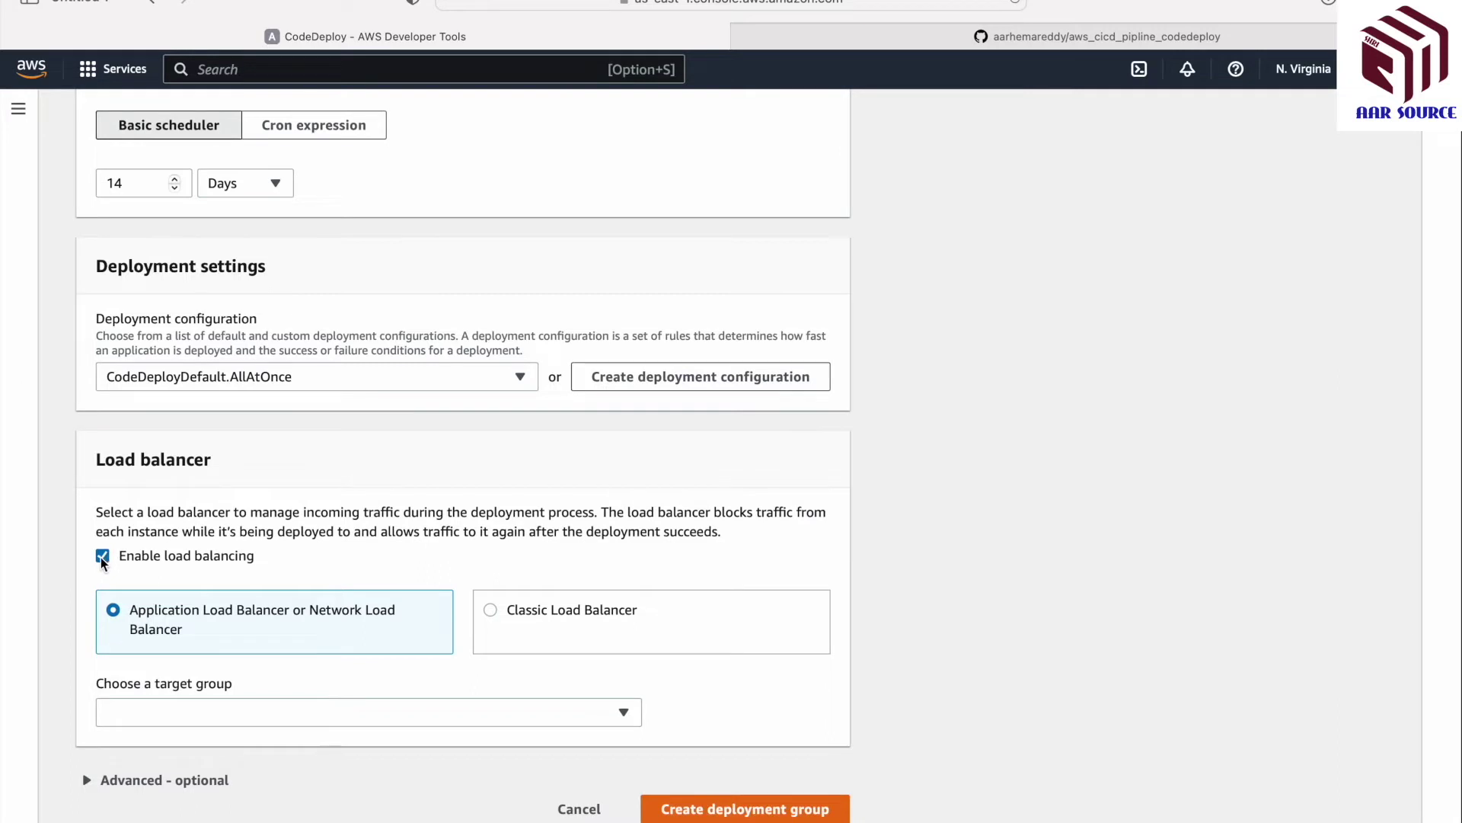
{"action": "left_click", "coordinate": [102, 556]}
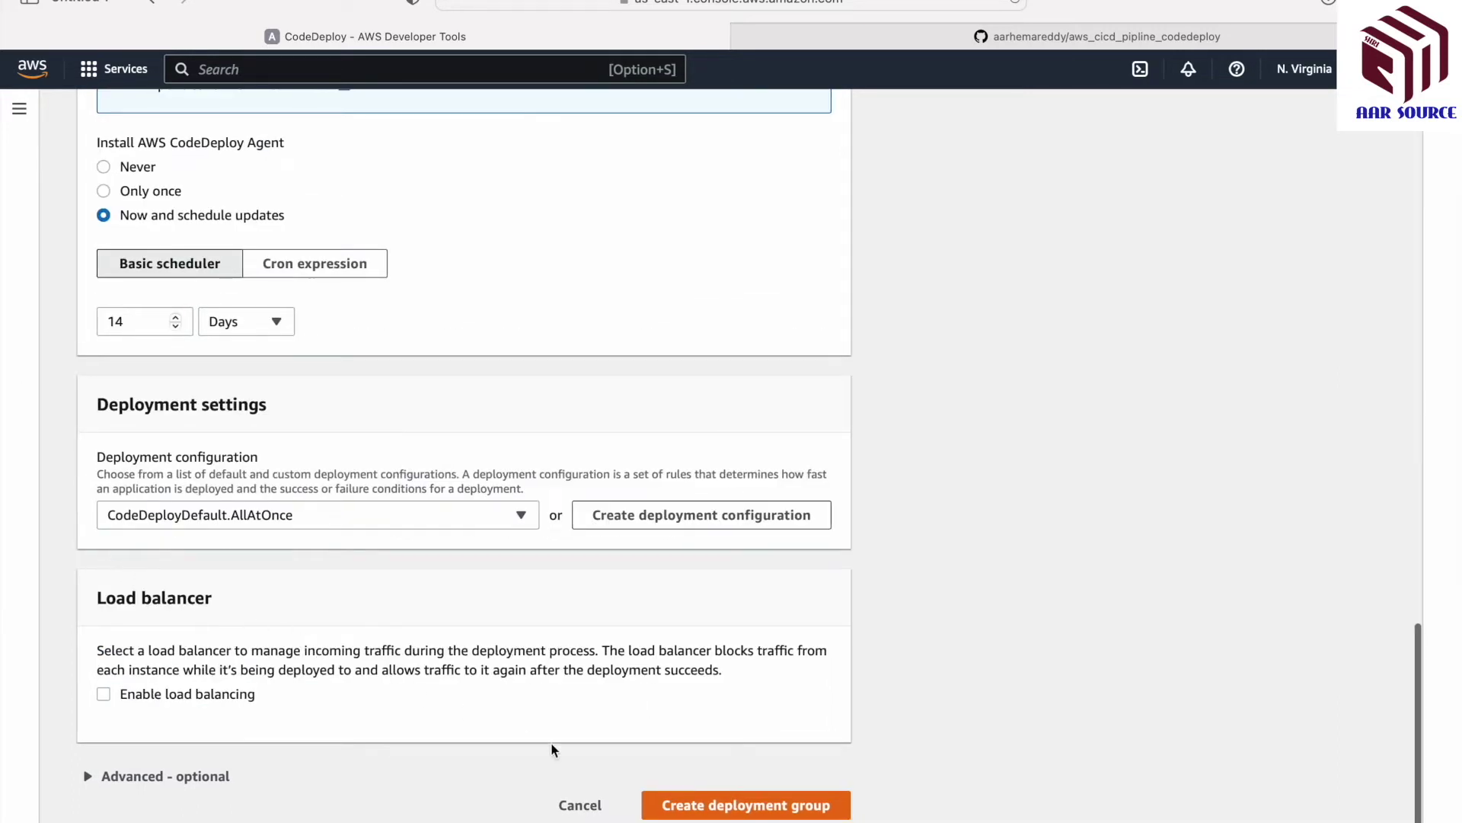
{"action": "left_click", "coordinate": [785, 813]}
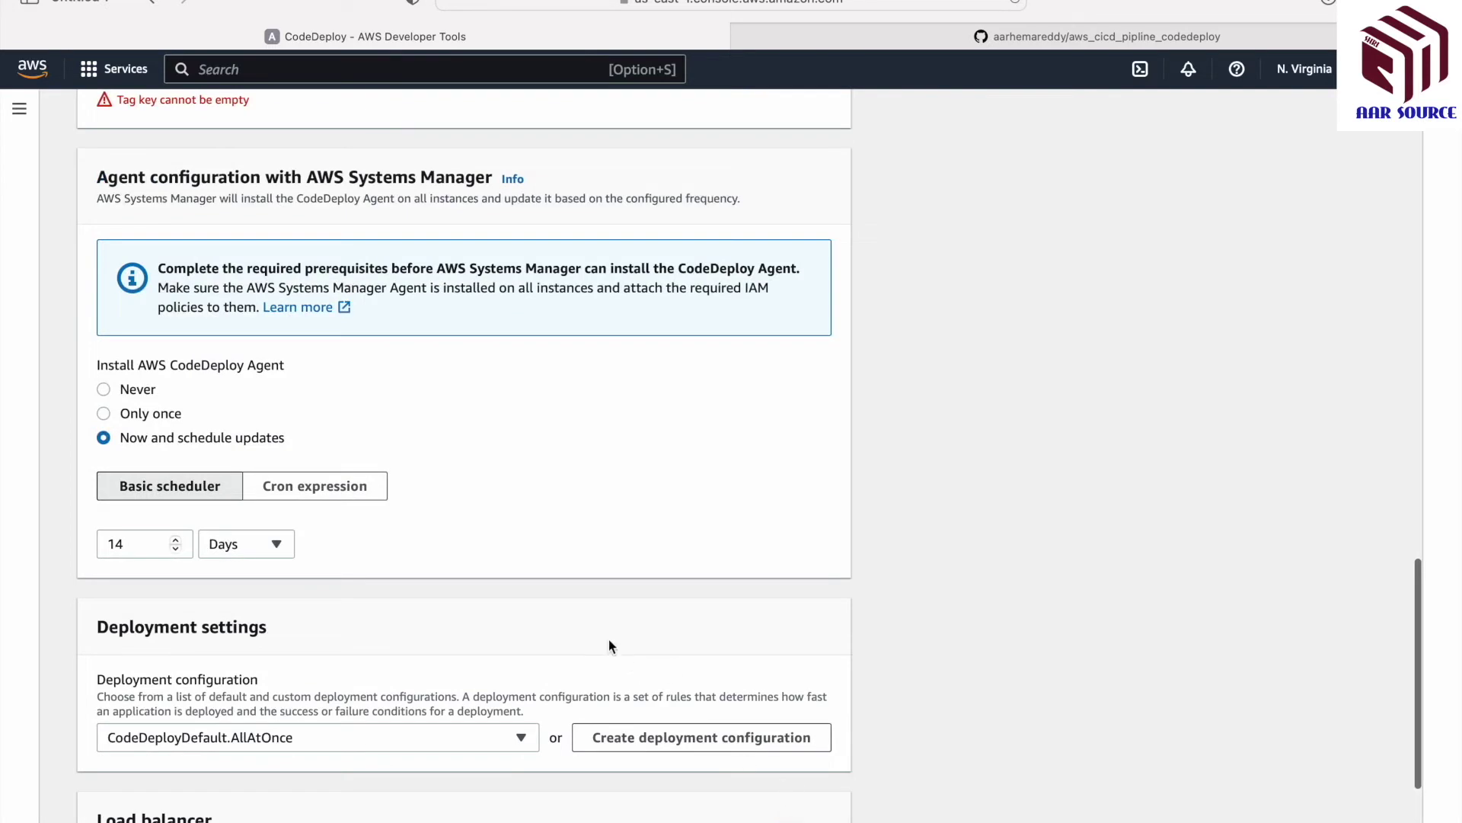
- Match the EC2 instances by a tag with key Name and value AAR-CICD, and create the deployment group
{"action": "scroll", "coordinate": [607, 645], "scroll_direction": "up", "scroll_amount": 5}
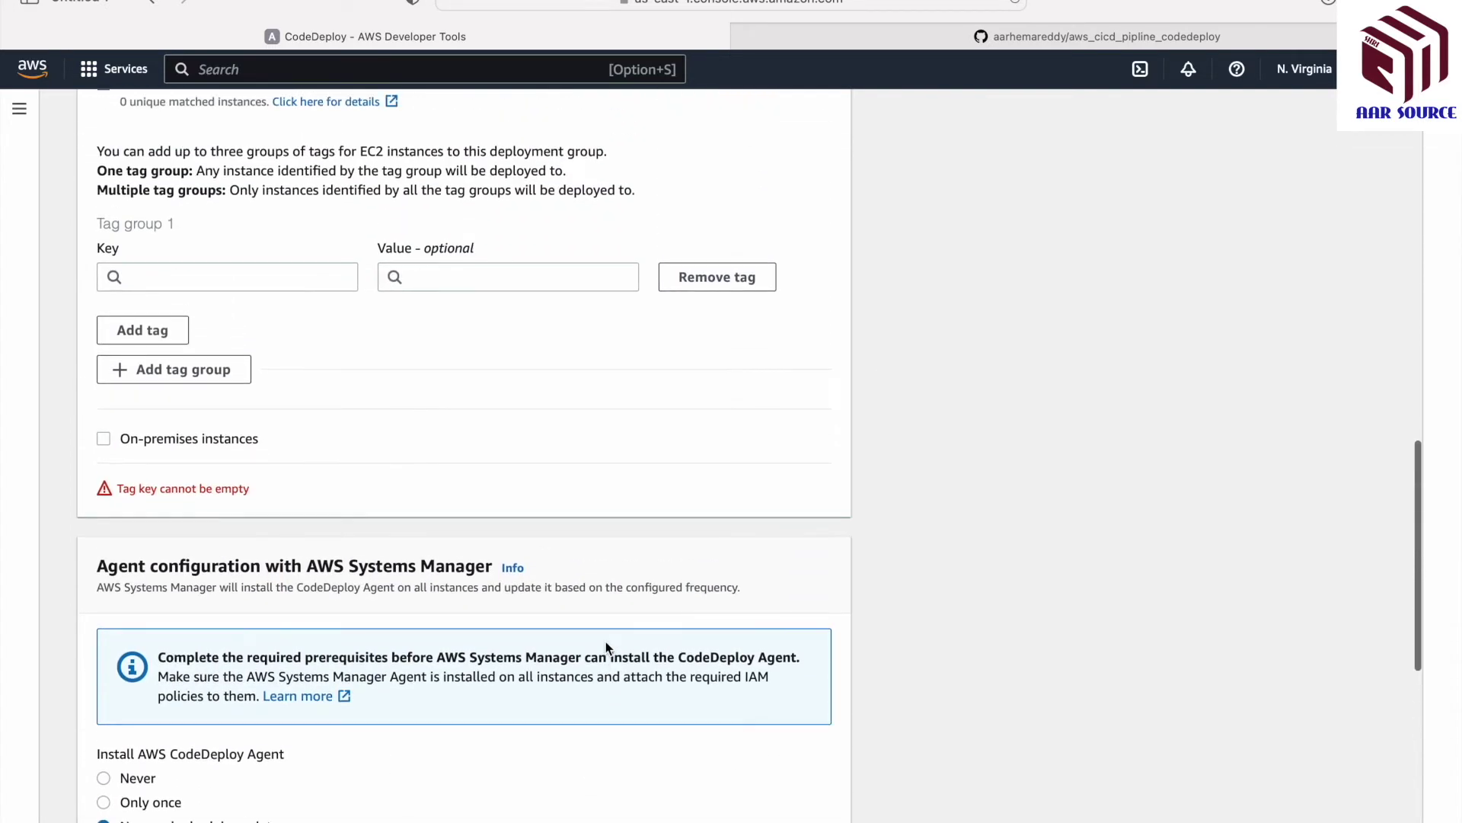
{"action": "scroll", "coordinate": [606, 641], "scroll_direction": "up", "scroll_amount": 3}
{"action": "left_click", "coordinate": [300, 502]}
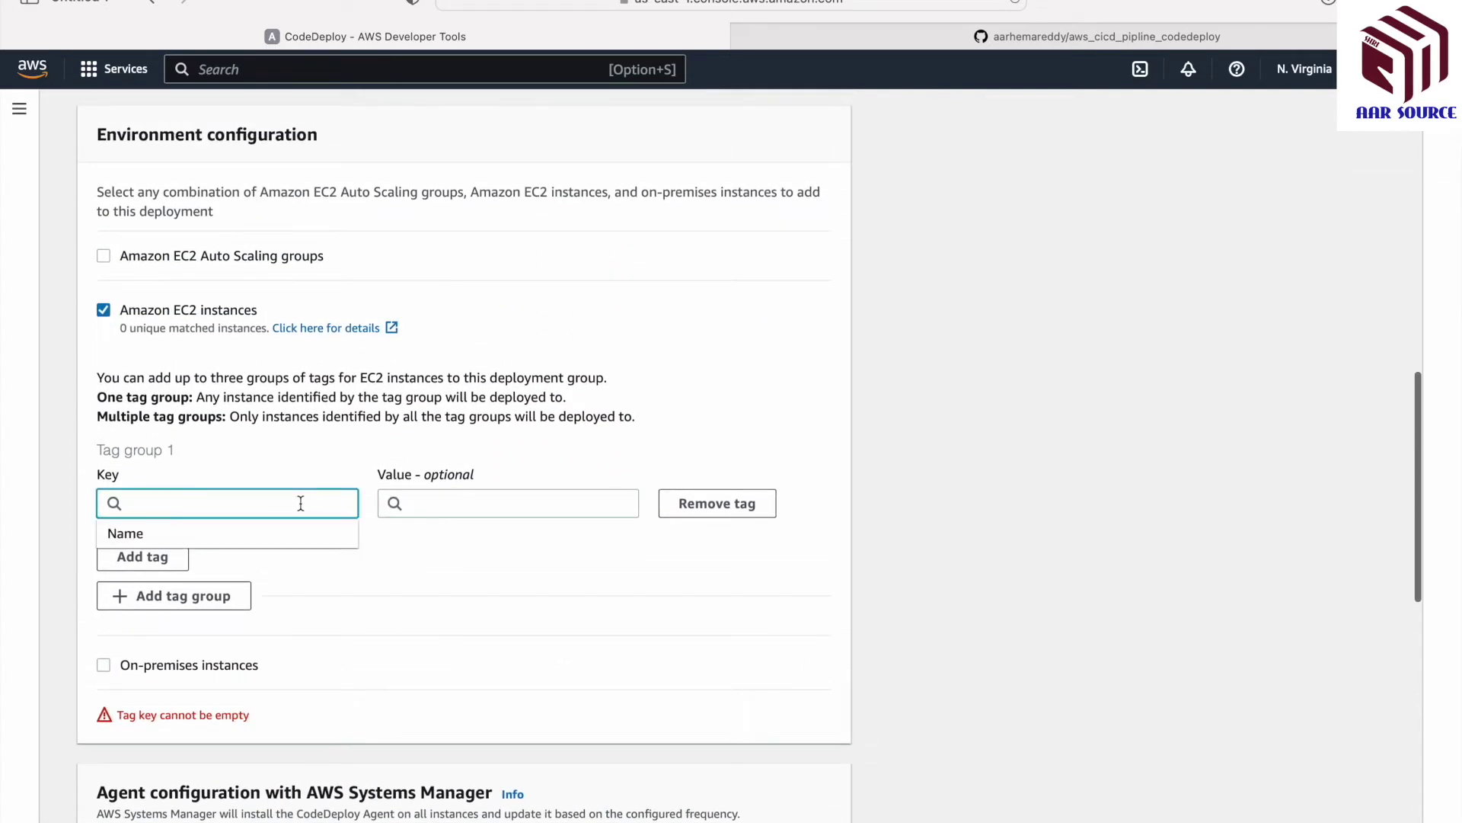
{"action": "left_click", "coordinate": [303, 532]}
{"action": "left_click", "coordinate": [473, 505]}
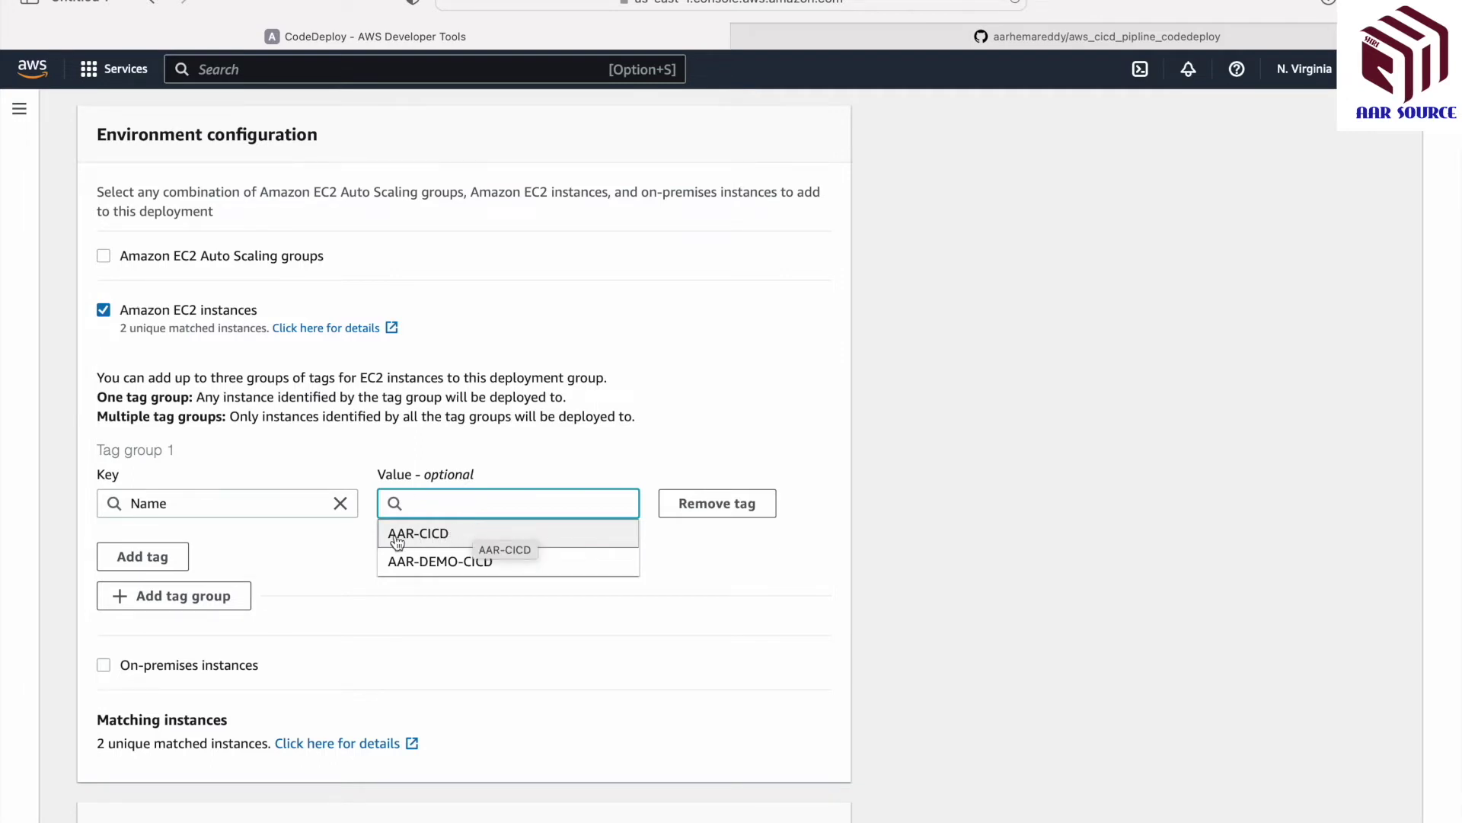
{"action": "left_click", "coordinate": [450, 541]}
{"action": "scroll", "coordinate": [606, 559], "scroll_direction": "down", "scroll_amount": 10}
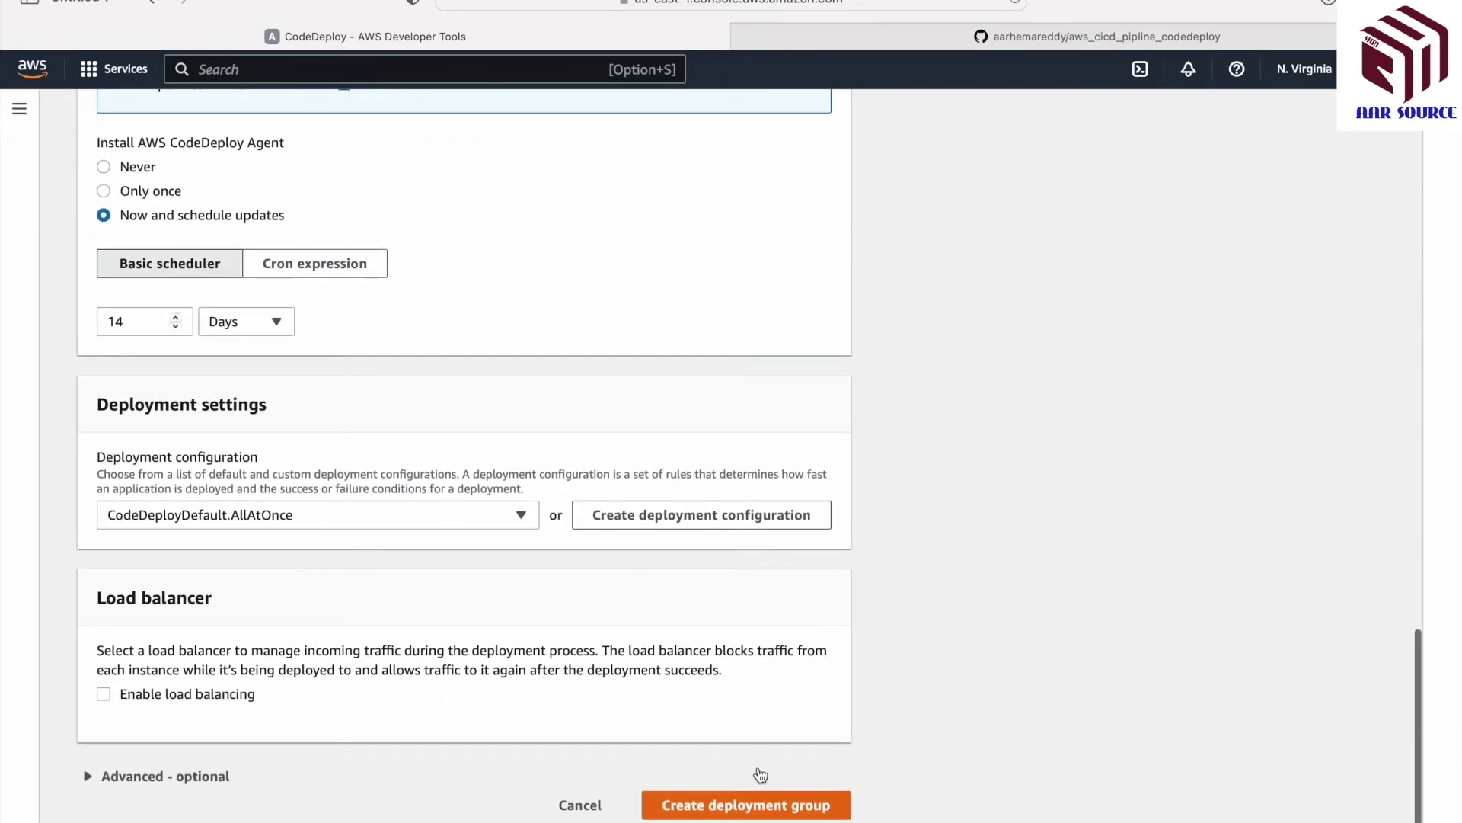
{"action": "left_click", "coordinate": [758, 809]}
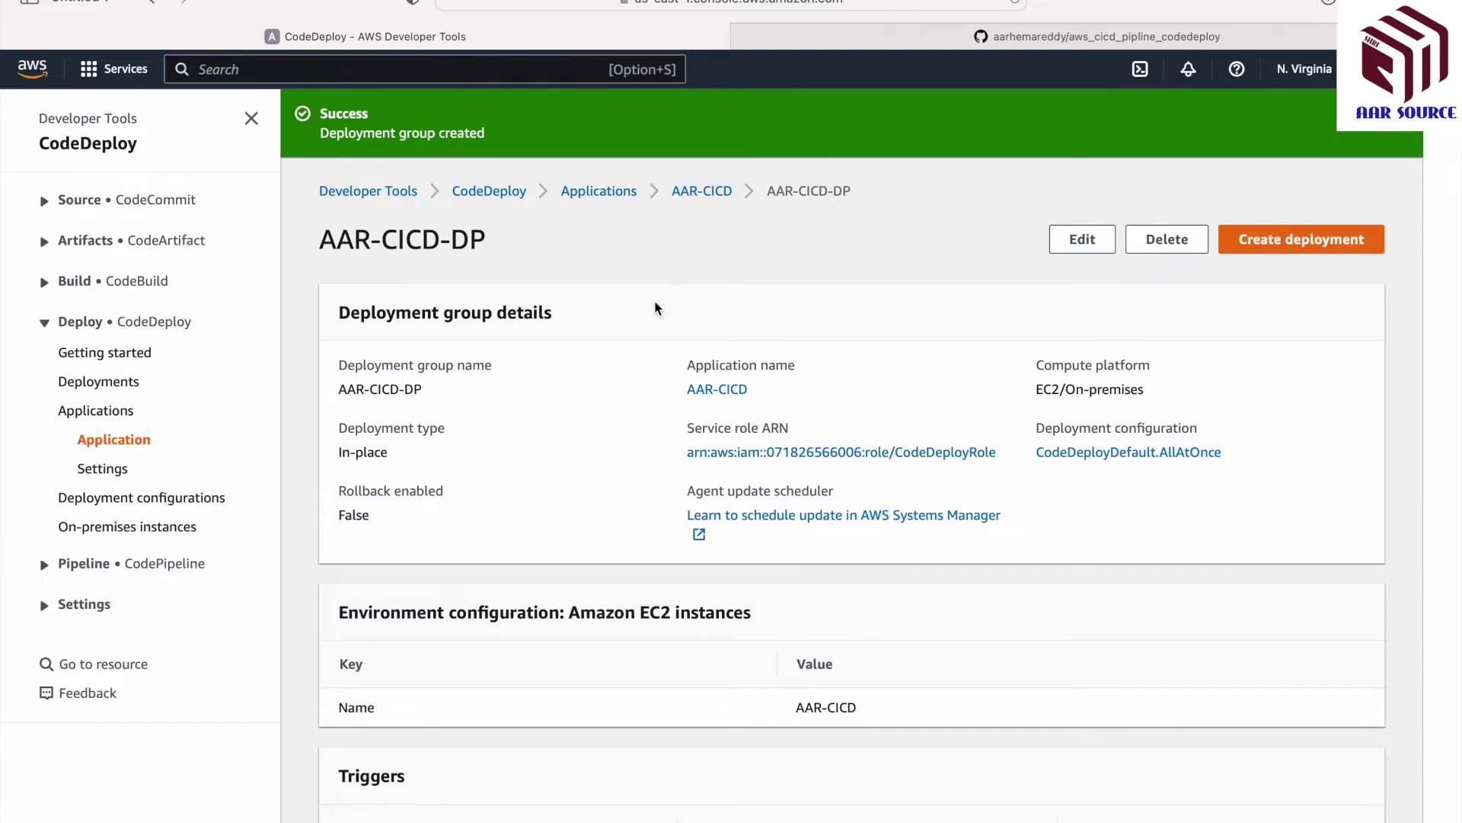
- Go from the CodeDeploy applications to the CodePipeline pipelines list and start creating a new pipeline
{"action": "left_click", "coordinate": [620, 193]}
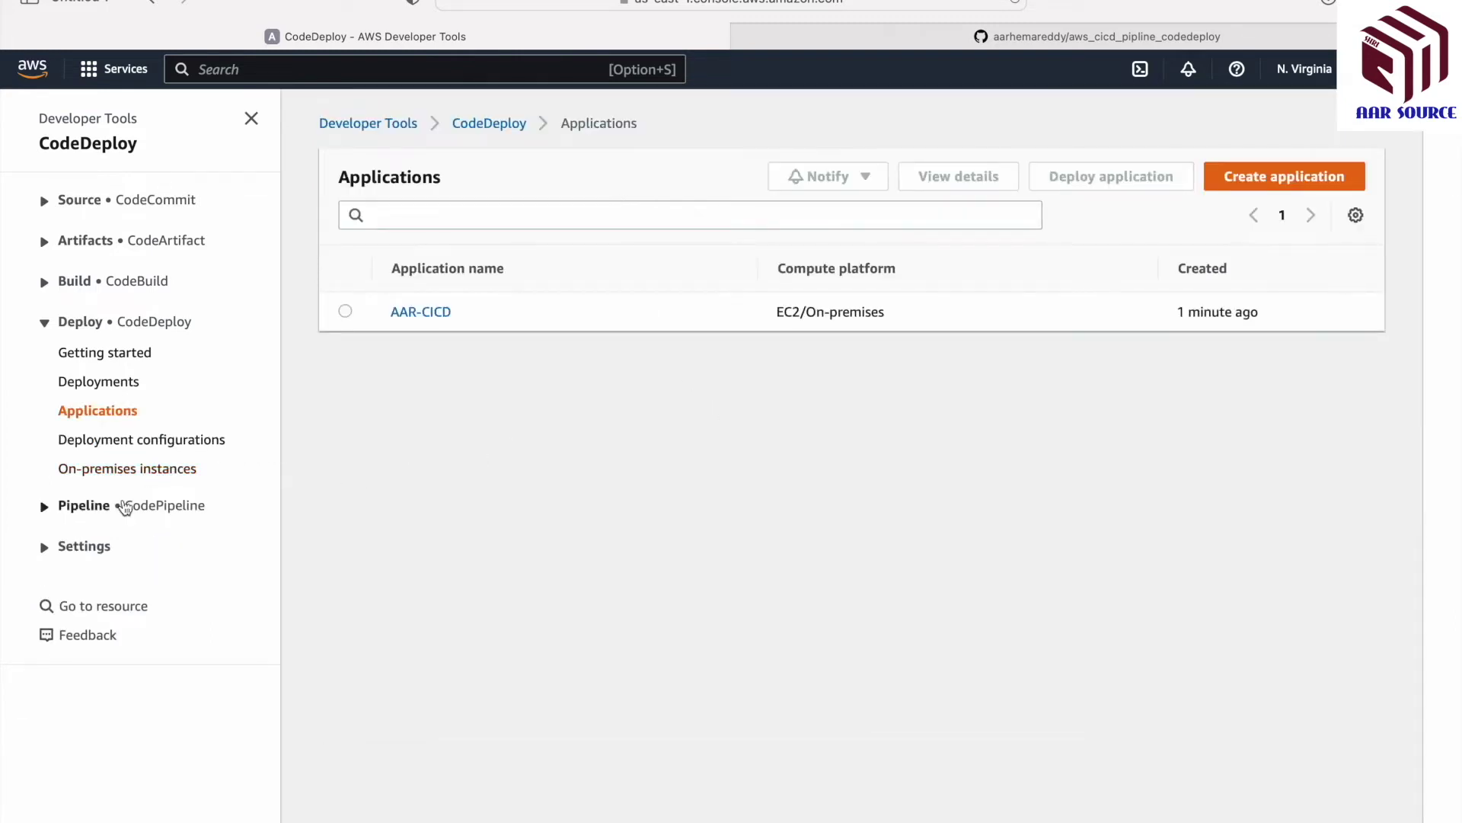
{"action": "left_click", "coordinate": [46, 509]}
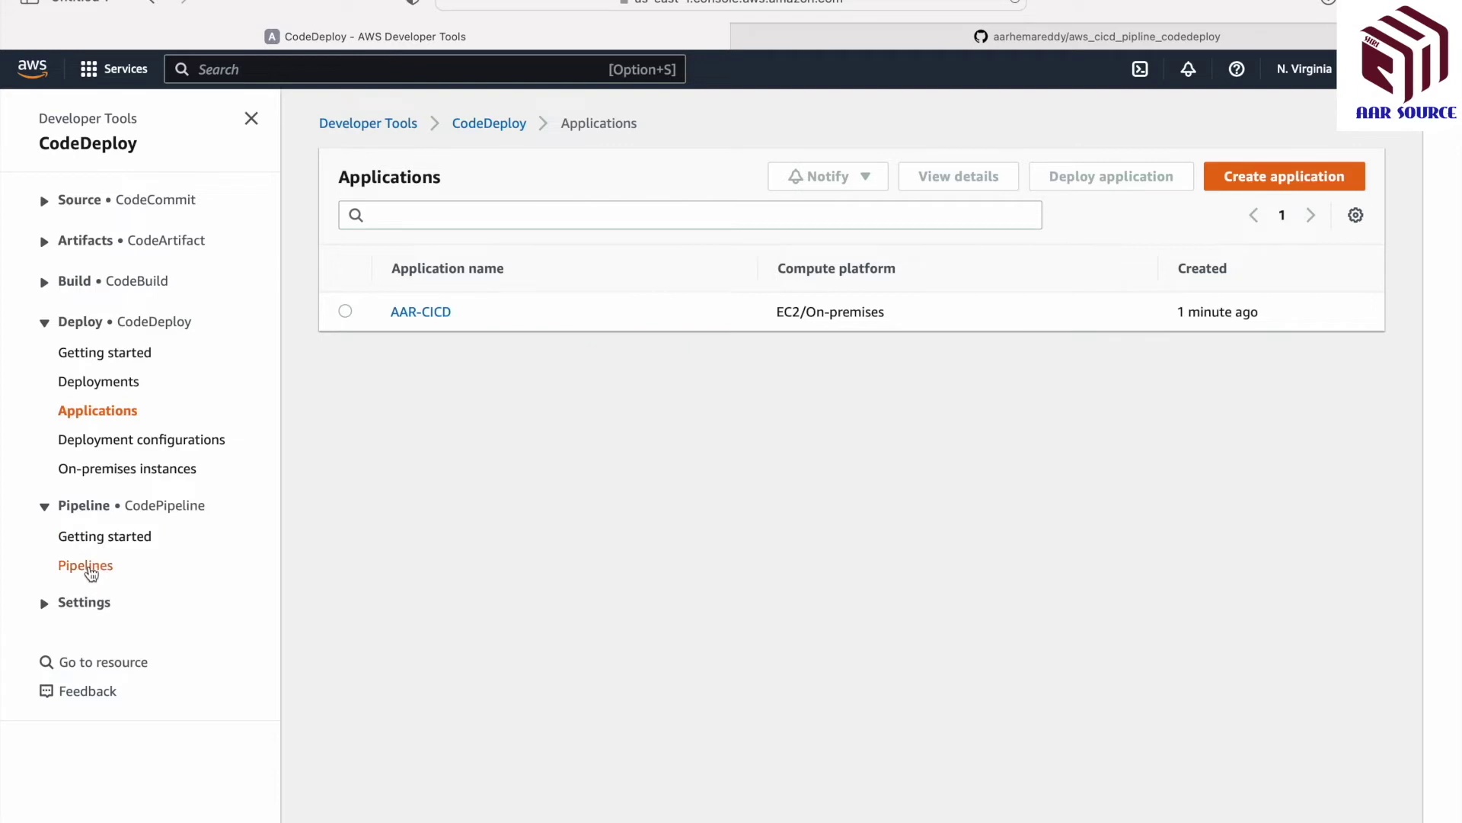
{"action": "left_click", "coordinate": [87, 566]}
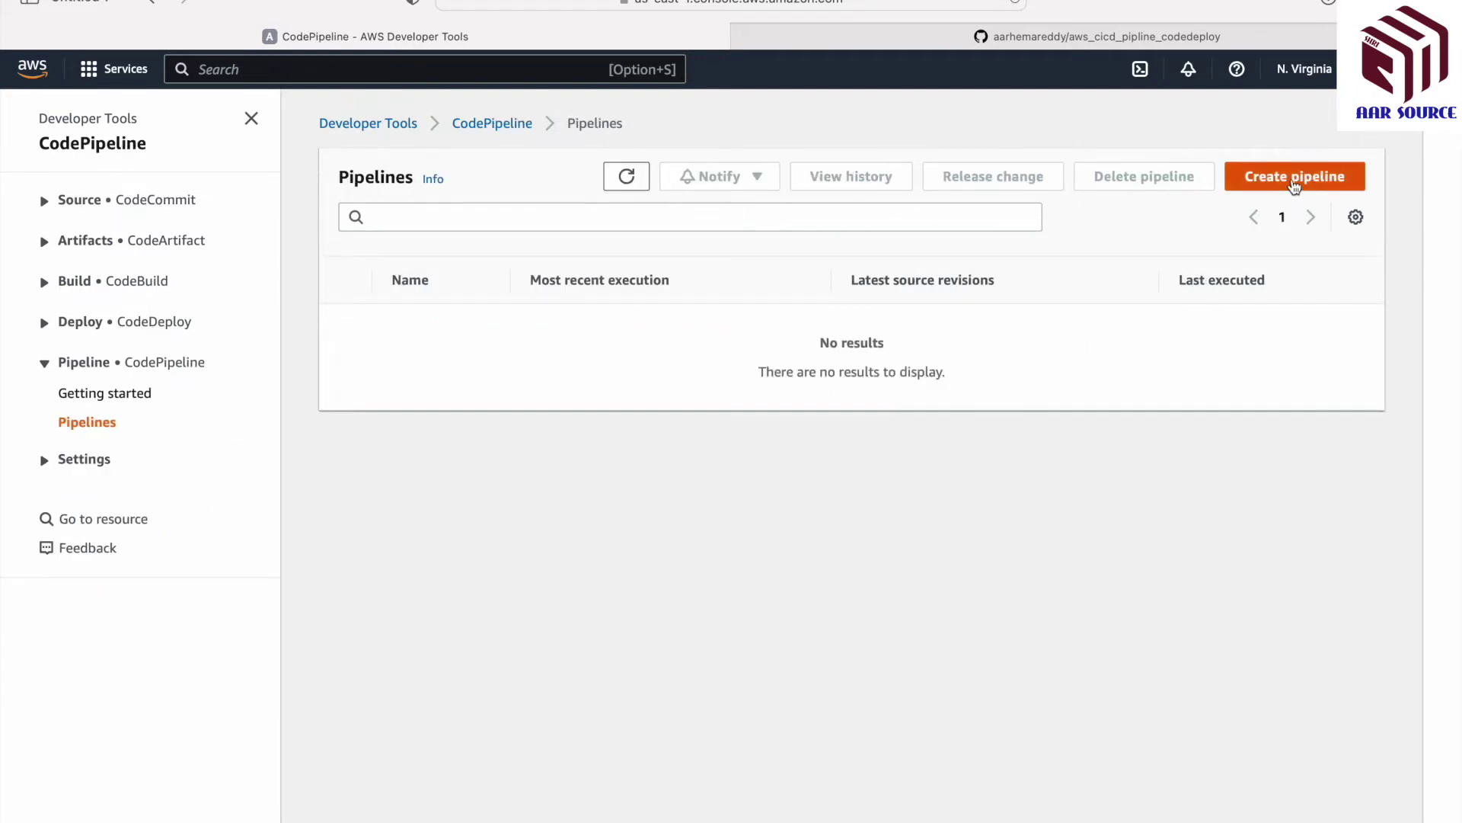
{"action": "left_click", "coordinate": [1295, 183]}
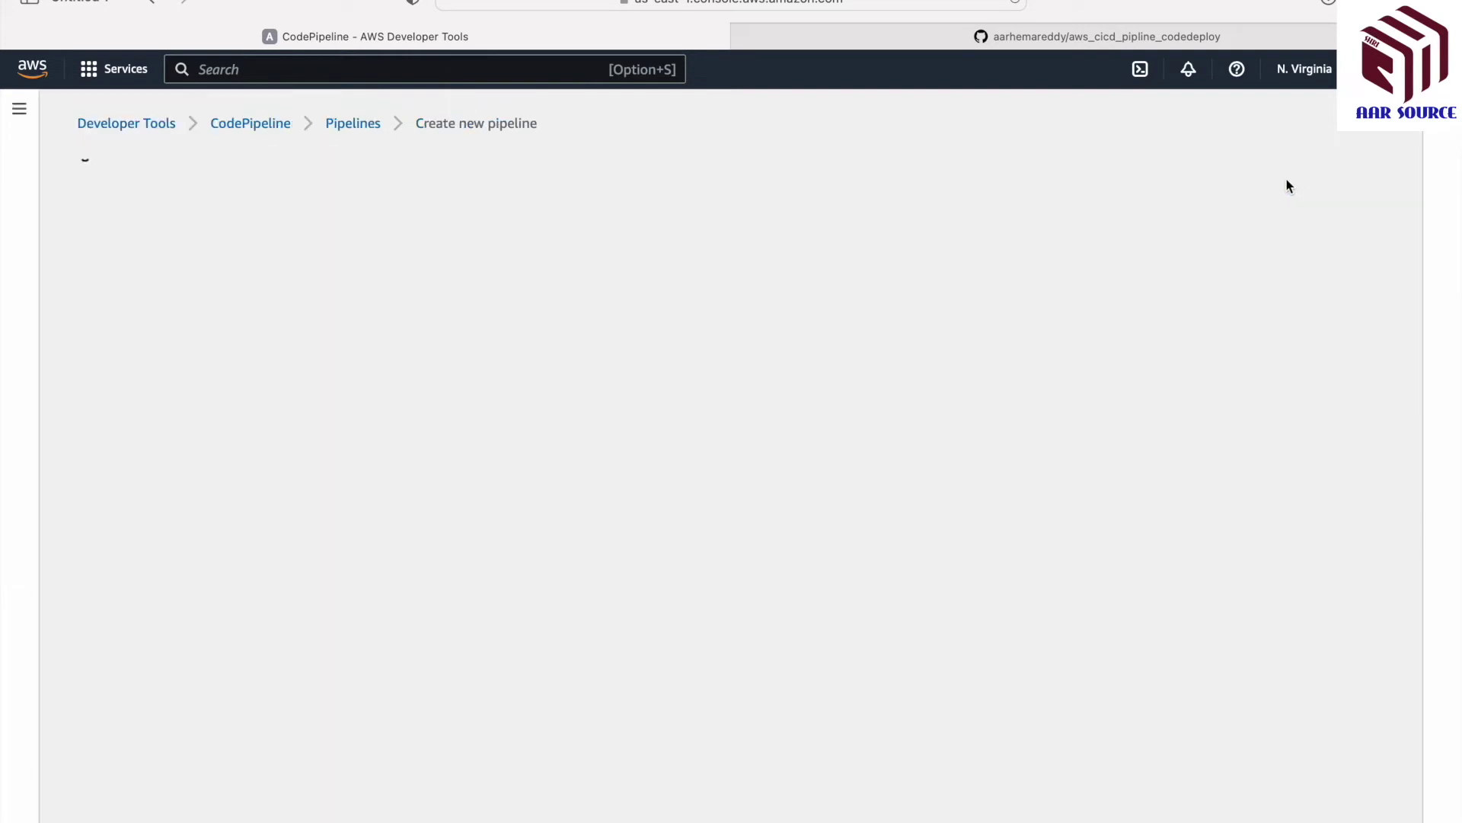
- Name the pipeline AAR-CICD-PIPELINE, keep the new service role and default advanced settings, and continue to the source stage
{"action": "left_click", "coordinate": [592, 333]}
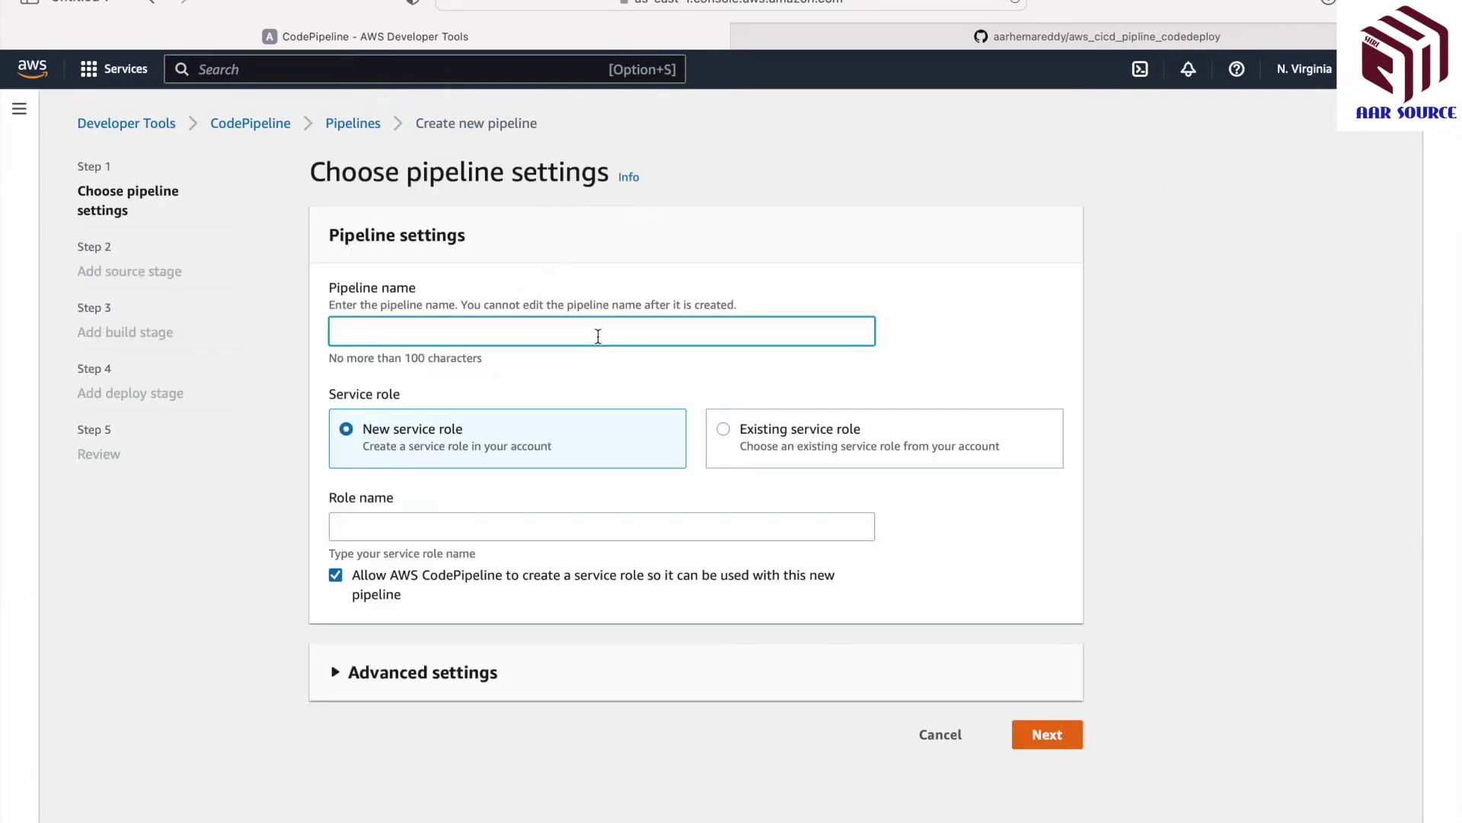
{"action": "type", "text": "AAR-"}
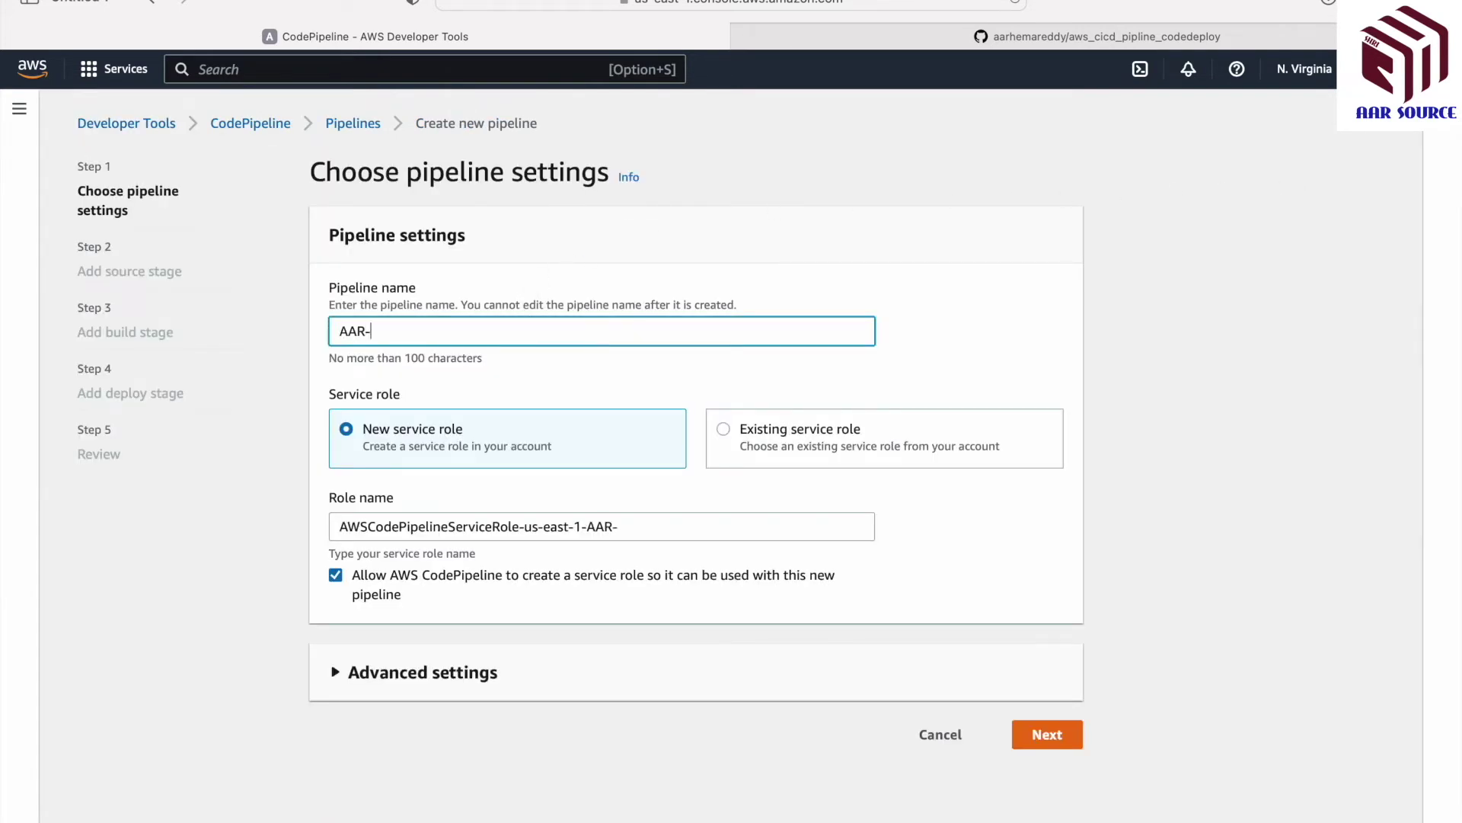
{"action": "type", "text": "CICD-PIPELINE"}
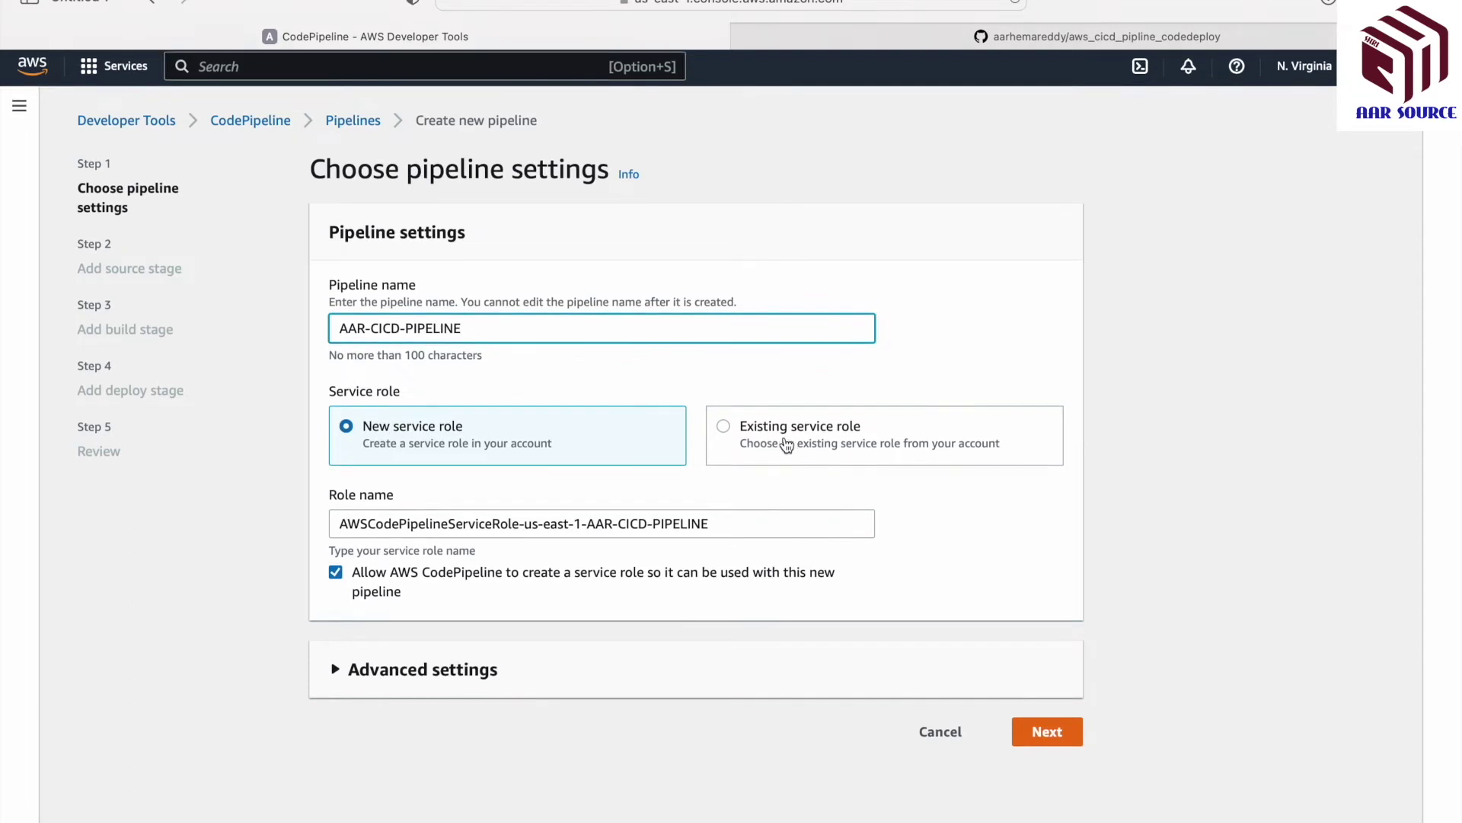
{"action": "left_click", "coordinate": [434, 674]}
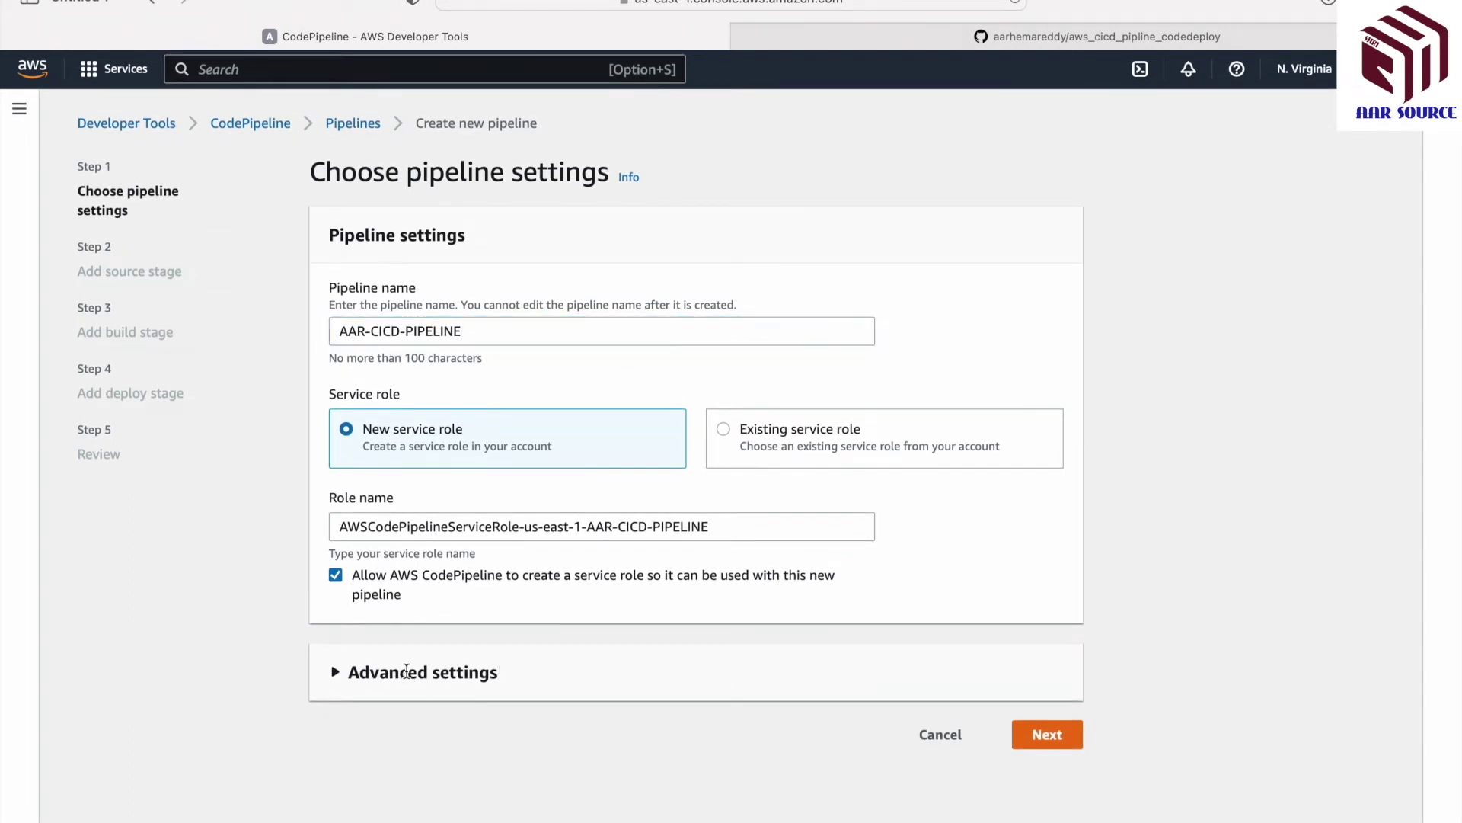
{"action": "scroll", "coordinate": [495, 632], "scroll_direction": "down", "scroll_amount": 3}
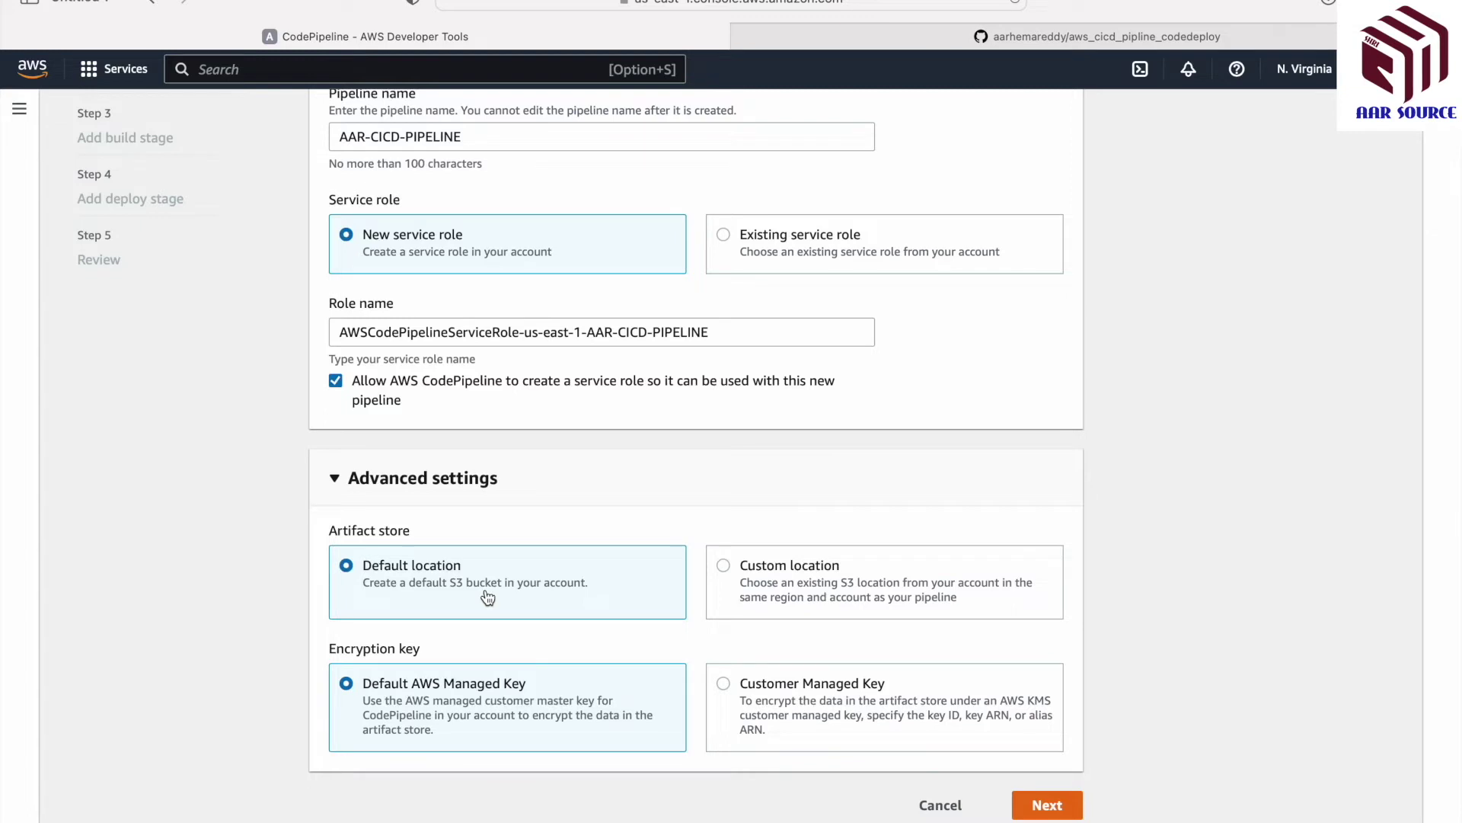
{"action": "left_click", "coordinate": [1043, 808]}
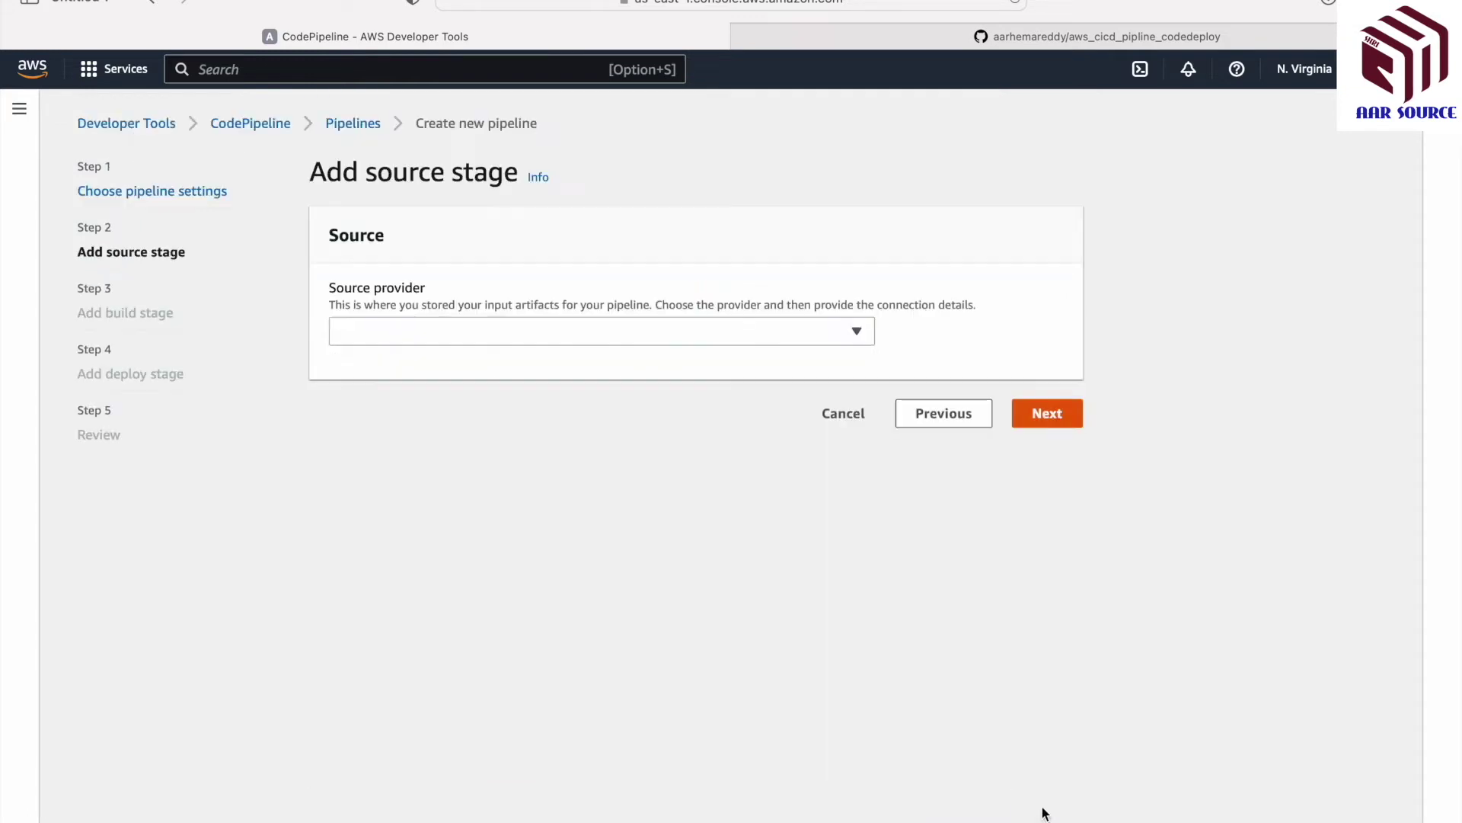
- Set the source provider to GitHub (Version 2) and start creating a new GitHub connection
{"action": "left_click", "coordinate": [590, 333]}
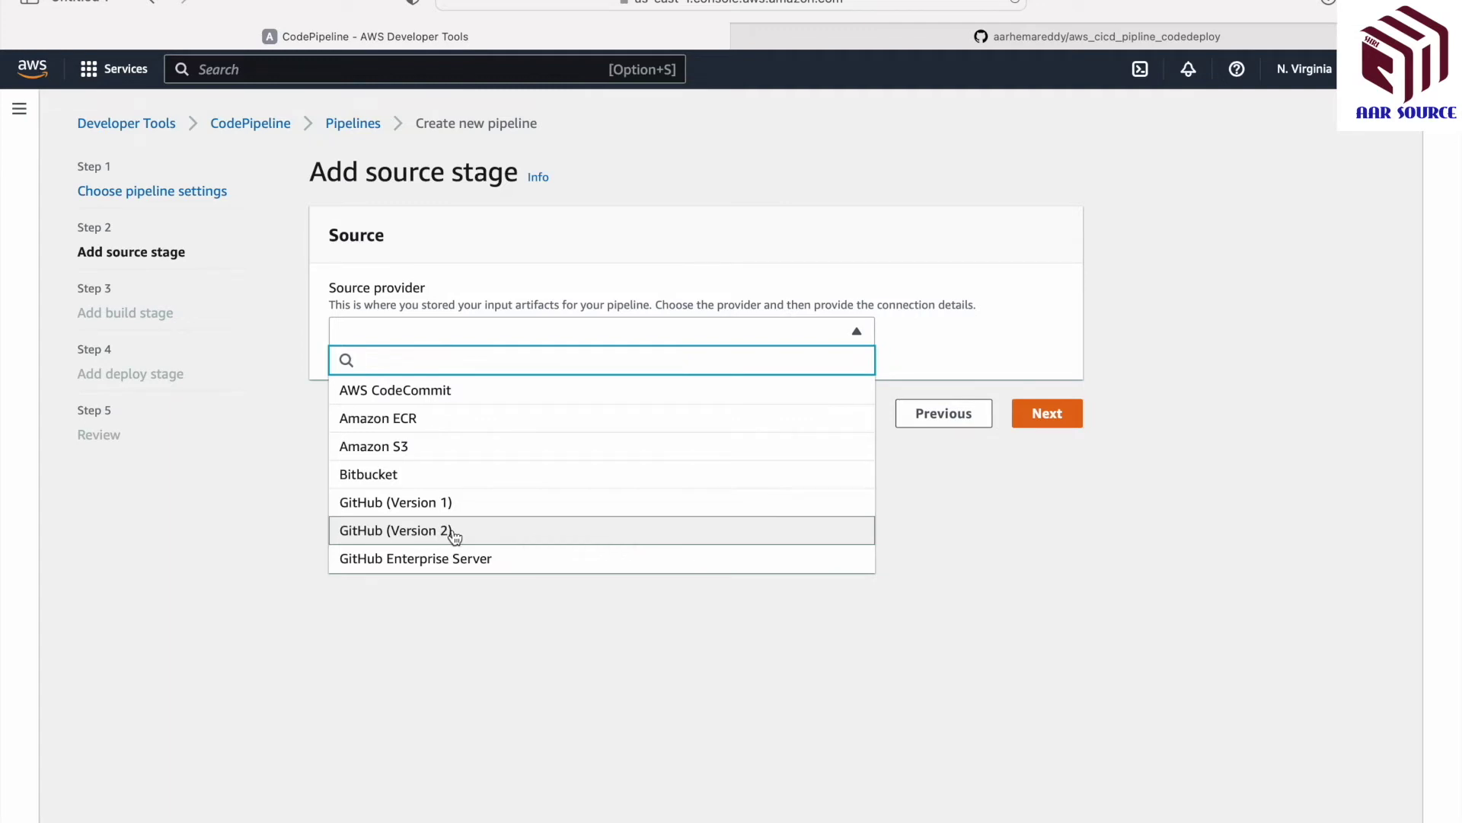
{"action": "left_click", "coordinate": [431, 532]}
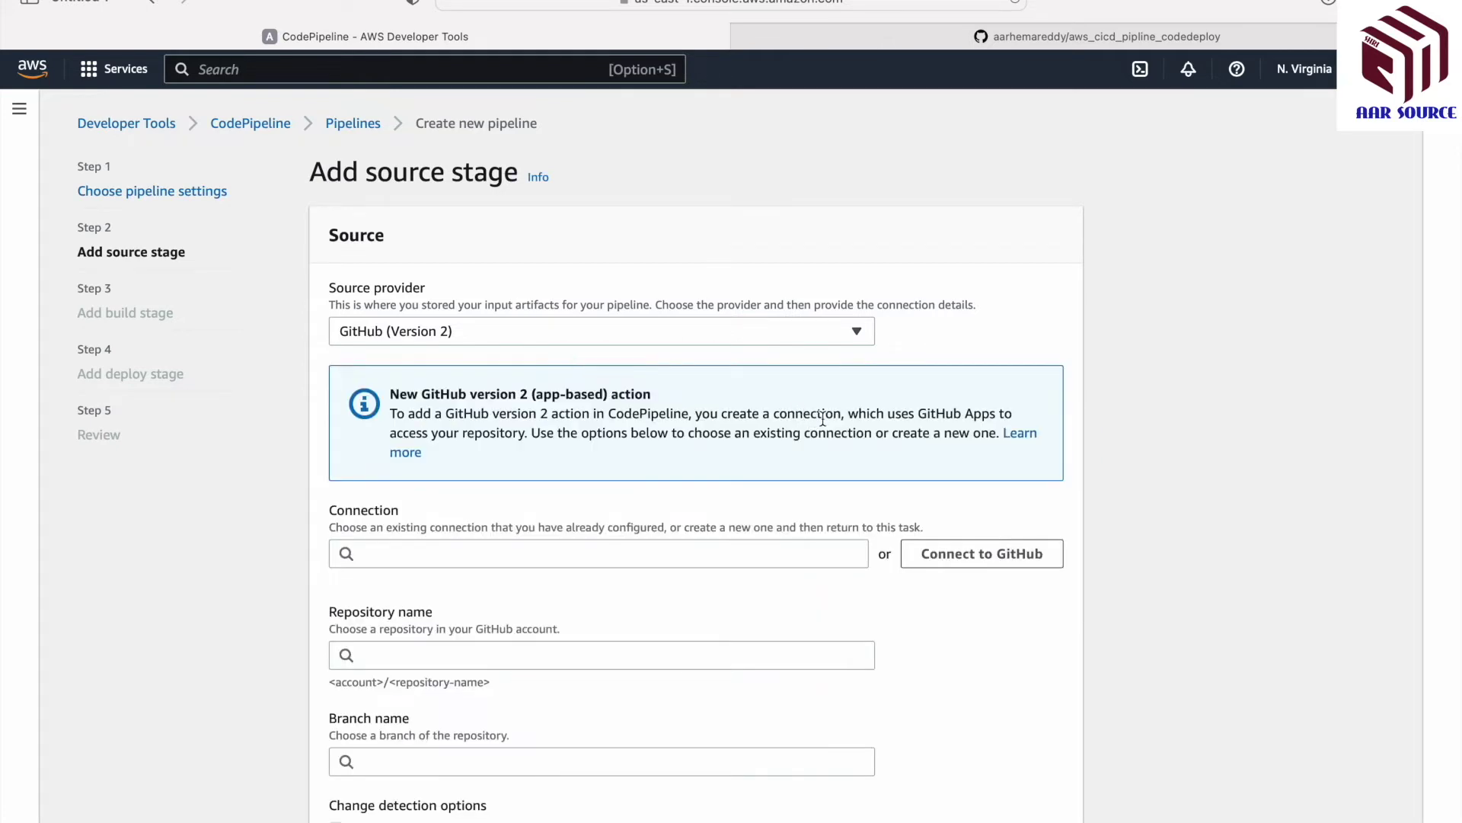
{"action": "scroll", "coordinate": [822, 418], "scroll_direction": "down", "scroll_amount": 2}
{"action": "left_click", "coordinate": [843, 495]}
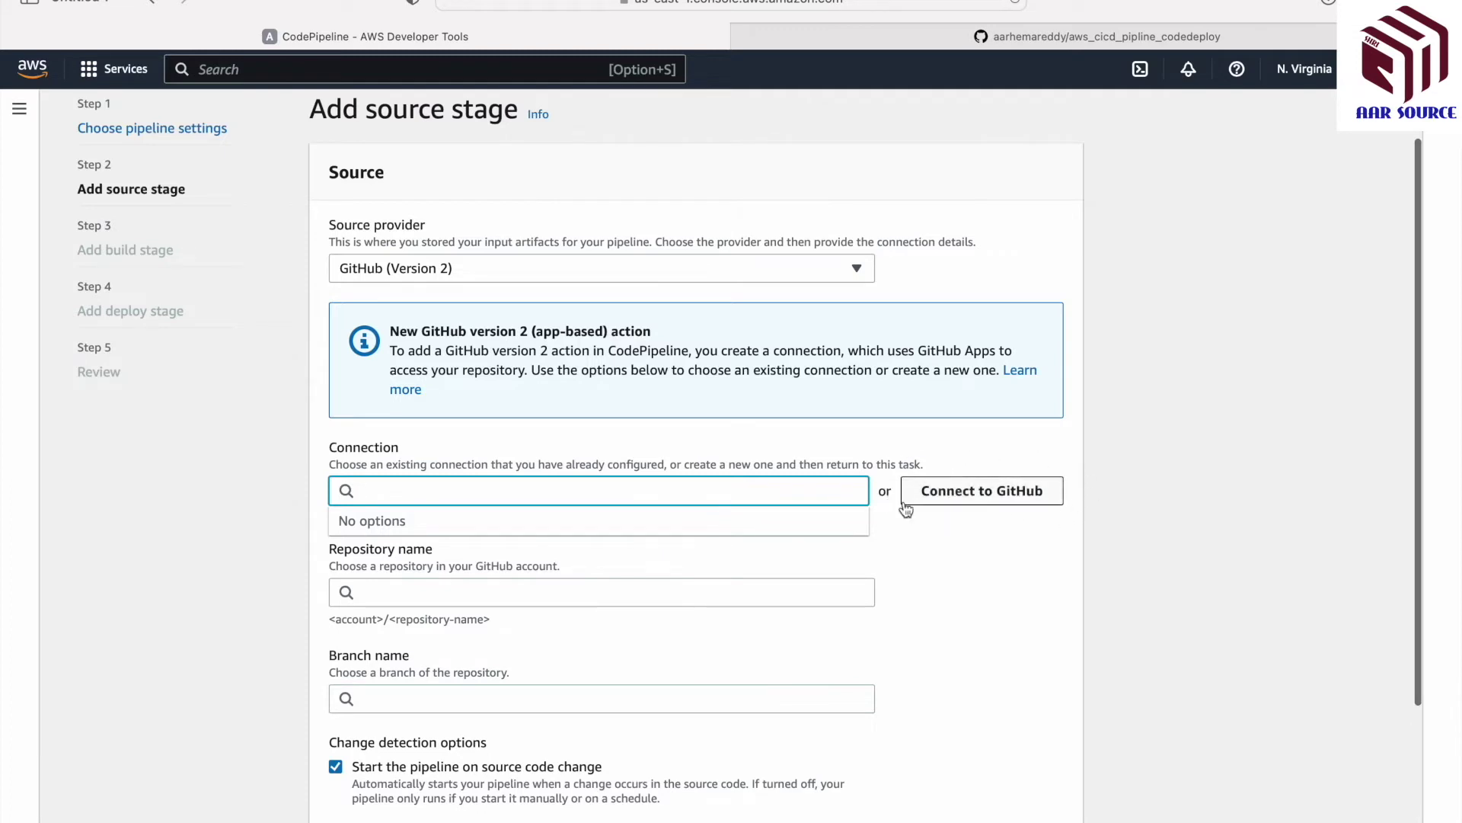
{"action": "left_click", "coordinate": [964, 497]}
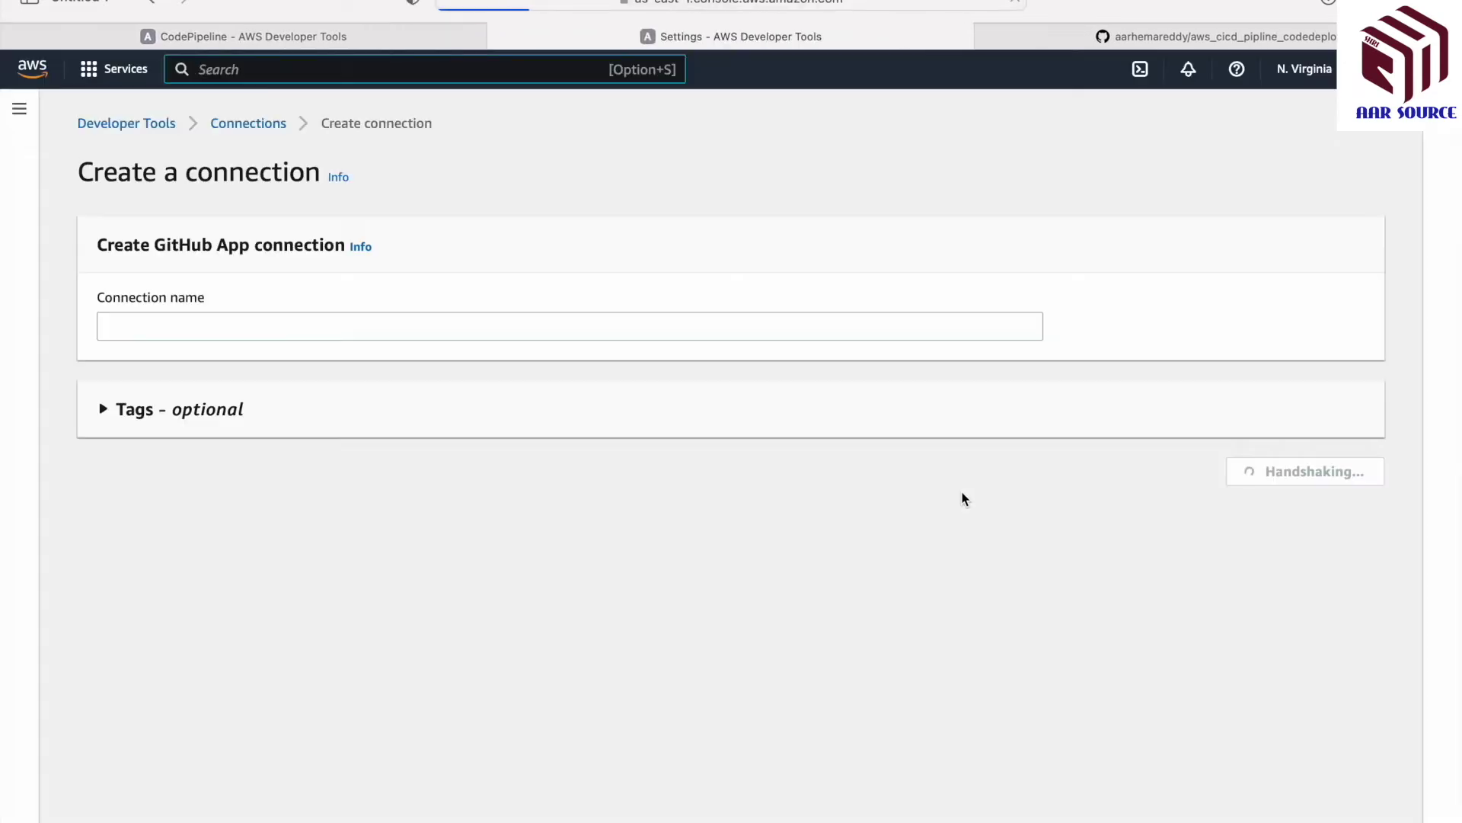
- Name the GitHub App connection AAR-CICD-GIT and proceed to its GitHub connection settings
{"action": "left_click", "coordinate": [702, 326]}
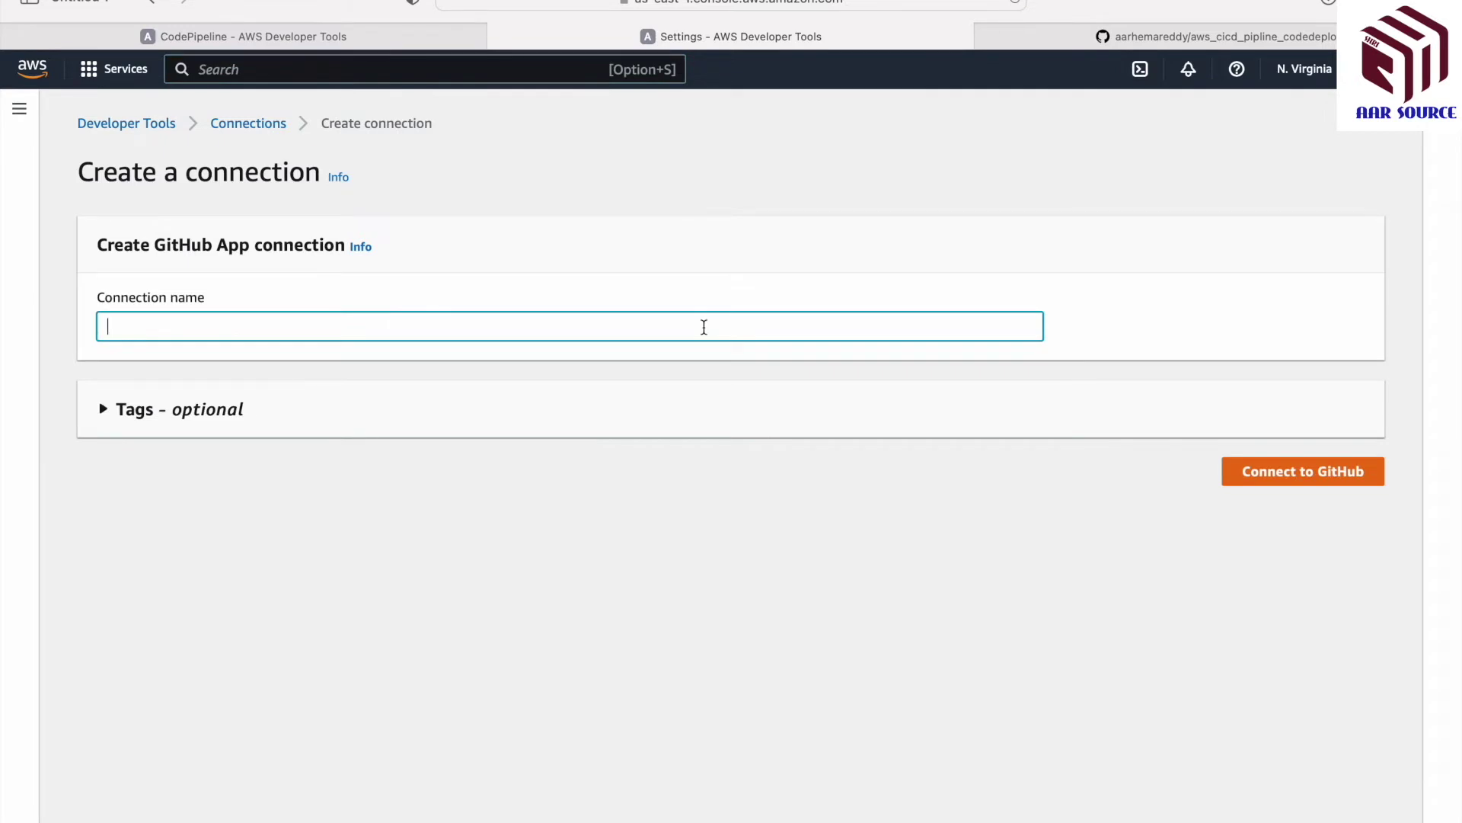
{"action": "type", "text": "AAR-CICD-GIT"}
{"action": "left_click", "coordinate": [1317, 479]}
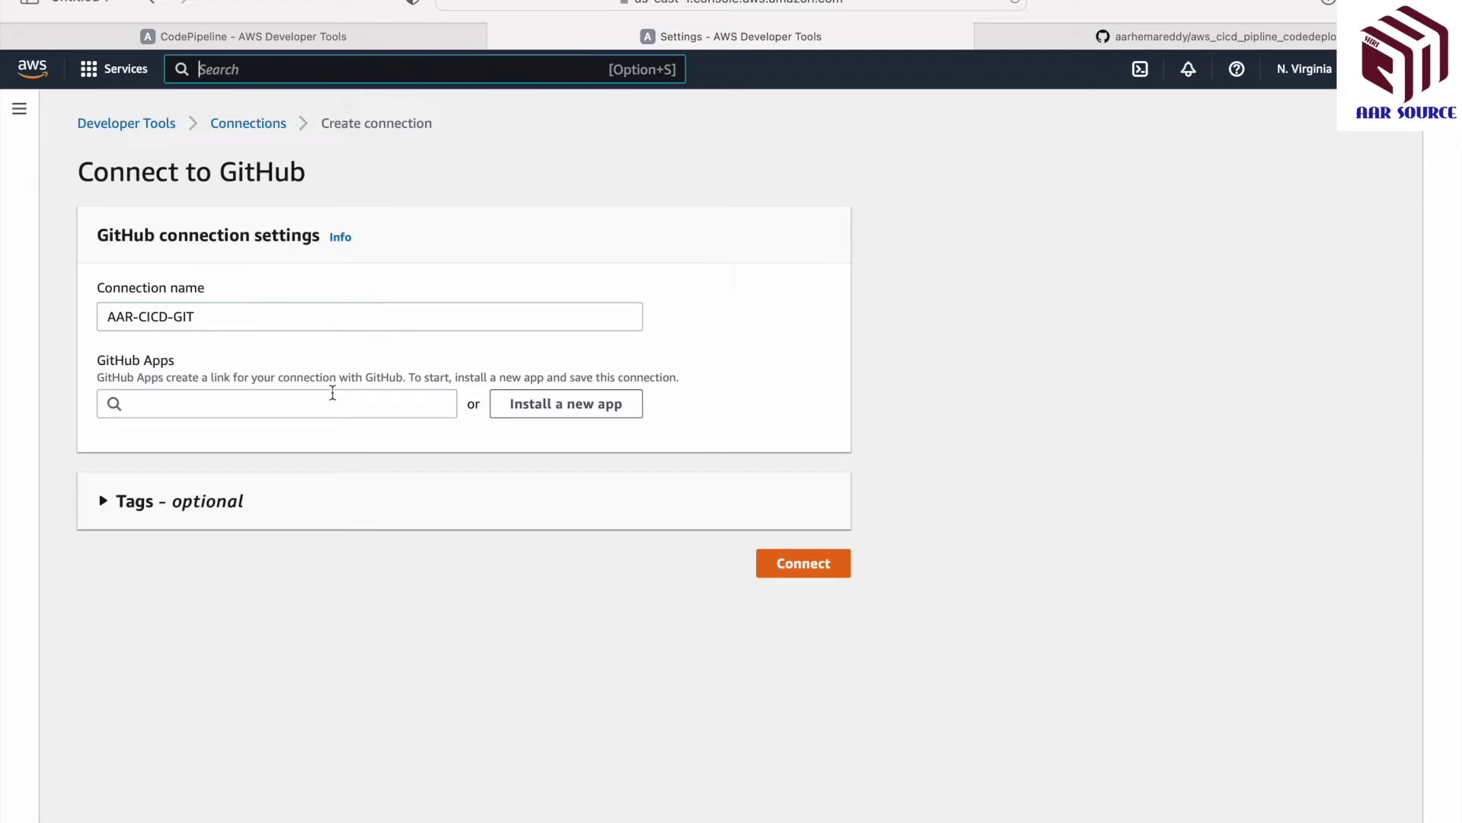
- Start installing the AWS Connector app on the personal GitHub account and confirm access with the saved account password
{"action": "left_click", "coordinate": [210, 397]}
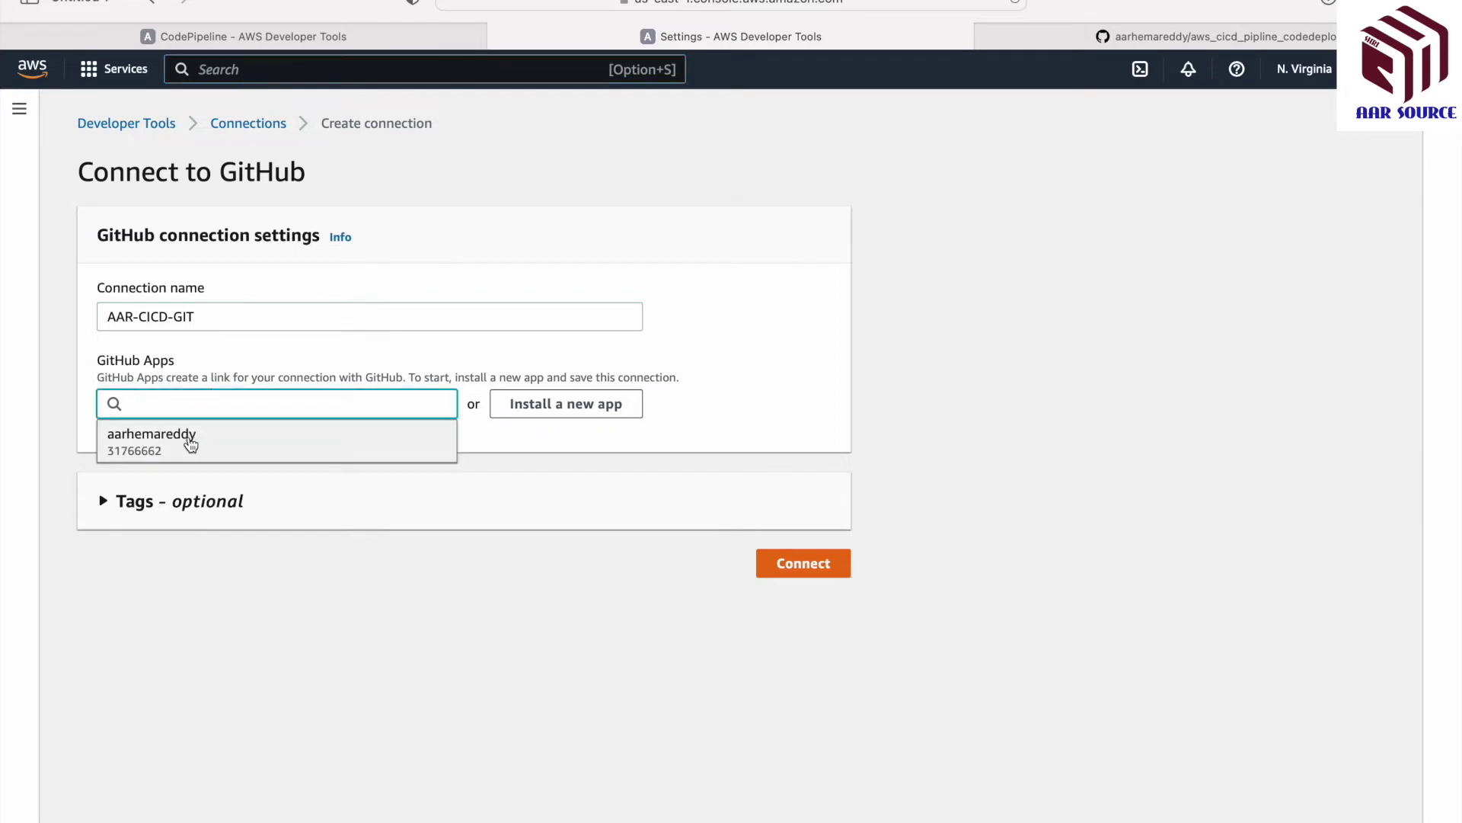
{"action": "left_click", "coordinate": [586, 445]}
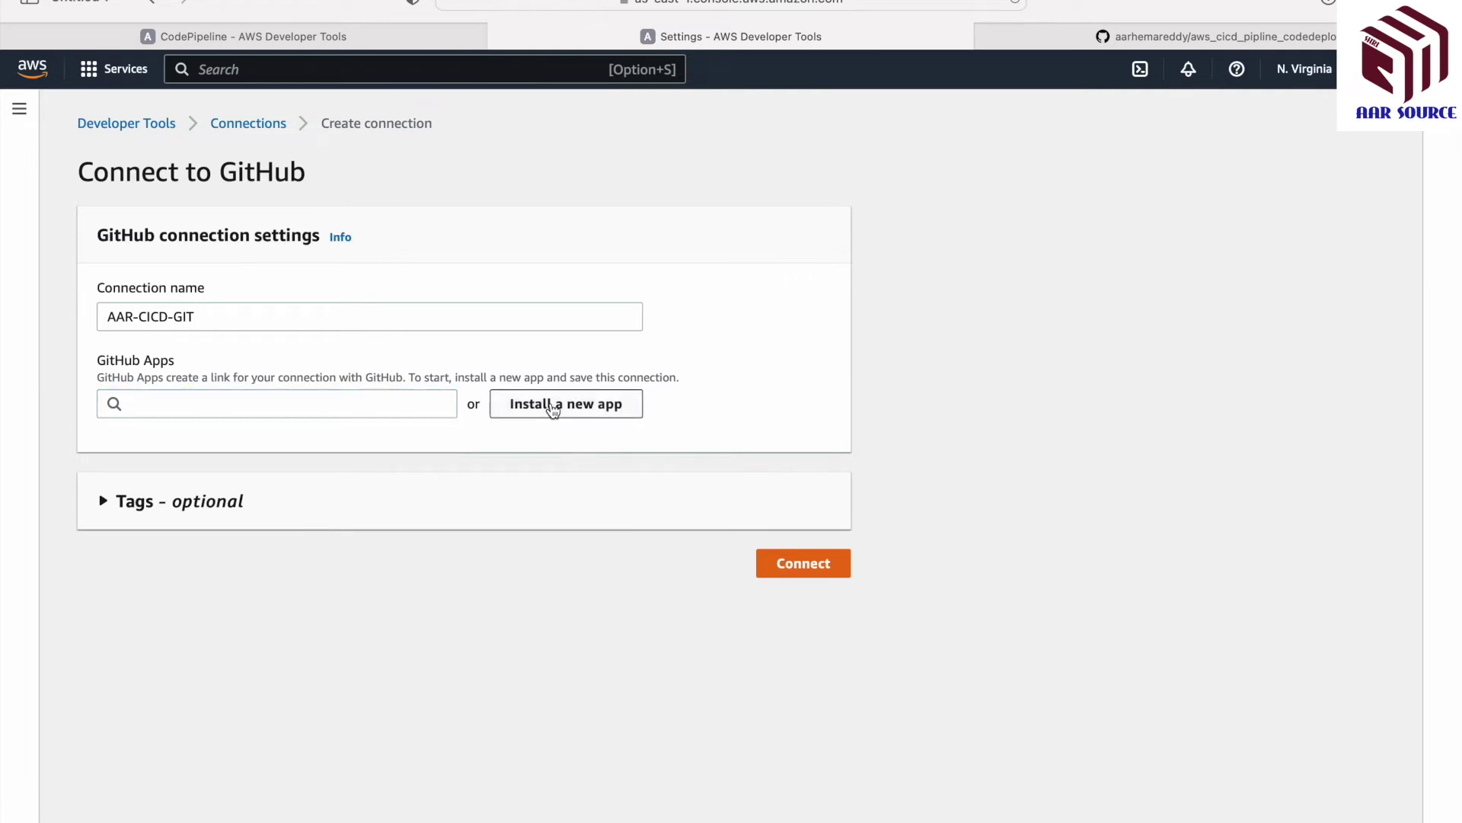
{"action": "left_click", "coordinate": [553, 409]}
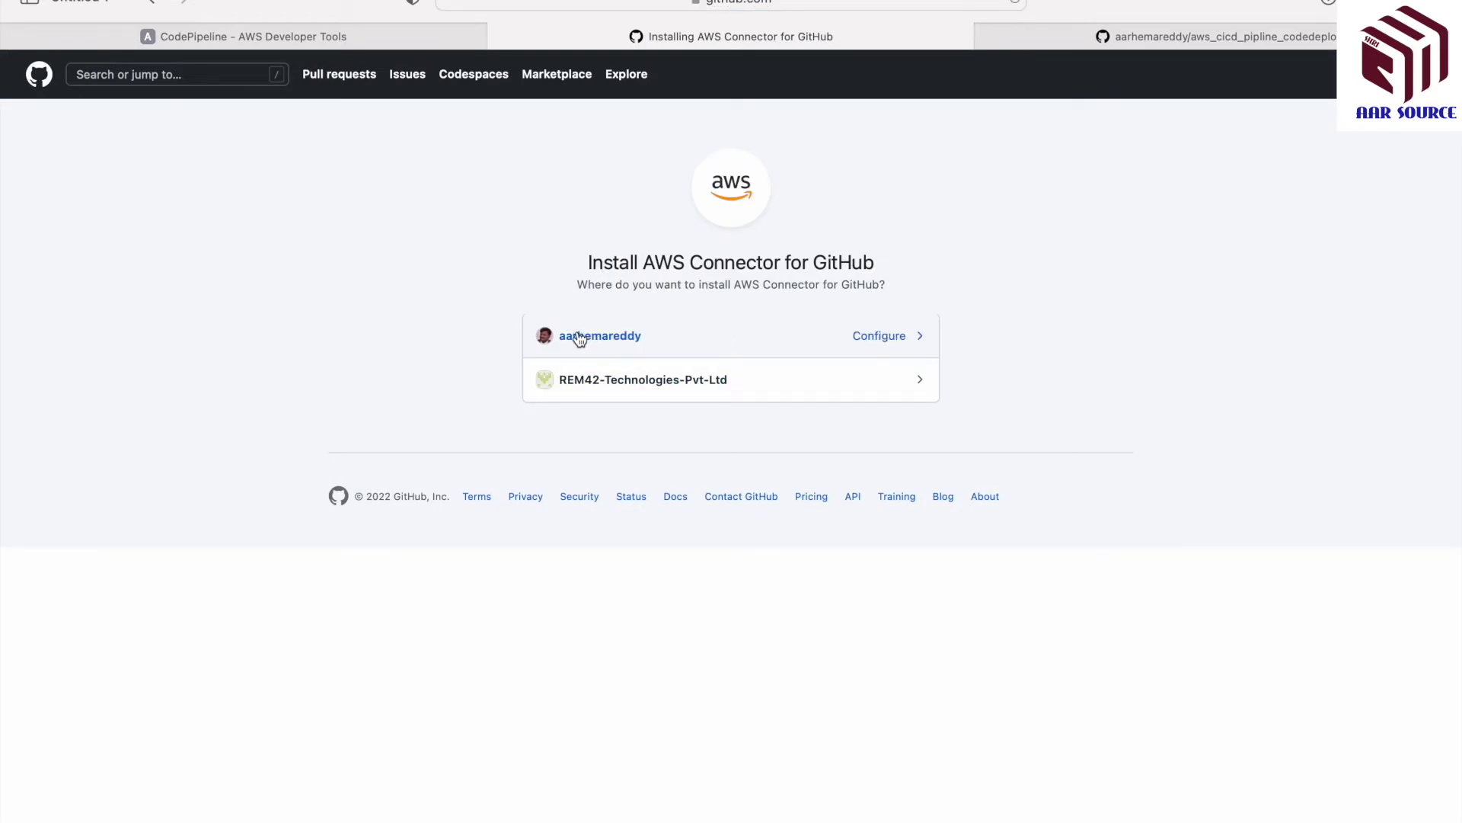
{"action": "left_click", "coordinate": [618, 338]}
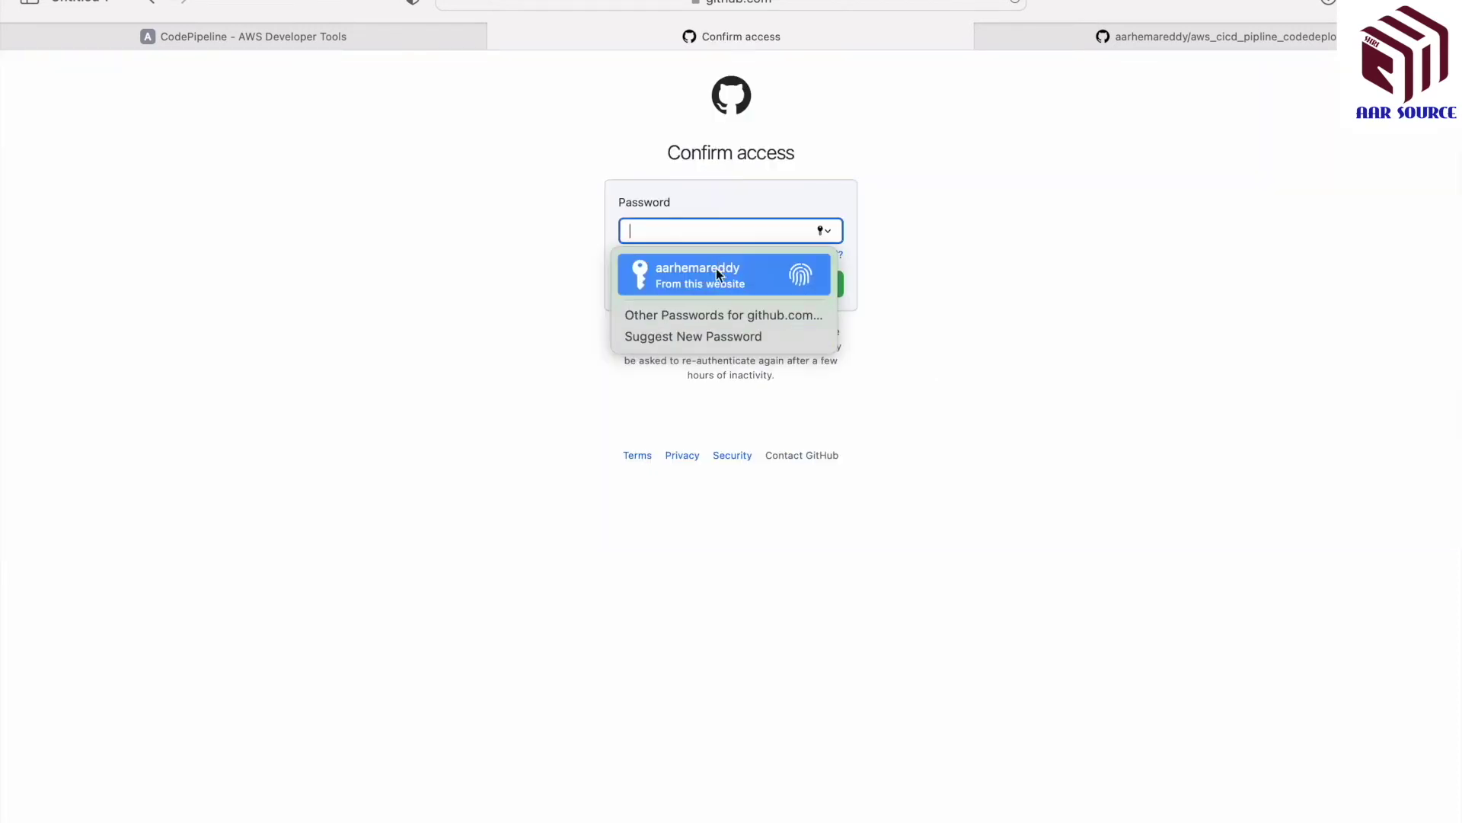
{"action": "left_click", "coordinate": [716, 272]}
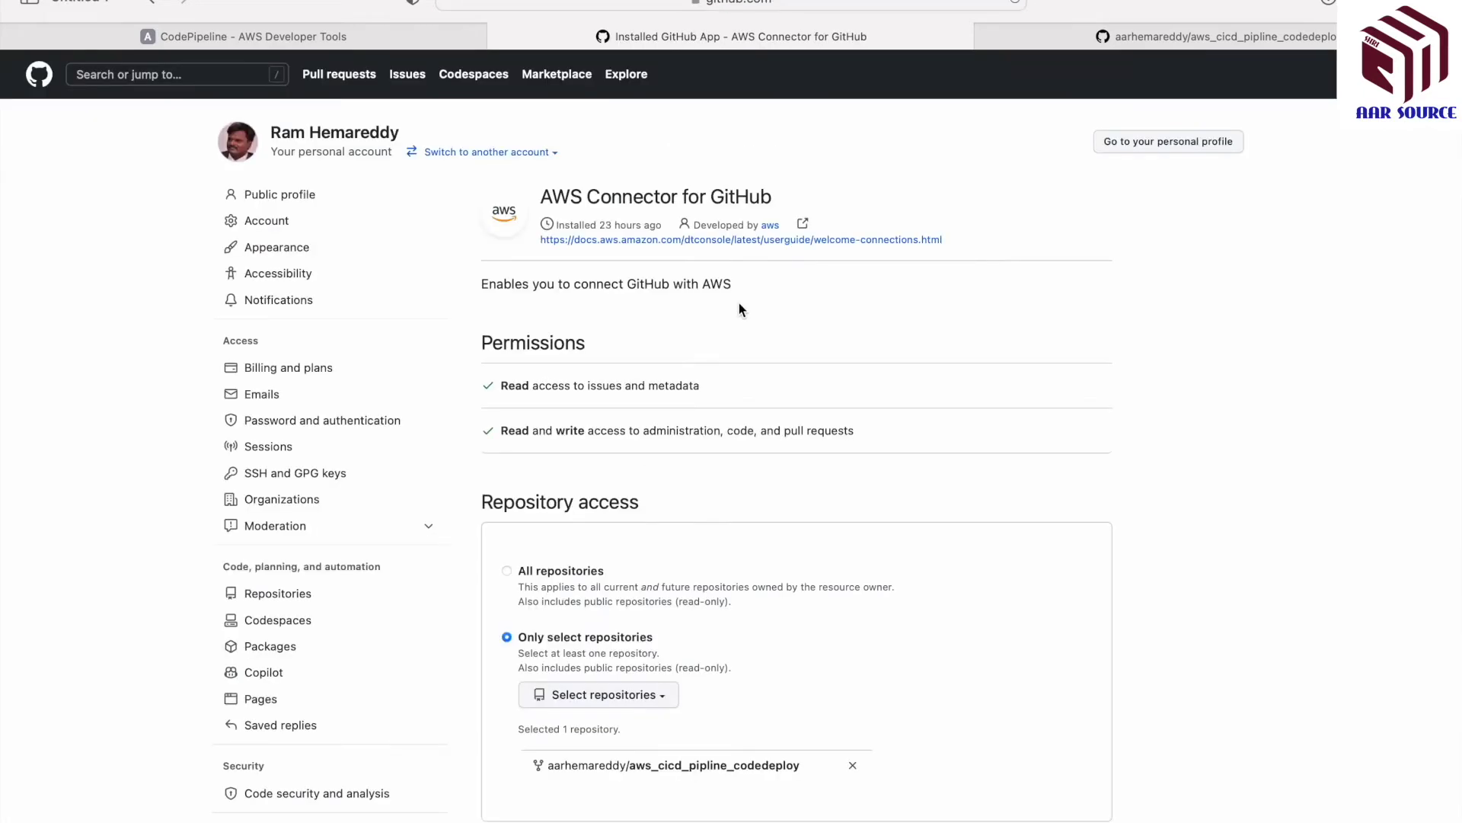
- Check the AWS Connector's permissions and repository access, comparing the selected repository with the aws_cicd_pipline_codedeploy repository page
{"action": "scroll", "coordinate": [756, 345], "scroll_direction": "down", "scroll_amount": 3}
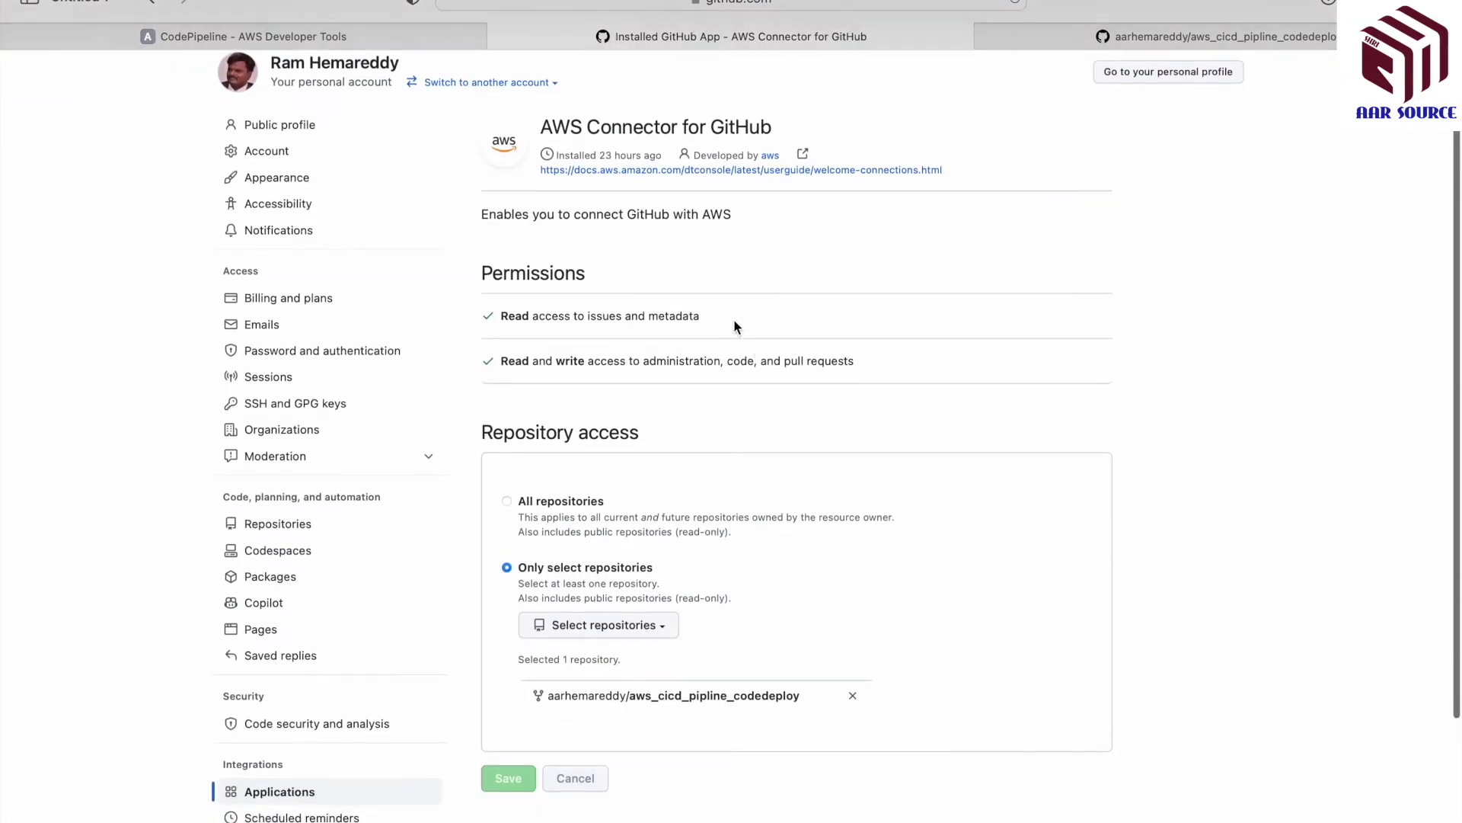
{"action": "scroll", "coordinate": [716, 415], "scroll_direction": "down", "scroll_amount": 2}
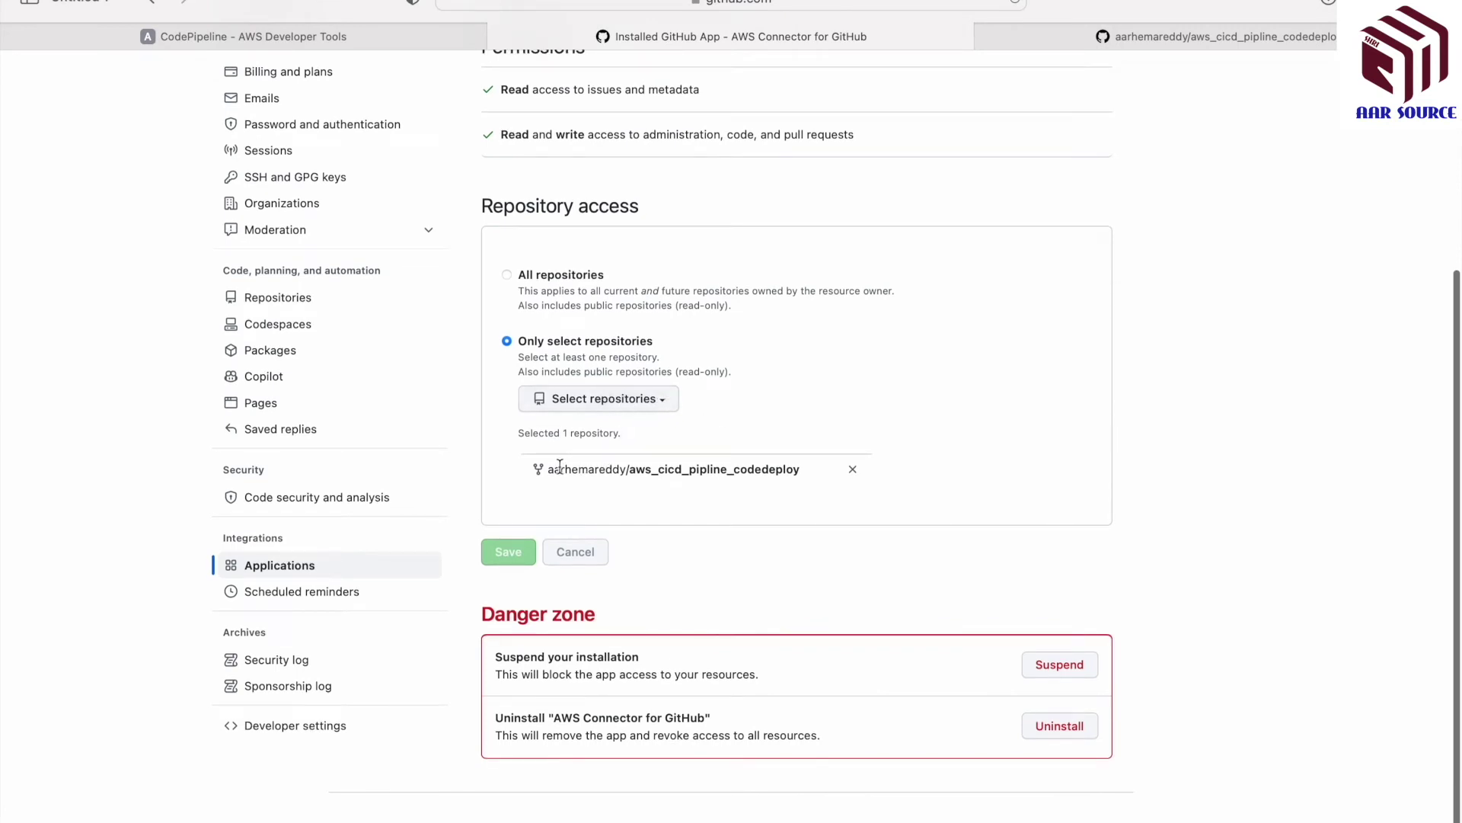
{"action": "left_click_drag", "start_coordinate": [549, 470], "coordinate": [778, 470]}
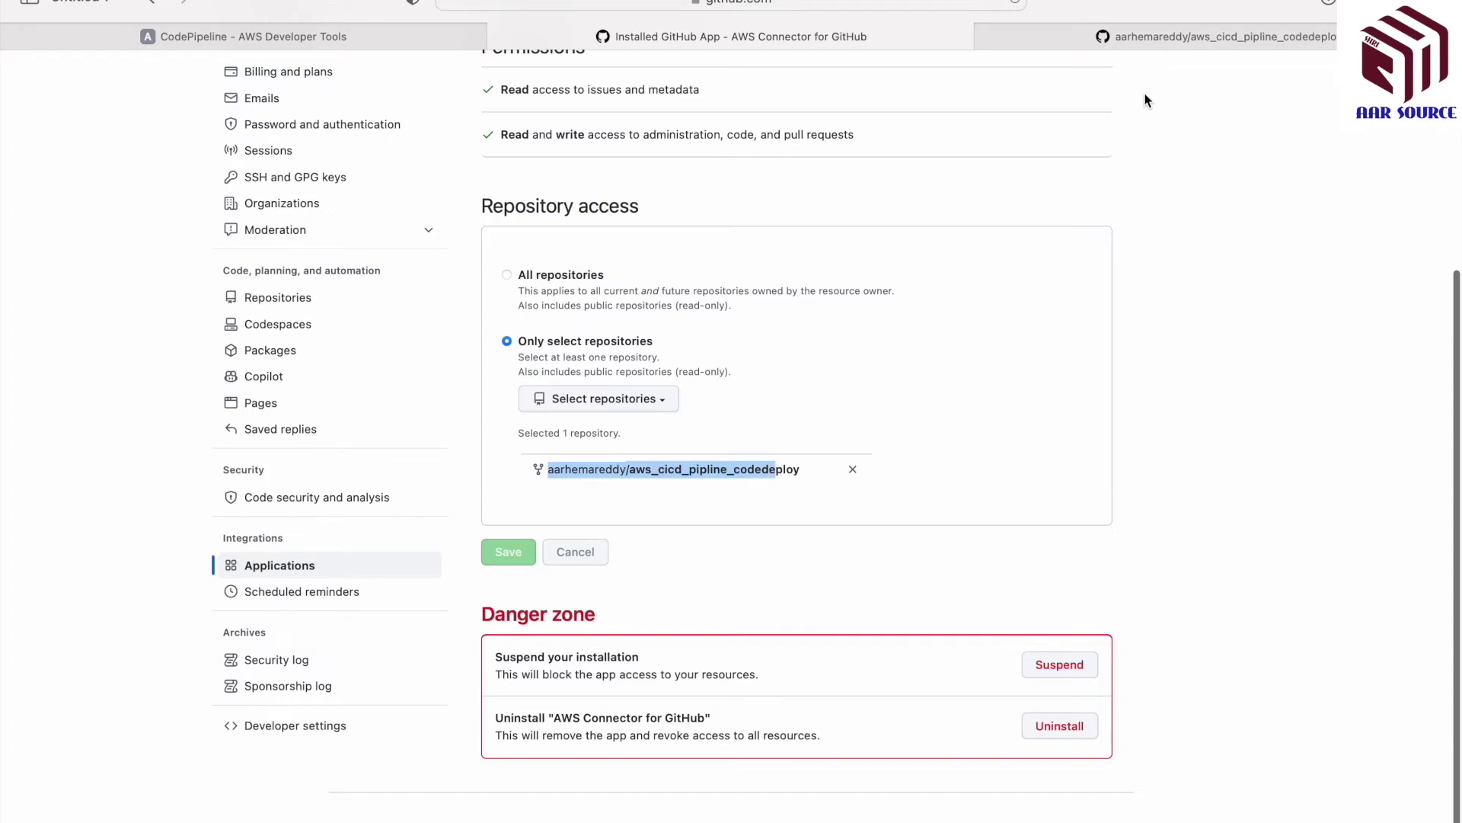
{"action": "left_click", "coordinate": [1162, 39]}
{"action": "scroll", "coordinate": [322, 153], "scroll_direction": "up", "scroll_amount": 3}
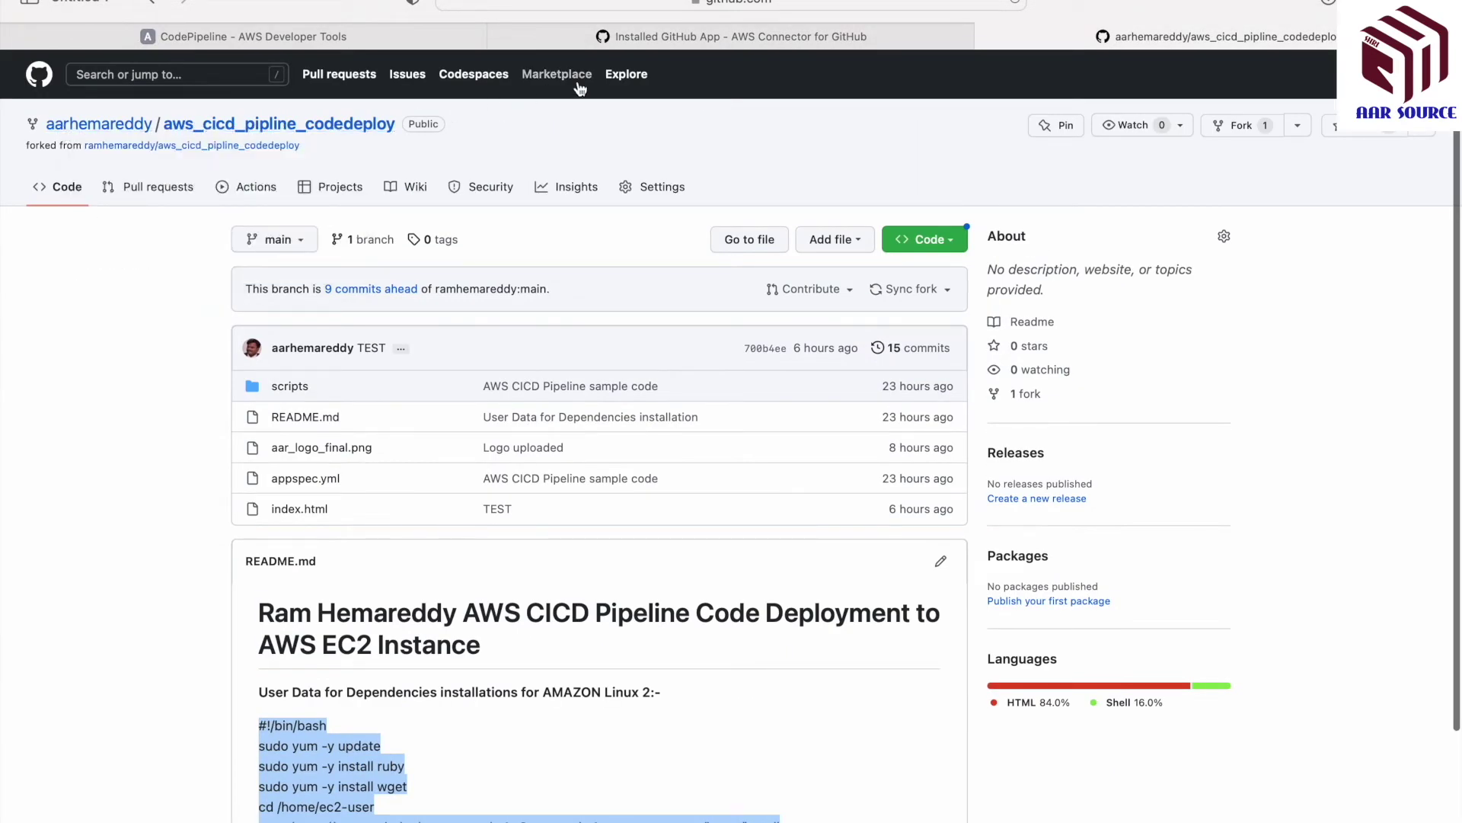
{"action": "left_click", "coordinate": [732, 32]}
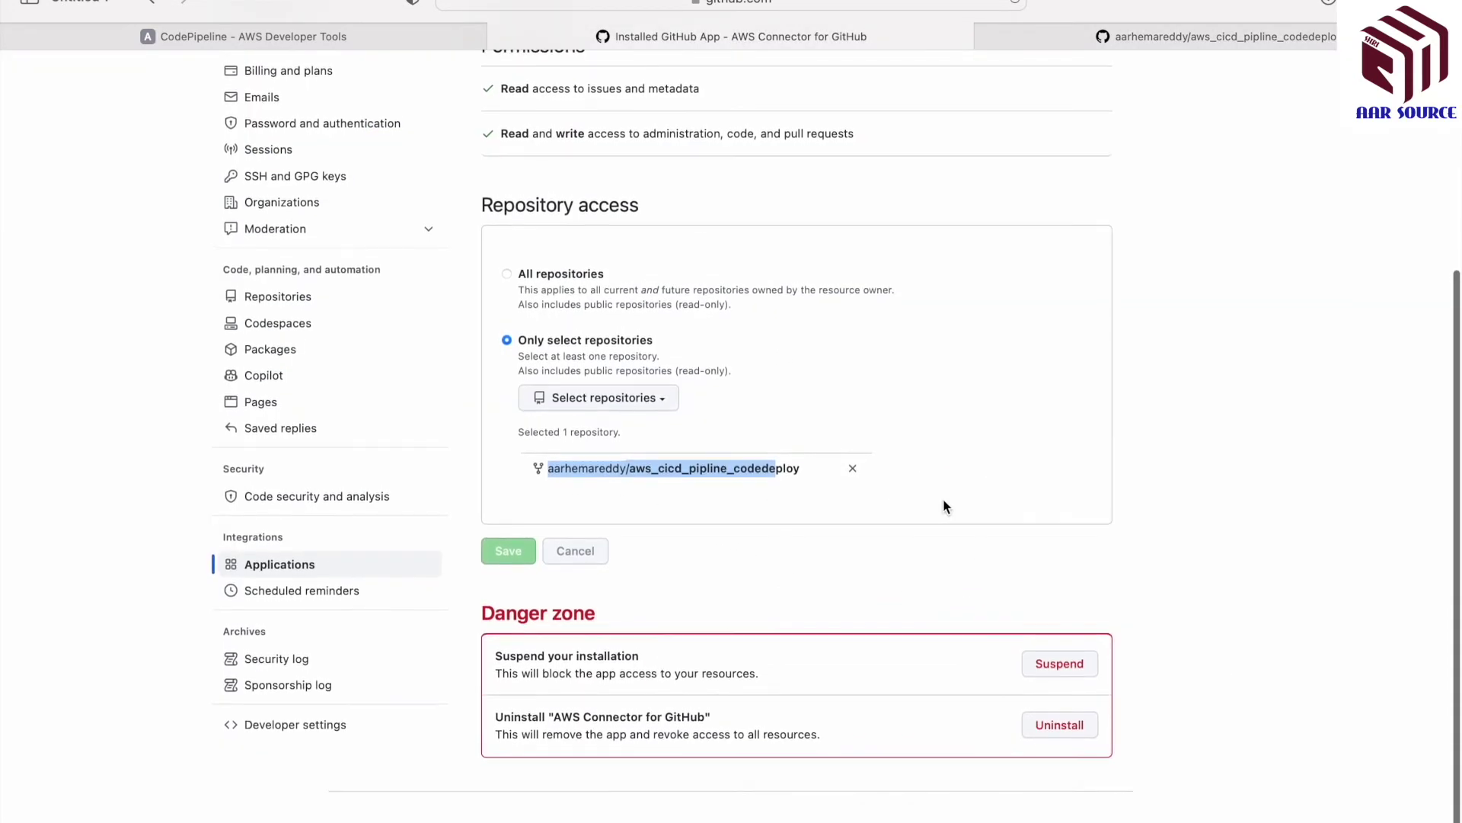
{"action": "scroll", "coordinate": [947, 506], "scroll_direction": "up", "scroll_amount": 5}
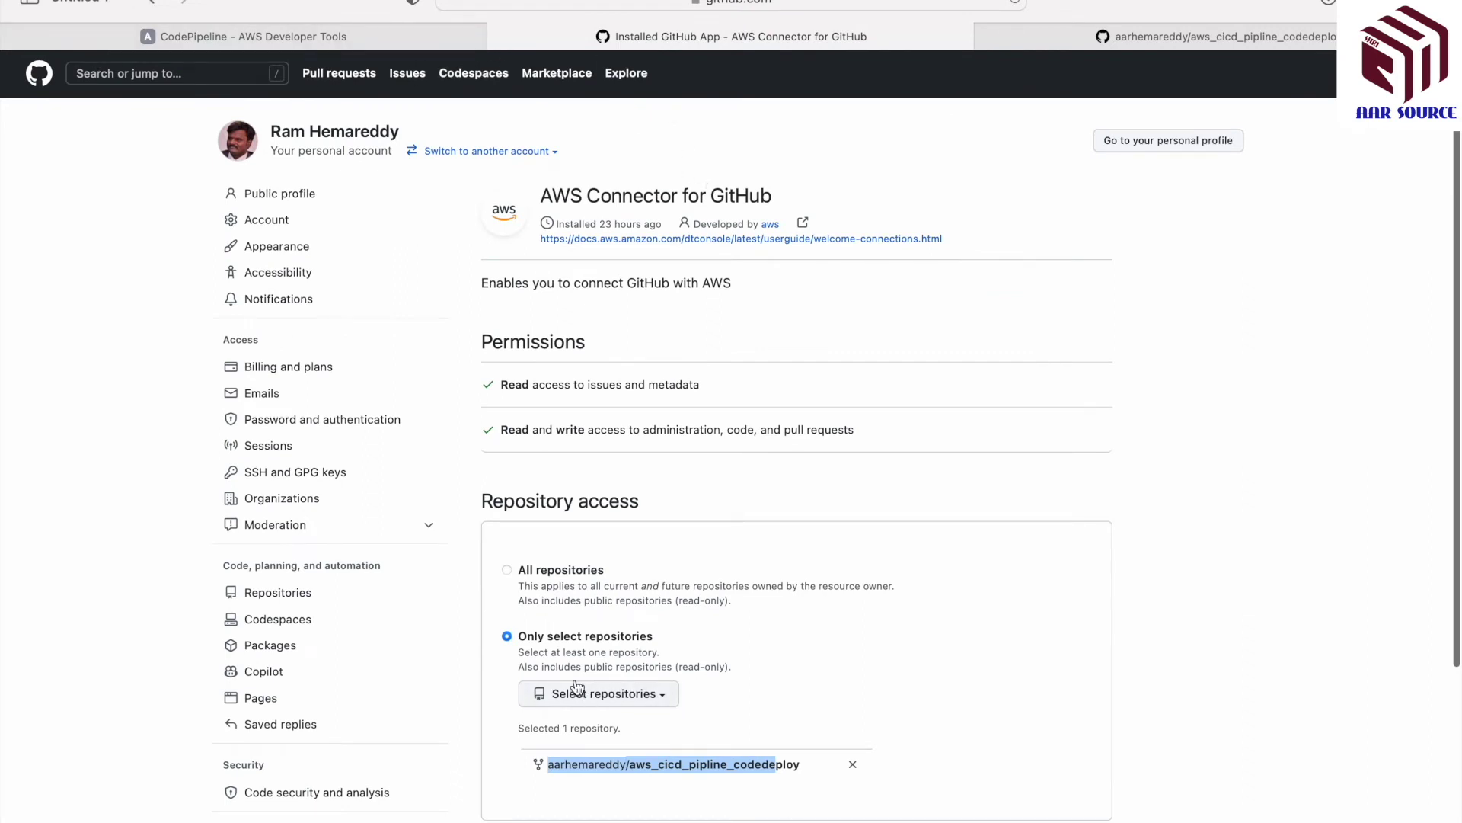
- Try access to all repositories, then restrict the connector to only the selected aws_cicd_pipline_codedeploy repository
{"action": "left_click", "coordinate": [507, 570]}
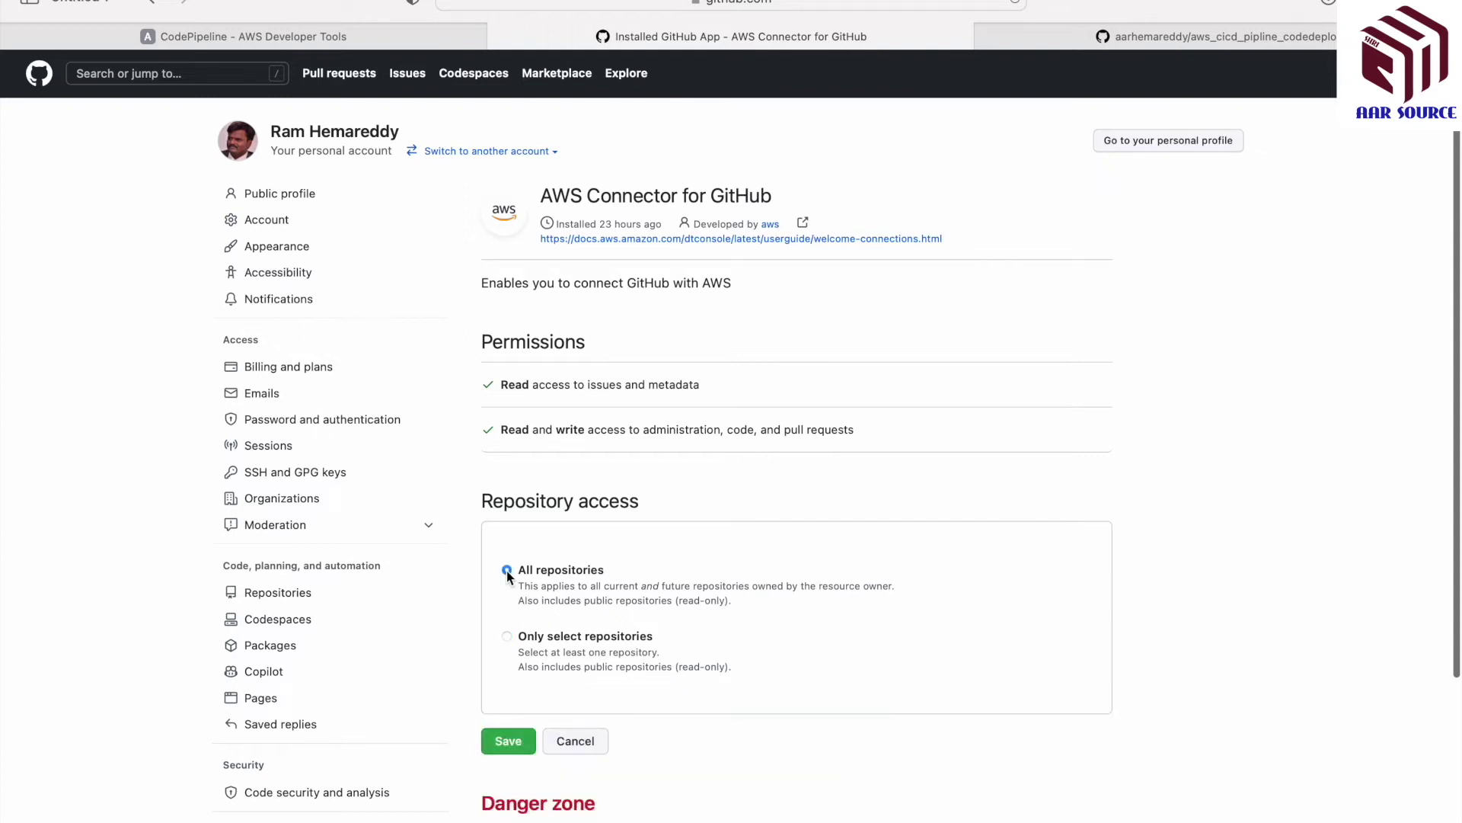
{"action": "left_click", "coordinate": [508, 636]}
{"action": "scroll", "coordinate": [509, 636], "scroll_direction": "down", "scroll_amount": 3}
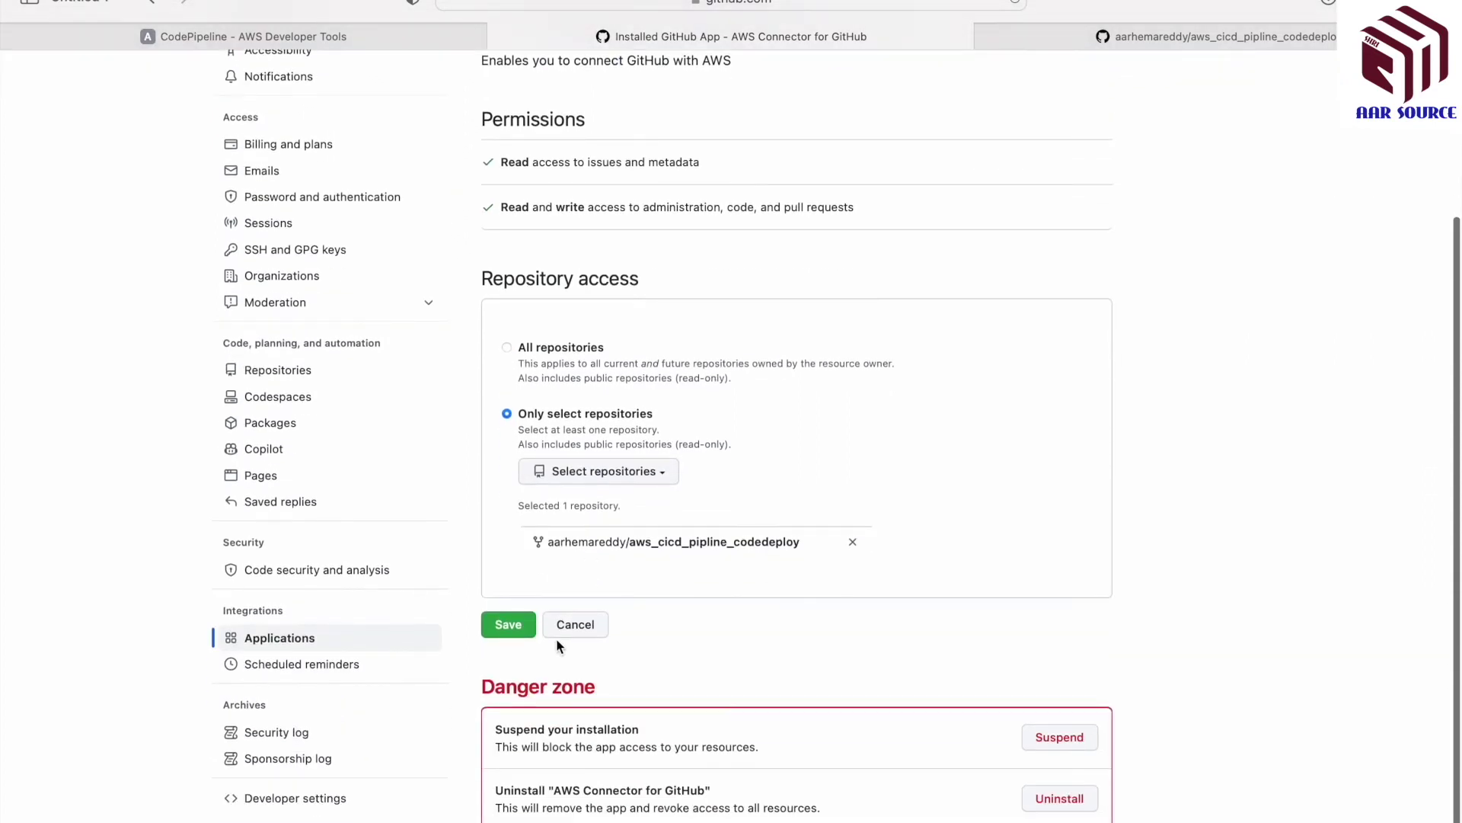
{"action": "left_click", "coordinate": [652, 472]}
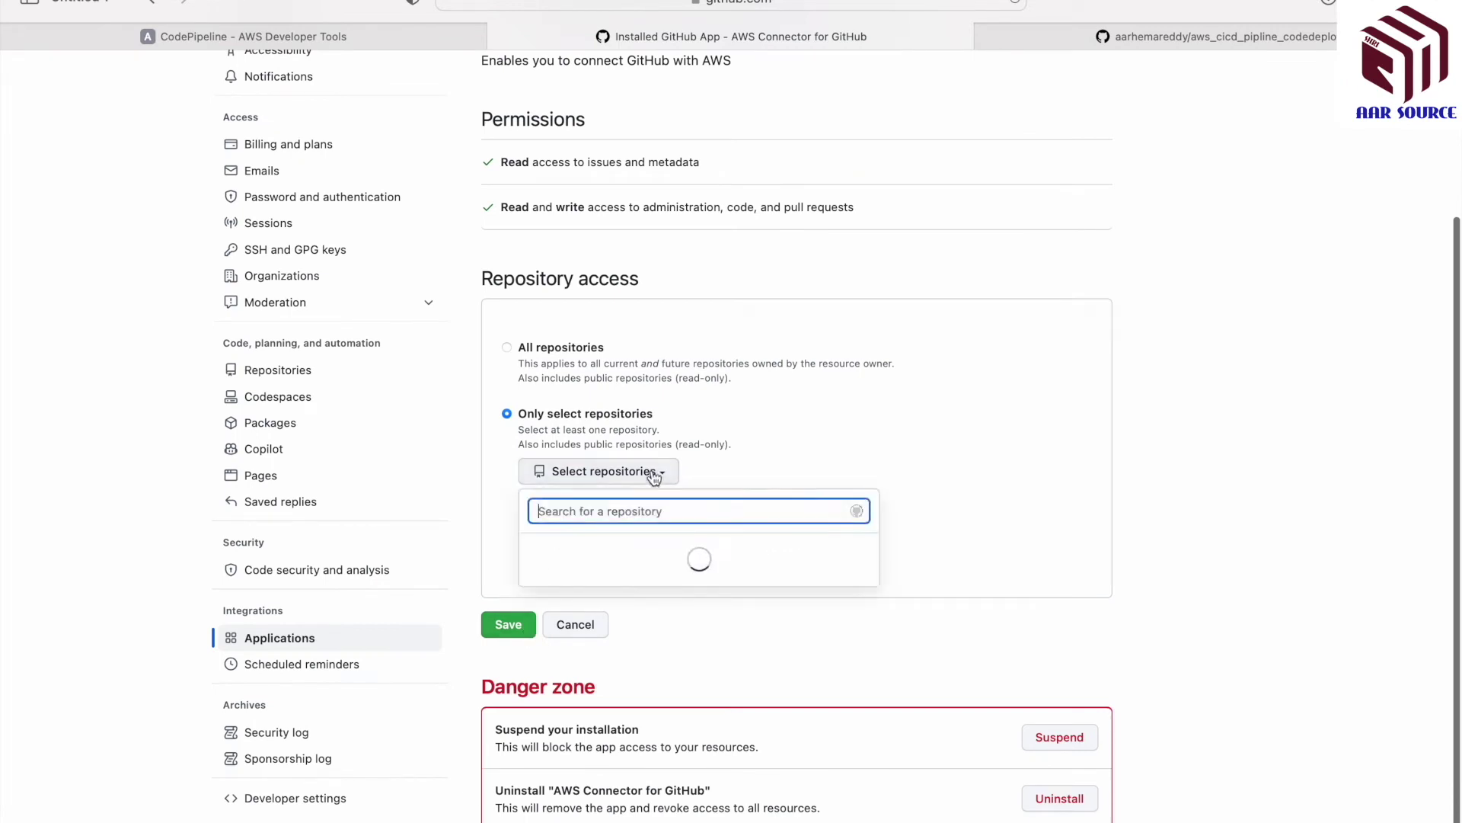
{"action": "left_click", "coordinate": [617, 547]}
- Save the connector's repository access, decline resending the form, and complete the AAR-CICD-GIT connection to GitHub
{"action": "left_click", "coordinate": [508, 624]}
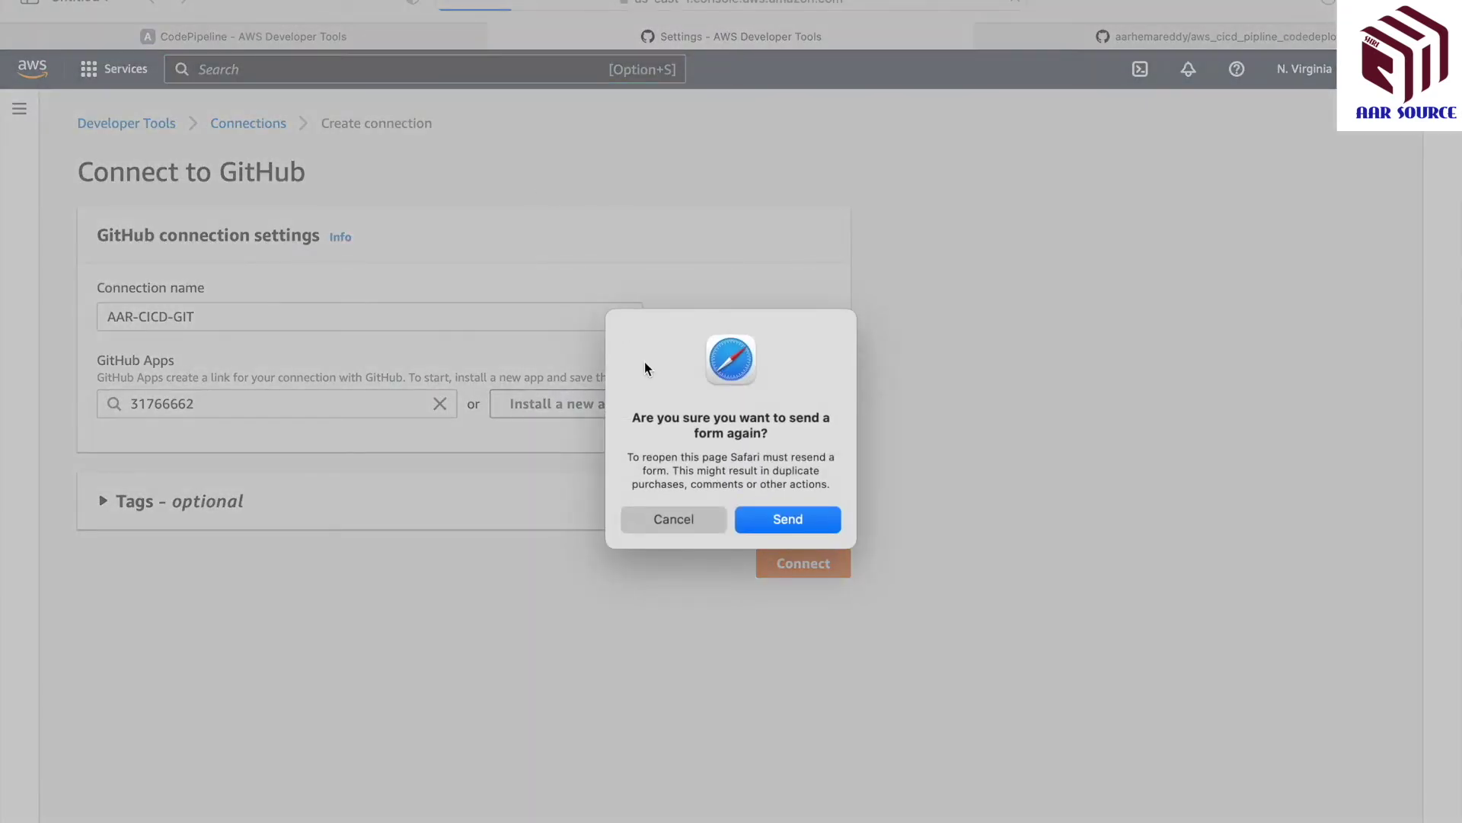
{"action": "left_click", "coordinate": [673, 519]}
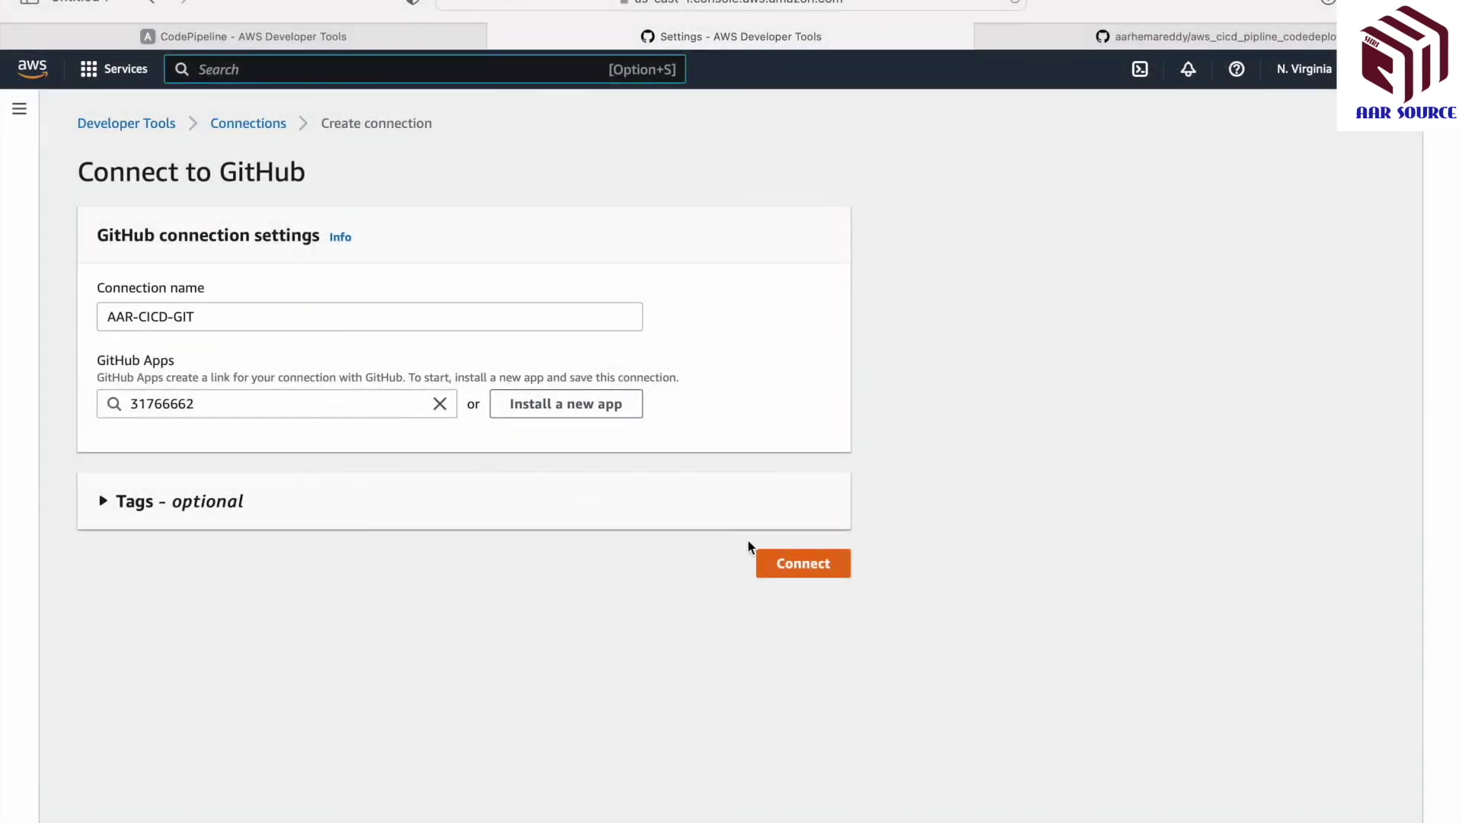
{"action": "left_click", "coordinate": [794, 564]}
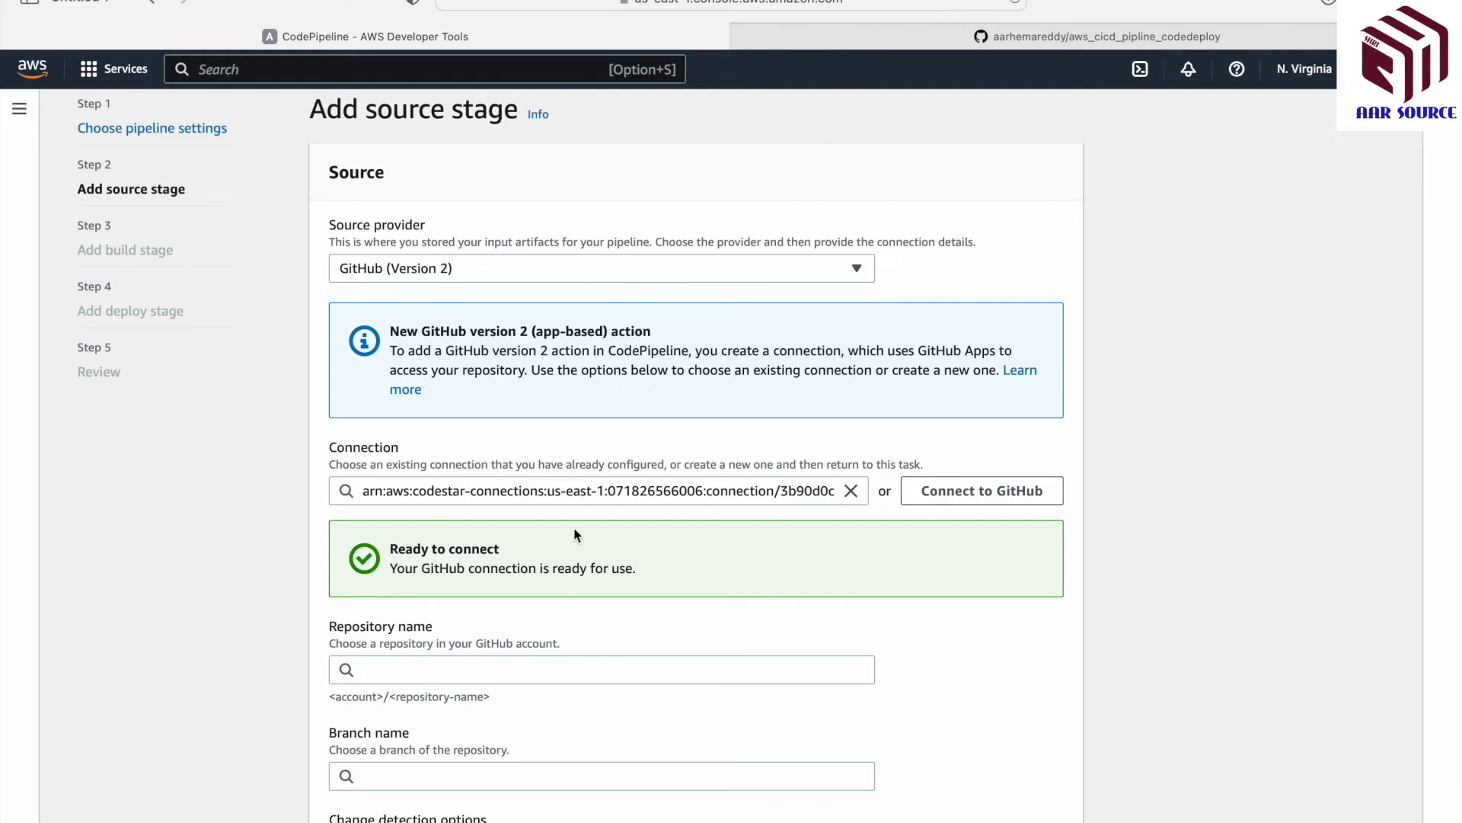
- Choose aws_cicd_pipline_codedeploy as the source stage's repository
{"action": "scroll", "coordinate": [681, 537], "scroll_direction": "down", "scroll_amount": 3}
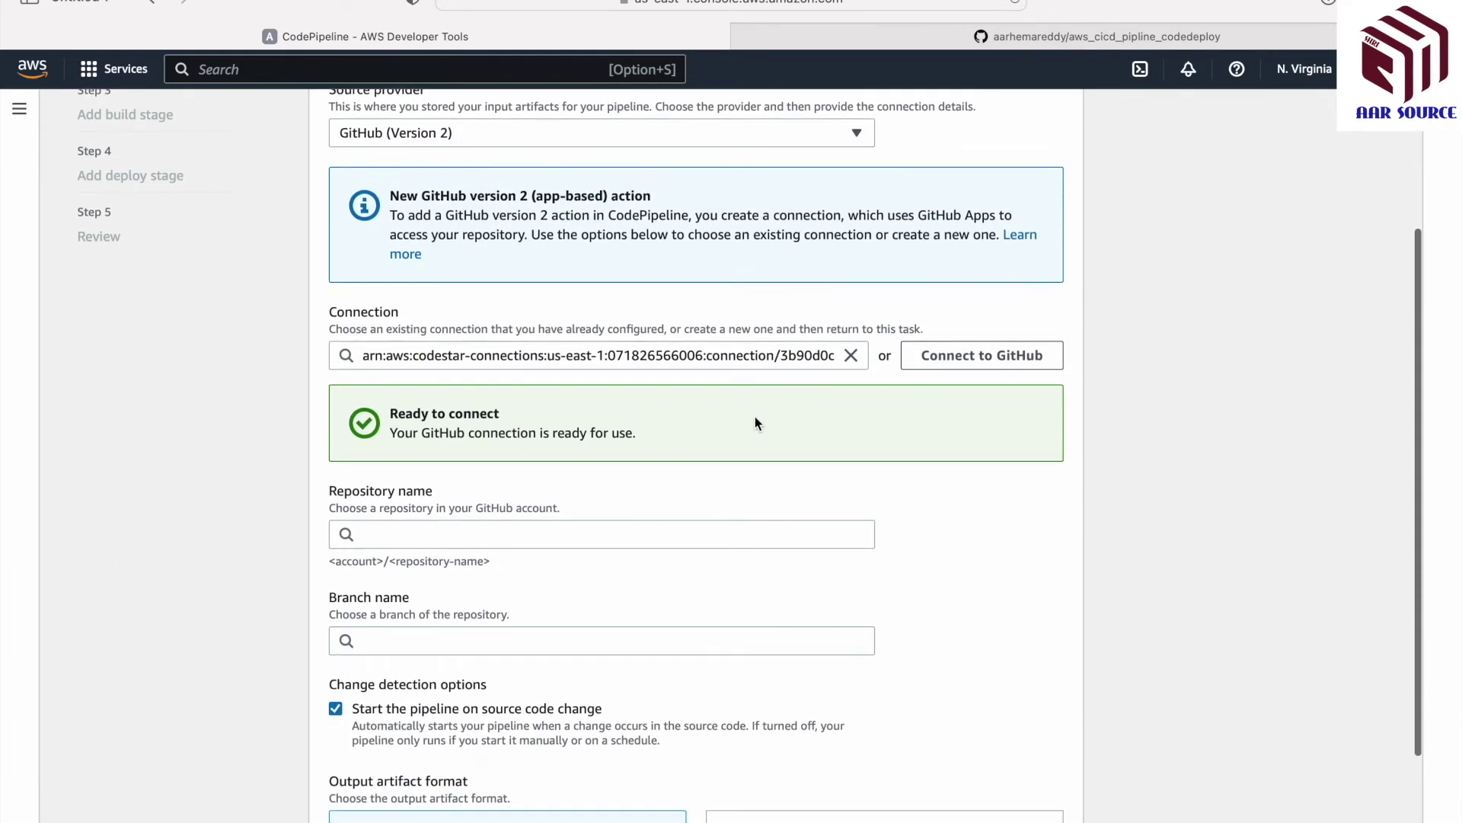
{"action": "scroll", "coordinate": [755, 421], "scroll_direction": "down", "scroll_amount": 1}
{"action": "left_click_drag", "start_coordinate": [330, 434], "coordinate": [479, 447]}
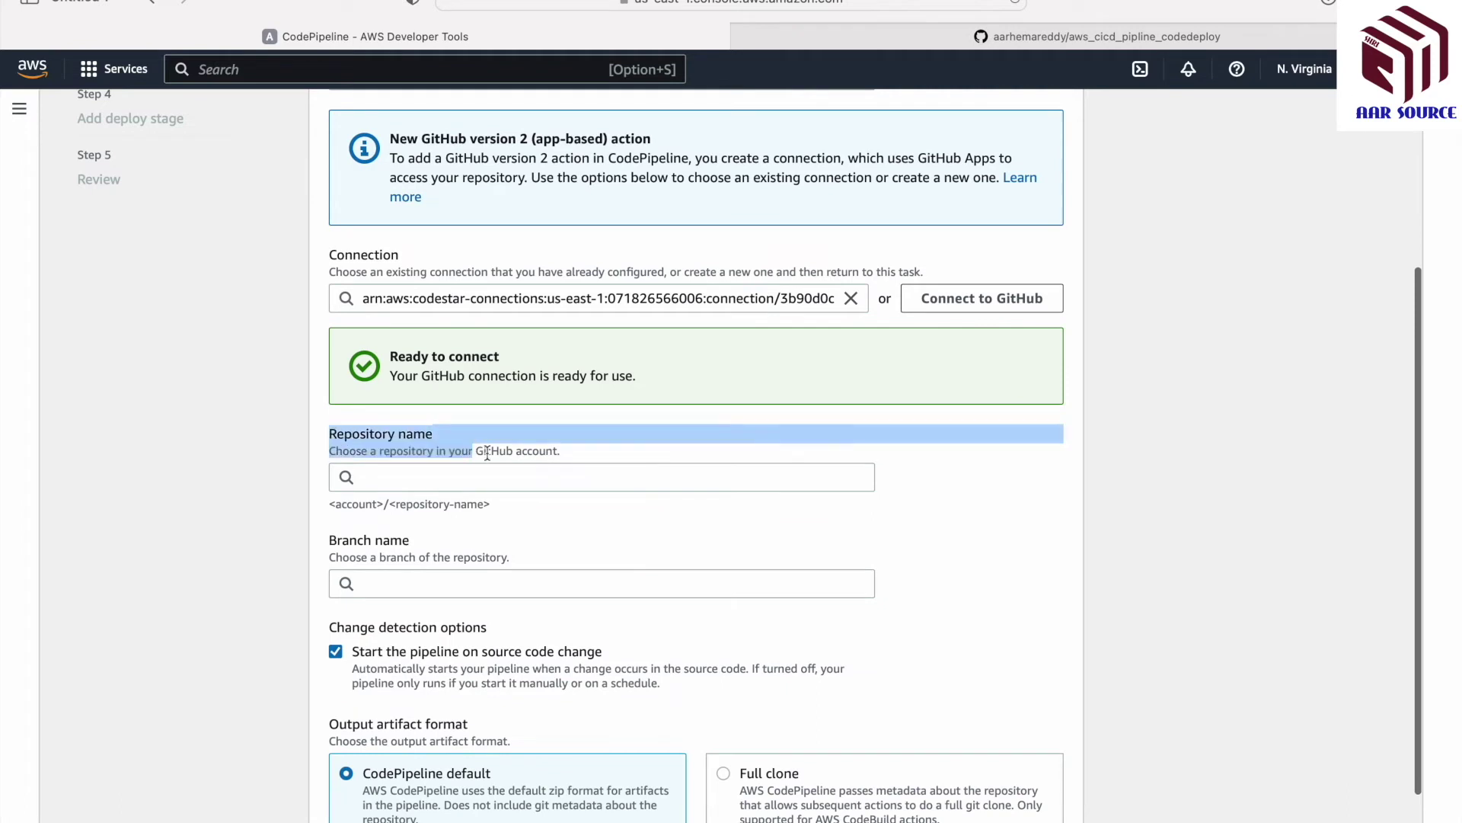
{"action": "left_click", "coordinate": [701, 479]}
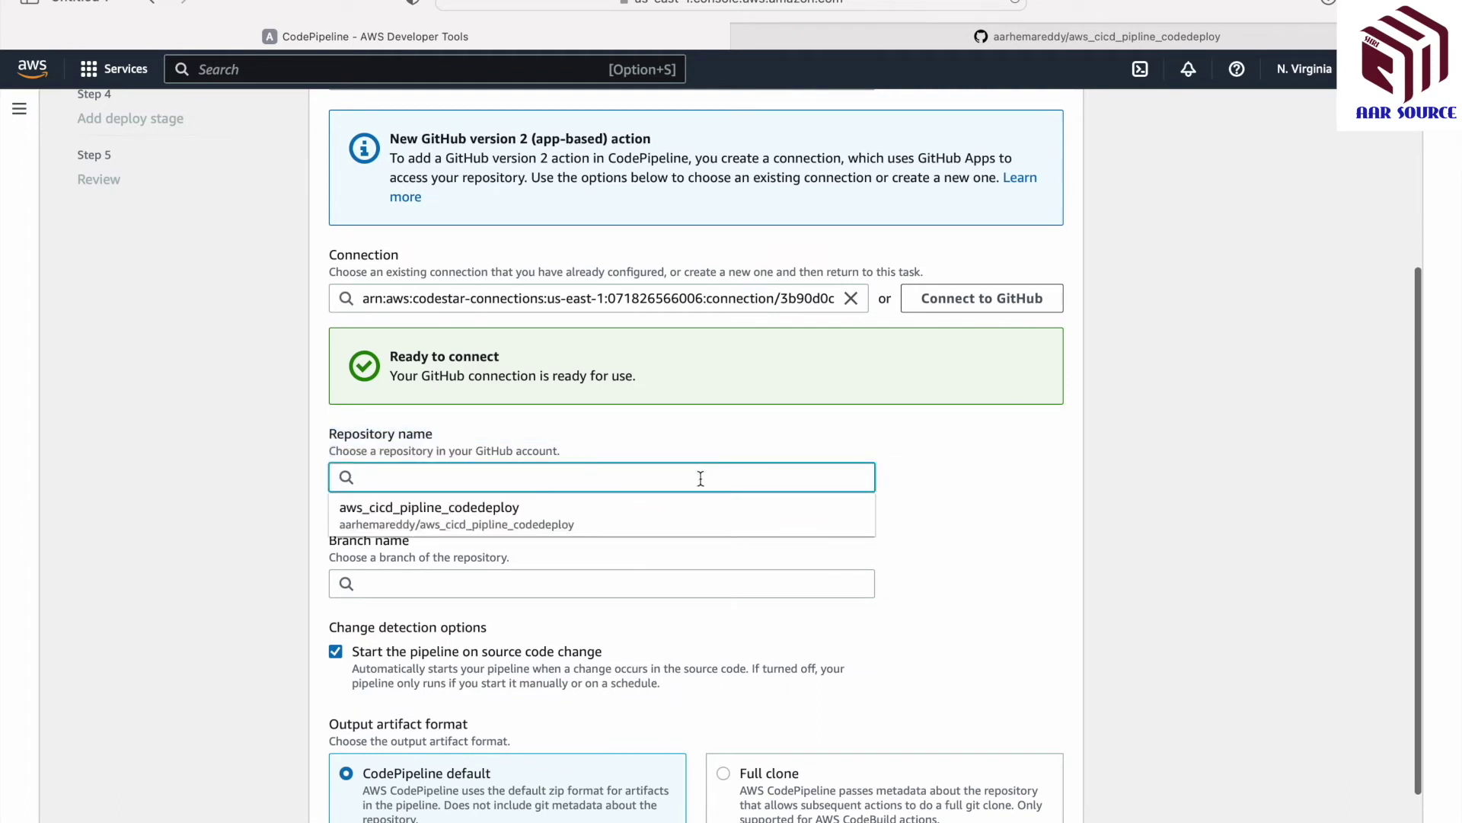
{"action": "left_click", "coordinate": [407, 518]}
{"action": "scroll", "coordinate": [746, 505], "scroll_direction": "down", "scroll_amount": 2}
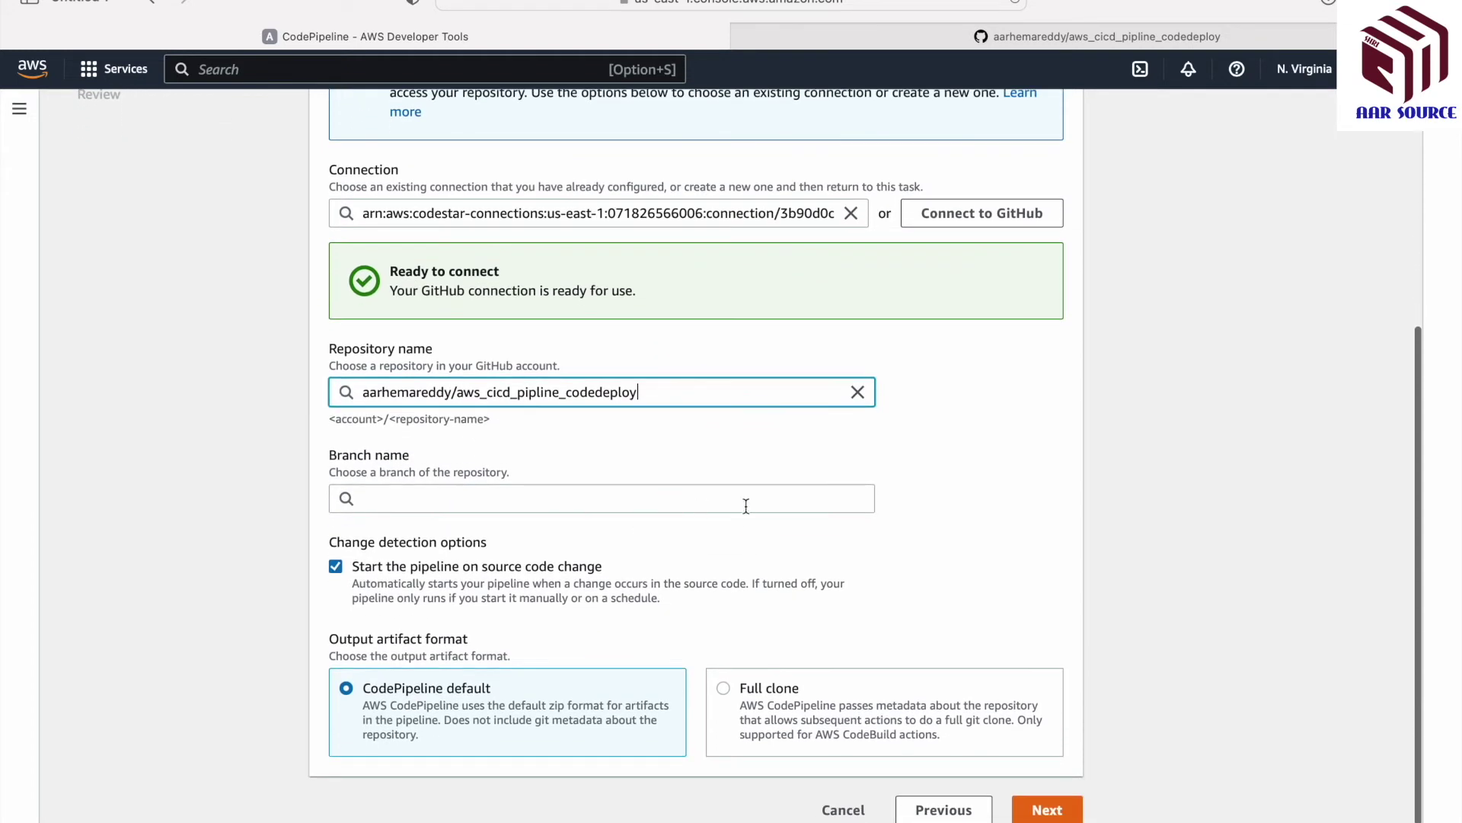
- Set the source branch to main, keep the CodePipeline default artifact format, and continue to the build stage
{"action": "left_click", "coordinate": [792, 498]}
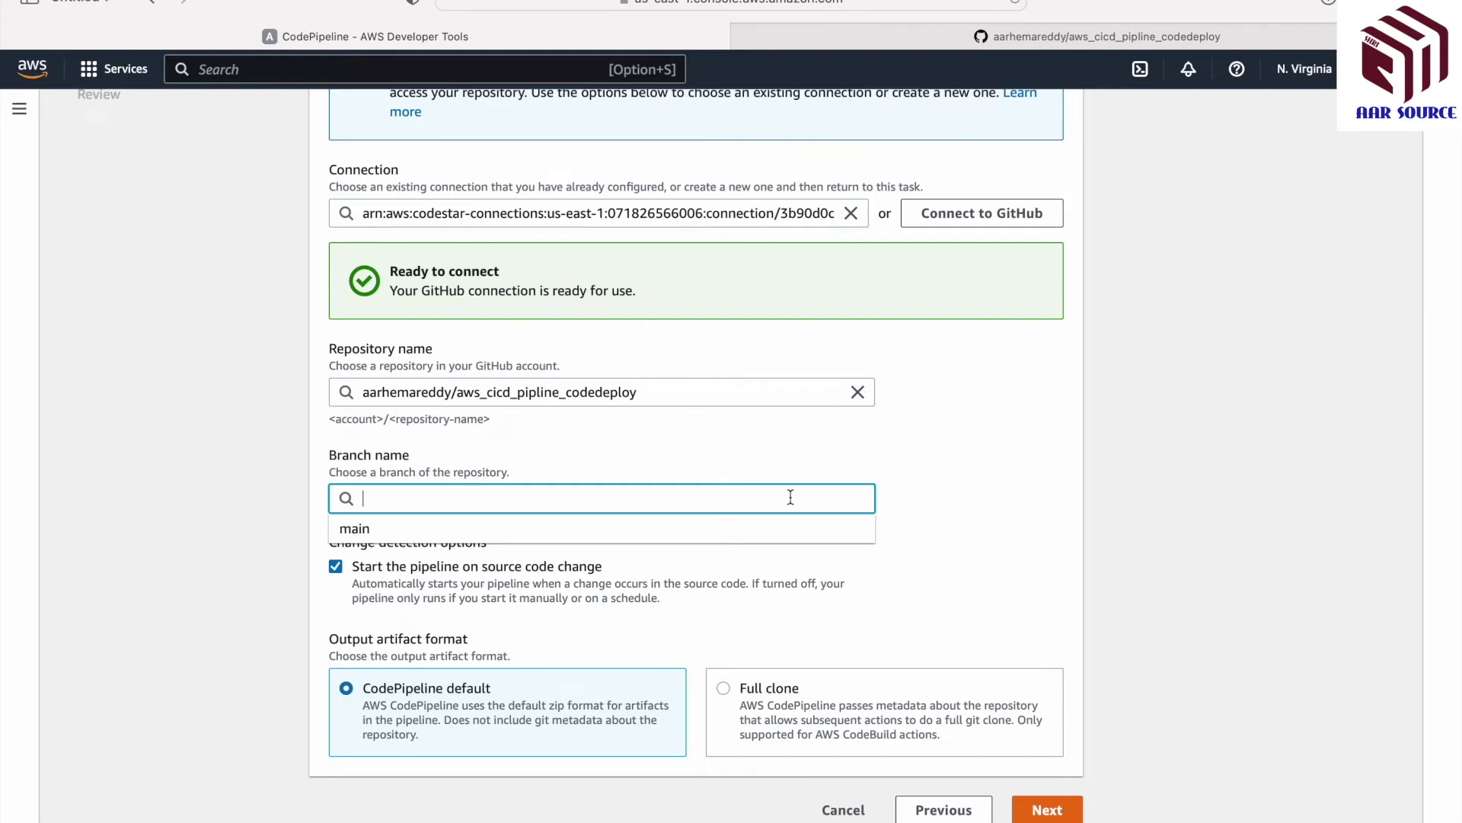
{"action": "left_click", "coordinate": [744, 531]}
{"action": "scroll", "coordinate": [743, 533], "scroll_direction": "down", "scroll_amount": 1}
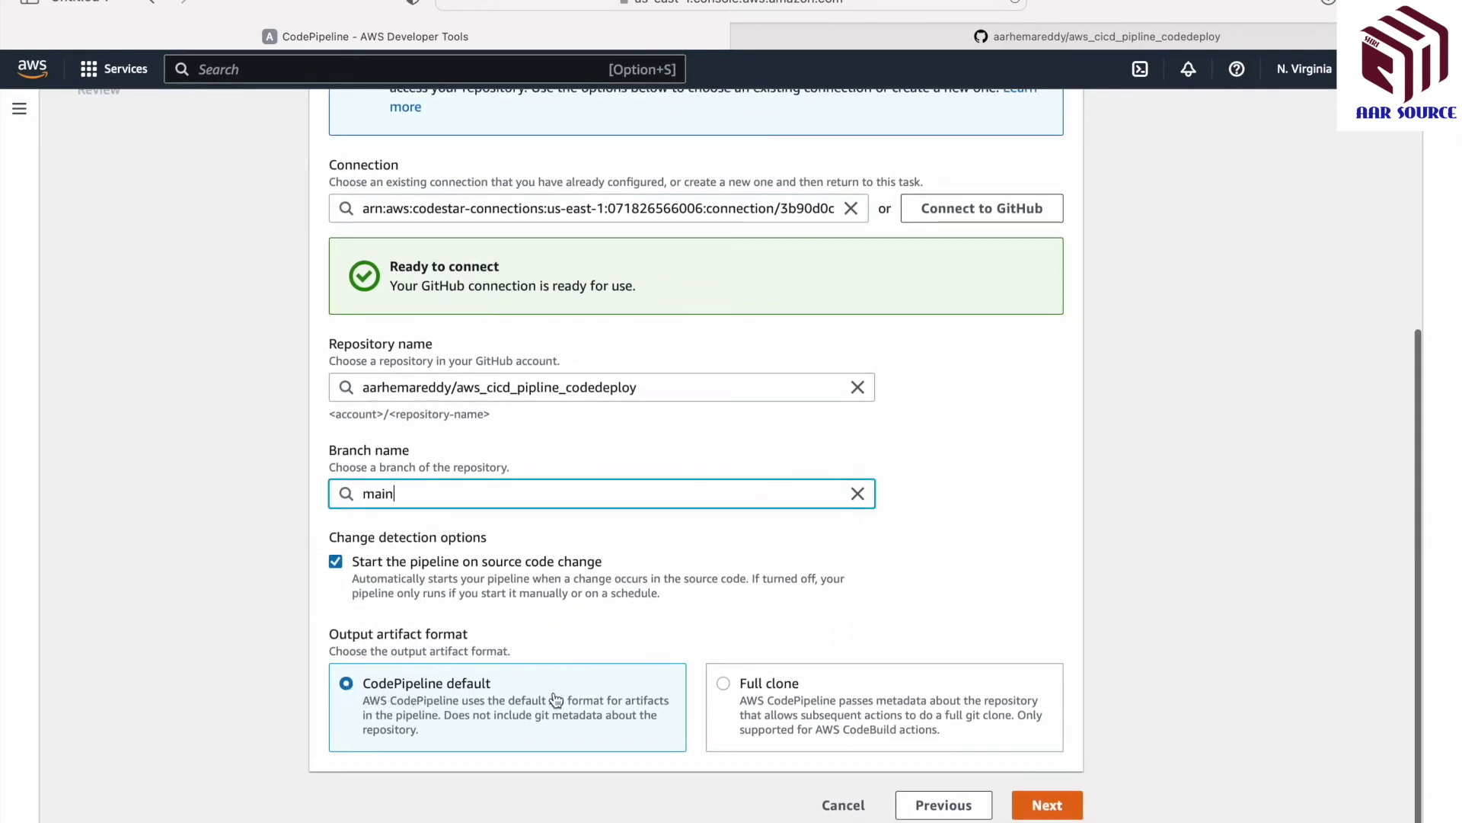
{"action": "left_click", "coordinate": [1048, 806]}
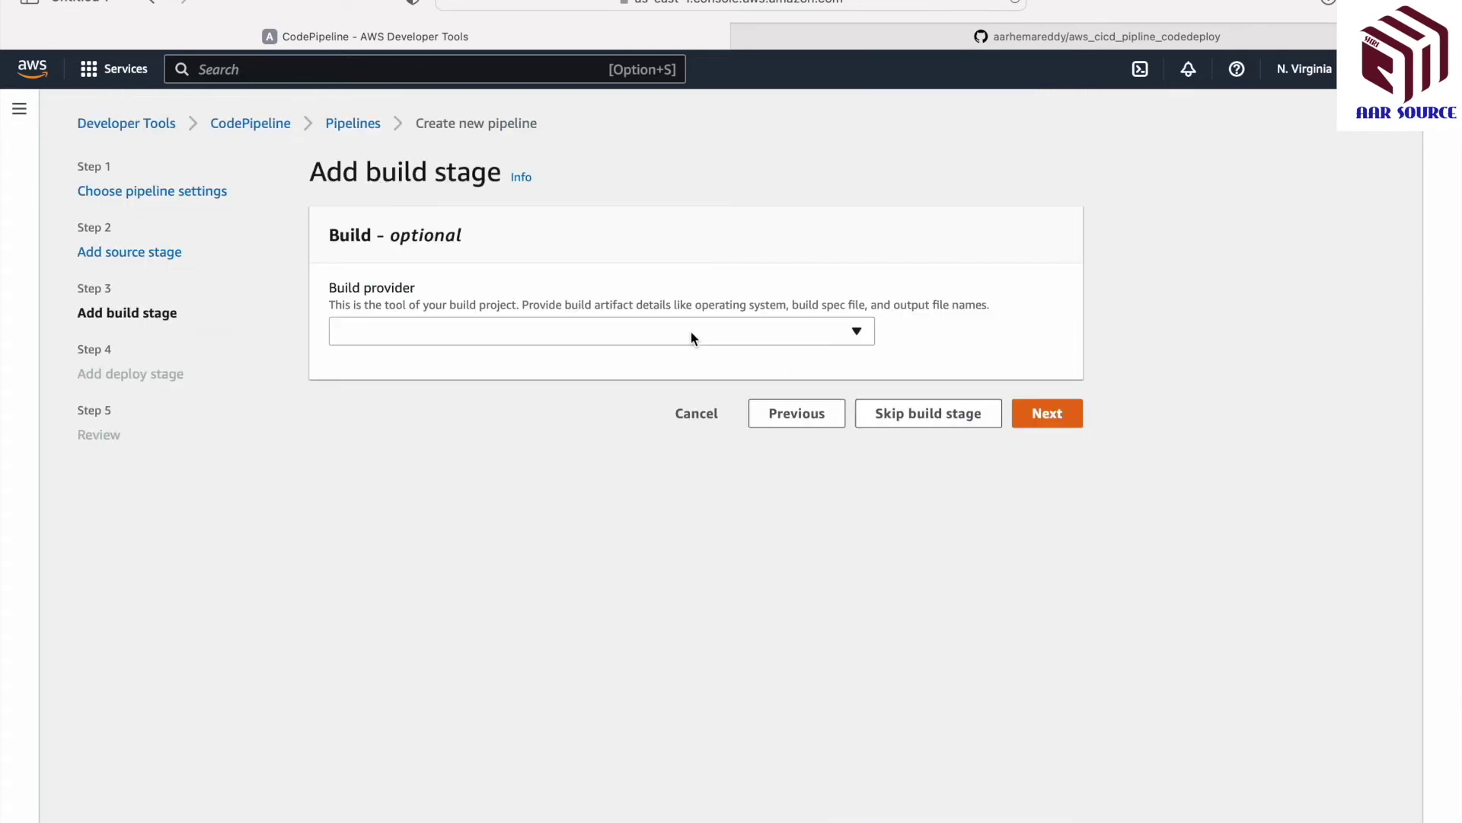
- Look through the build provider options without choosing one, skip the build stage and confirm skipping it
{"action": "left_click", "coordinate": [815, 338]}
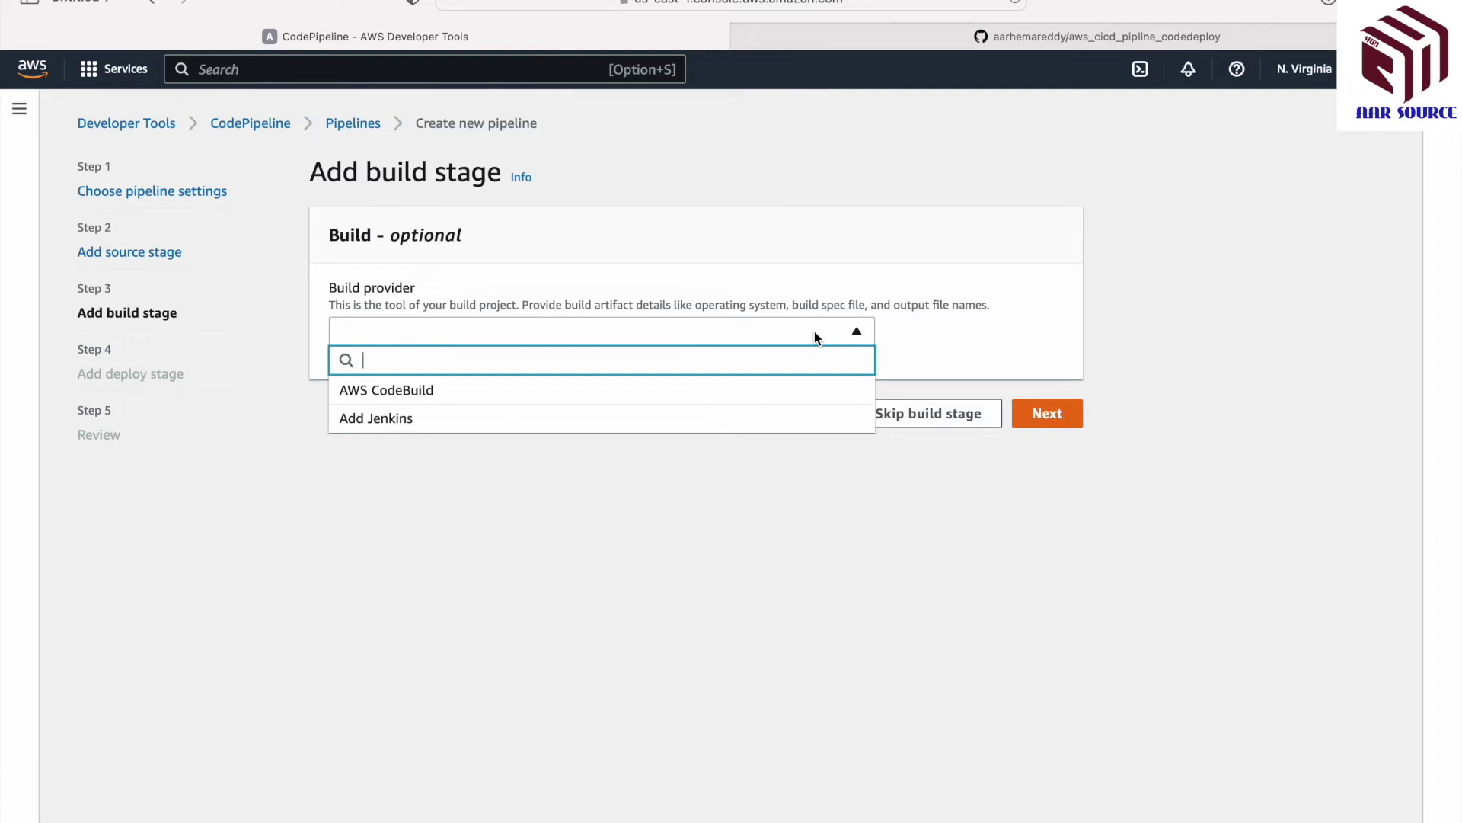
{"action": "left_click", "coordinate": [885, 283]}
{"action": "left_click", "coordinate": [931, 416]}
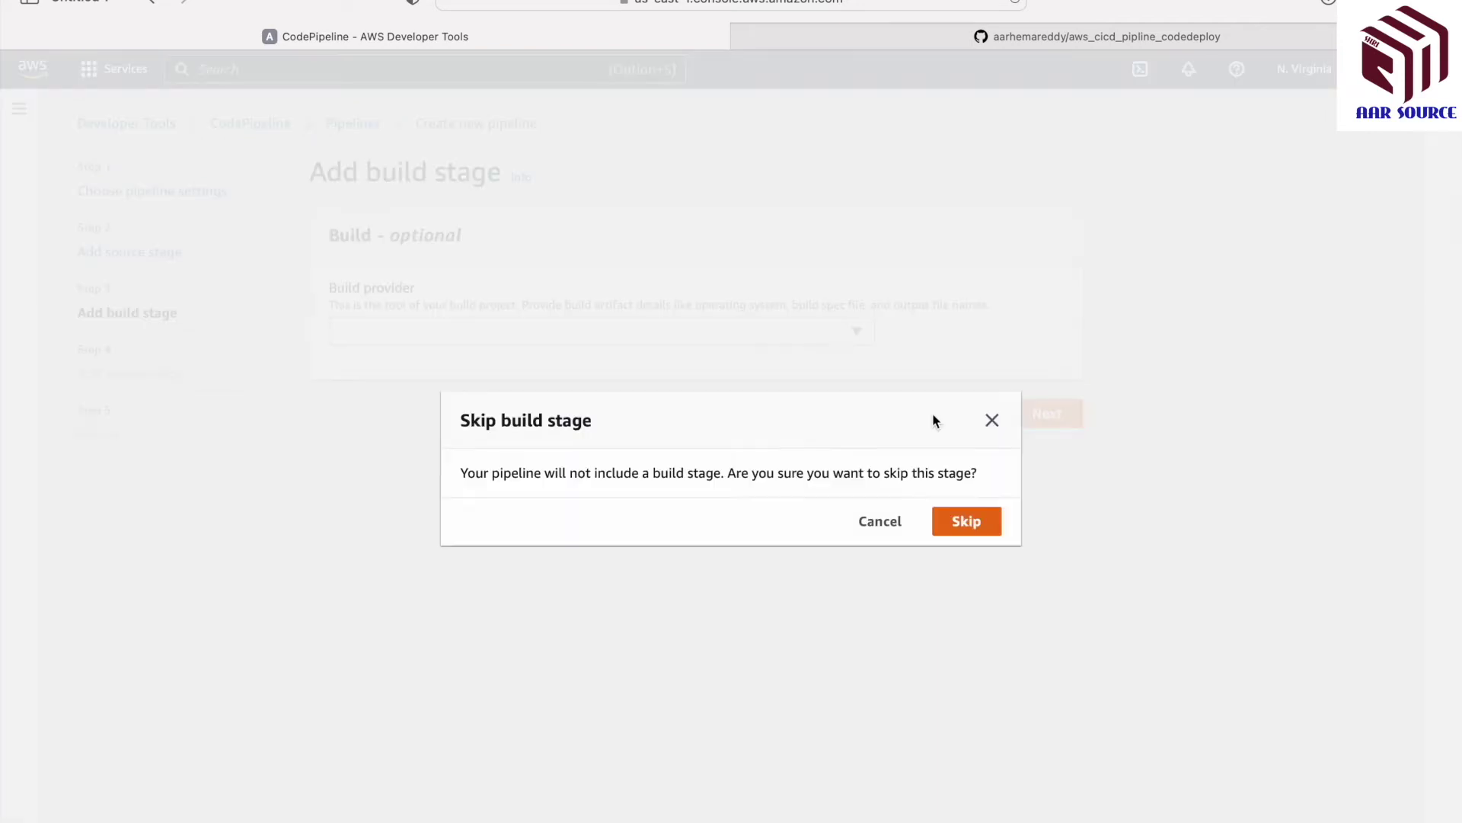
{"action": "left_click", "coordinate": [964, 521]}
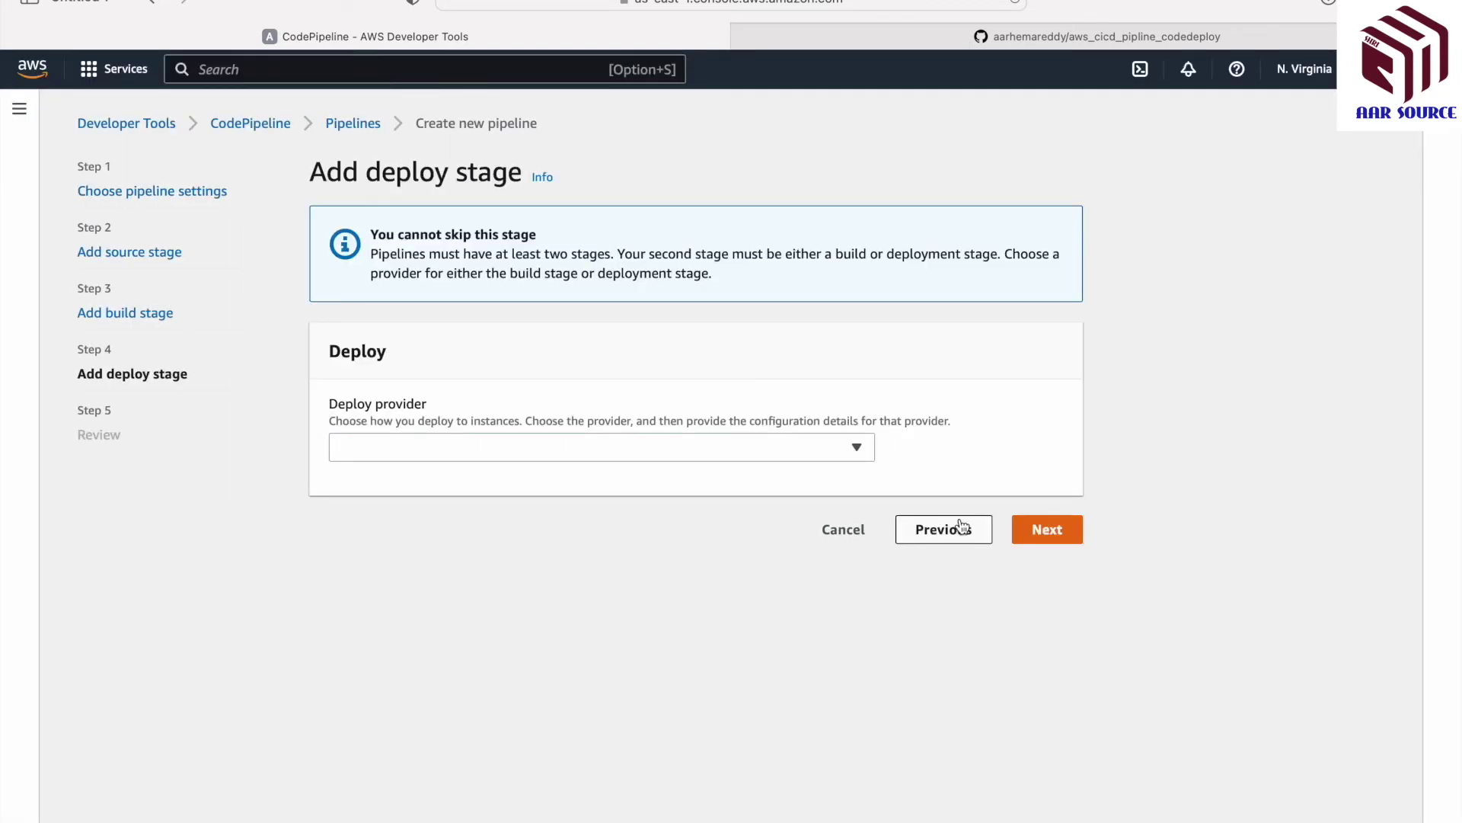
- Configure the deploy stage with AWS CodeDeploy, application AAR-CICD and deployment group AAR-CICD-DP, and continue to review the pipeline settings
{"action": "left_click", "coordinate": [718, 452]}
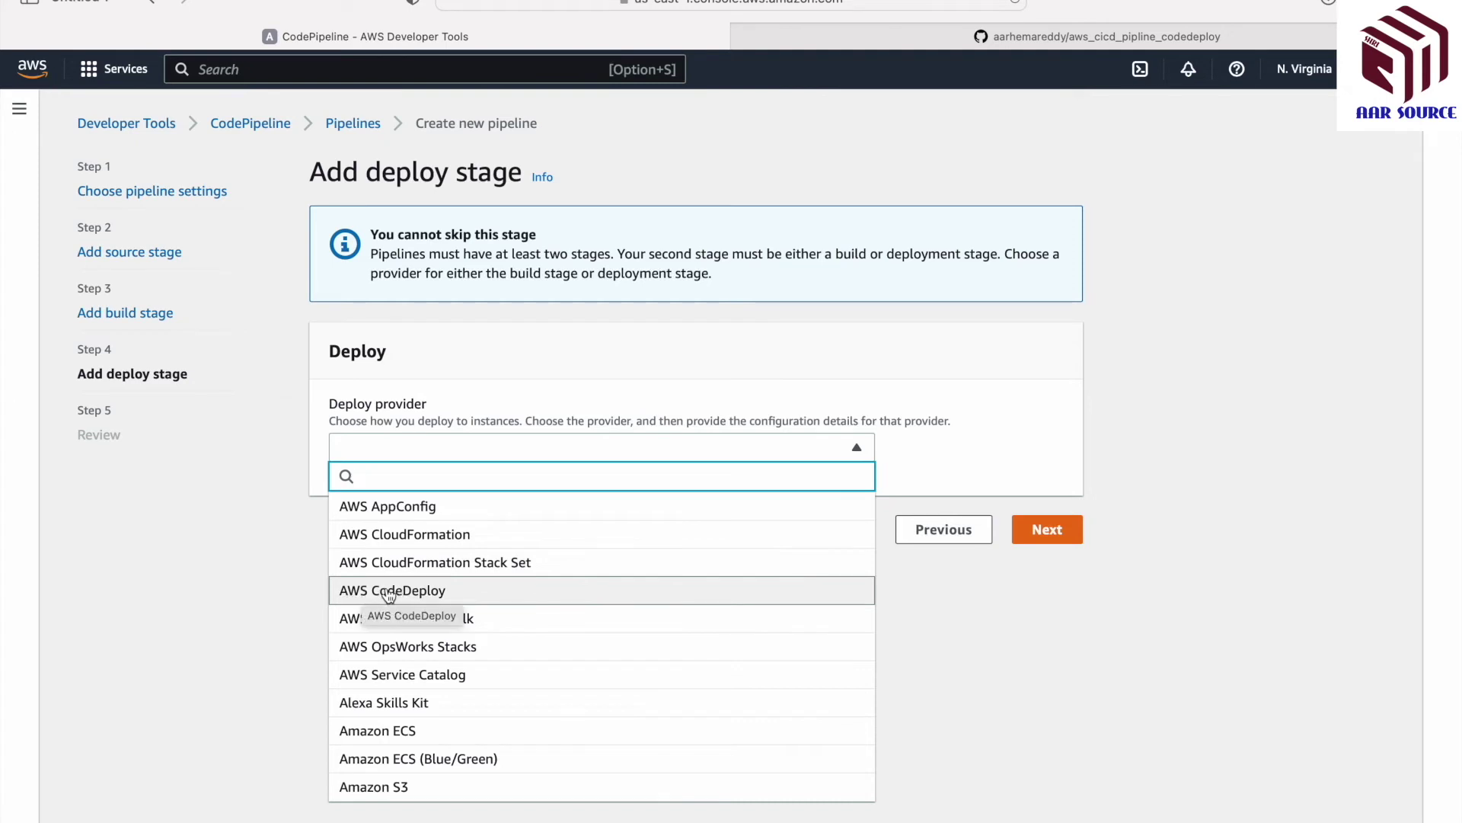
{"action": "left_click", "coordinate": [427, 596]}
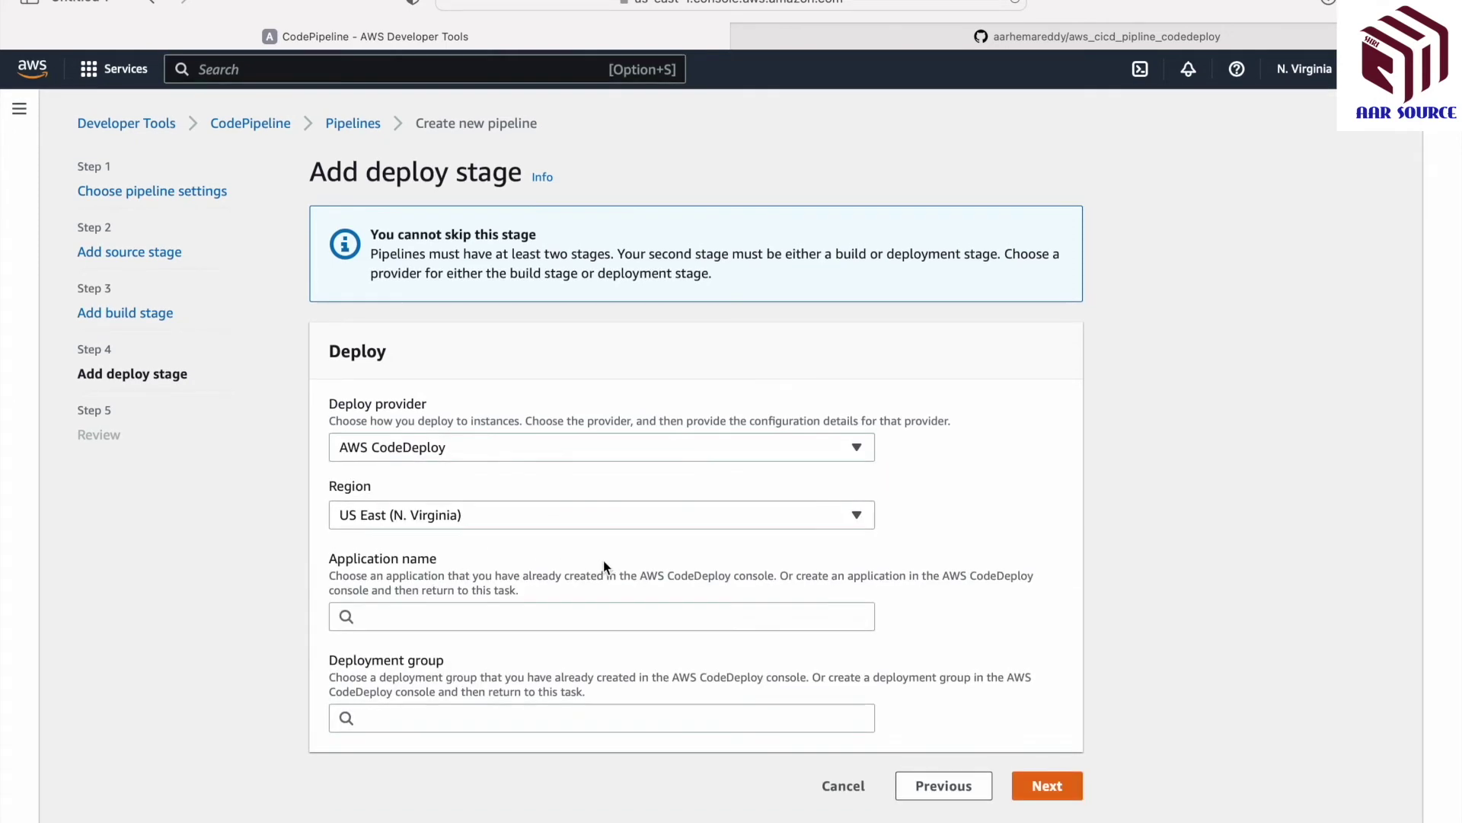
{"action": "left_click", "coordinate": [659, 608]}
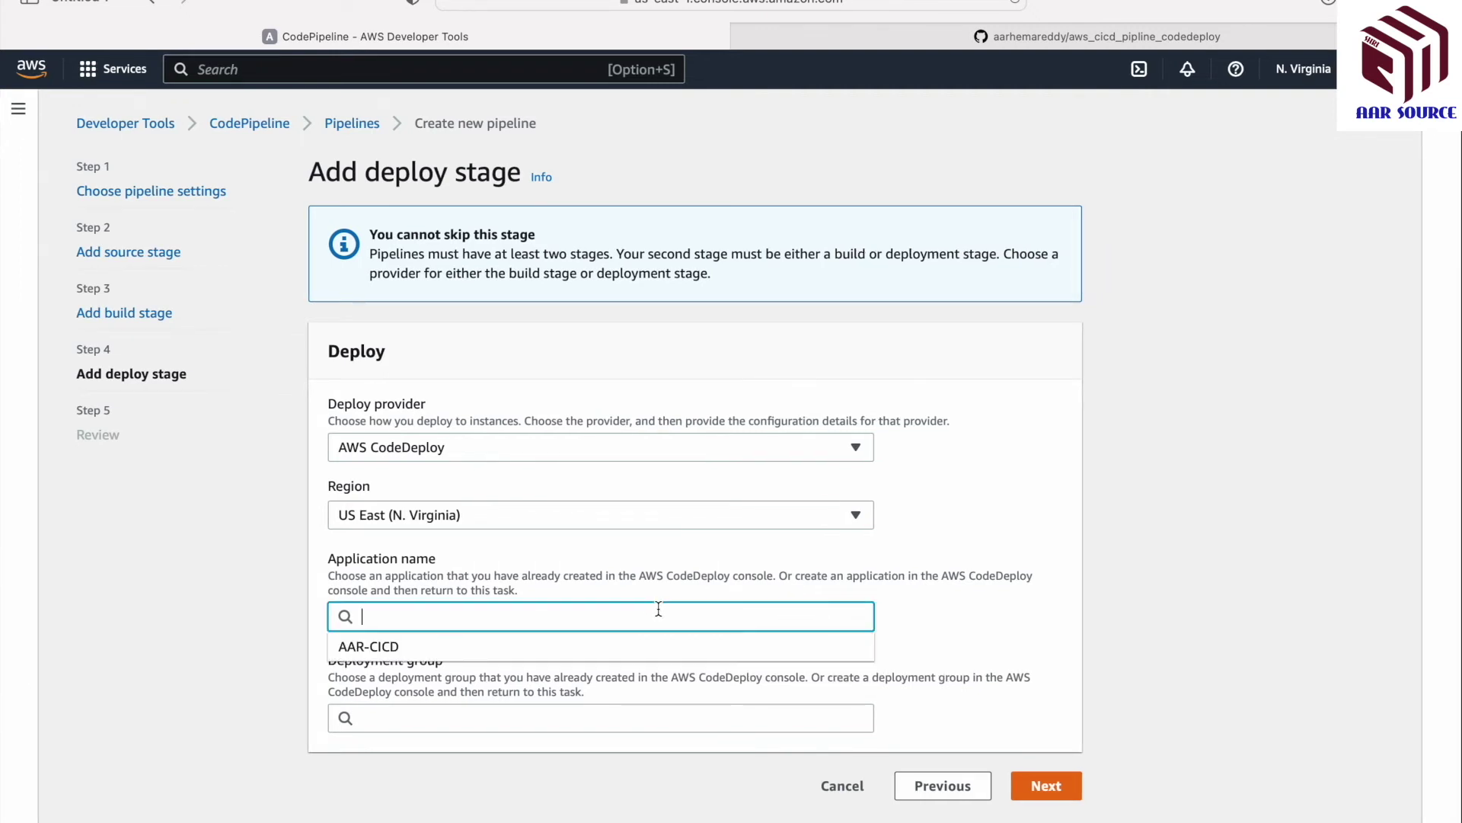
{"action": "left_click", "coordinate": [406, 654]}
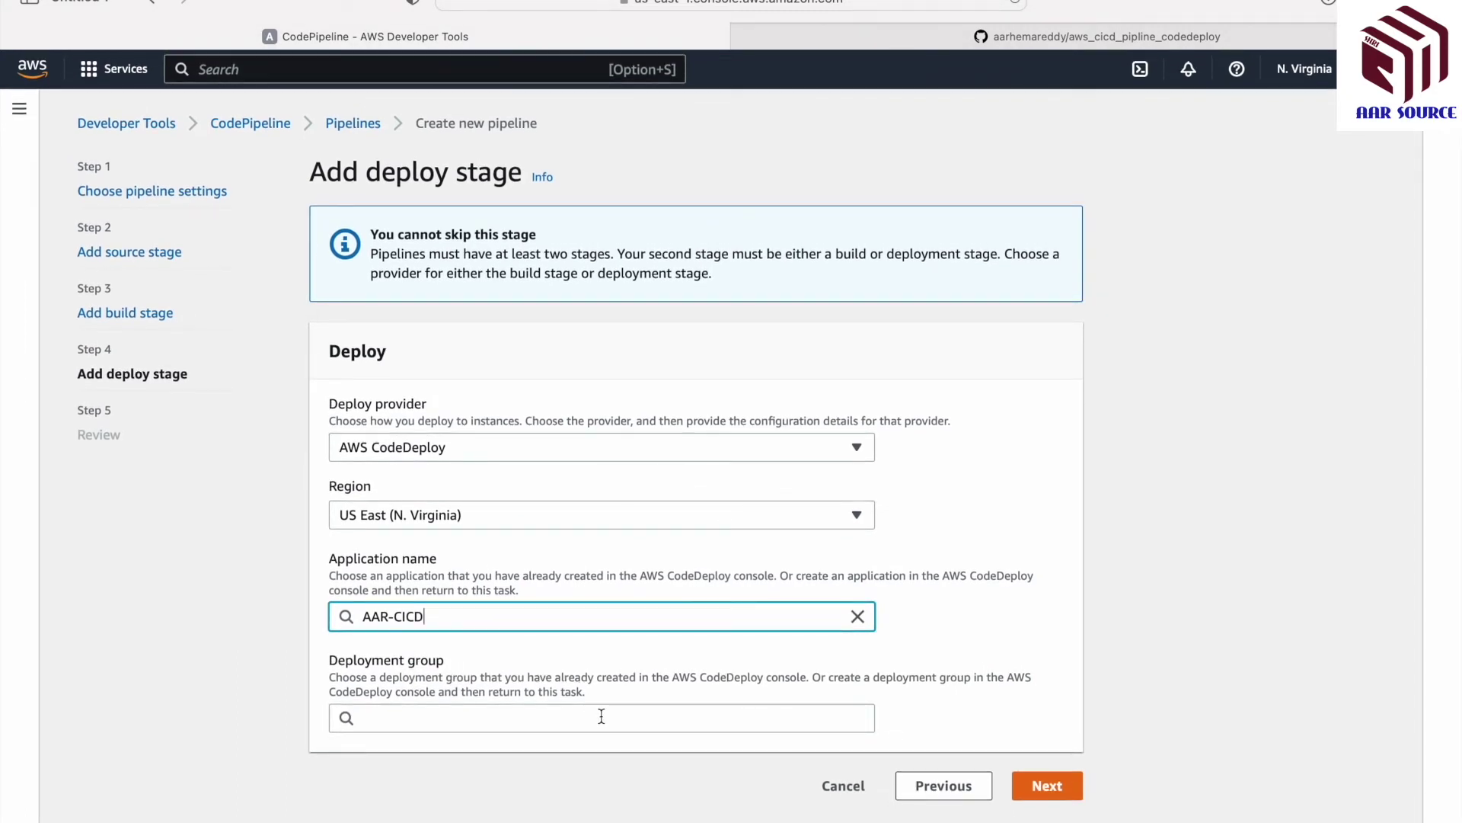
{"action": "left_click", "coordinate": [595, 716]}
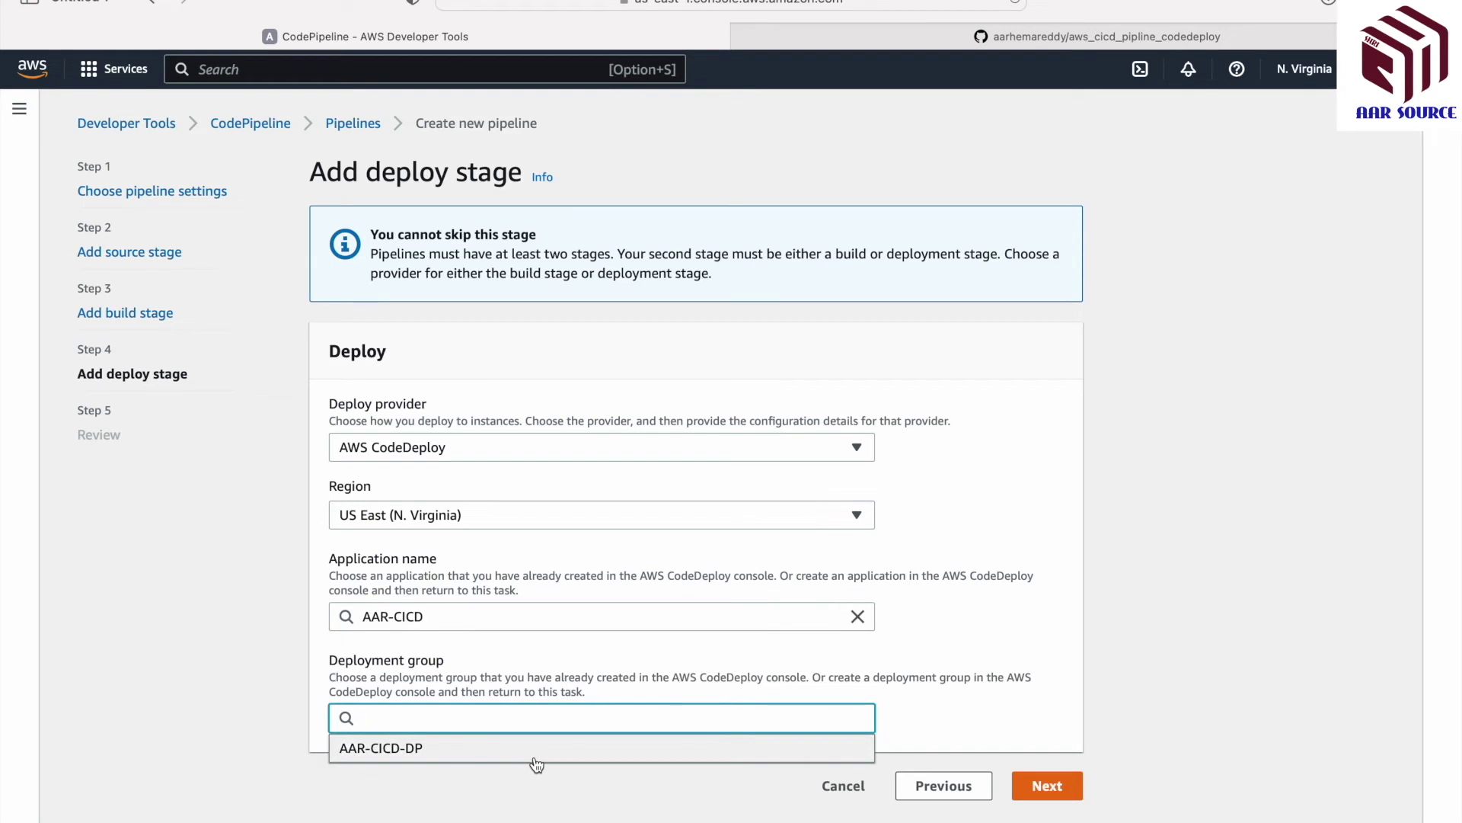
{"action": "left_click", "coordinate": [537, 762]}
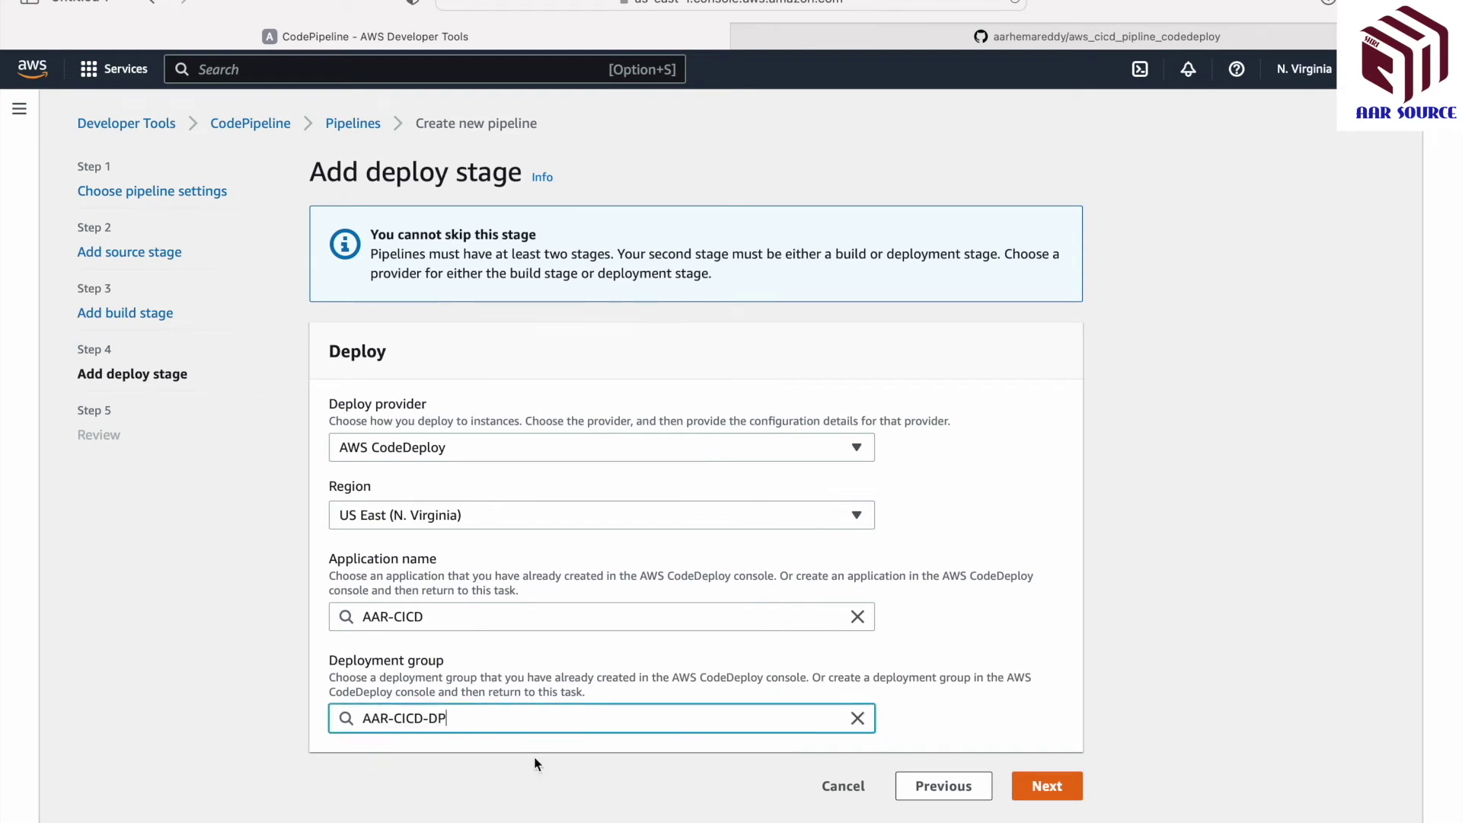
{"action": "left_click", "coordinate": [1050, 792]}
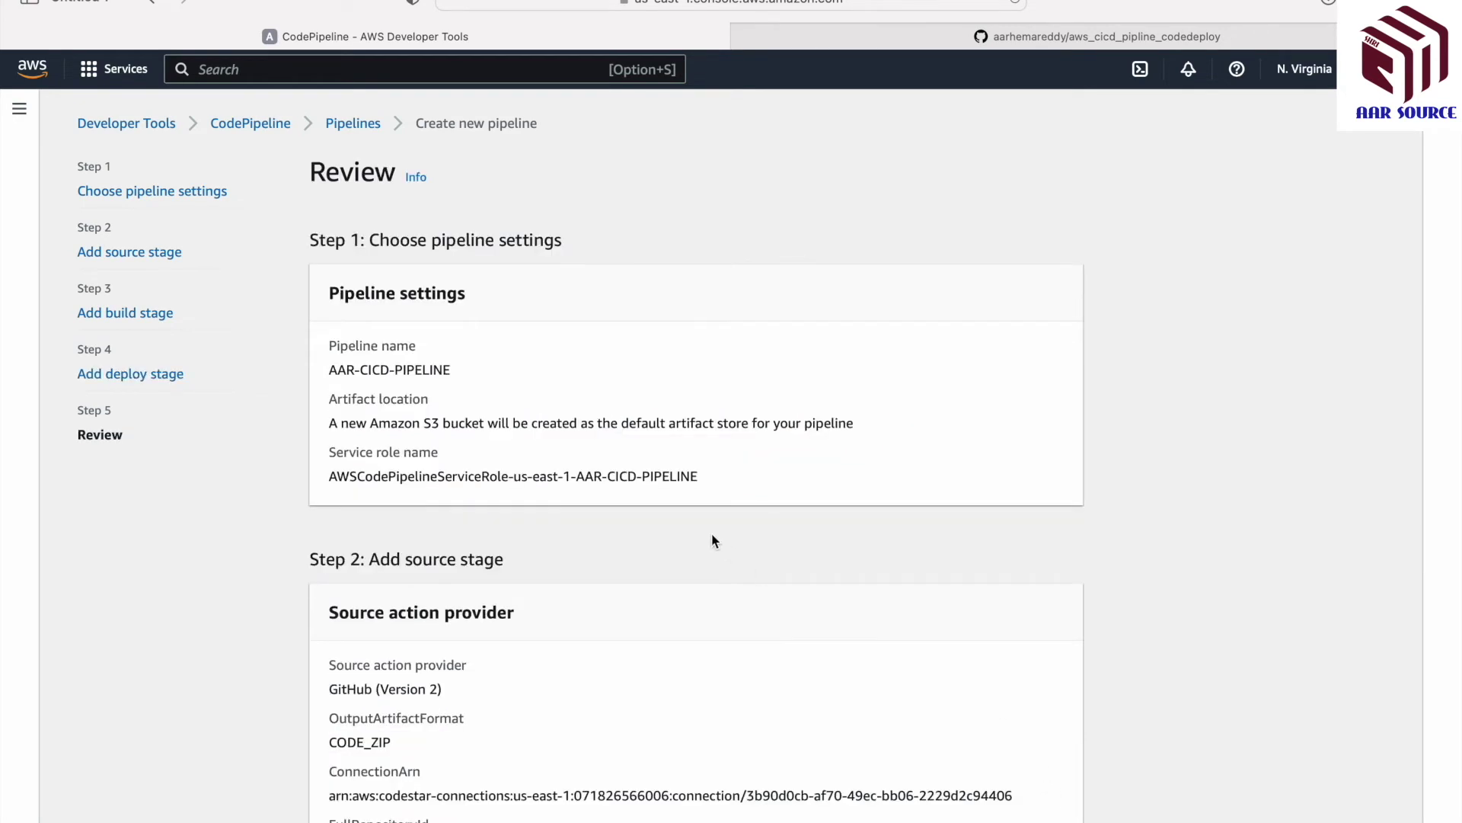
{"action": "scroll", "coordinate": [714, 539], "scroll_direction": "down", "scroll_amount": 7}
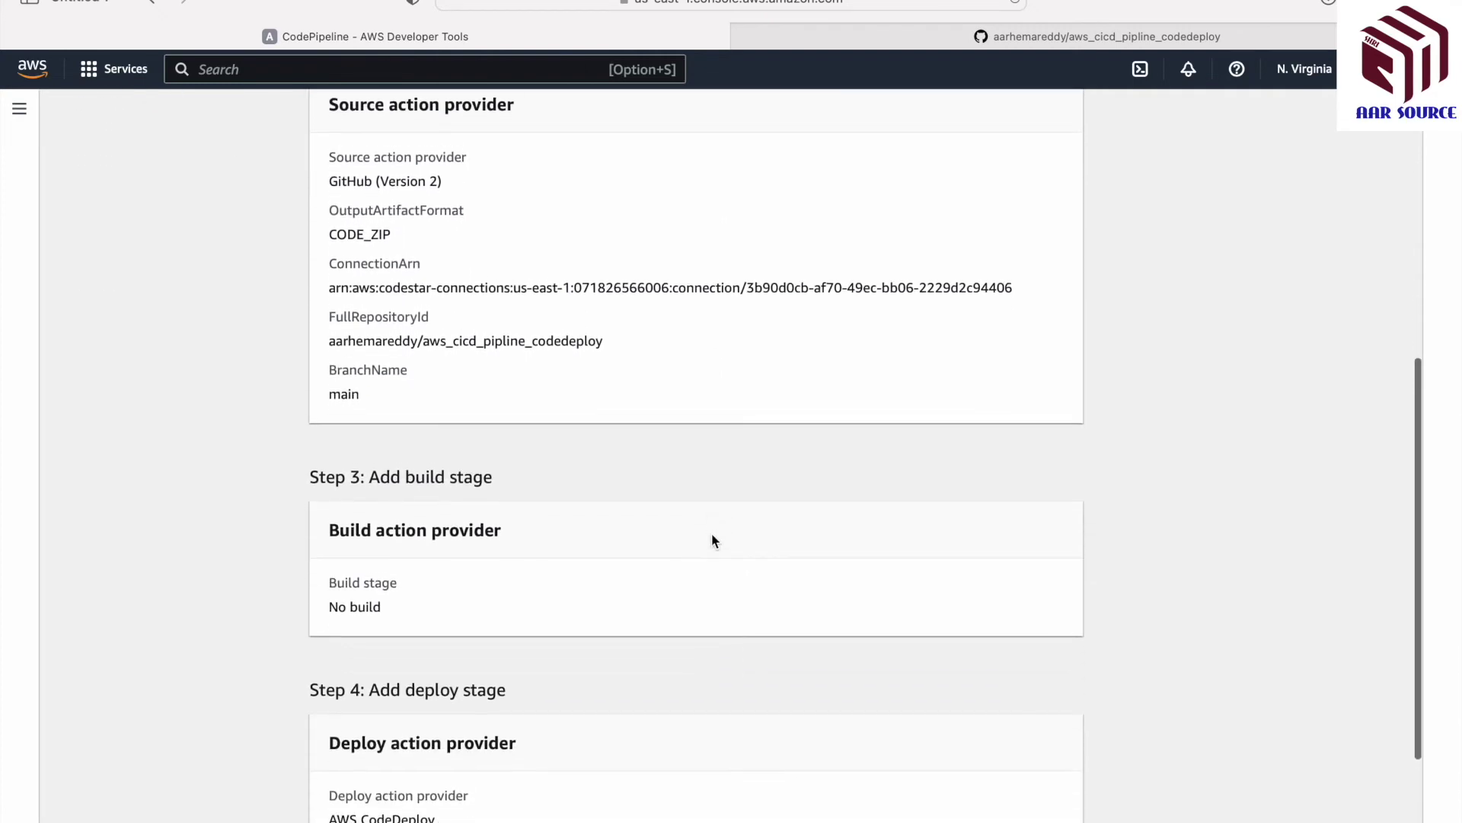
- Review the pipeline's source, build and deploy settings and create the pipeline
{"action": "scroll", "coordinate": [712, 538], "scroll_direction": "down", "scroll_amount": 3}
{"action": "scroll", "coordinate": [544, 344], "scroll_direction": "up", "scroll_amount": 2}
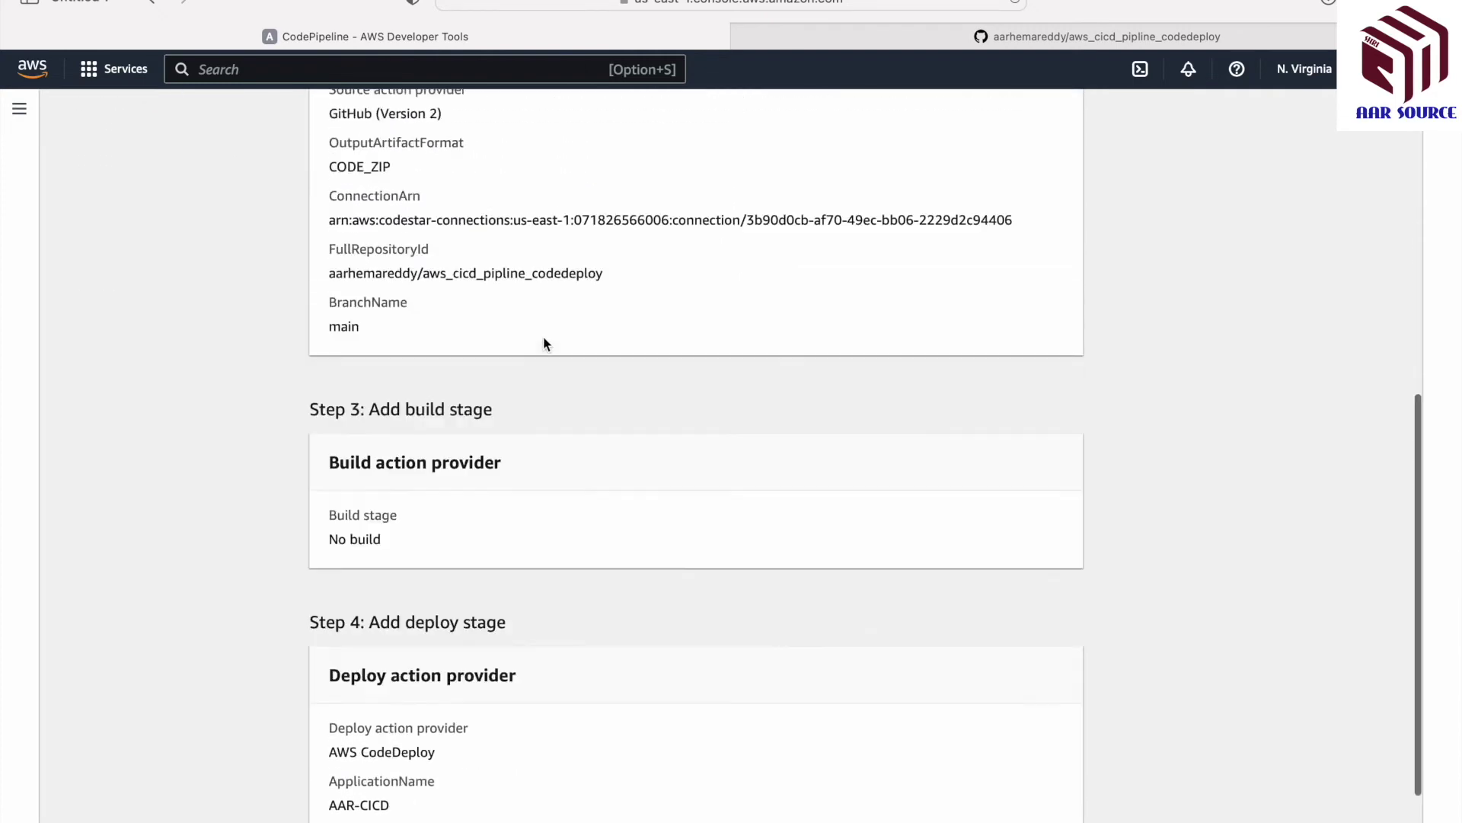
{"action": "scroll", "coordinate": [544, 340], "scroll_direction": "up", "scroll_amount": 7}
{"action": "scroll", "coordinate": [544, 340], "scroll_direction": "down", "scroll_amount": 9}
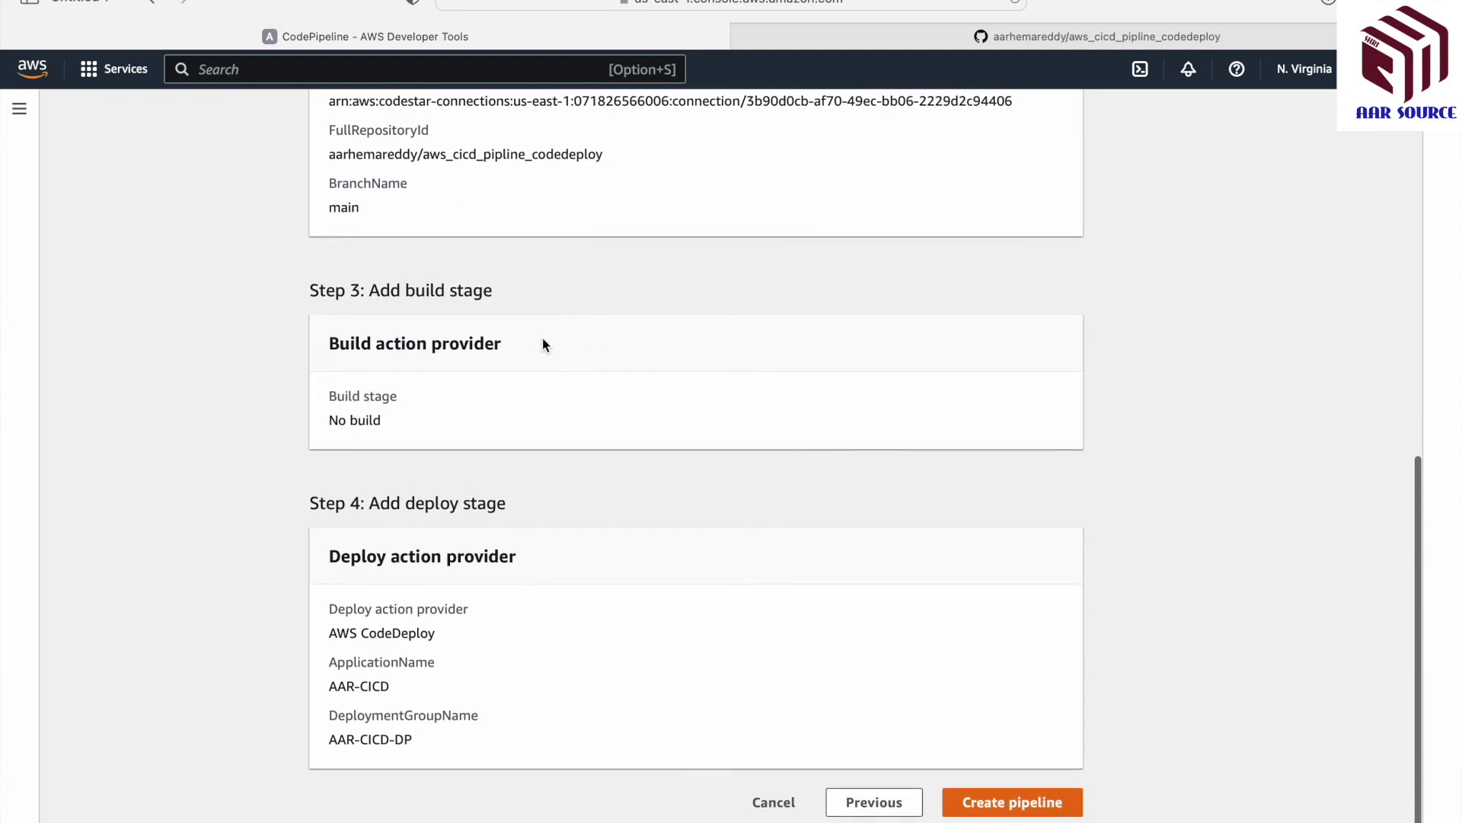
{"action": "left_click", "coordinate": [1015, 807]}
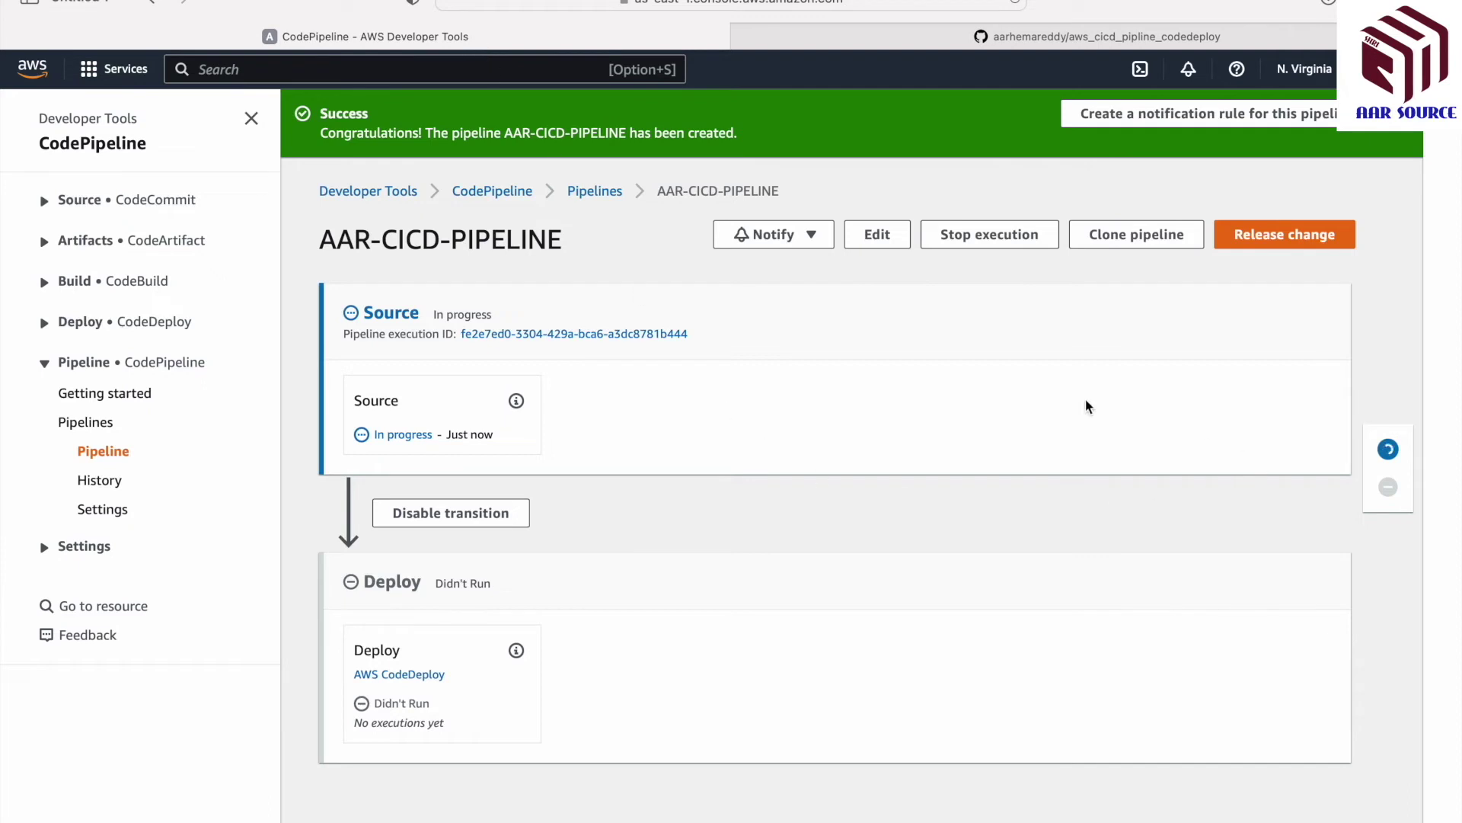
- Duplicate the CodePipeline browser tab, open EC2's list of running instances in the copy and select the AAR-CICD instance
{"action": "right_click", "coordinate": [392, 39]}
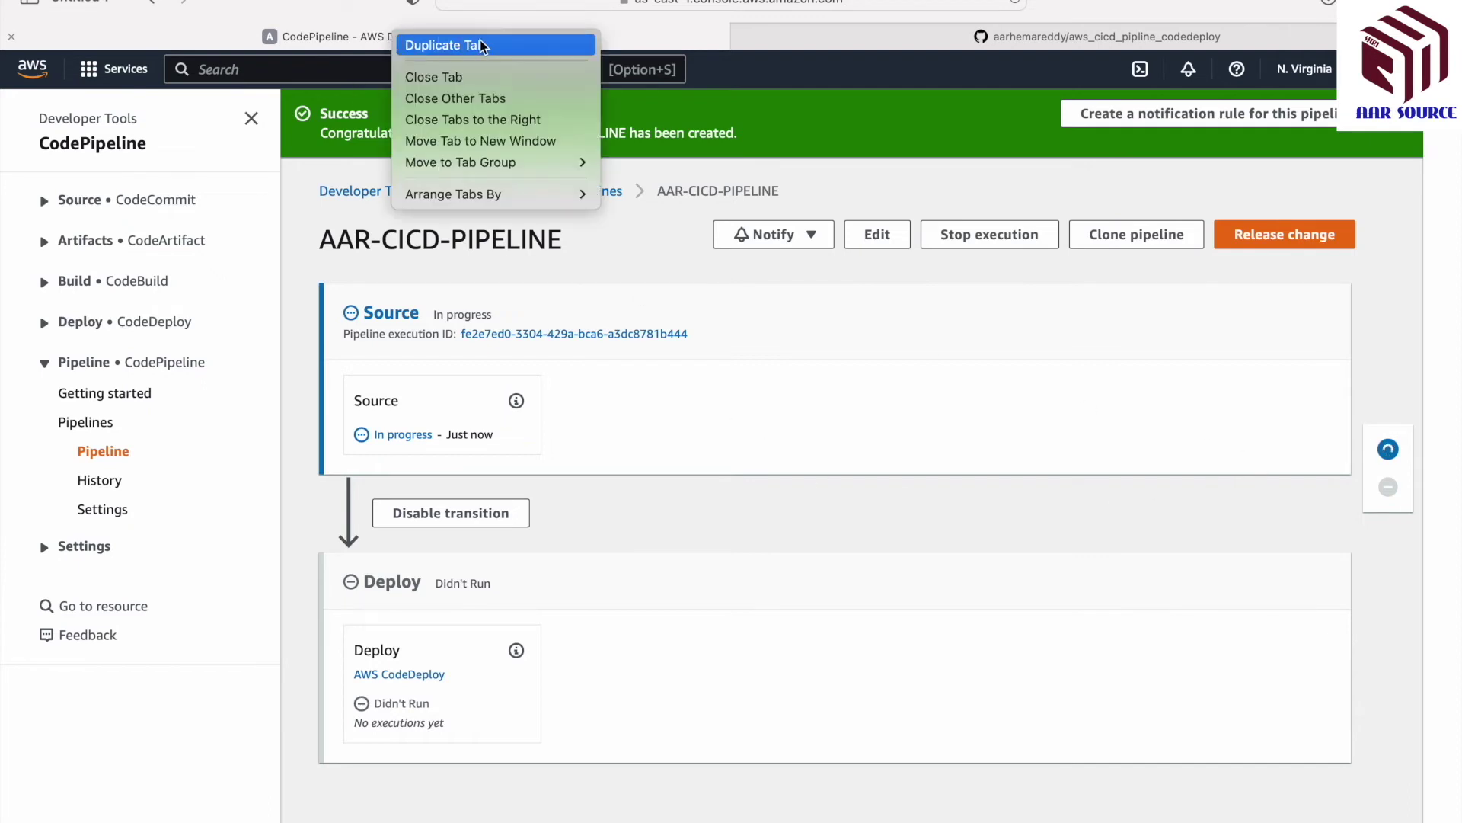
{"action": "left_click", "coordinate": [482, 43]}
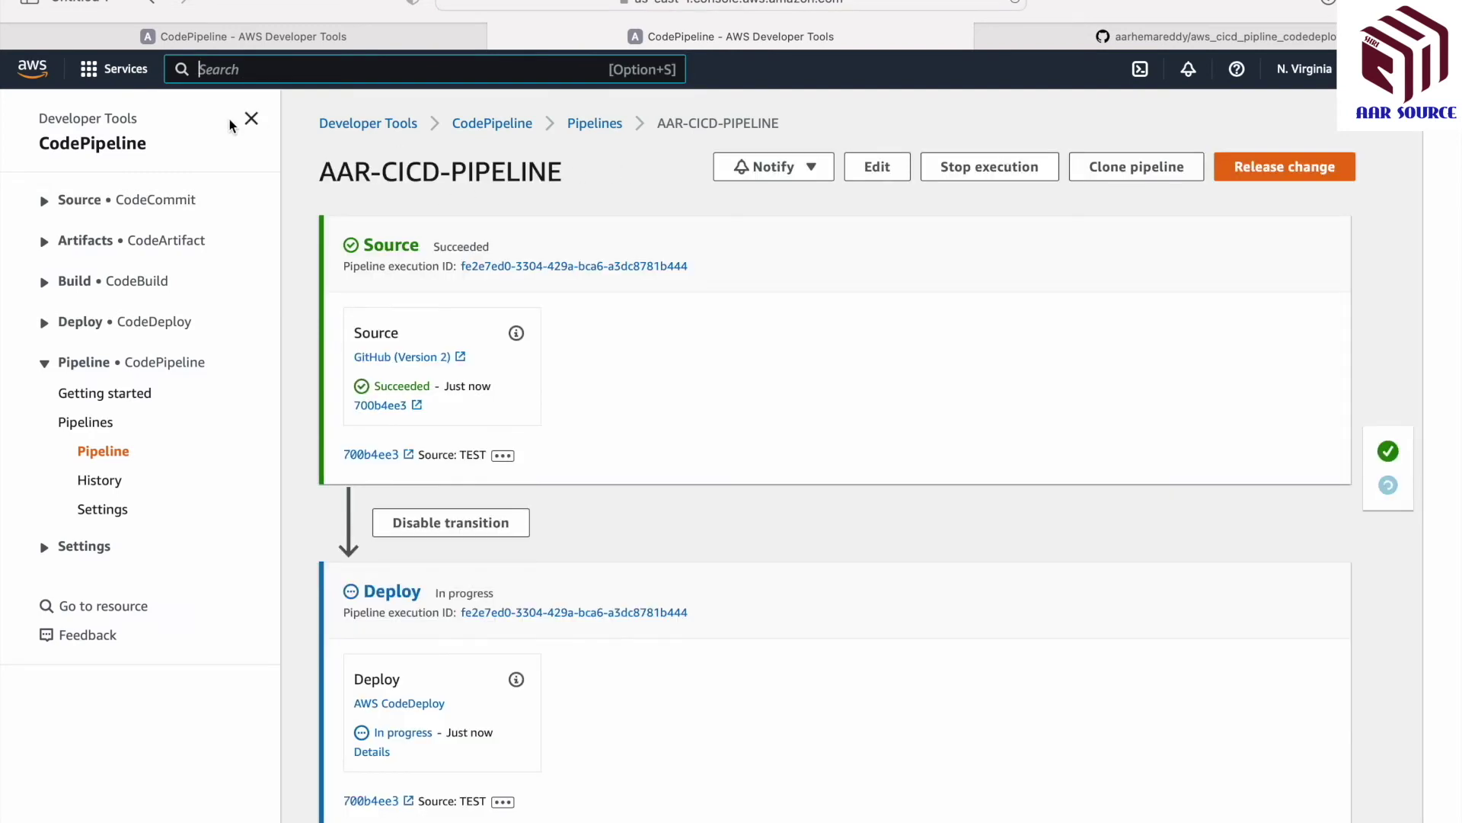
{"action": "left_click", "coordinate": [120, 77]}
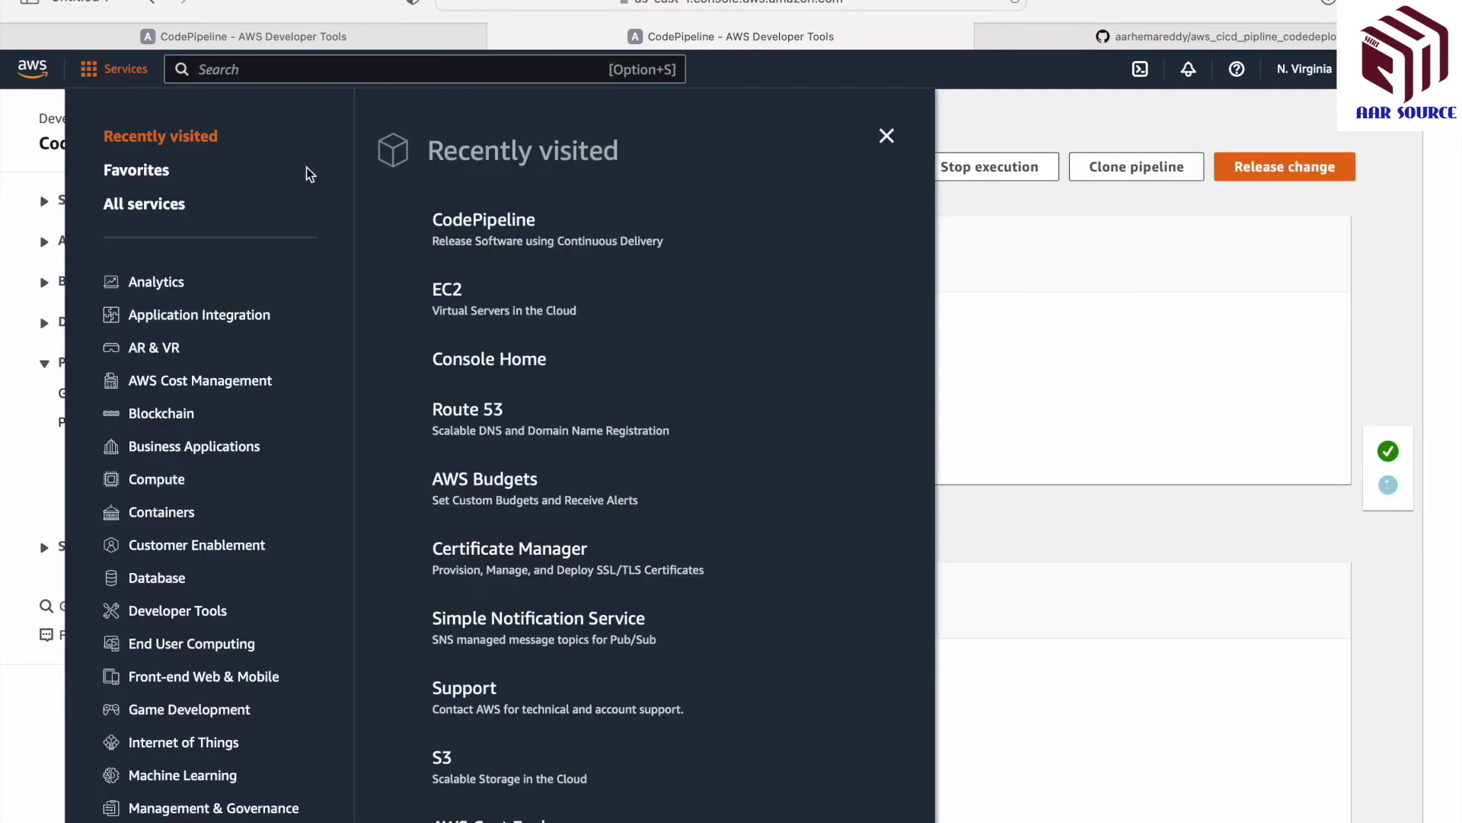
{"action": "left_click", "coordinate": [459, 295]}
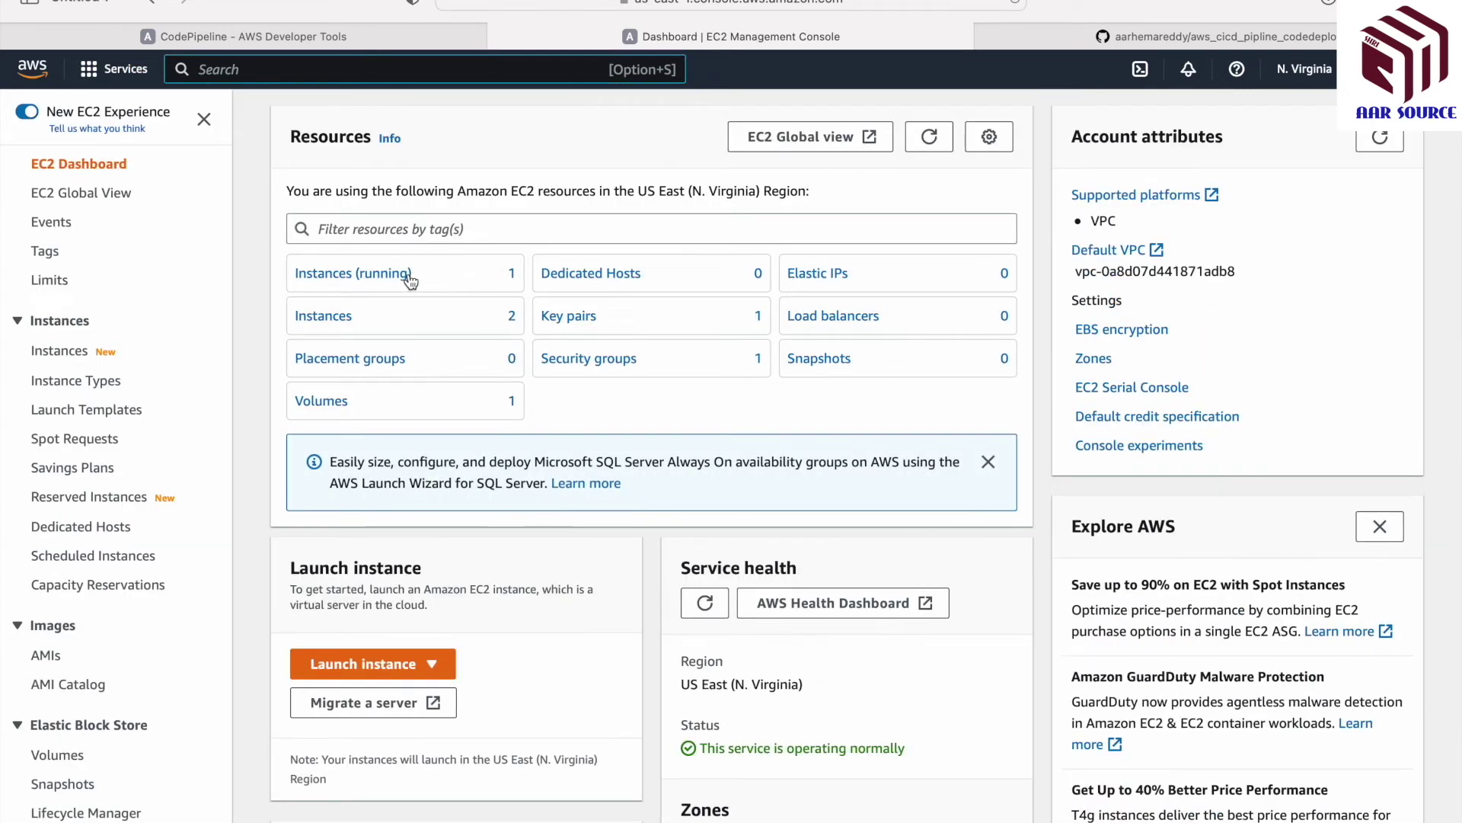
{"action": "left_click", "coordinate": [402, 274]}
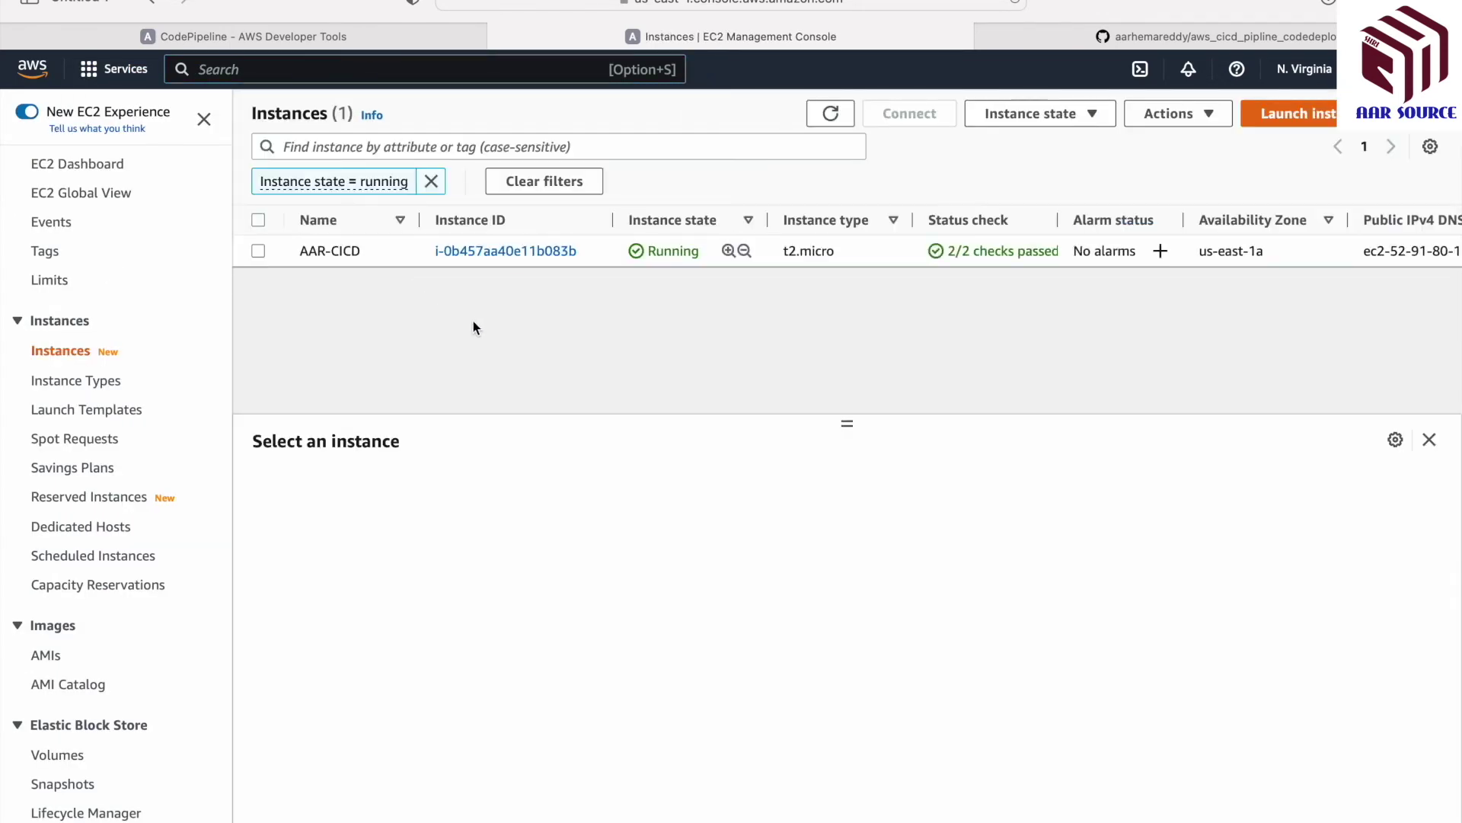
{"action": "left_click", "coordinate": [258, 251]}
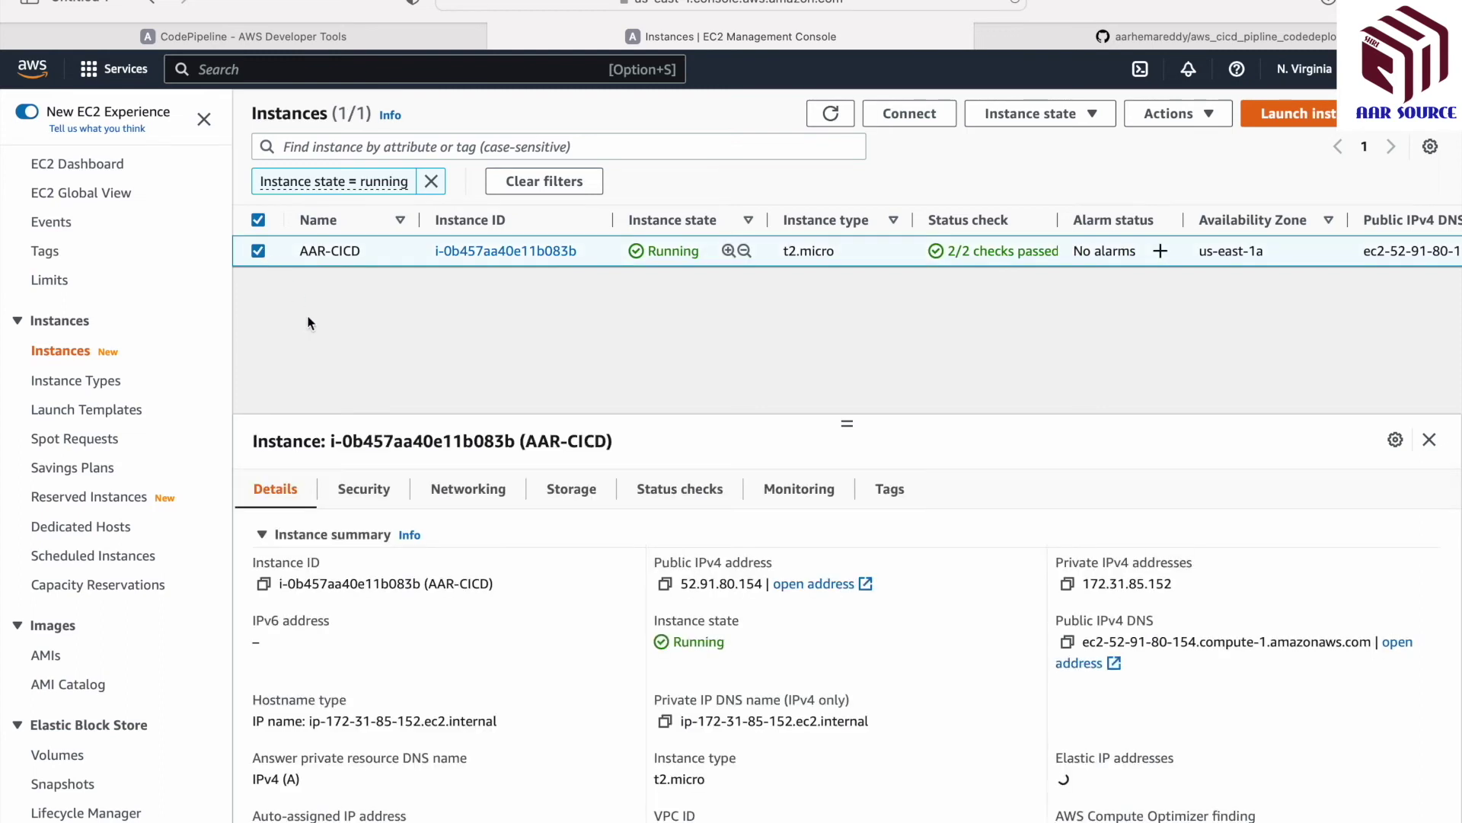
- Check the AAR-CICD instance's inbound rules and open the inbound rules of its default security group for editing
{"action": "left_click", "coordinate": [380, 496]}
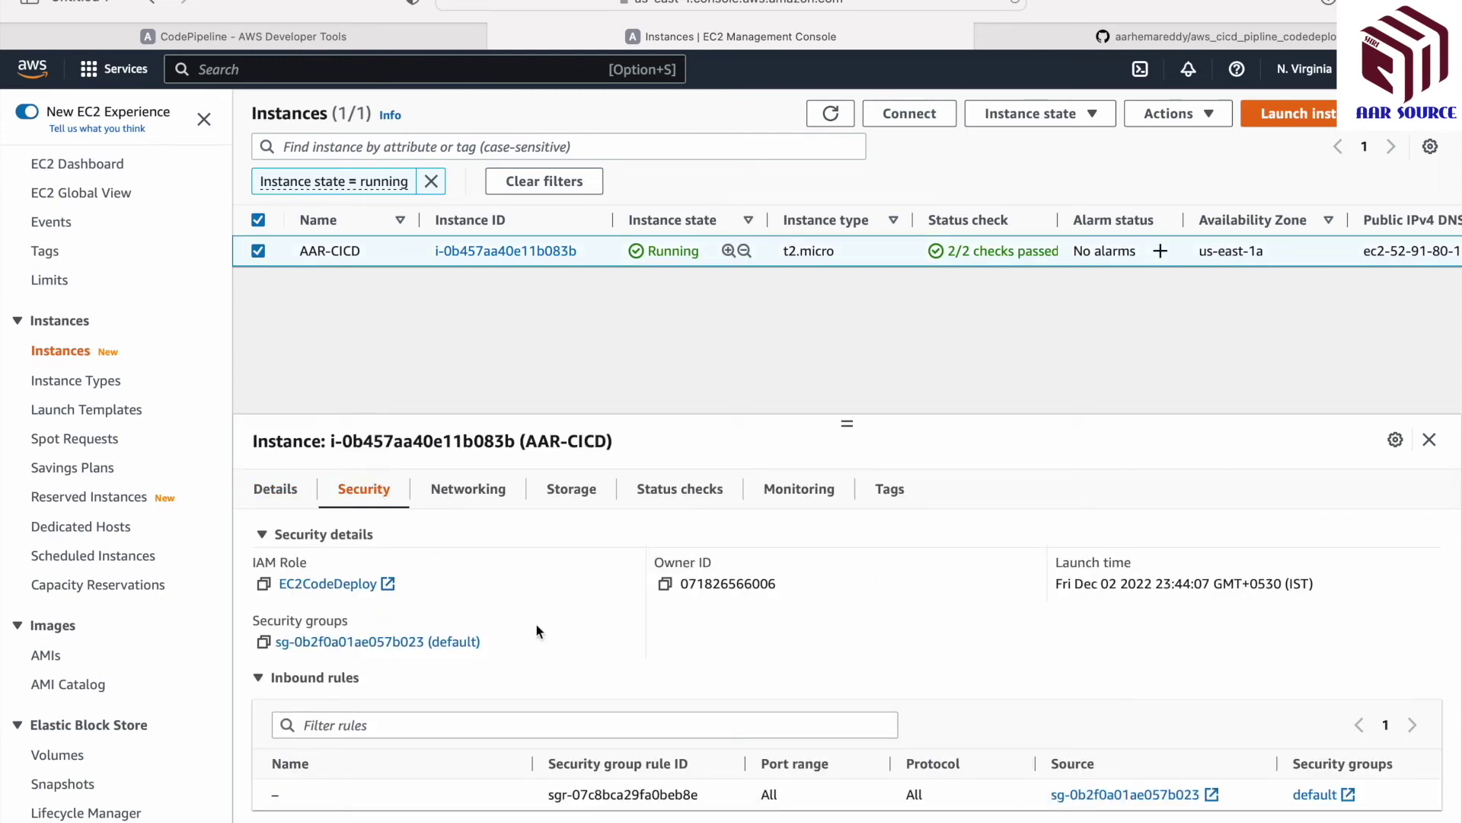
{"action": "scroll", "coordinate": [710, 626], "scroll_direction": "down", "scroll_amount": 2}
{"action": "scroll", "coordinate": [710, 623], "scroll_direction": "down", "scroll_amount": 2}
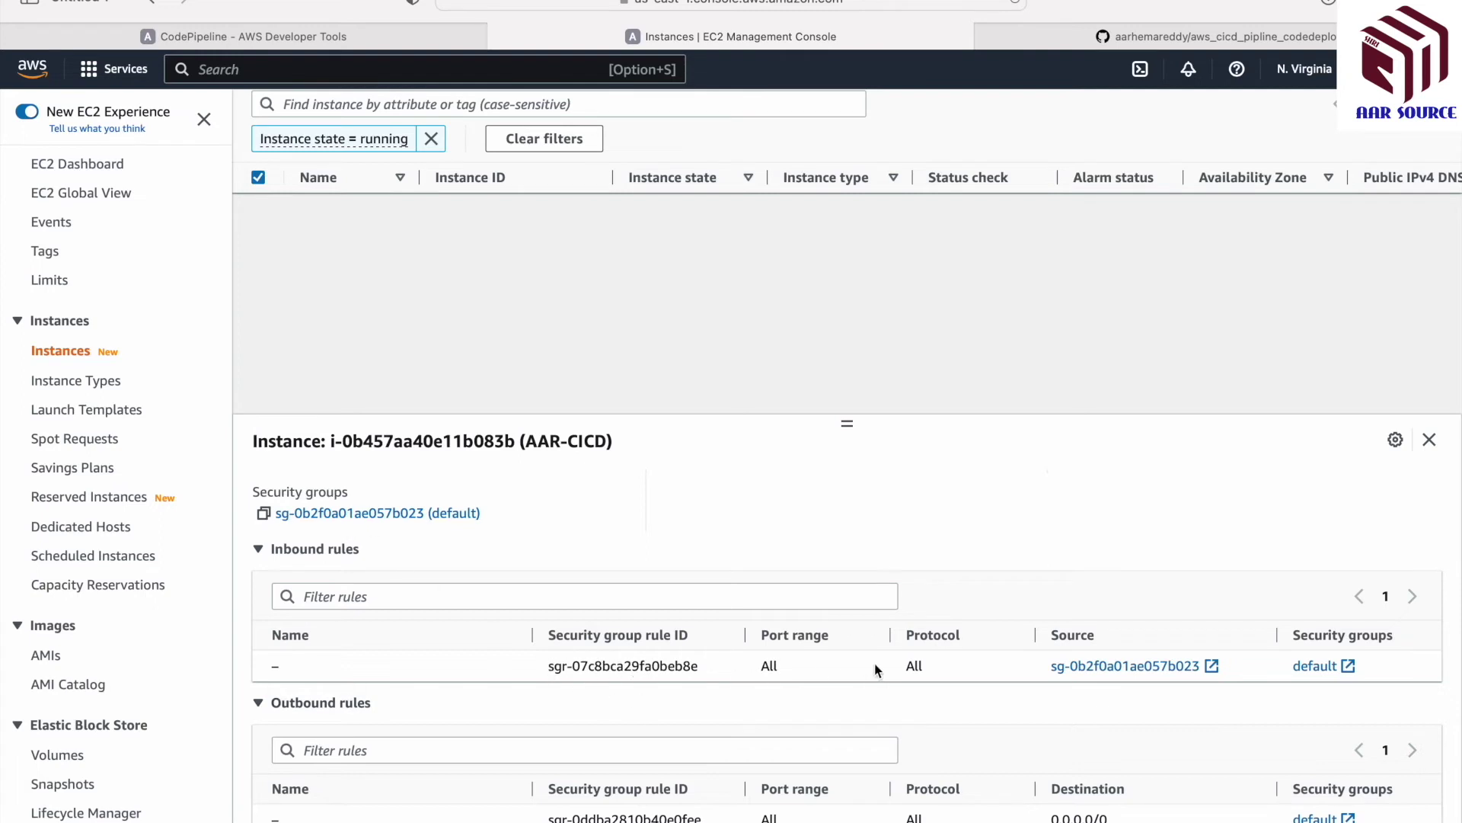
{"action": "scroll", "coordinate": [1005, 666], "scroll_direction": "right", "scroll_amount": 1}
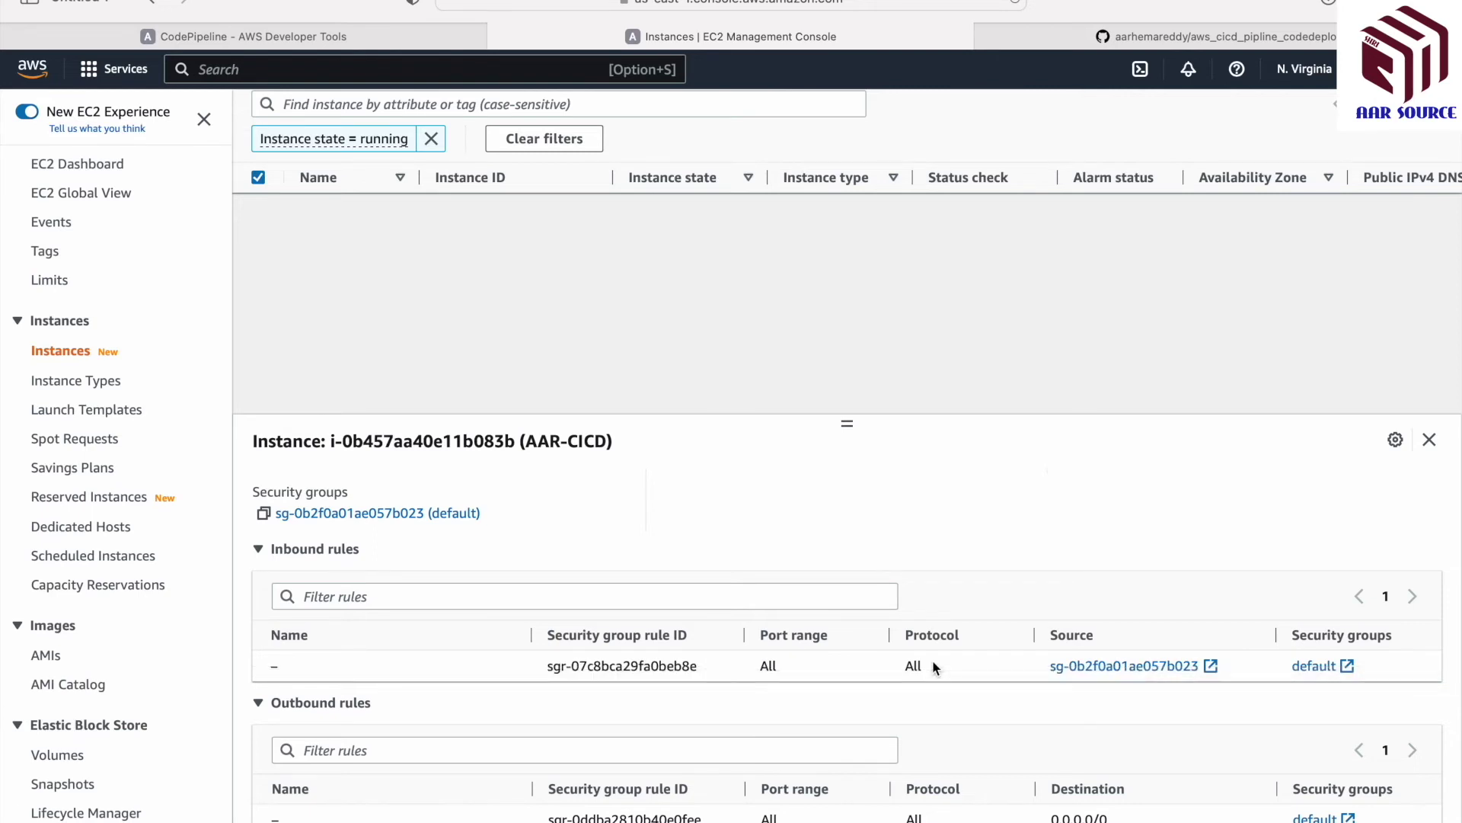
{"action": "left_click", "coordinate": [425, 513]}
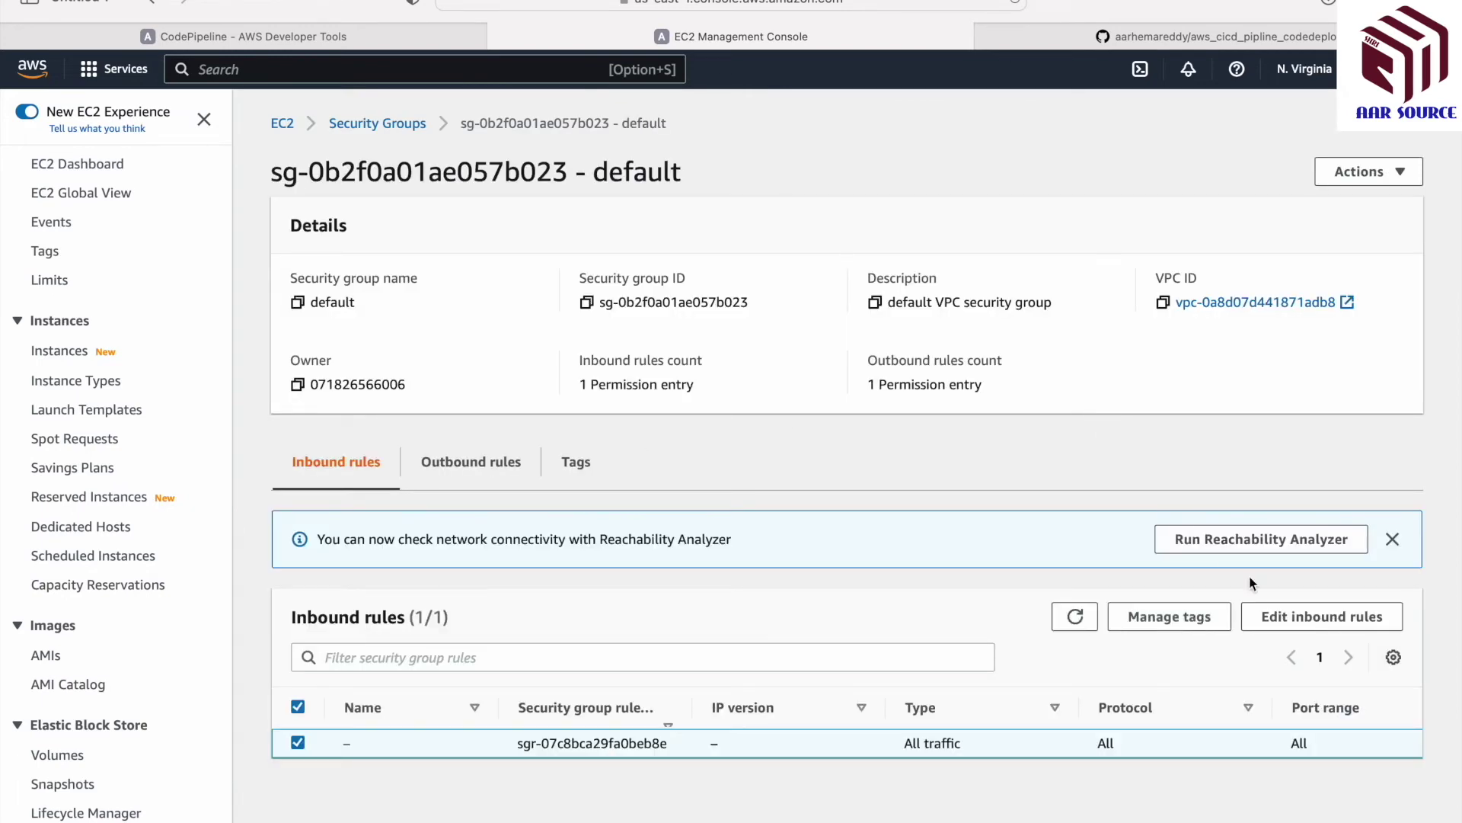
{"action": "left_click", "coordinate": [1321, 626]}
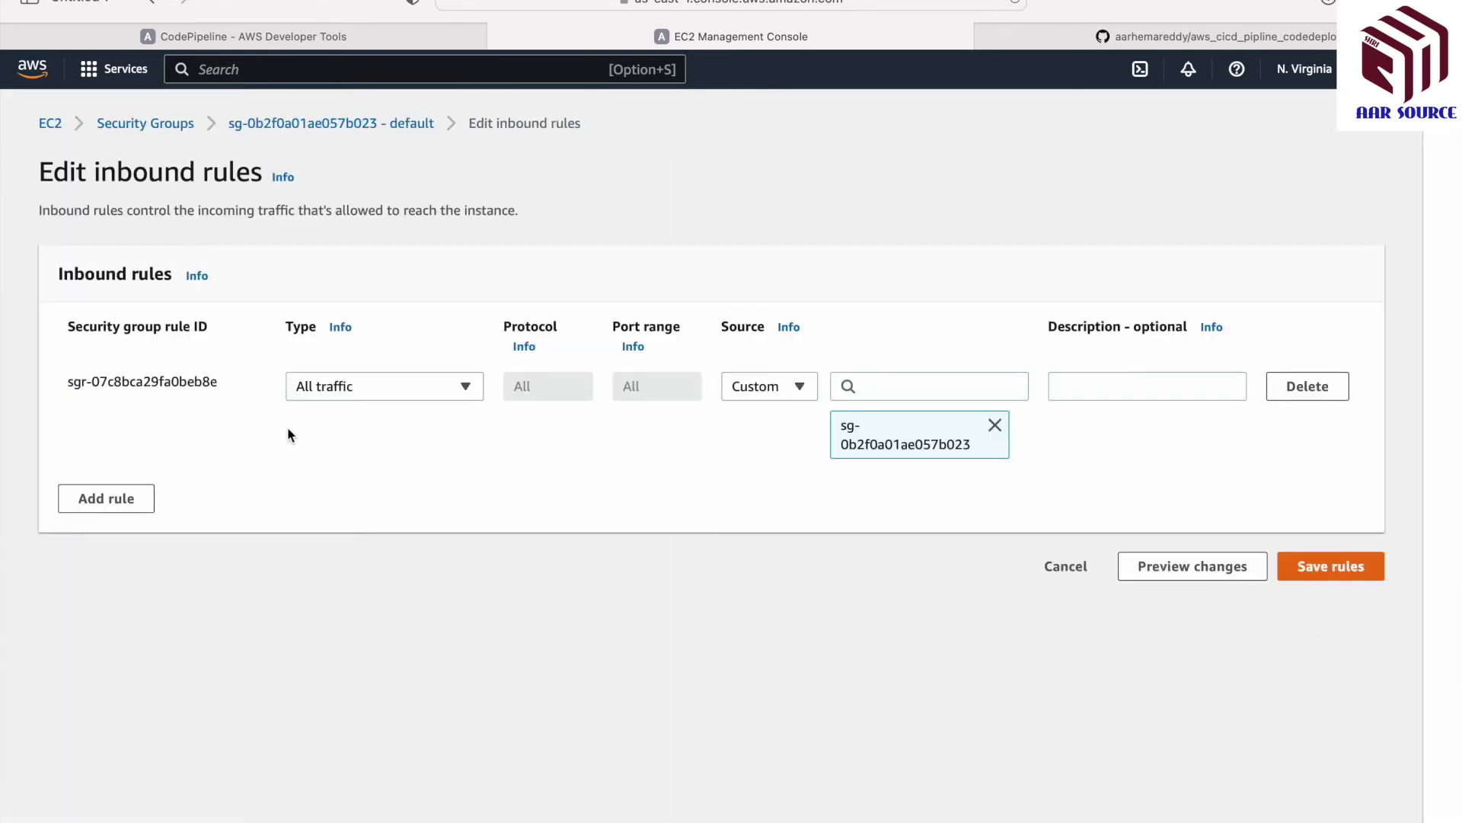
- Add an inbound rule of type HTTP with the source Anywhere-IPv4
{"action": "left_click", "coordinate": [129, 499]}
{"action": "left_click", "coordinate": [425, 487]}
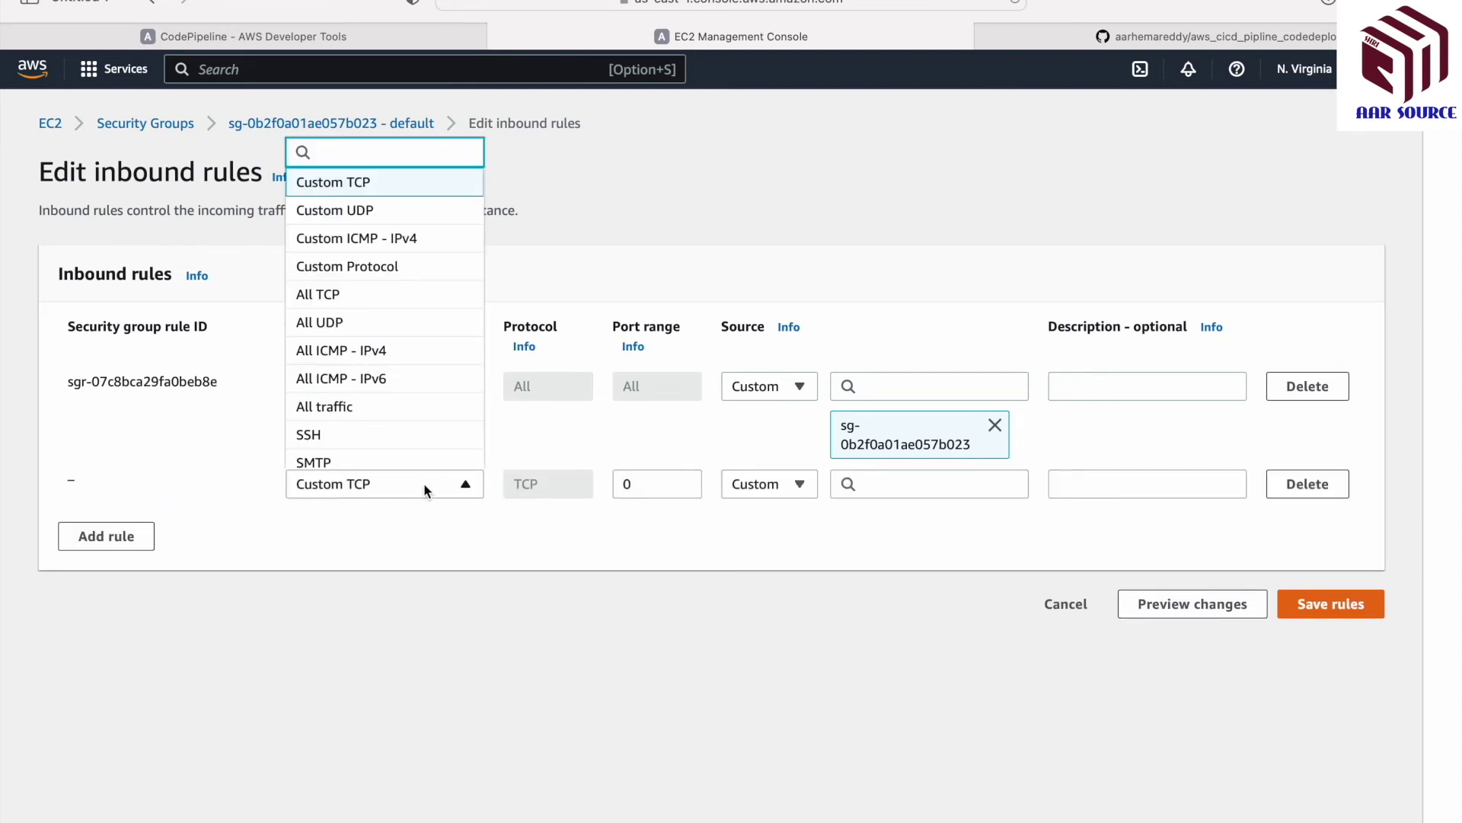
{"action": "type", "text": "htt"}
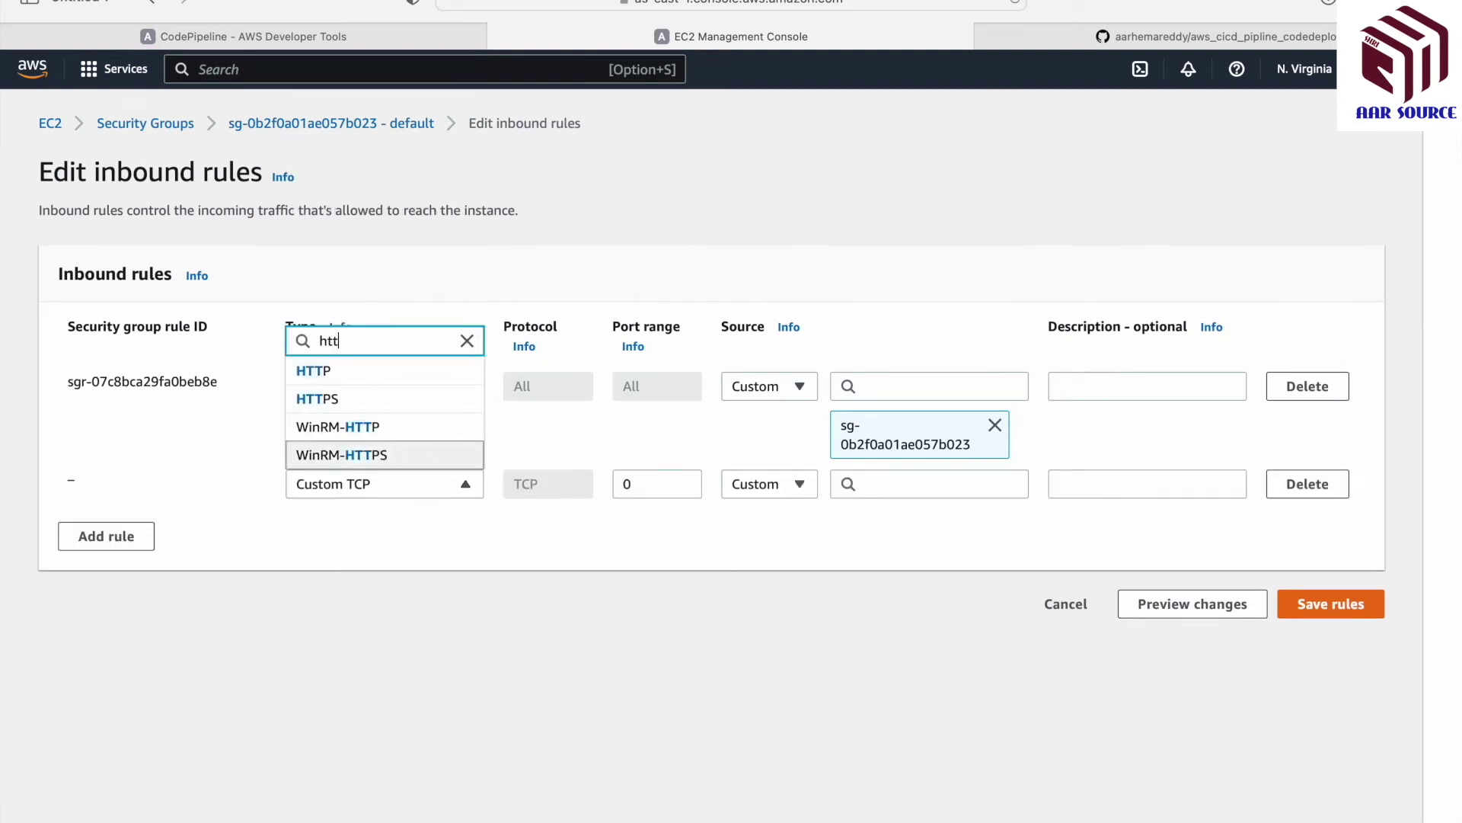
{"action": "left_click", "coordinate": [360, 380]}
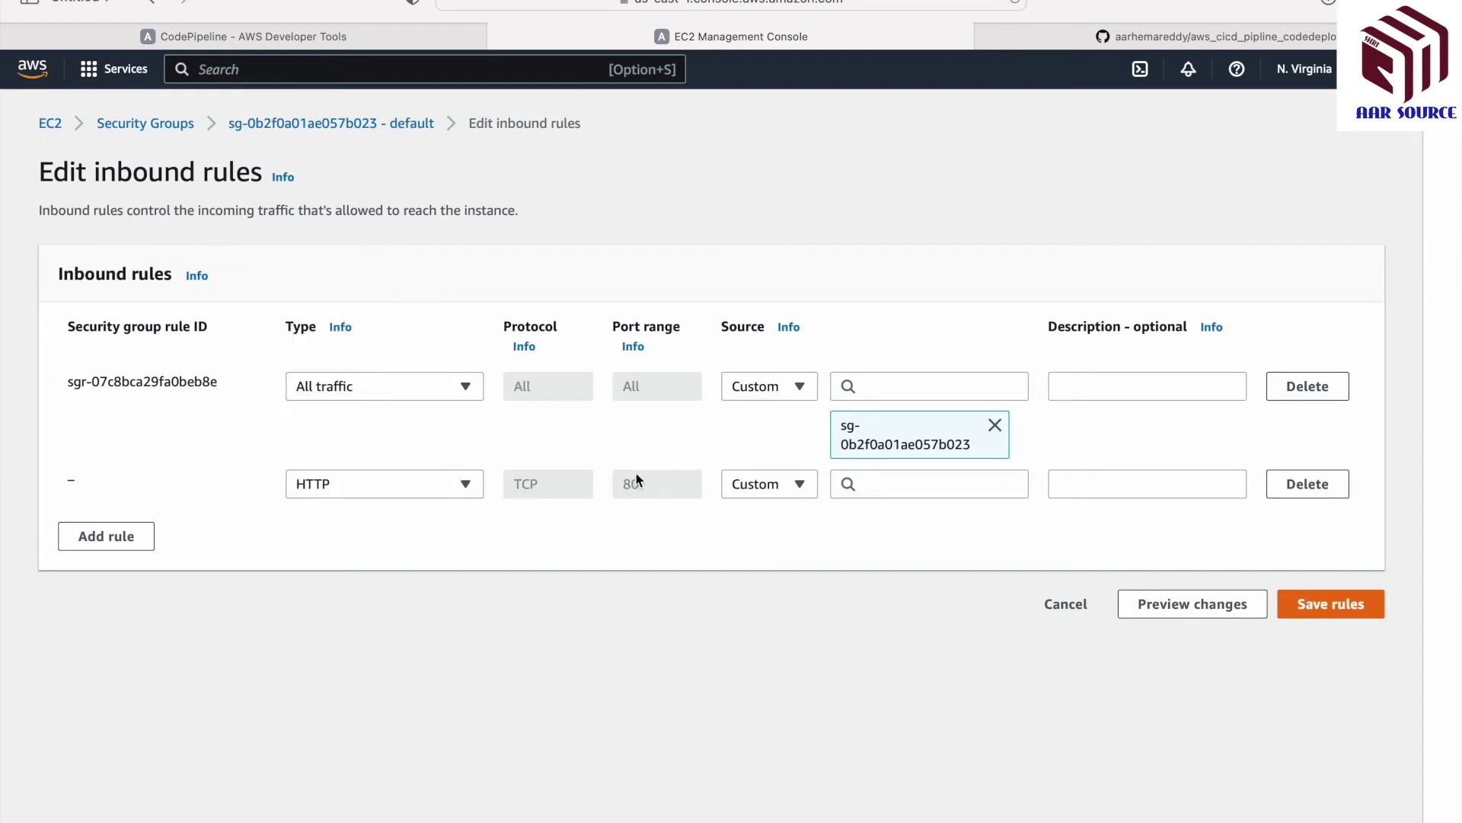
{"action": "left_click", "coordinate": [782, 488]}
{"action": "left_click", "coordinate": [783, 542]}
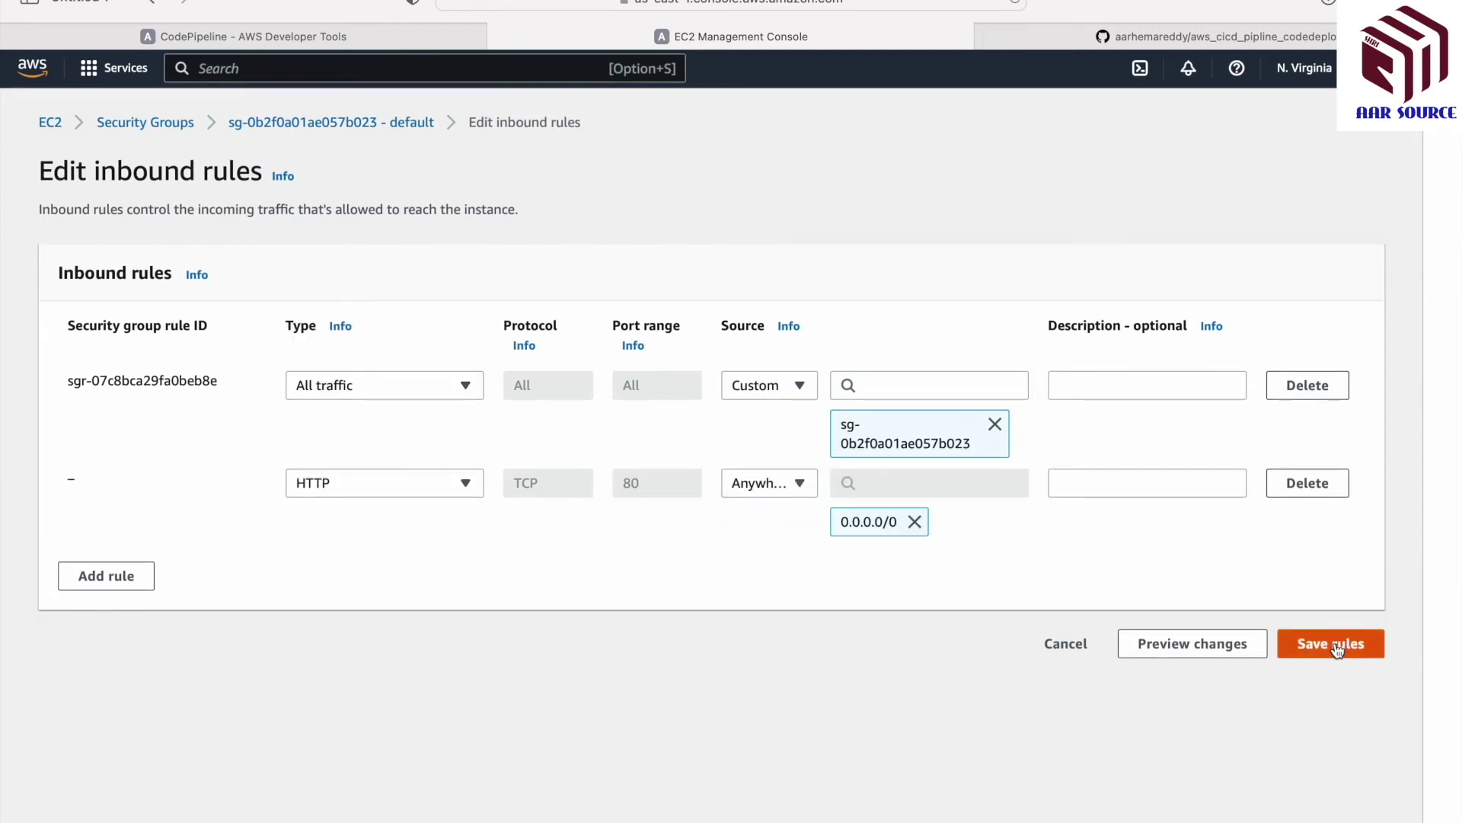
- Add an inbound rule of type SSH with the source Anywhere-IPv4 and save the rules
{"action": "left_click", "coordinate": [106, 576]}
{"action": "left_click", "coordinate": [328, 569]}
{"action": "type", "text": "ssh"}
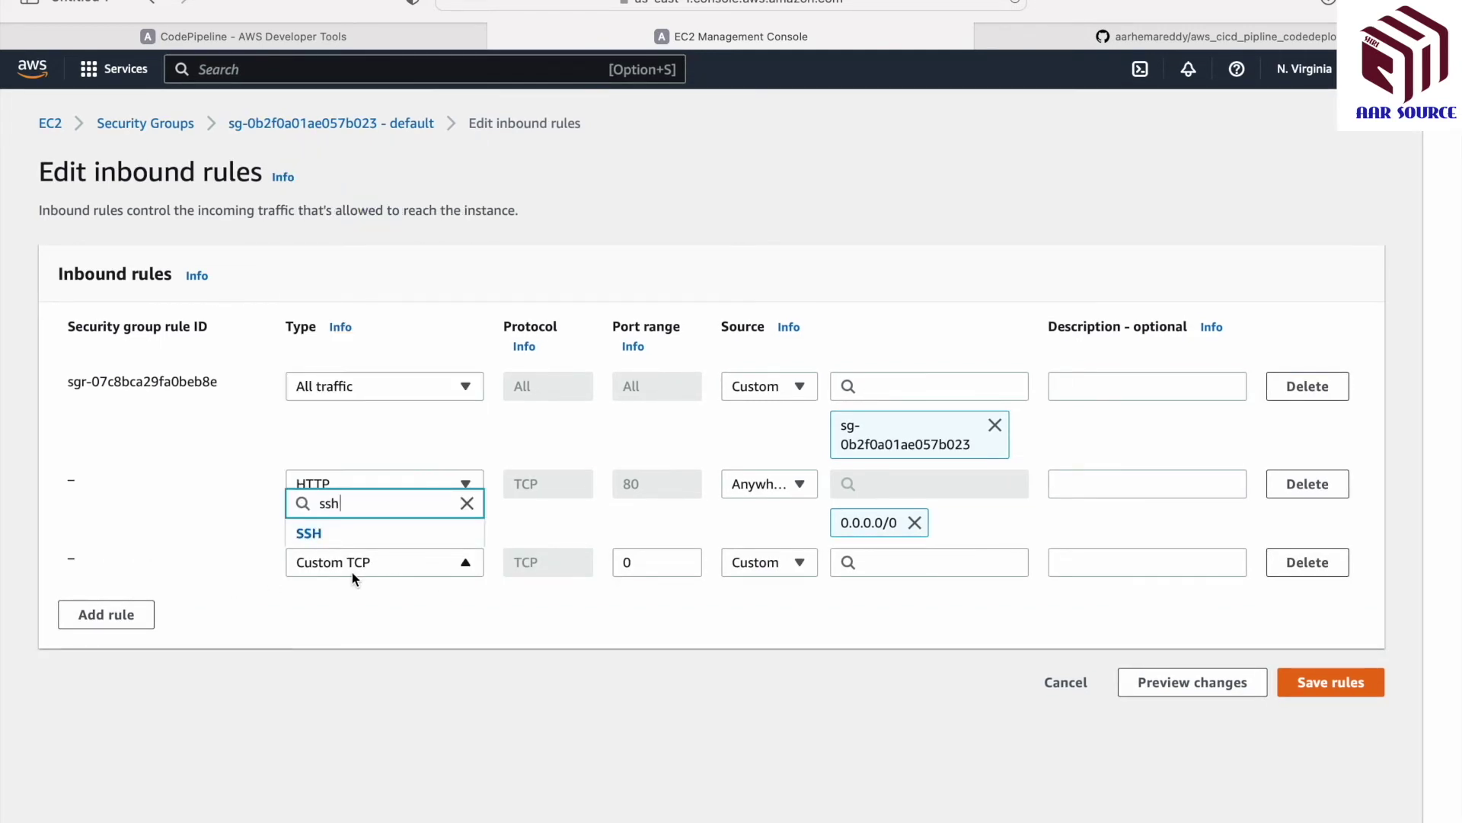
{"action": "left_click", "coordinate": [340, 536]}
{"action": "left_click", "coordinate": [776, 565]}
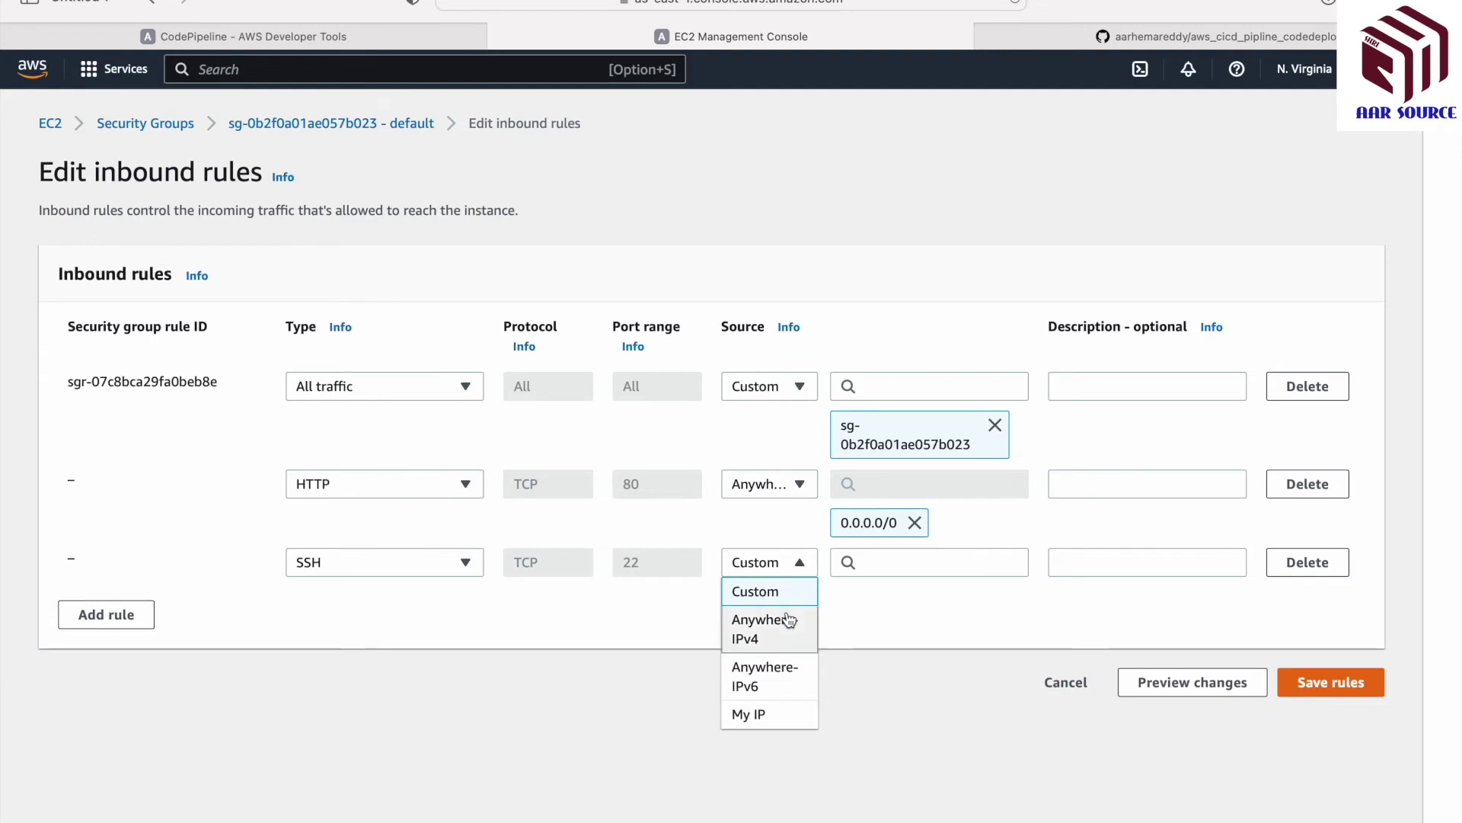
{"action": "left_click", "coordinate": [788, 617]}
{"action": "left_click", "coordinate": [1329, 724]}
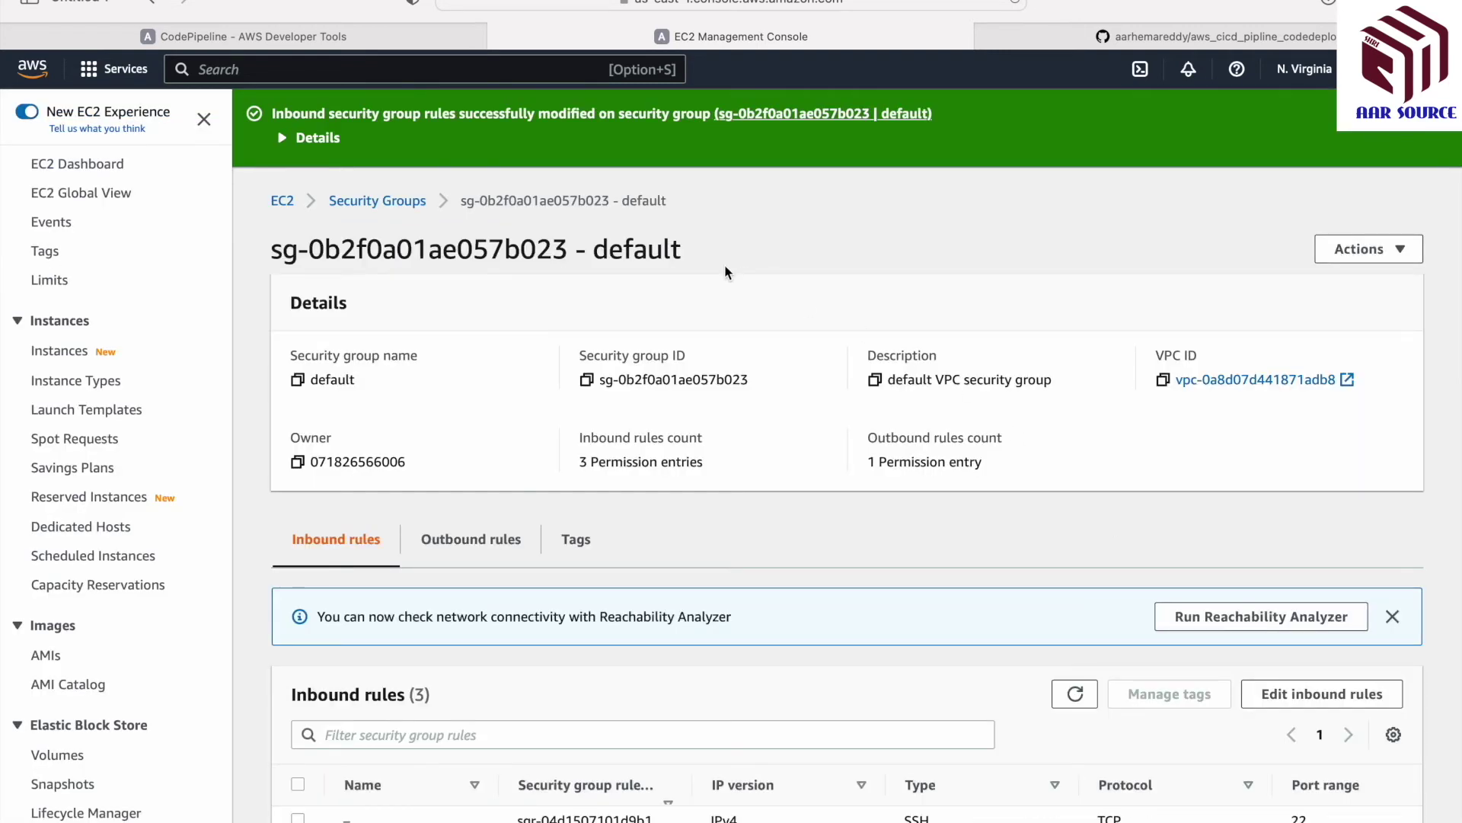
- Return to the running EC2 instances and open the AAR-CICD instance's public IPv4 address from its details
{"action": "left_click", "coordinate": [296, 204]}
{"action": "left_click", "coordinate": [387, 279]}
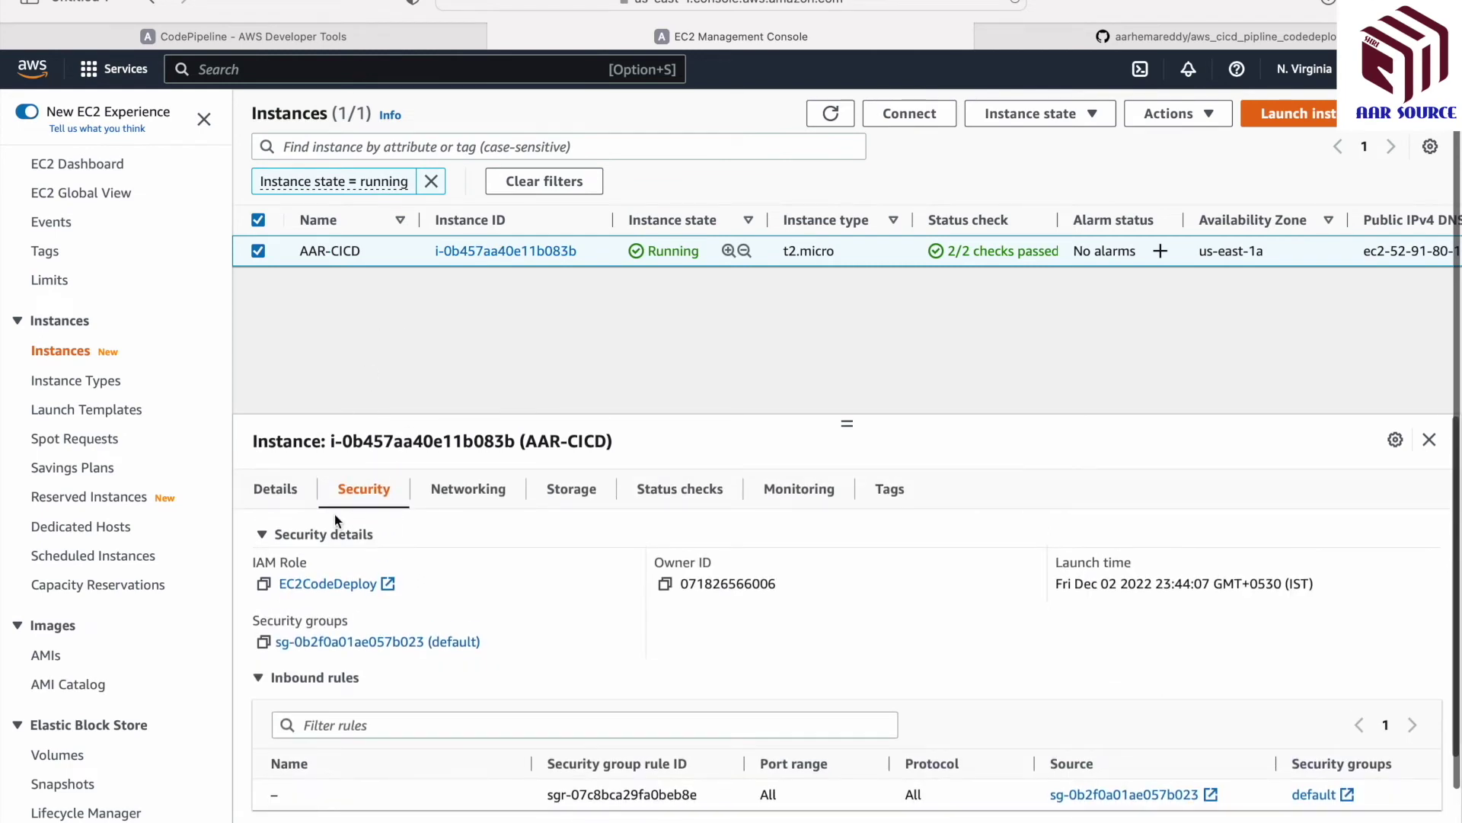
{"action": "left_click", "coordinate": [278, 489]}
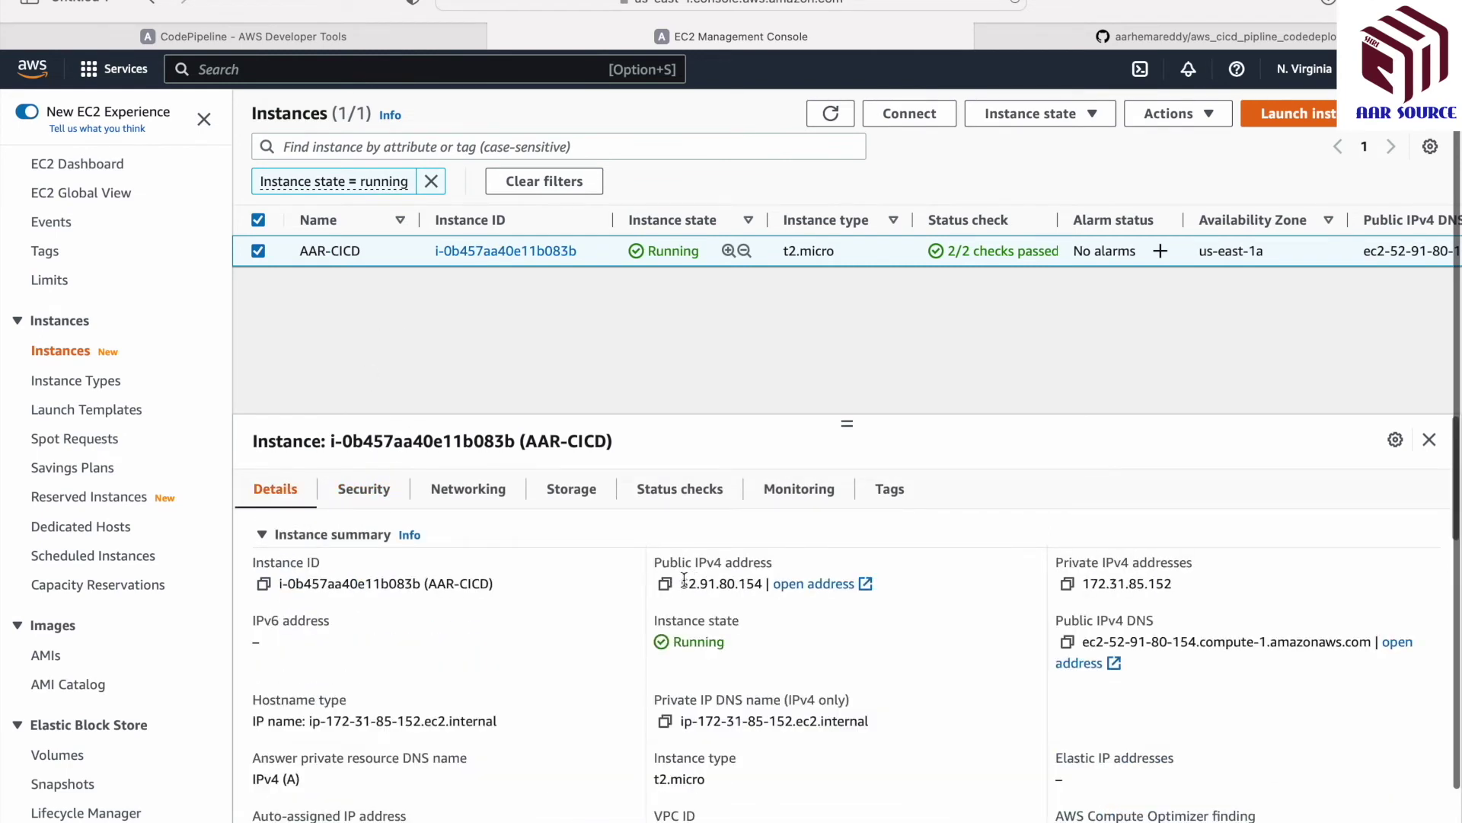
{"action": "left_click", "coordinate": [829, 584]}
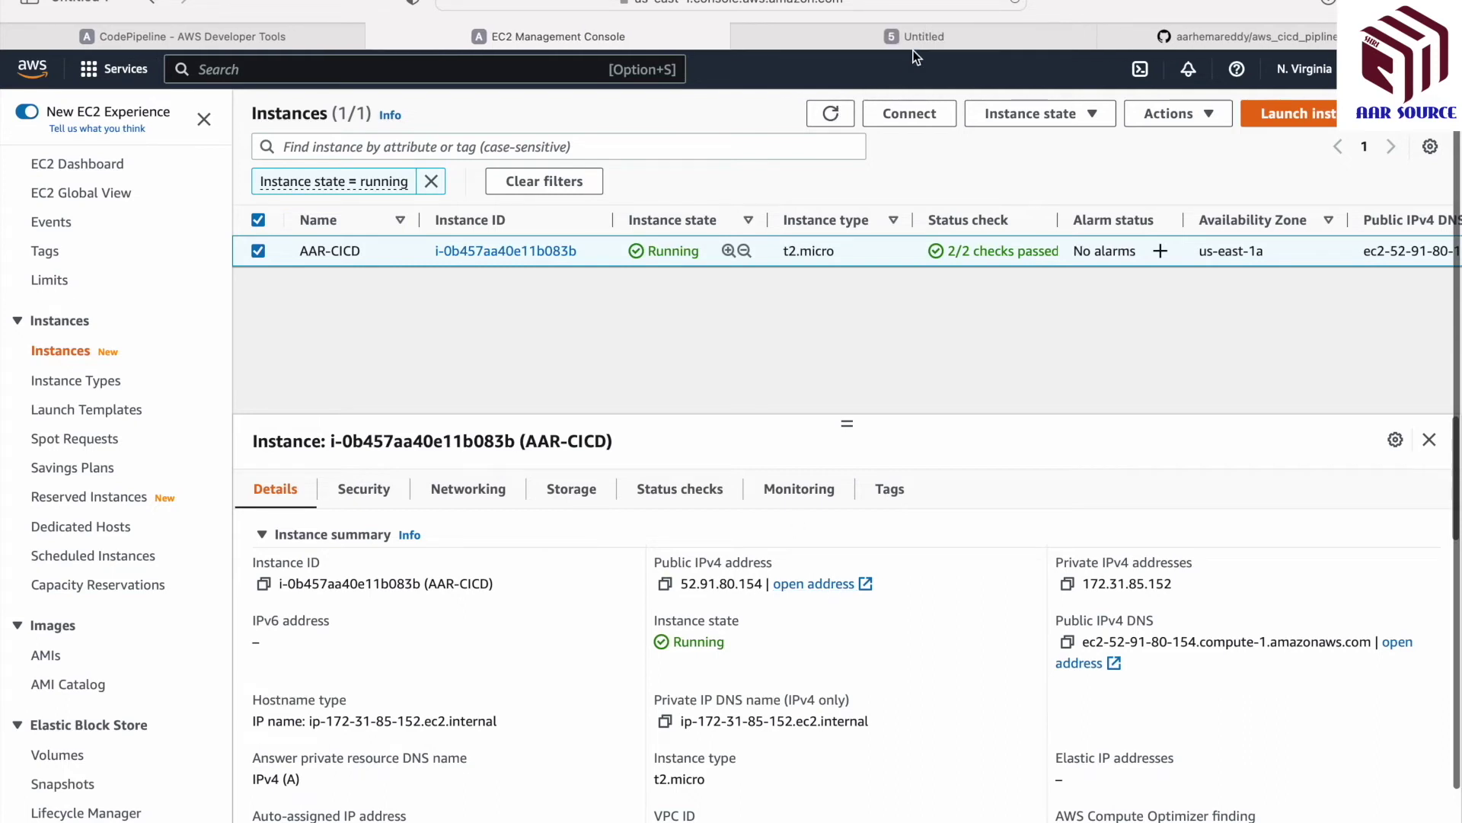
{"action": "left_click", "coordinate": [917, 38]}
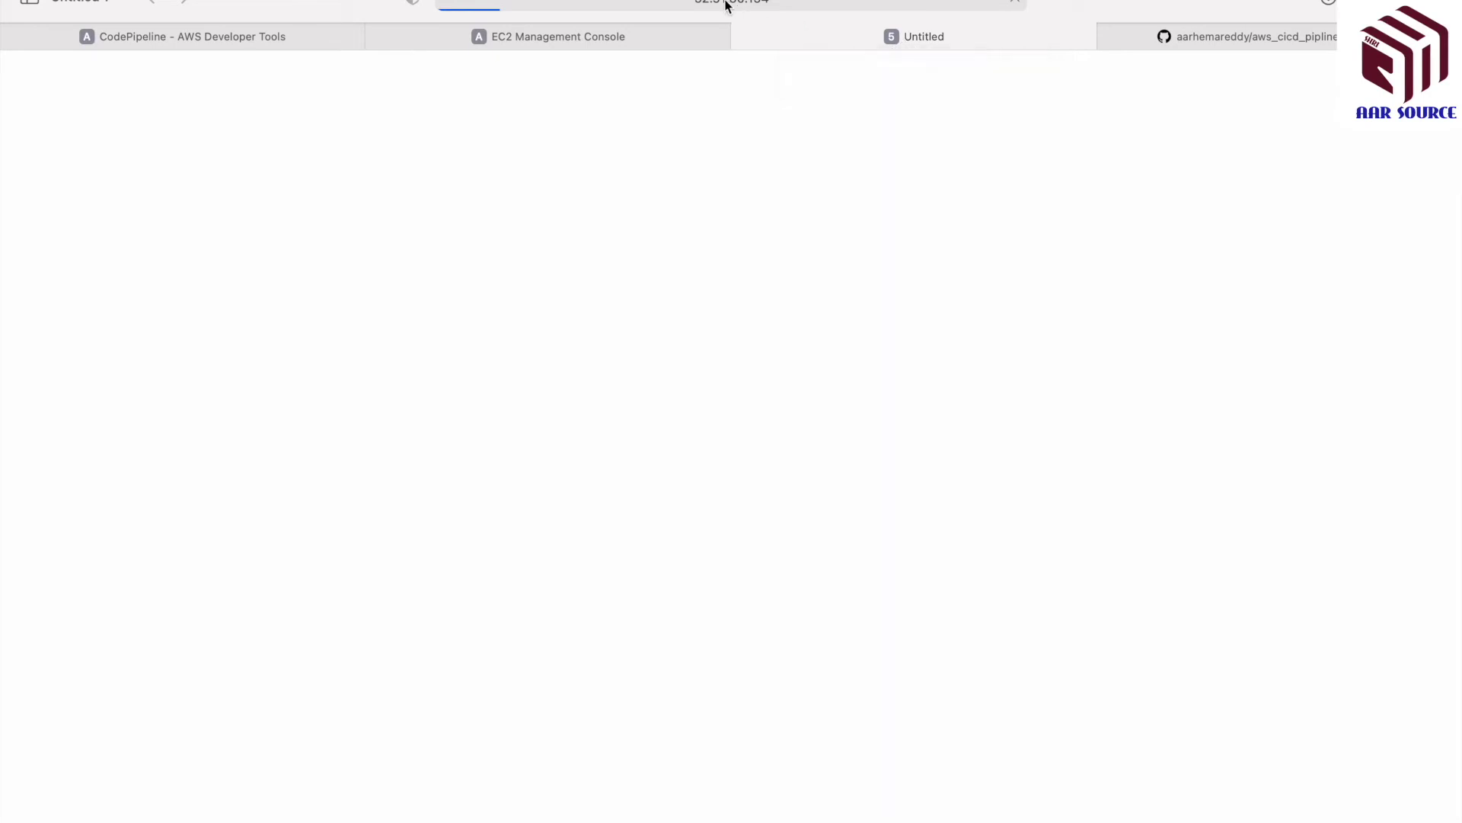
- Change the instance page's address from HTTPS to HTTP and load the deployed site
{"action": "left_click", "coordinate": [695, 2]}
{"action": "left_click", "coordinate": [485, 4]}
{"action": "type", "text": "s://"}
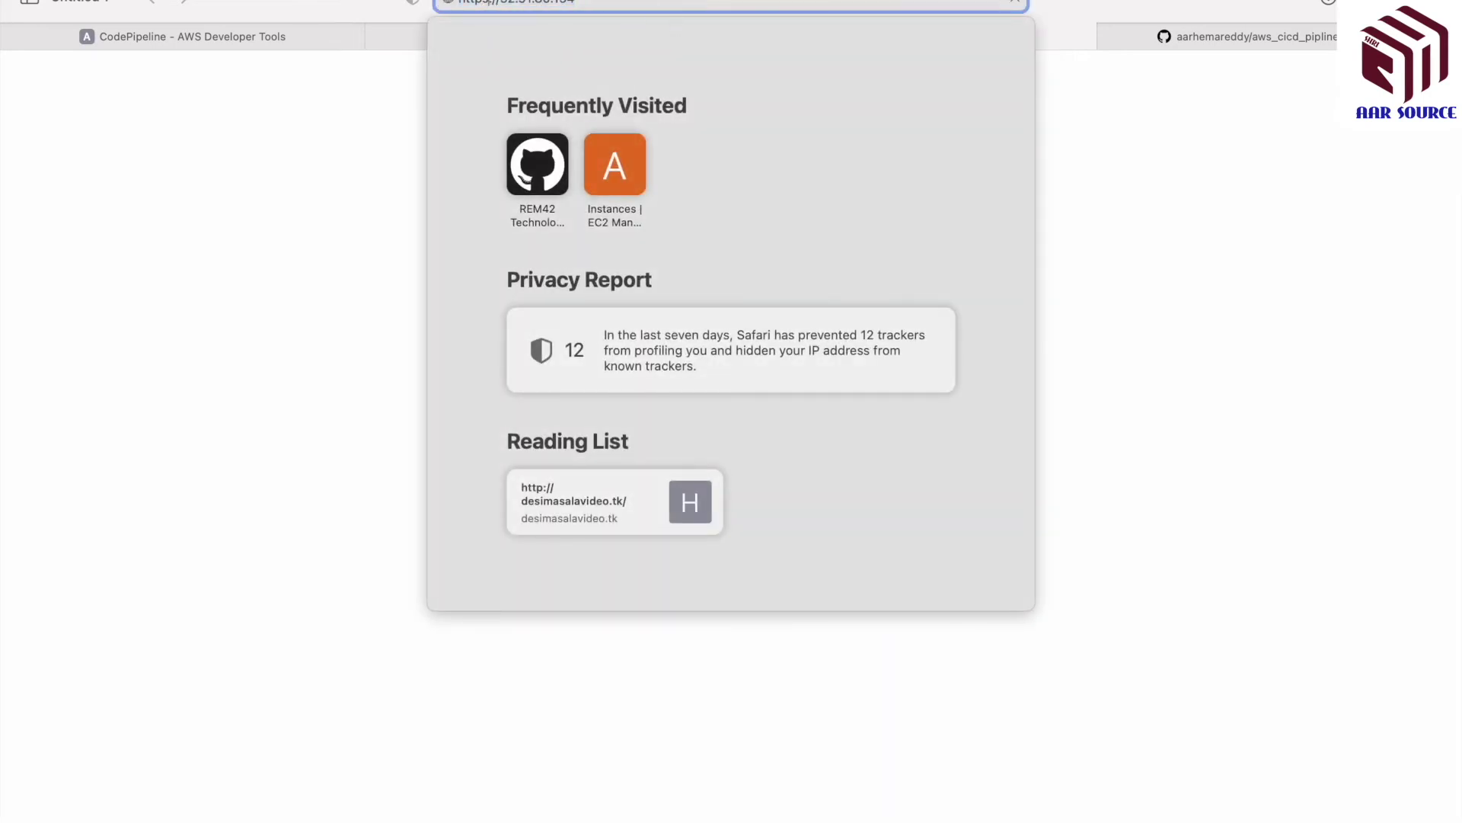
{"action": "key", "text": "Return"}
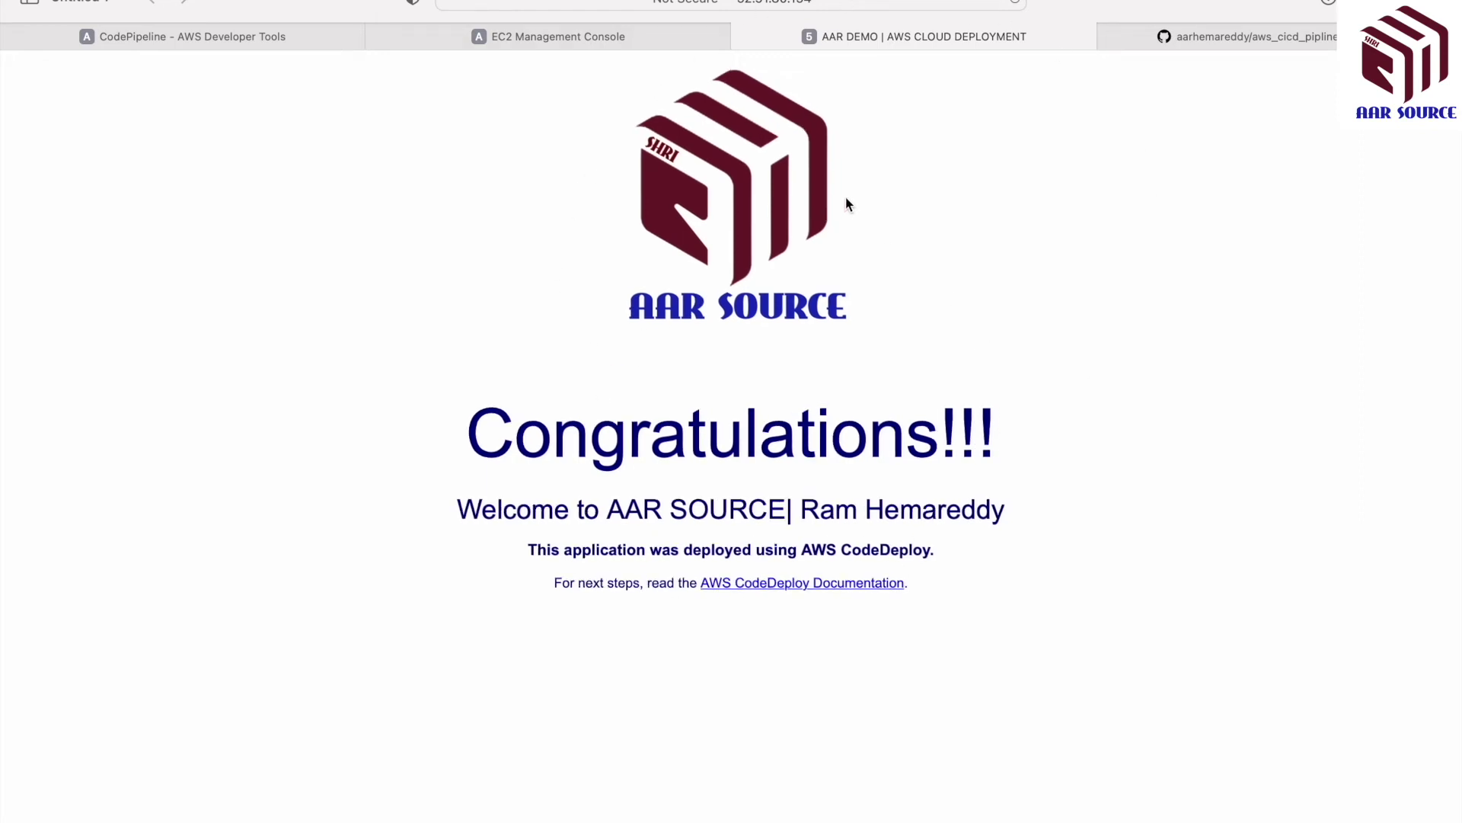
- Check the status of the pipeline's source and deploy stages, and examine the main heading on the deployed page
{"action": "left_click", "coordinate": [231, 34]}
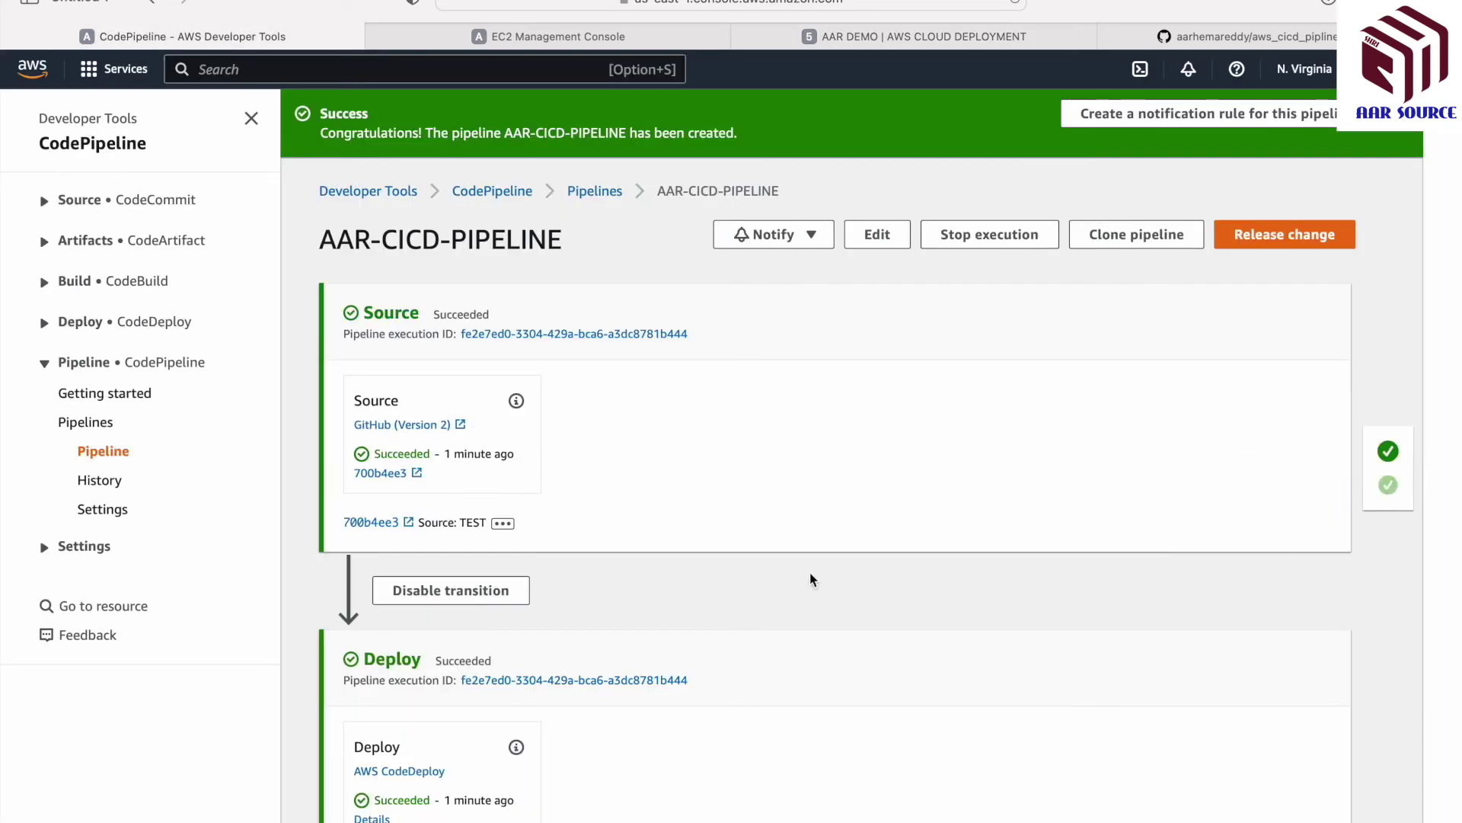
{"action": "left_click_drag", "start_coordinate": [374, 455], "coordinate": [431, 454]}
{"action": "left_click", "coordinate": [906, 39]}
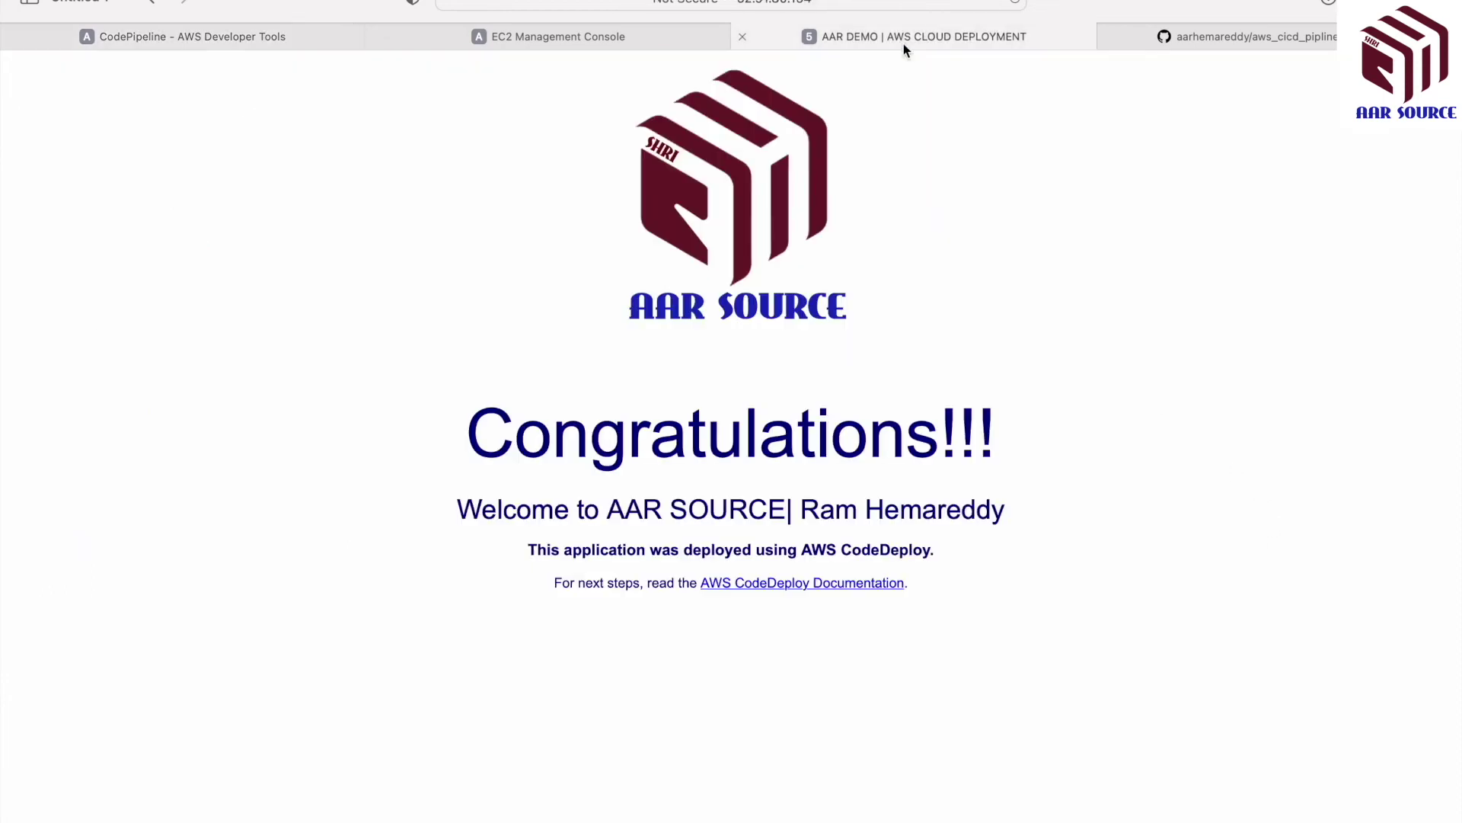
{"action": "left_click_drag", "start_coordinate": [488, 429], "coordinate": [1012, 452]}
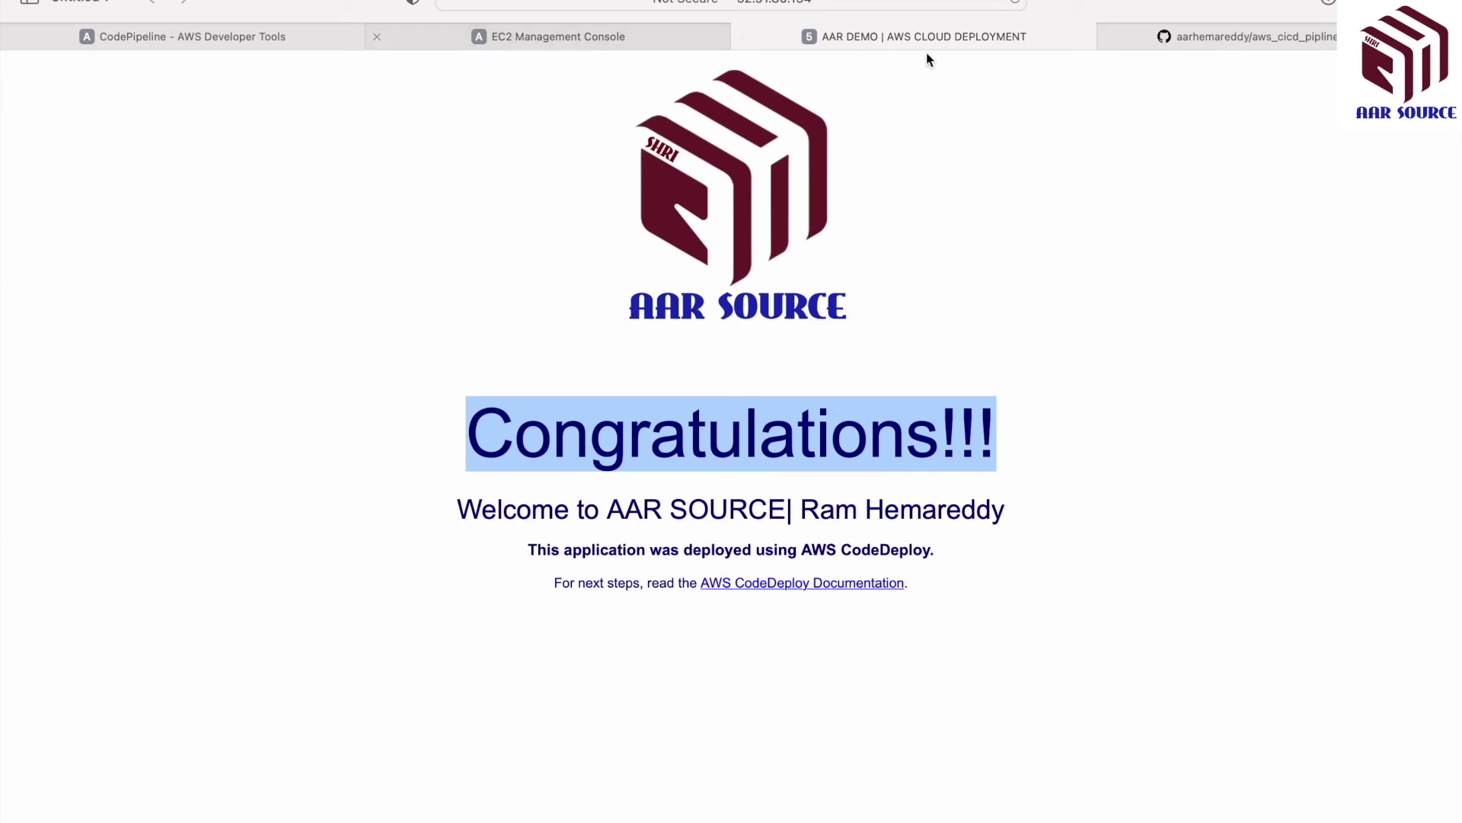
- Edit index.html in the aws_cicd_pipline_codedeploy GitHub repository, adding HELLO, the author's first name and !!! after Congratulations!!! in the h1 heading
{"action": "left_click", "coordinate": [1191, 46]}
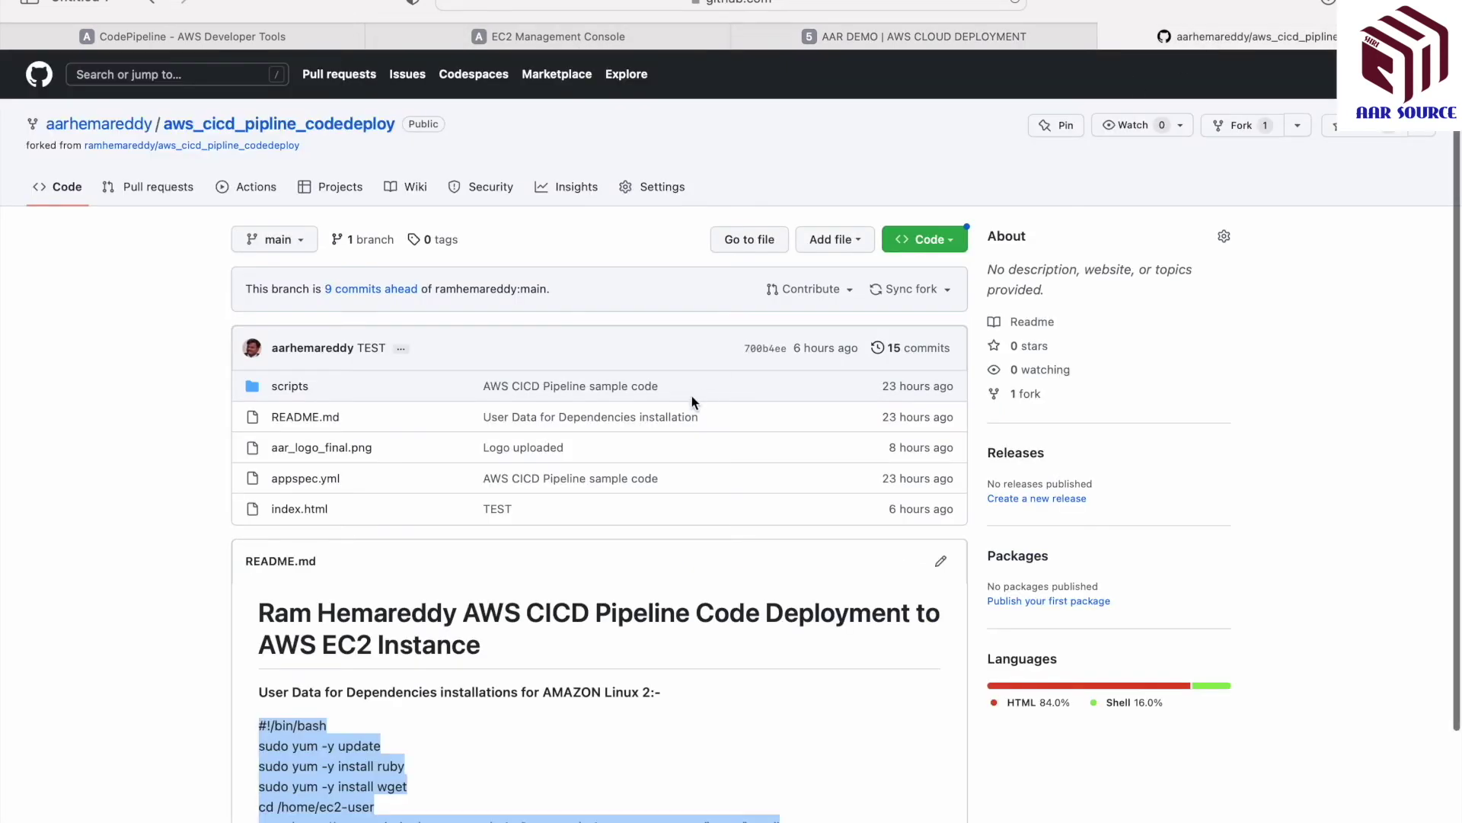
{"action": "left_click", "coordinate": [307, 510]}
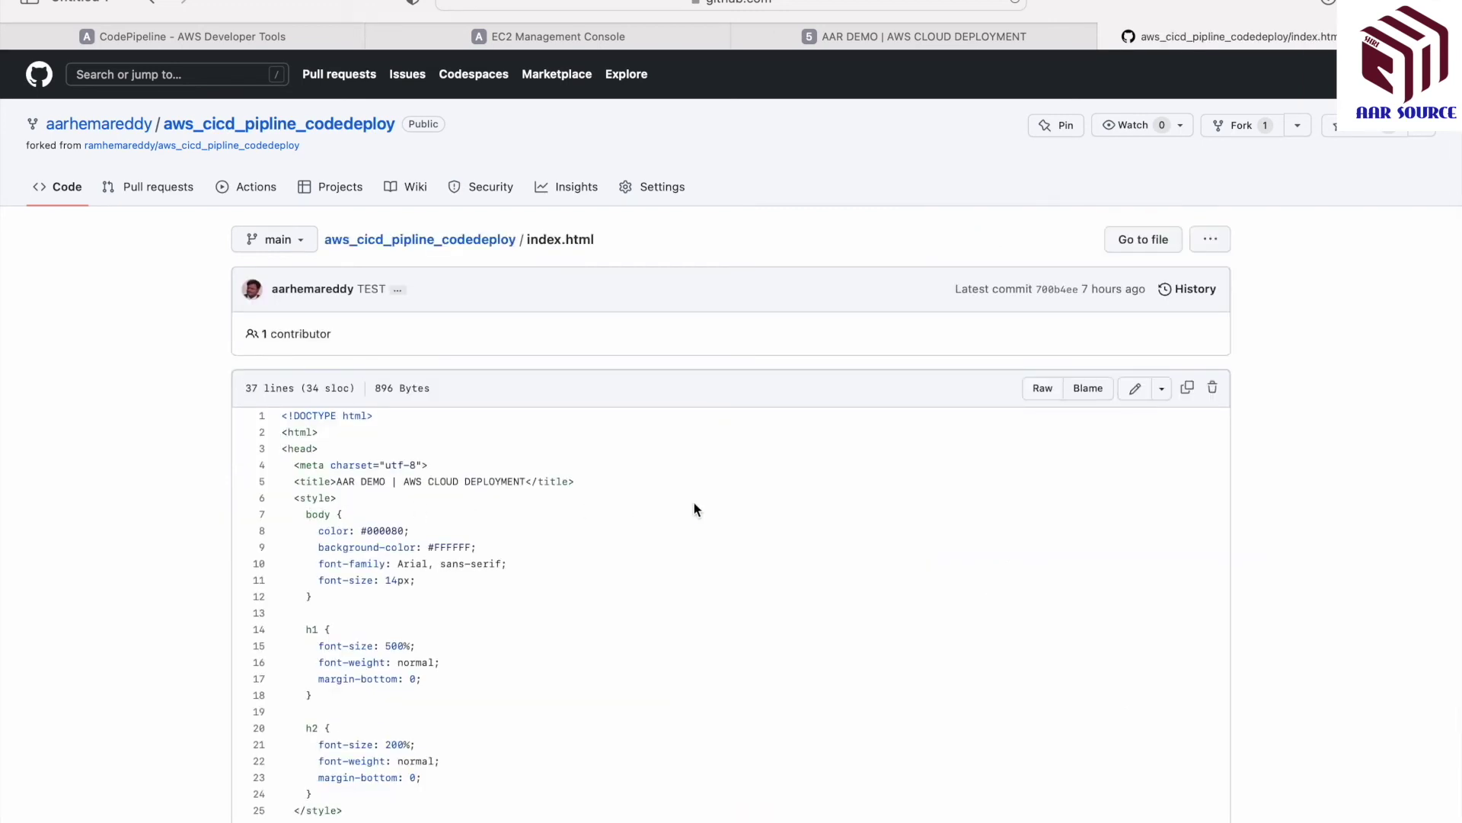
{"action": "scroll", "coordinate": [694, 501], "scroll_direction": "down", "scroll_amount": 3}
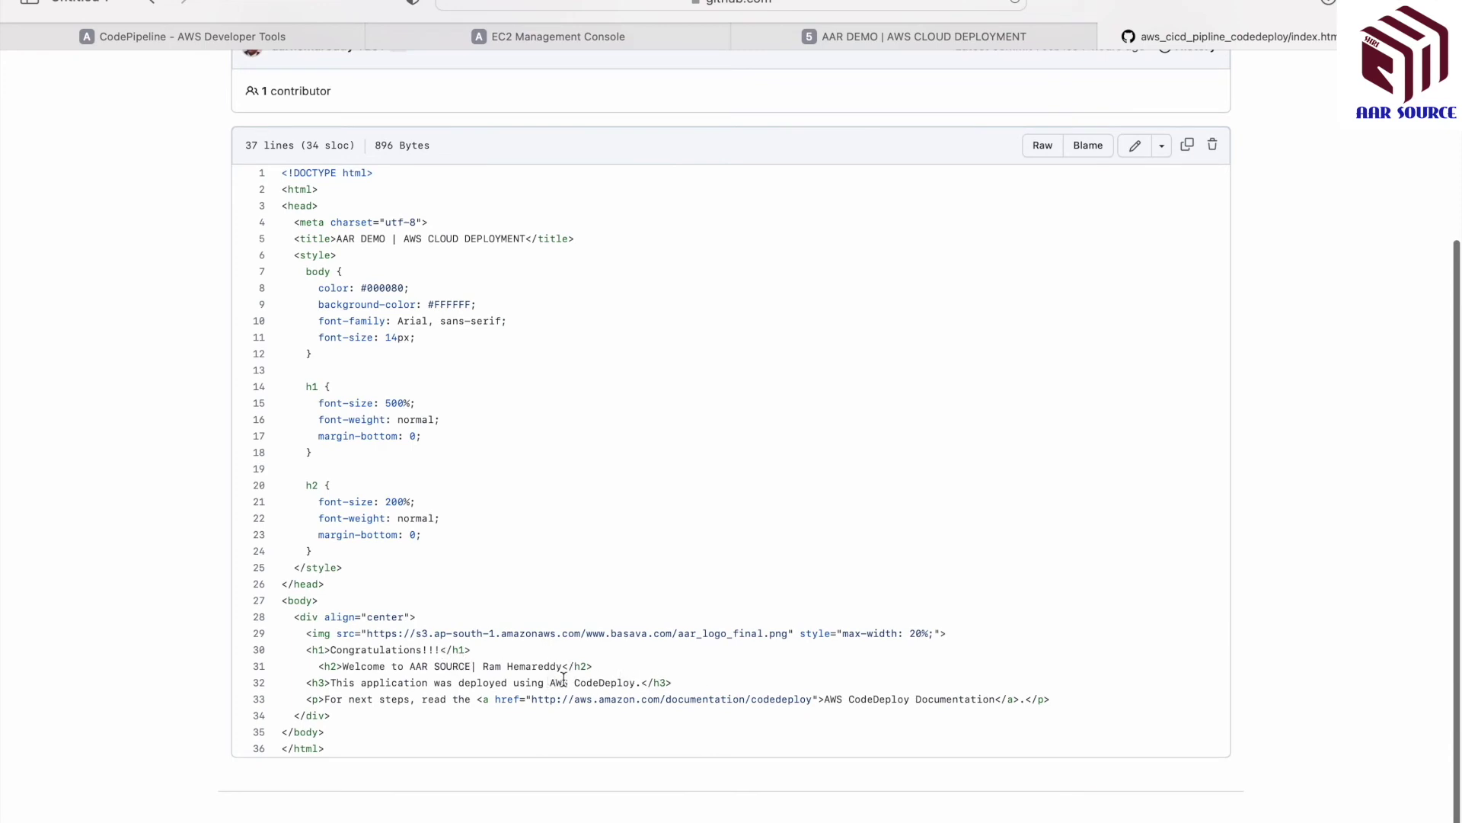
{"action": "left_click", "coordinate": [1139, 152]}
{"action": "scroll", "coordinate": [668, 500], "scroll_direction": "down", "scroll_amount": 1}
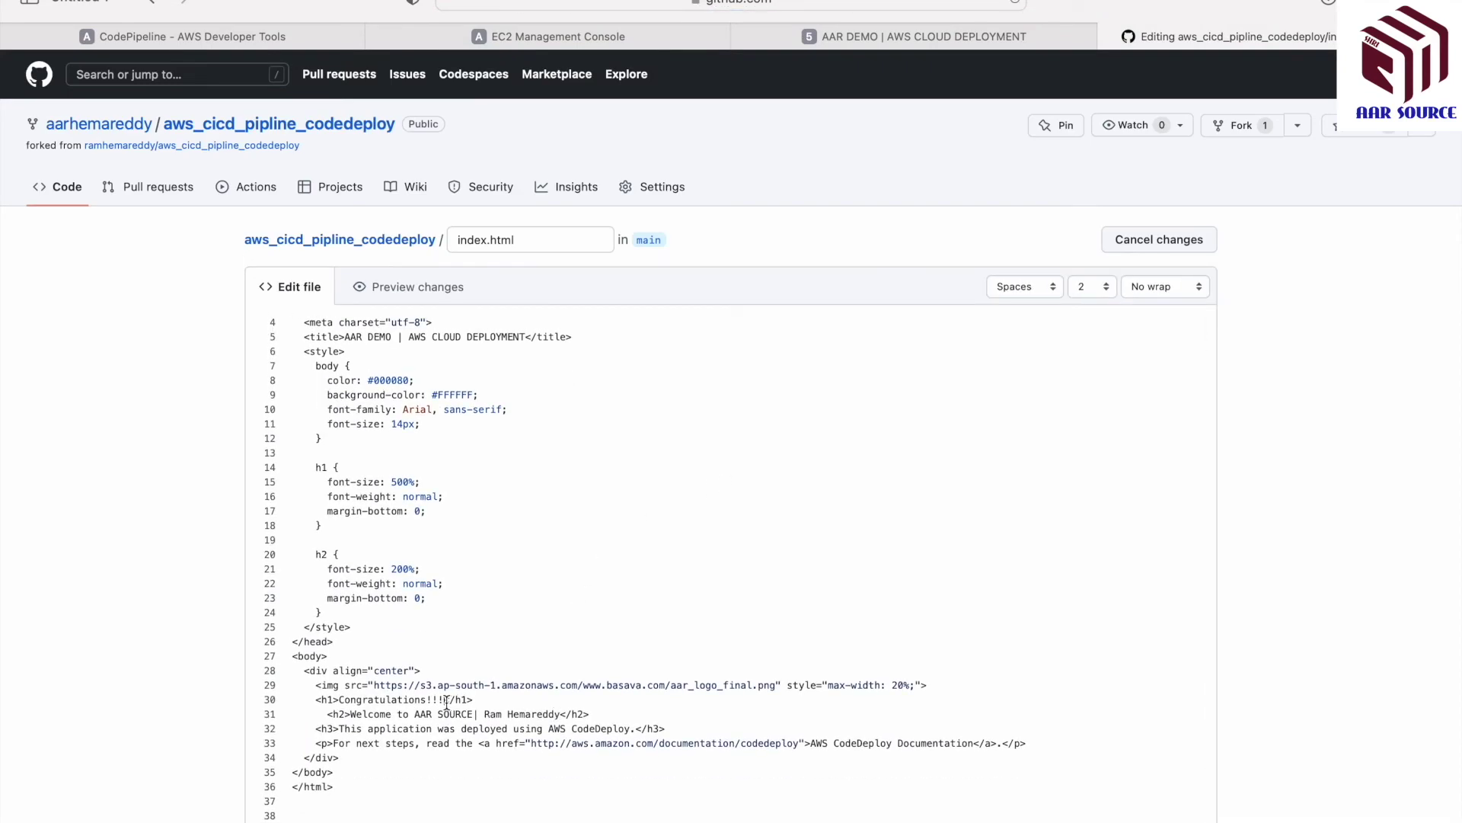
{"action": "type", "text": "HELLO RAM!!!"}
{"action": "scroll", "coordinate": [1424, 531], "scroll_direction": "down", "scroll_amount": 5}
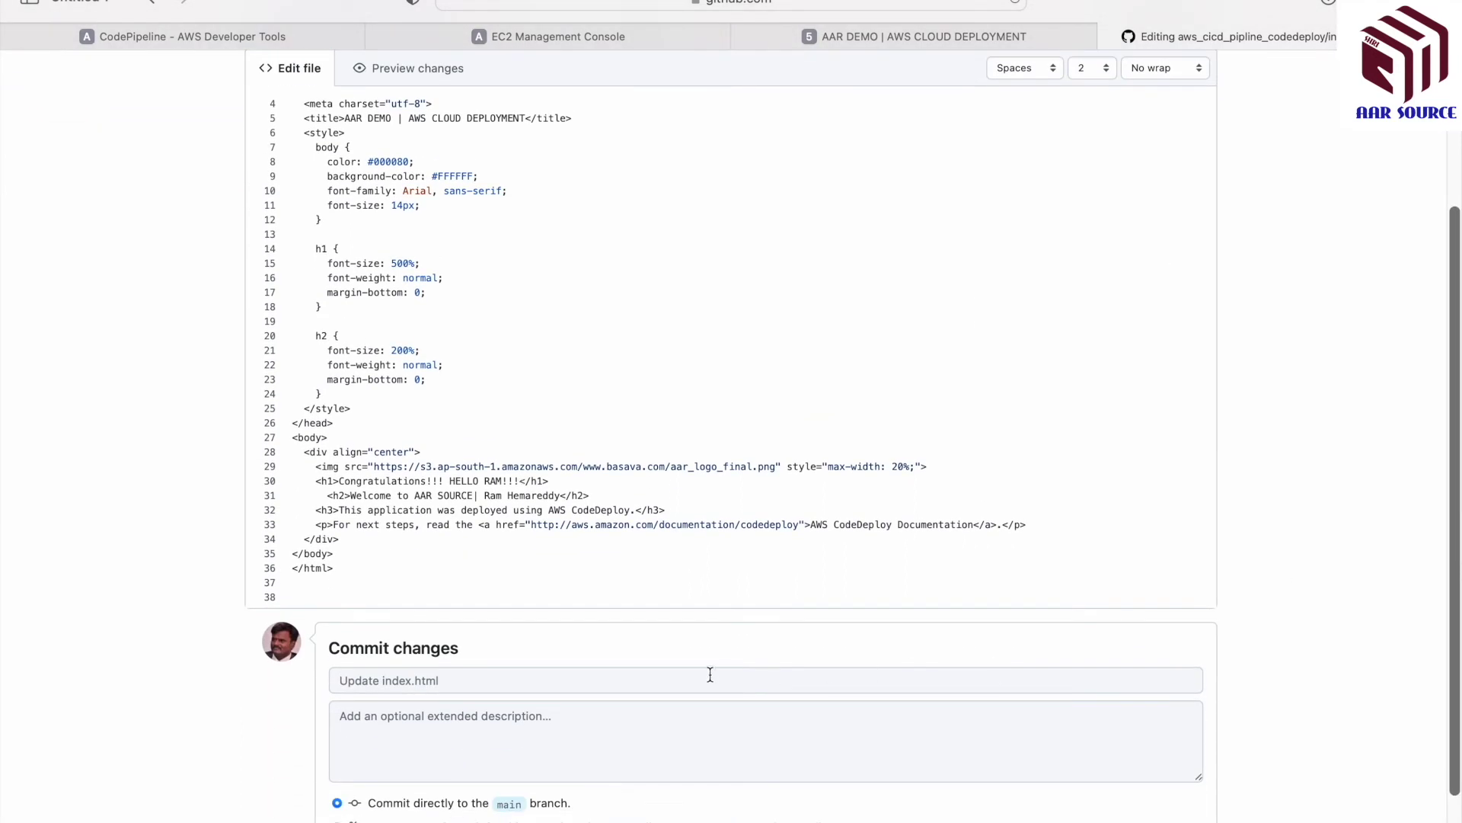
- Commit the index.html edit directly to the main branch with Test Commites as both the commit message and the extended description
{"action": "left_click", "coordinate": [695, 677]}
{"action": "type", "text": "Test Commites"}
{"action": "key", "text": "super+a"}
{"action": "key", "text": "super+c"}
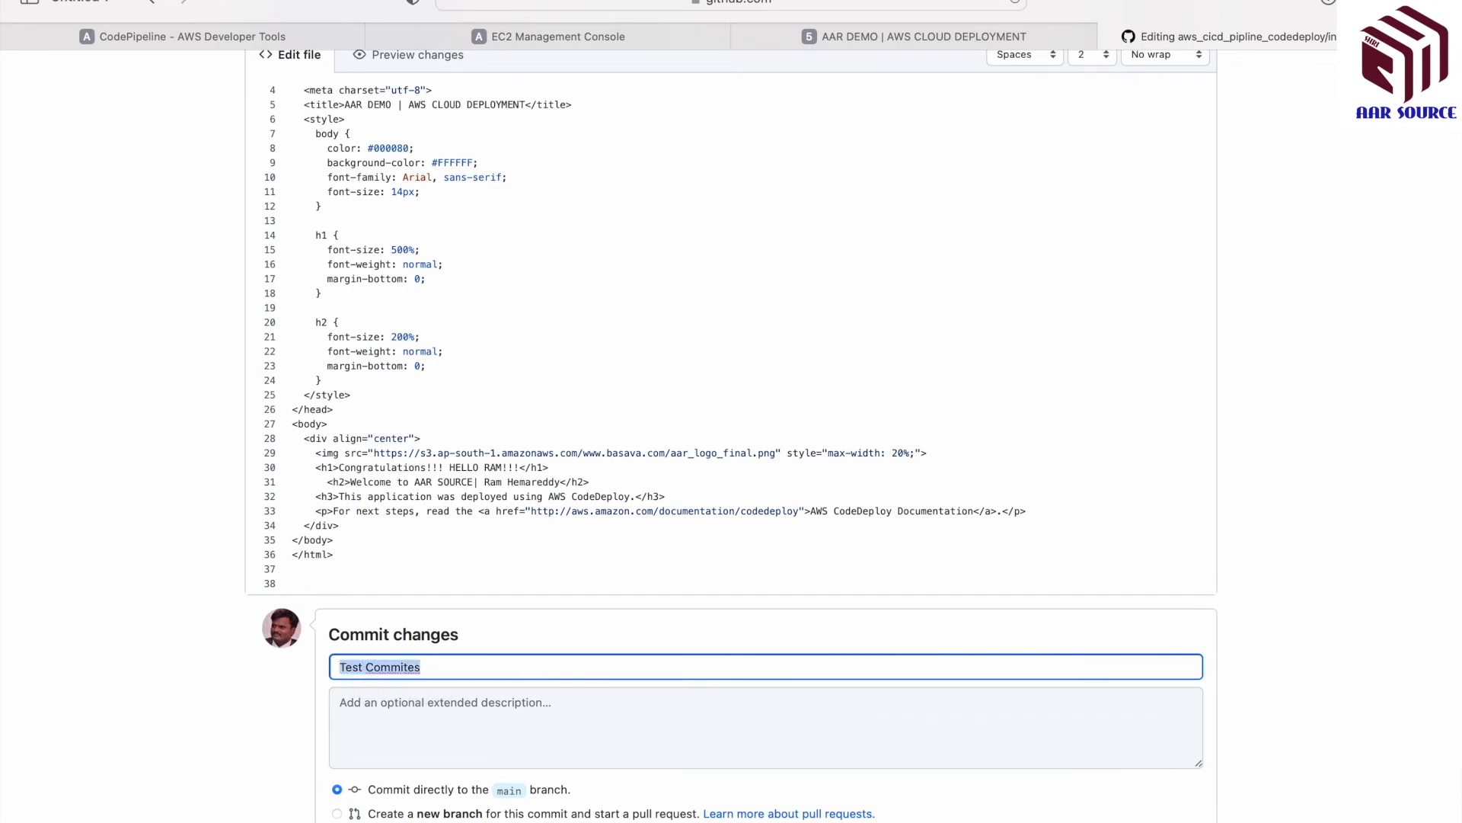
{"action": "left_click", "coordinate": [778, 747]}
{"action": "key", "text": "super+v"}
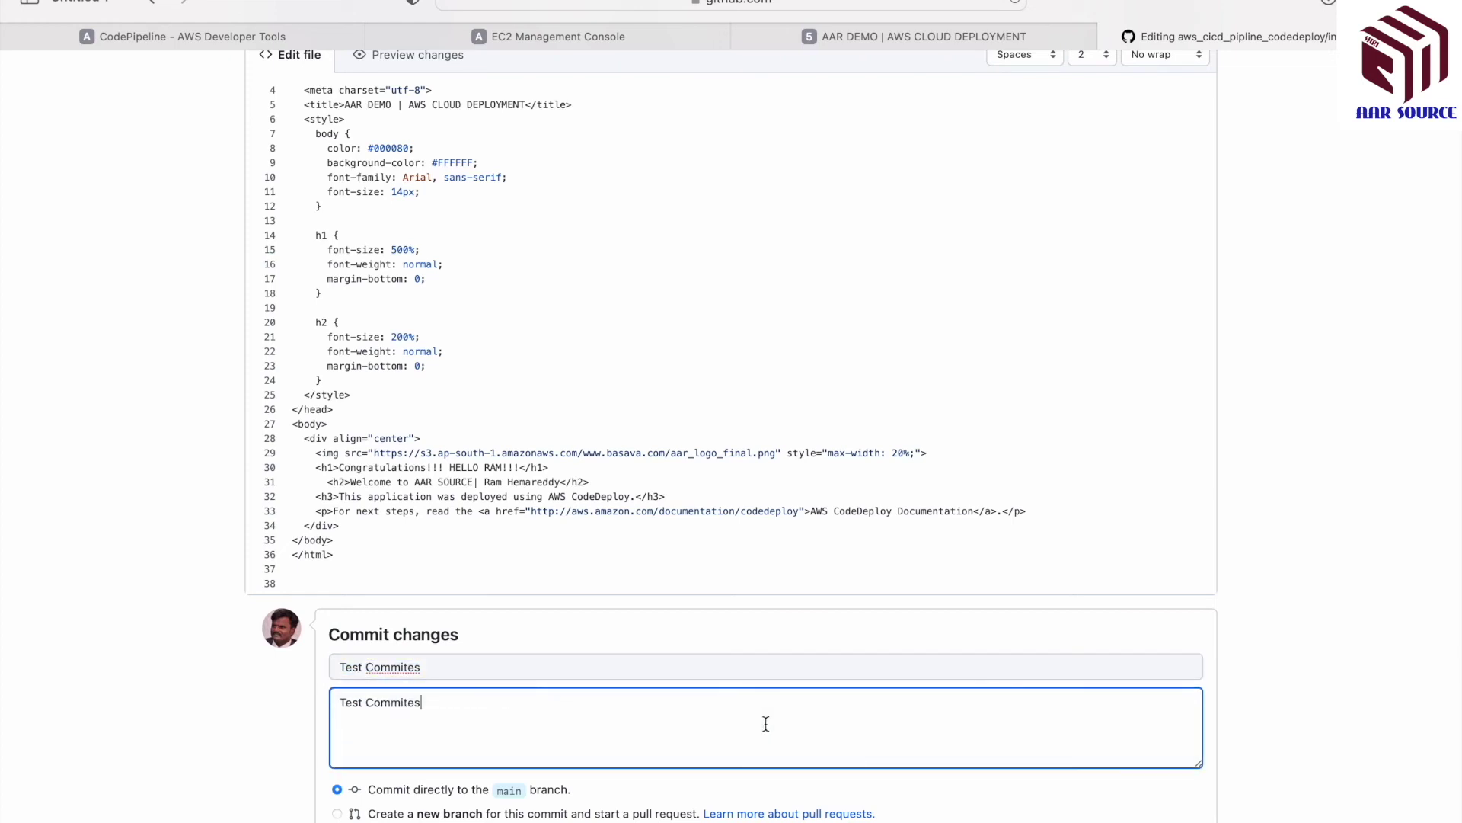
{"action": "right_click", "coordinate": [392, 667]}
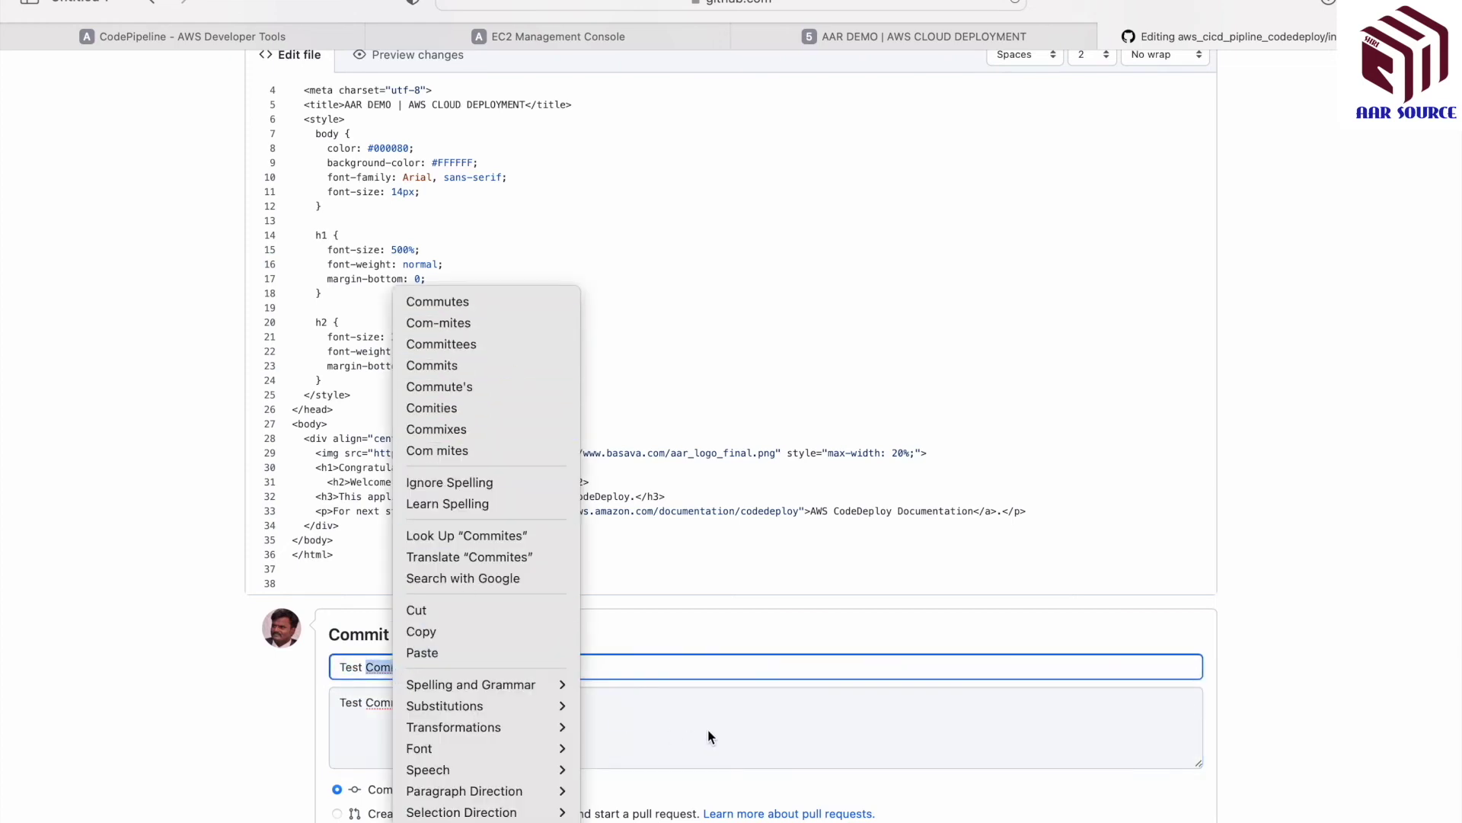
{"action": "key", "text": "Escape"}
{"action": "key", "text": "Return"}
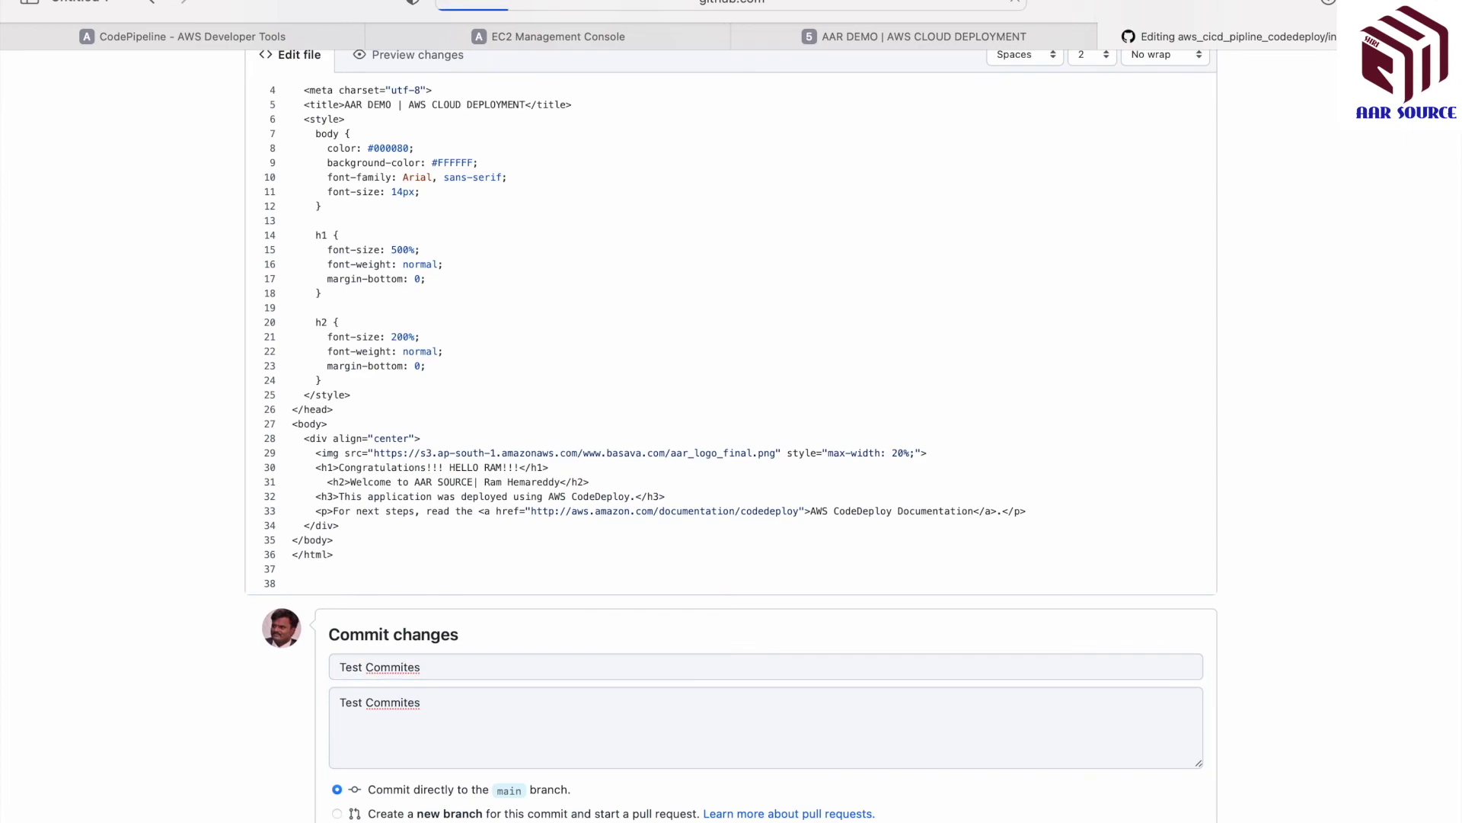
{"action": "scroll", "coordinate": [503, 513], "scroll_direction": "down", "scroll_amount": 1}
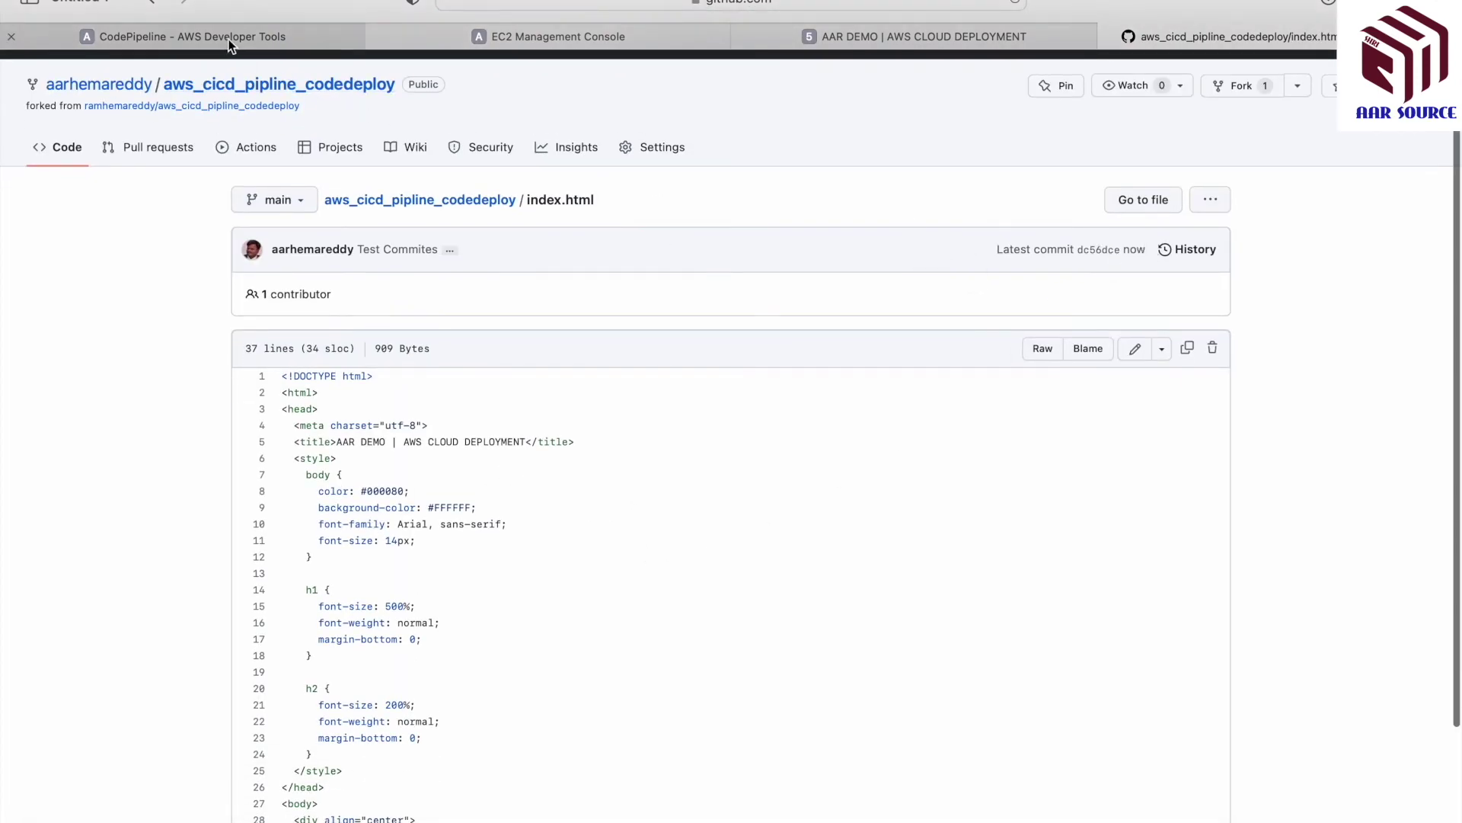
- Check the source and deploy stages of AAR-CICD-PIPELINE, and reload the deployed site to examine its main heading
{"action": "left_click", "coordinate": [191, 36]}
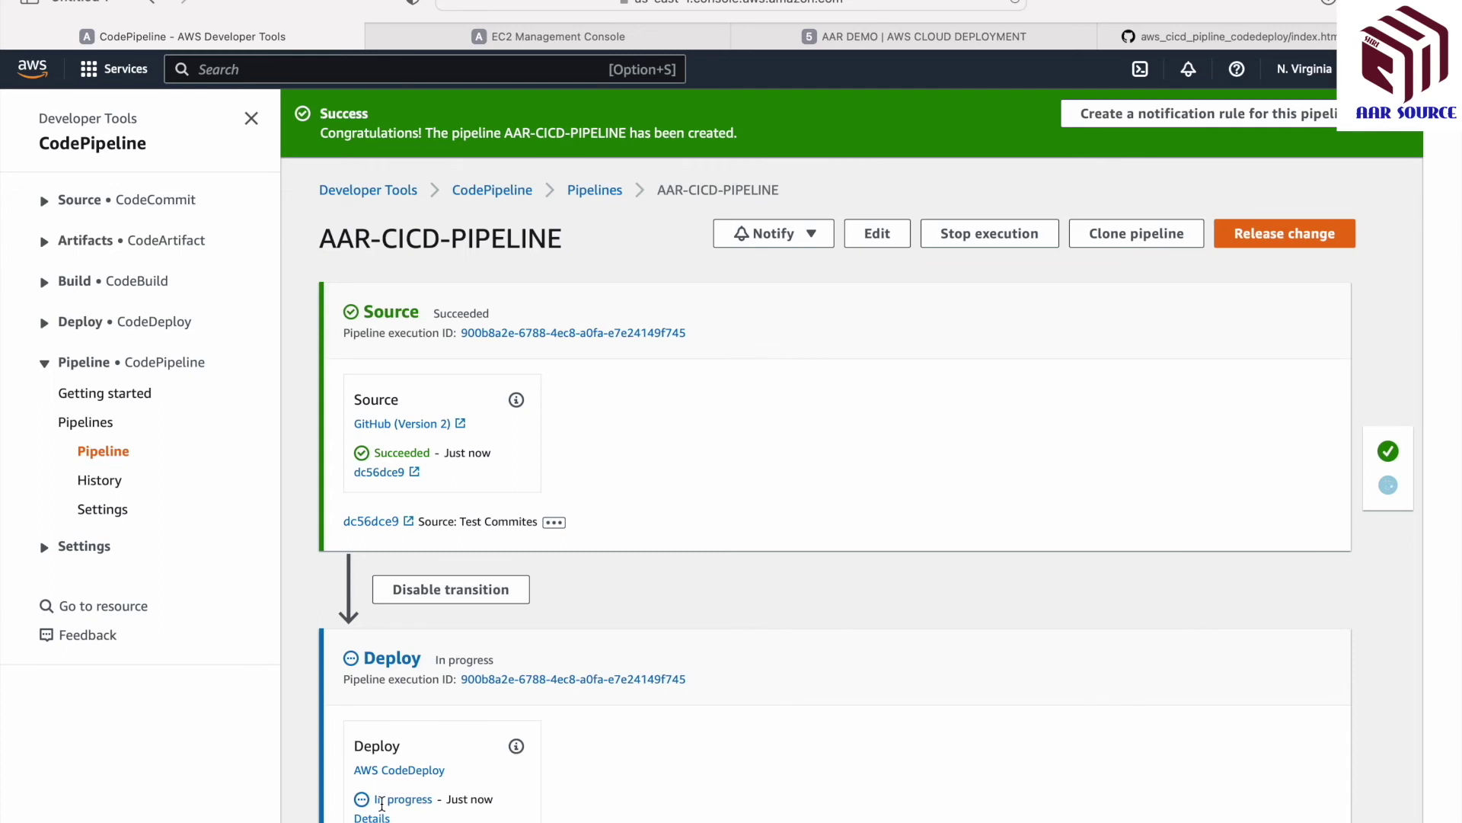
{"action": "scroll", "coordinate": [653, 771], "scroll_direction": "down", "scroll_amount": 2}
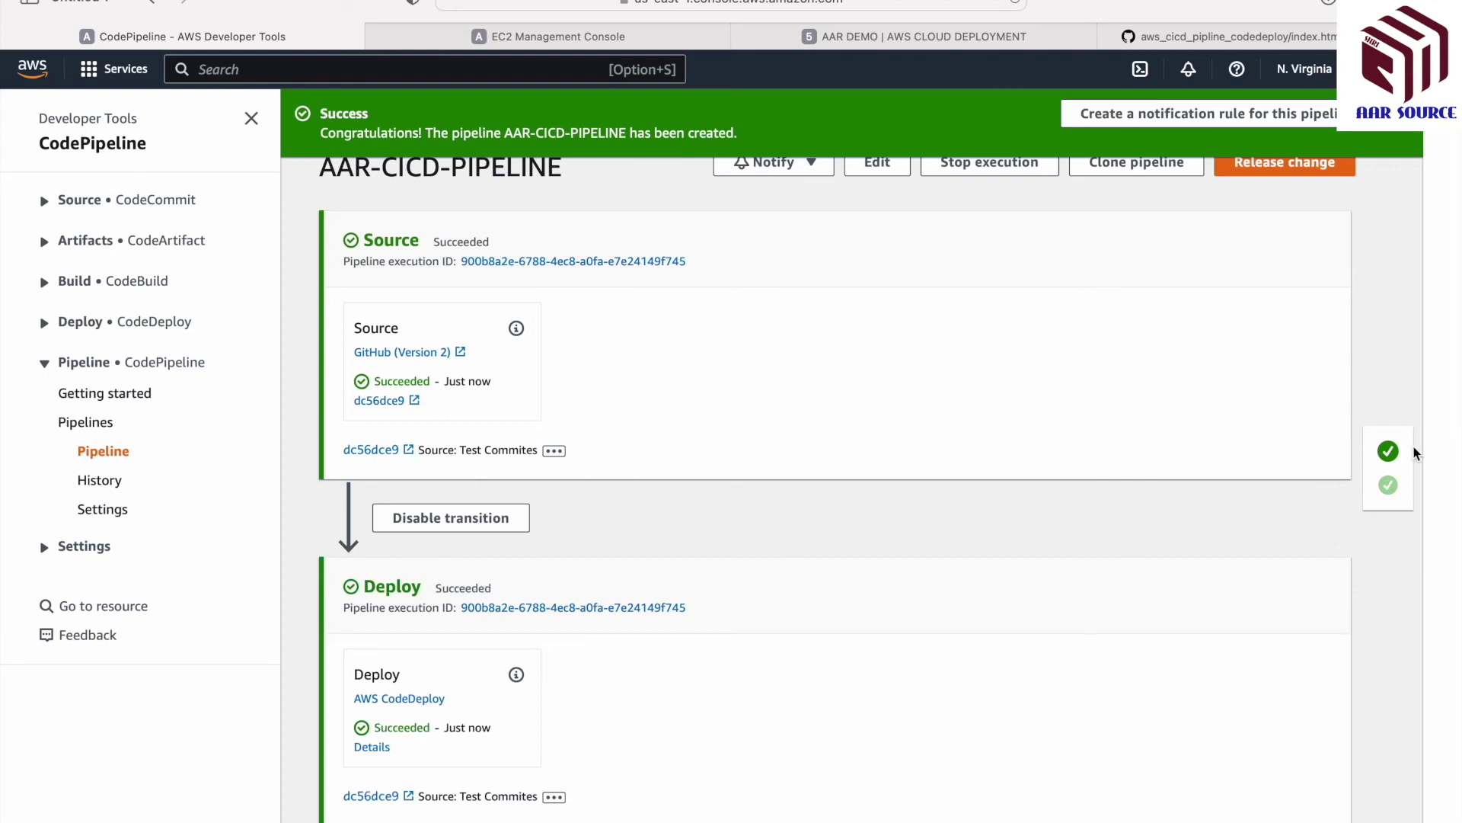
{"action": "left_click", "coordinate": [903, 39]}
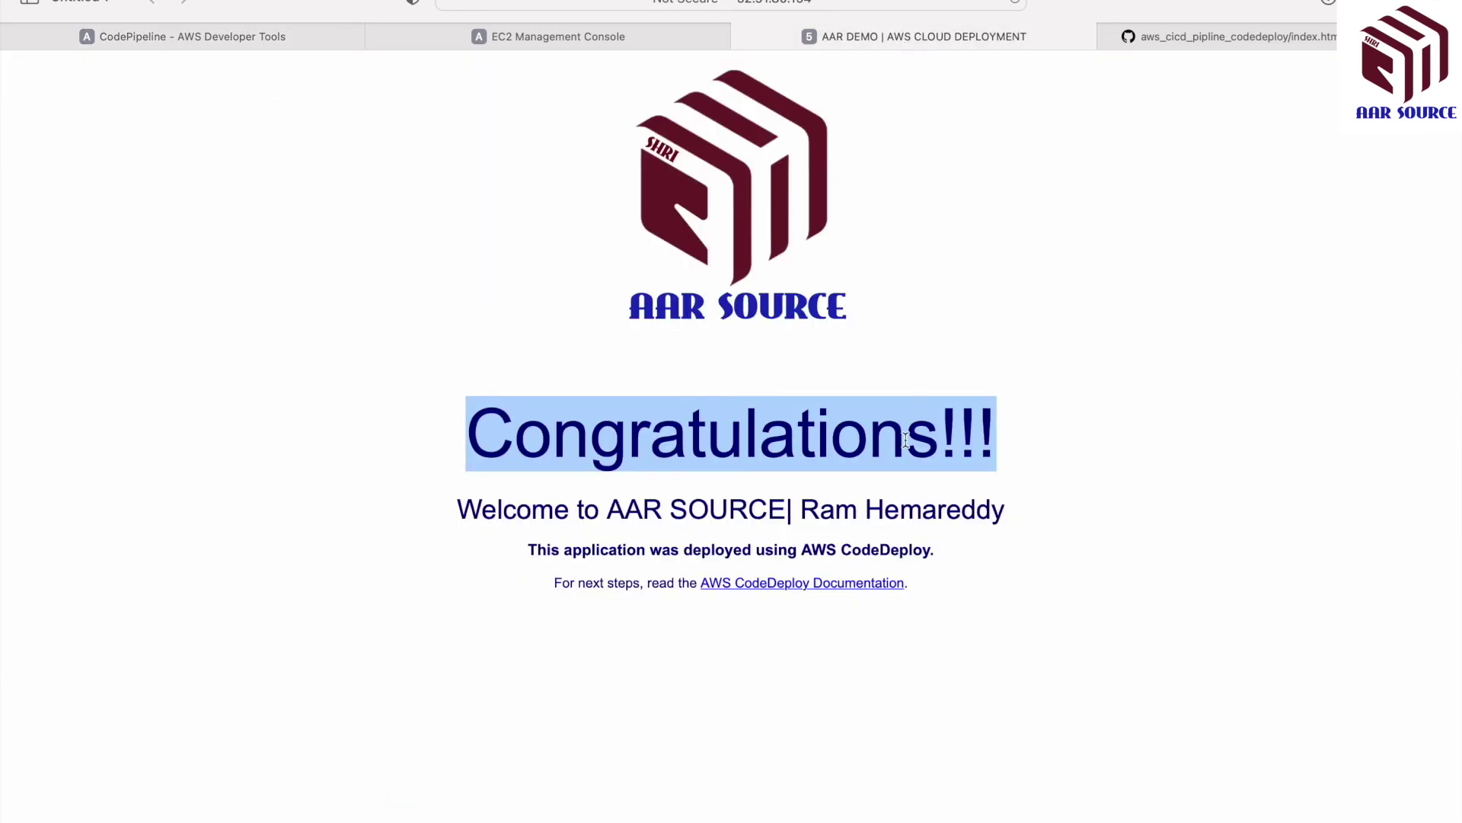
{"action": "left_click", "coordinate": [1016, 2]}
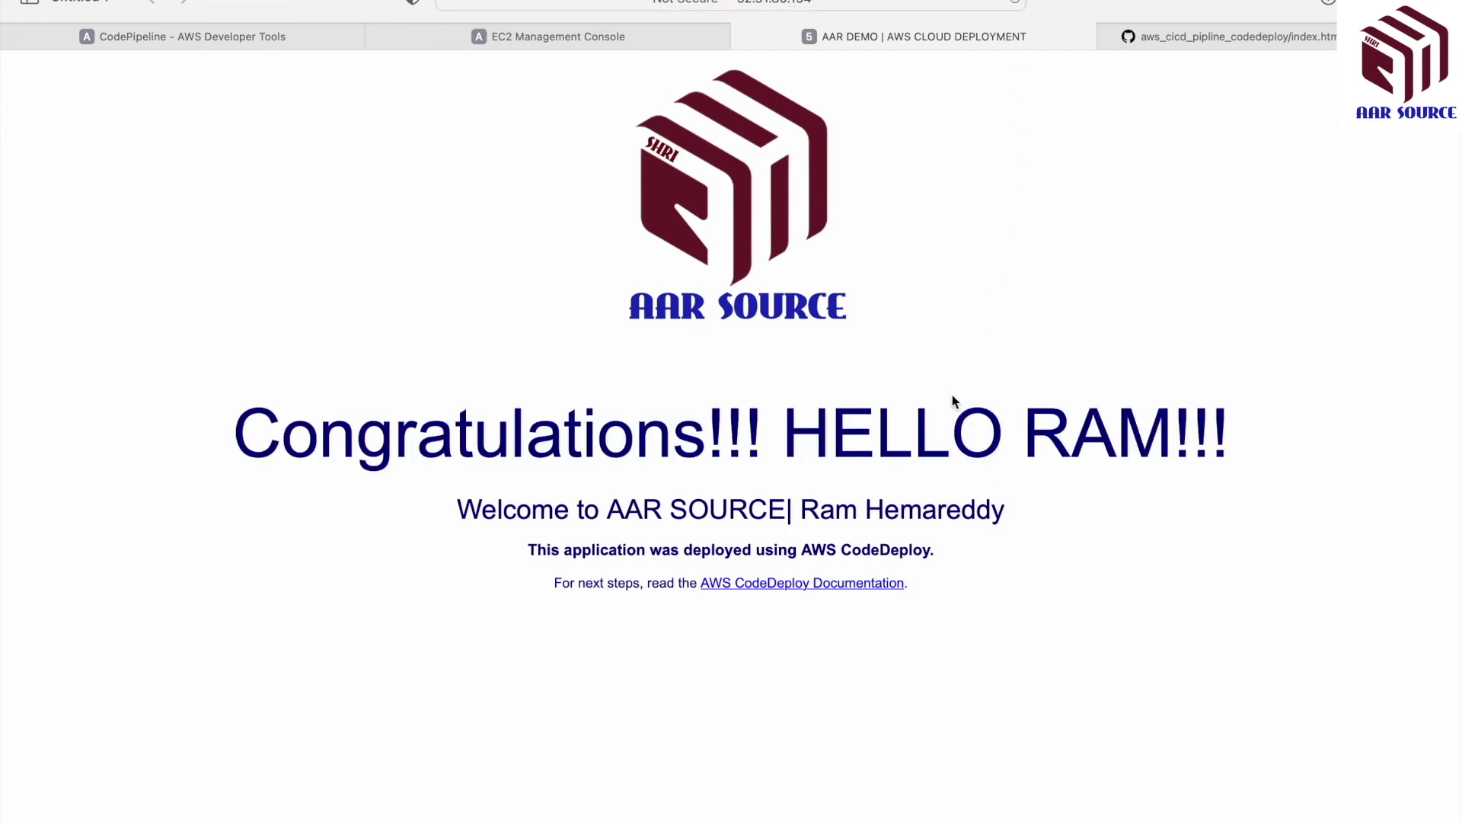
{"action": "left_click_drag", "start_coordinate": [785, 434], "coordinate": [1231, 437]}
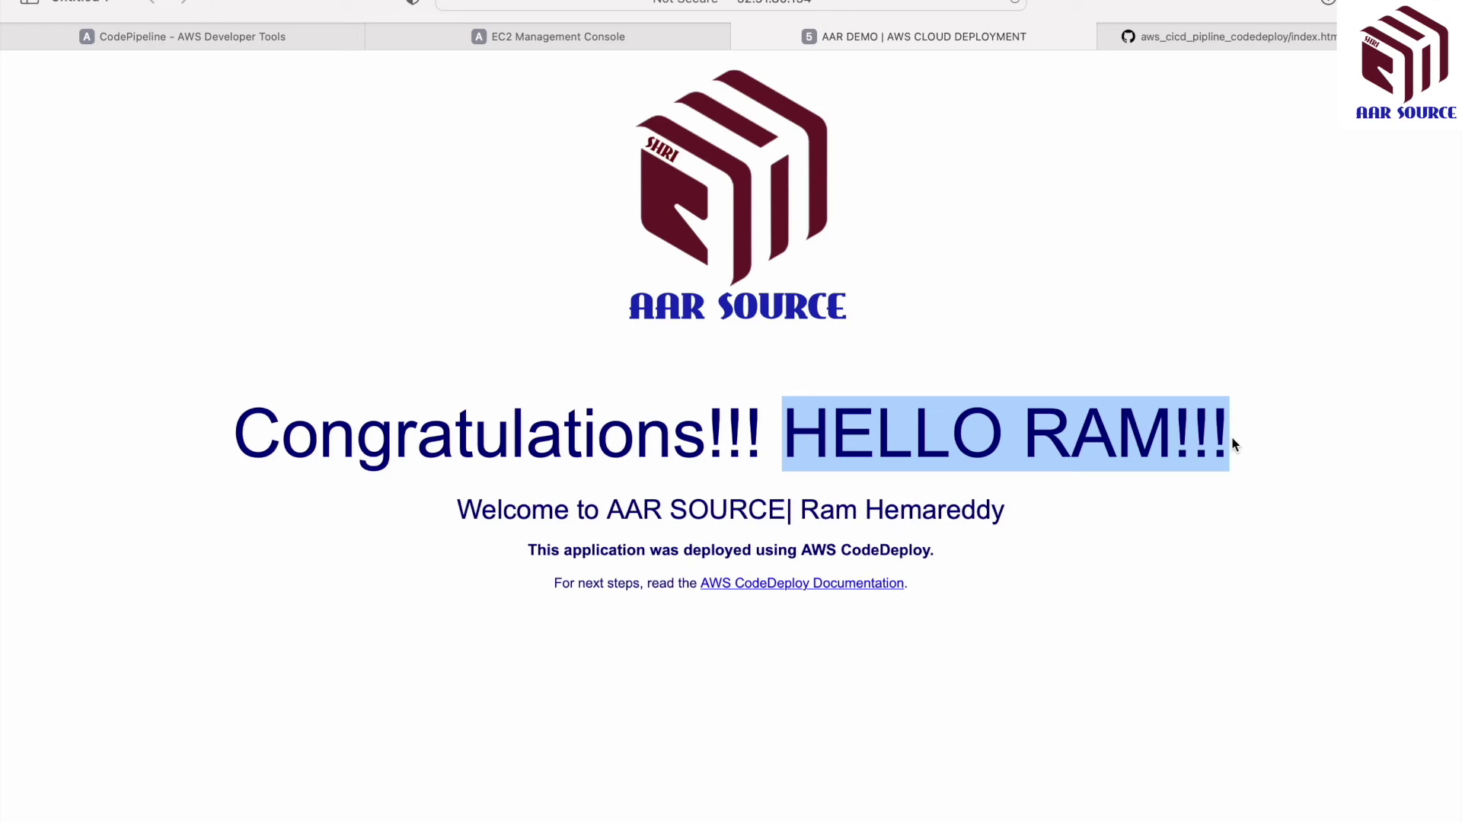
- Reopen index.html for editing in the GitHub repository and delete the greeting text after Congratulations!!! in the h1 heading
{"action": "left_click", "coordinate": [1271, 40]}
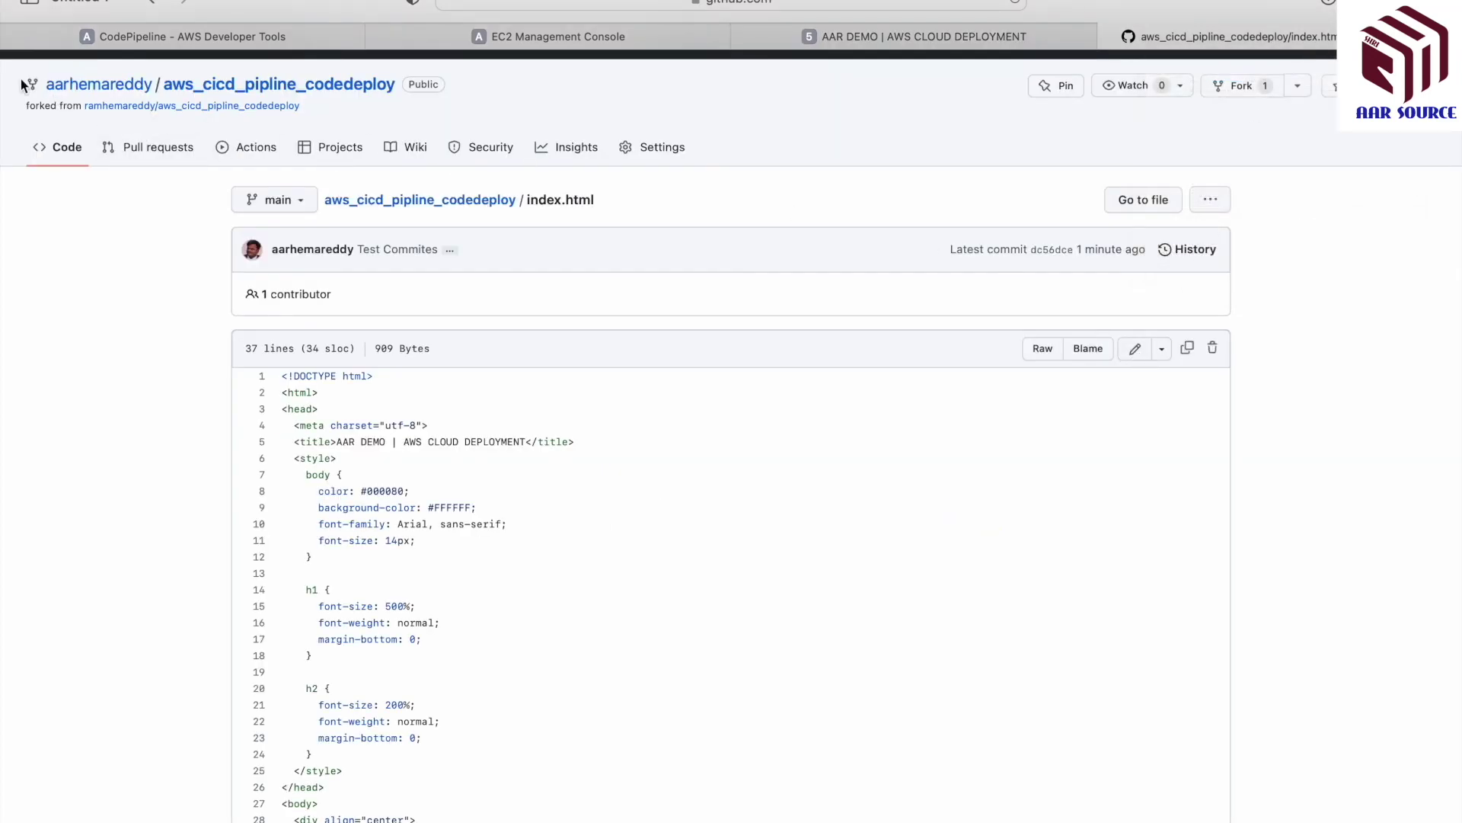
{"action": "left_click", "coordinate": [1135, 348]}
{"action": "scroll", "coordinate": [1188, 487], "scroll_direction": "down", "scroll_amount": 1}
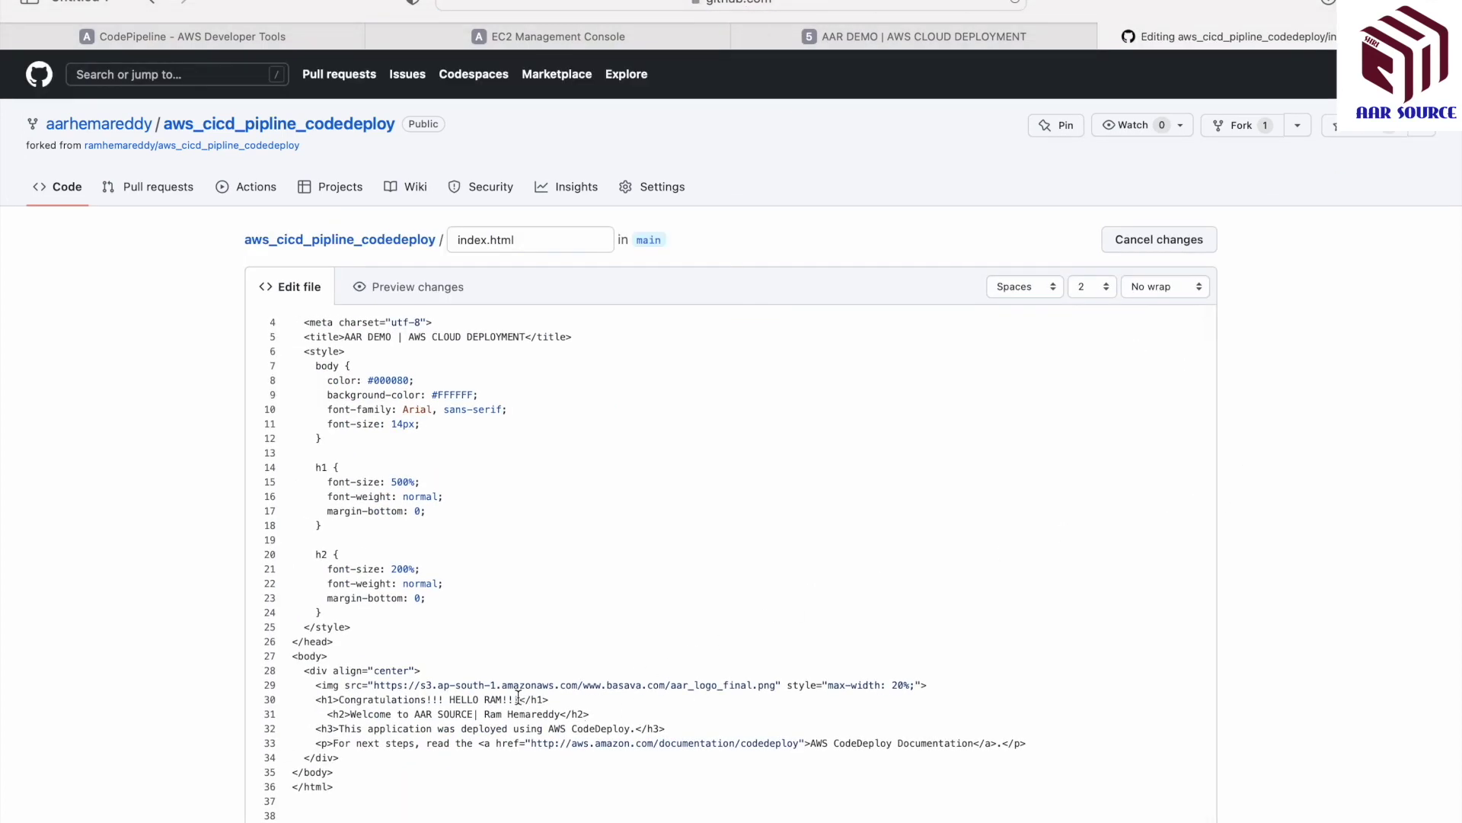
{"action": "left_click_drag", "start_coordinate": [519, 698], "coordinate": [449, 699]}
{"action": "key", "text": "BackSpace"}
- Commit the index.html edit directly to the main branch with Removed changes as both the commit message and the extended description
{"action": "scroll", "coordinate": [579, 723], "scroll_direction": "down", "scroll_amount": 3}
{"action": "left_click", "coordinate": [556, 765]}
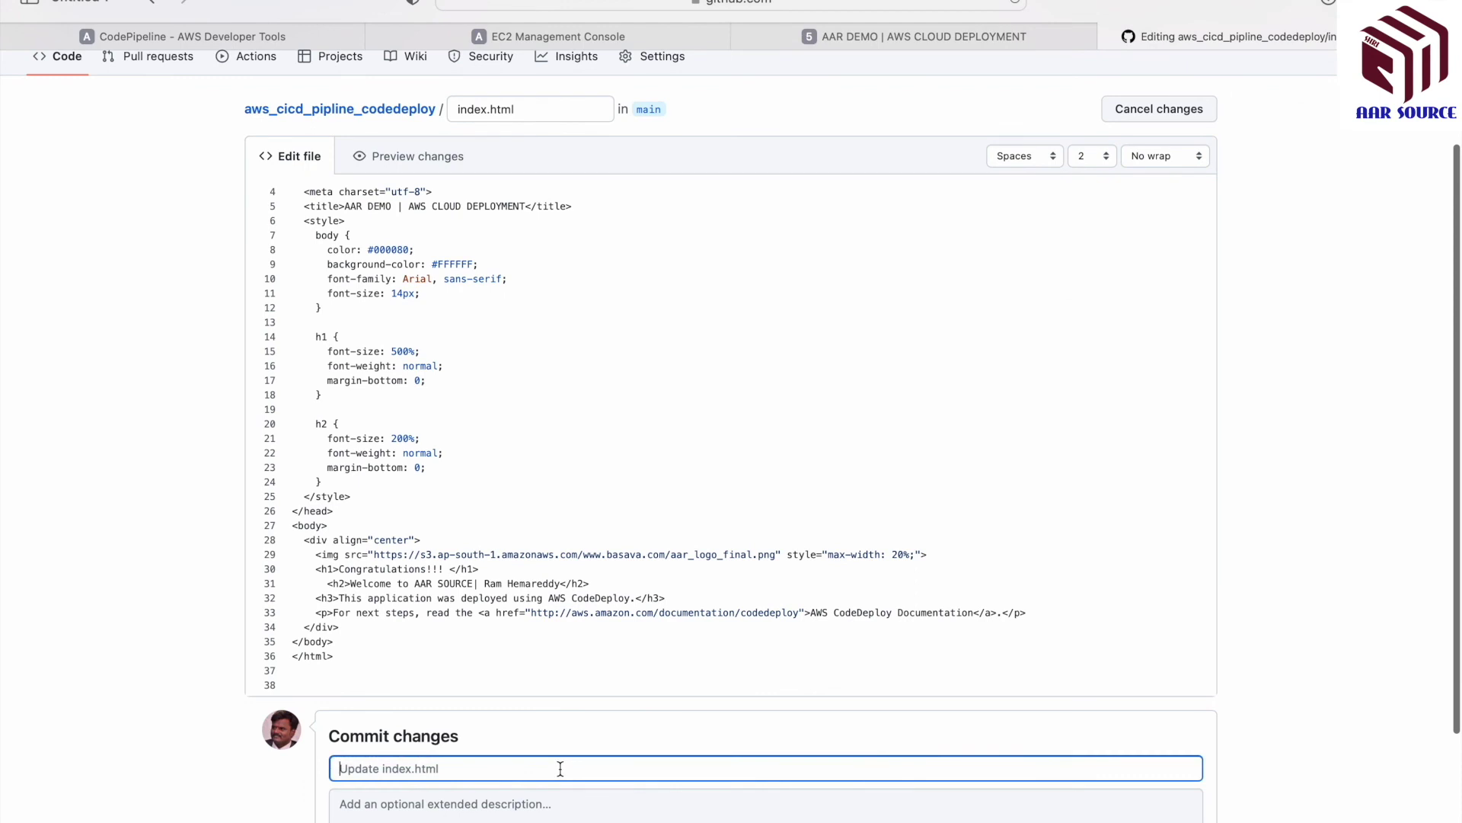
{"action": "type", "text": "Removed chANG"}
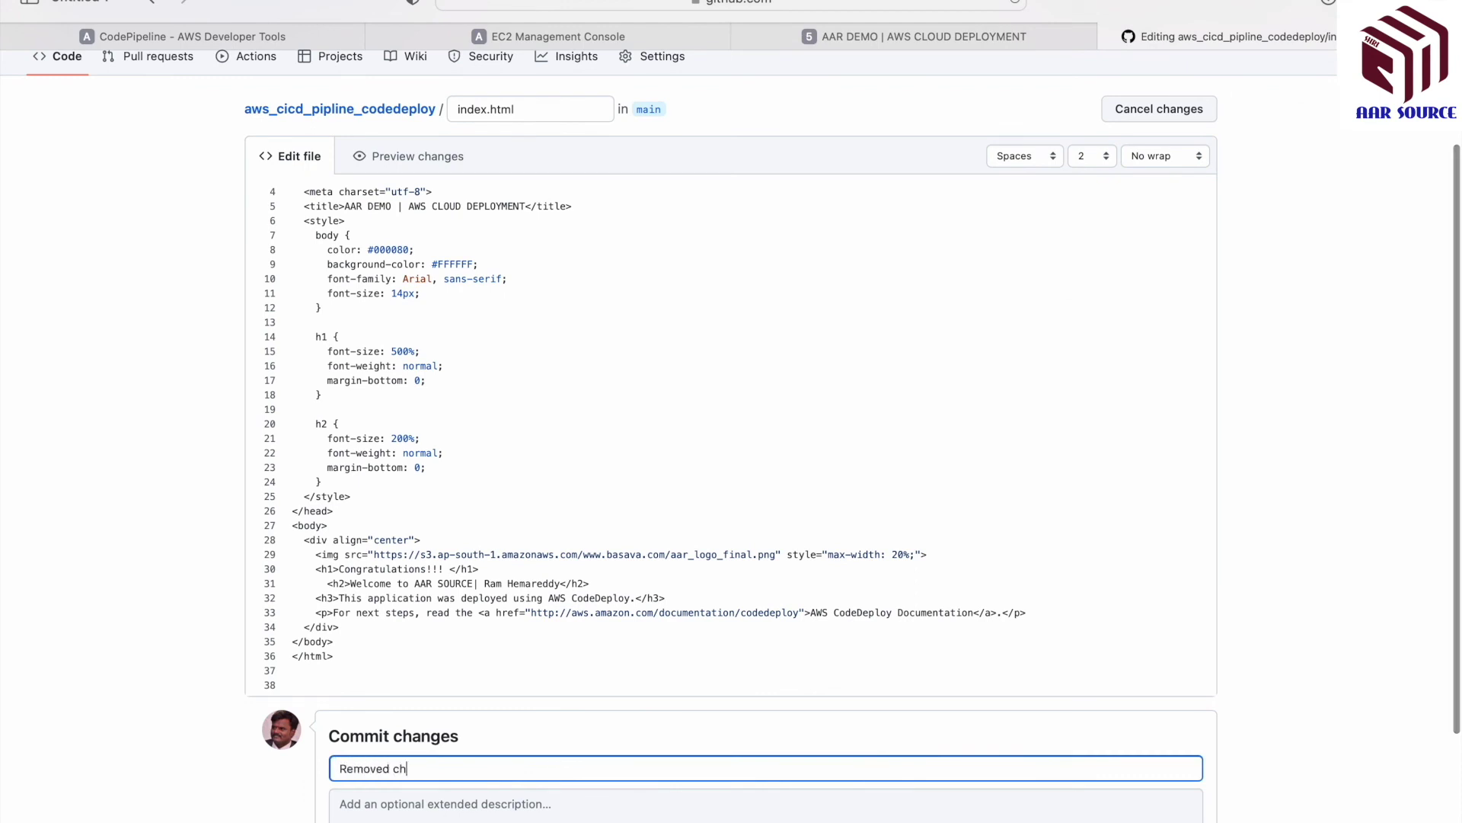
{"action": "key", "text": "BackSpace"}
{"action": "key", "text": "BackSpace"}
{"action": "key", "text": "BackSpace"}
{"action": "type", "text": "anges"}
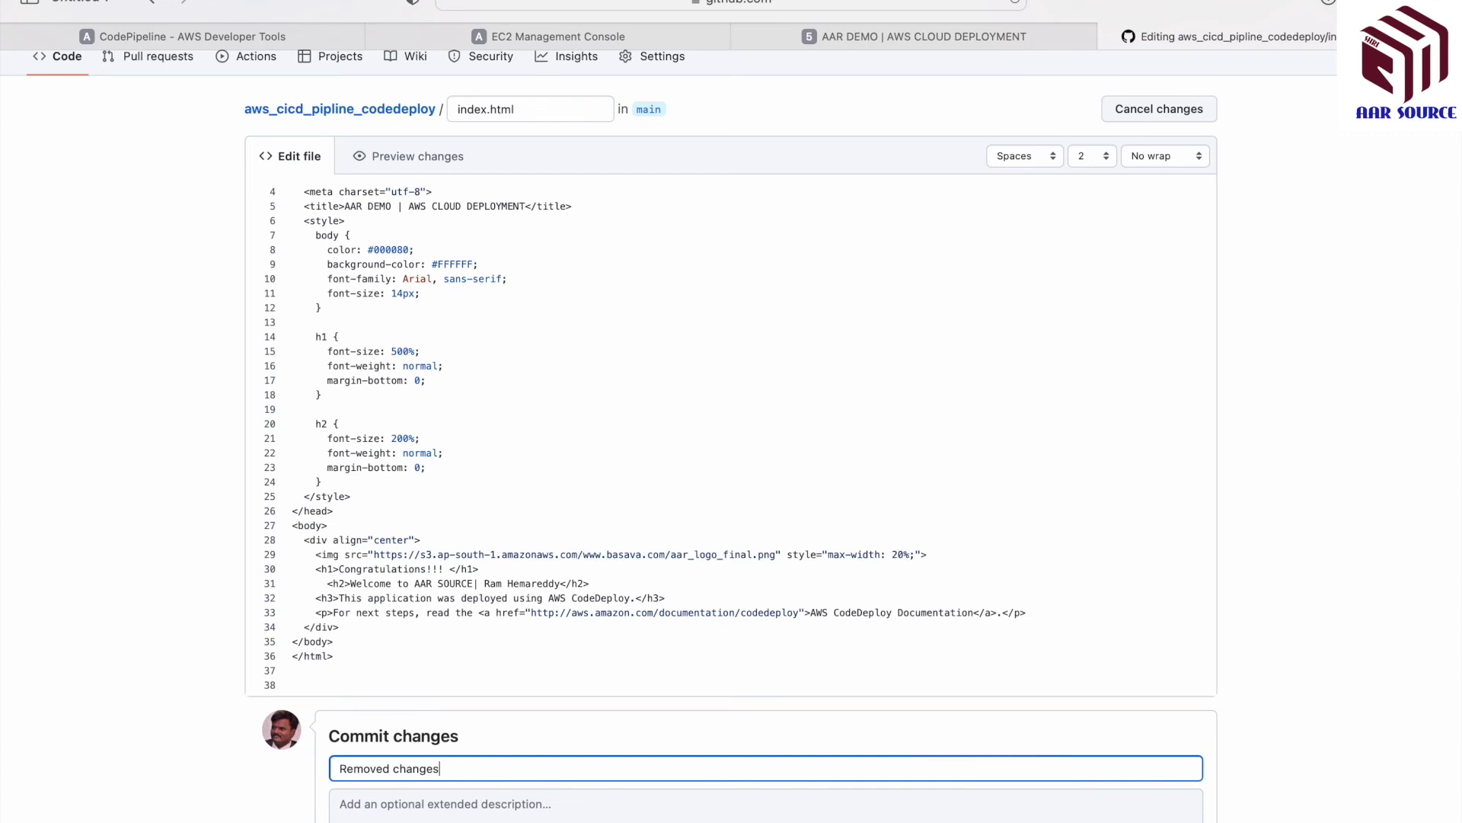
{"action": "key", "text": "ctrl+a"}
{"action": "key", "text": "ctrl+c"}
{"action": "left_click", "coordinate": [562, 794]}
{"action": "key", "text": "ctrl+v"}
{"action": "scroll", "coordinate": [560, 788], "scroll_direction": "down", "scroll_amount": 3}
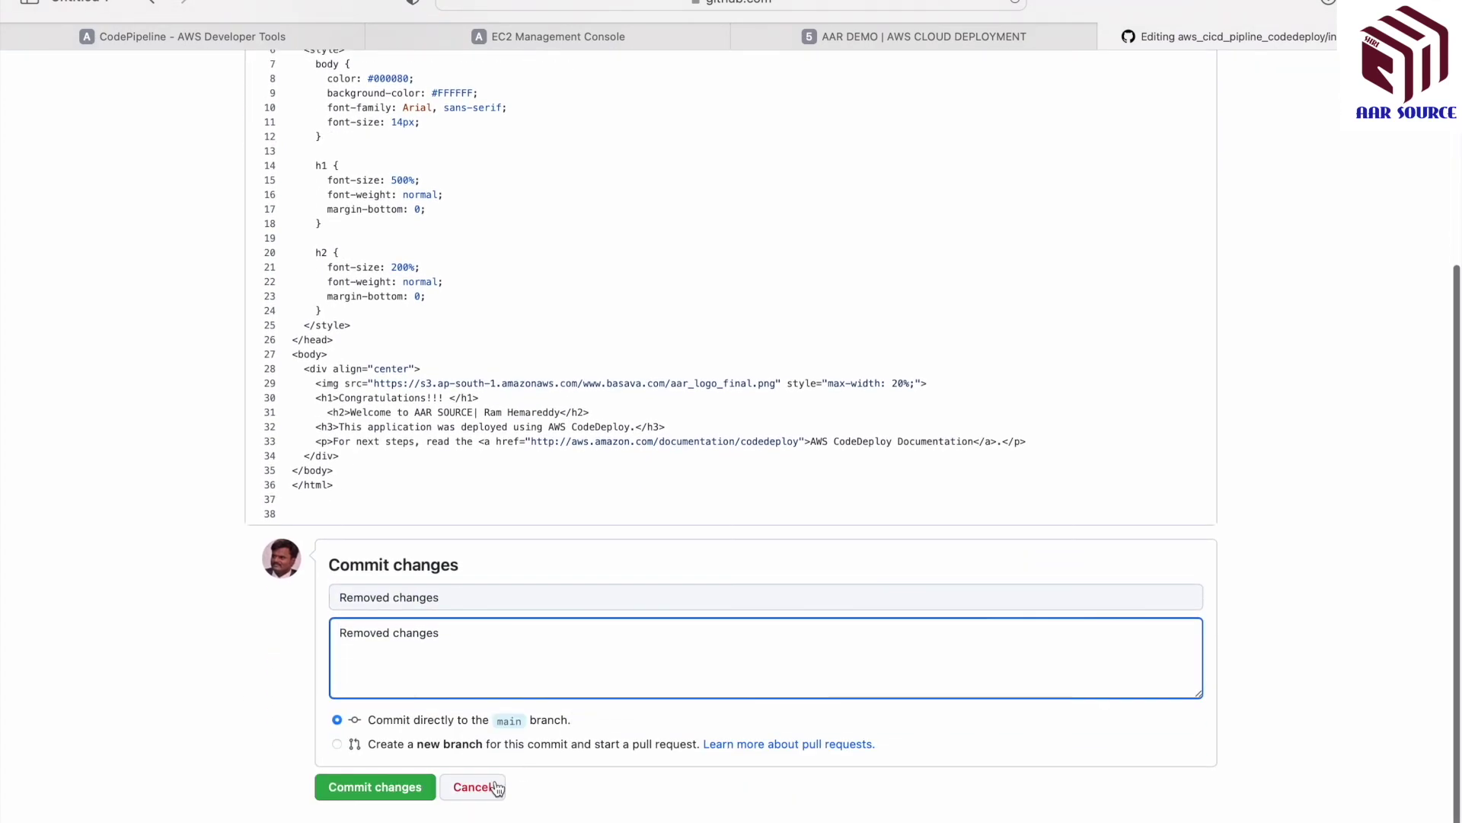
{"action": "left_click", "coordinate": [376, 779]}
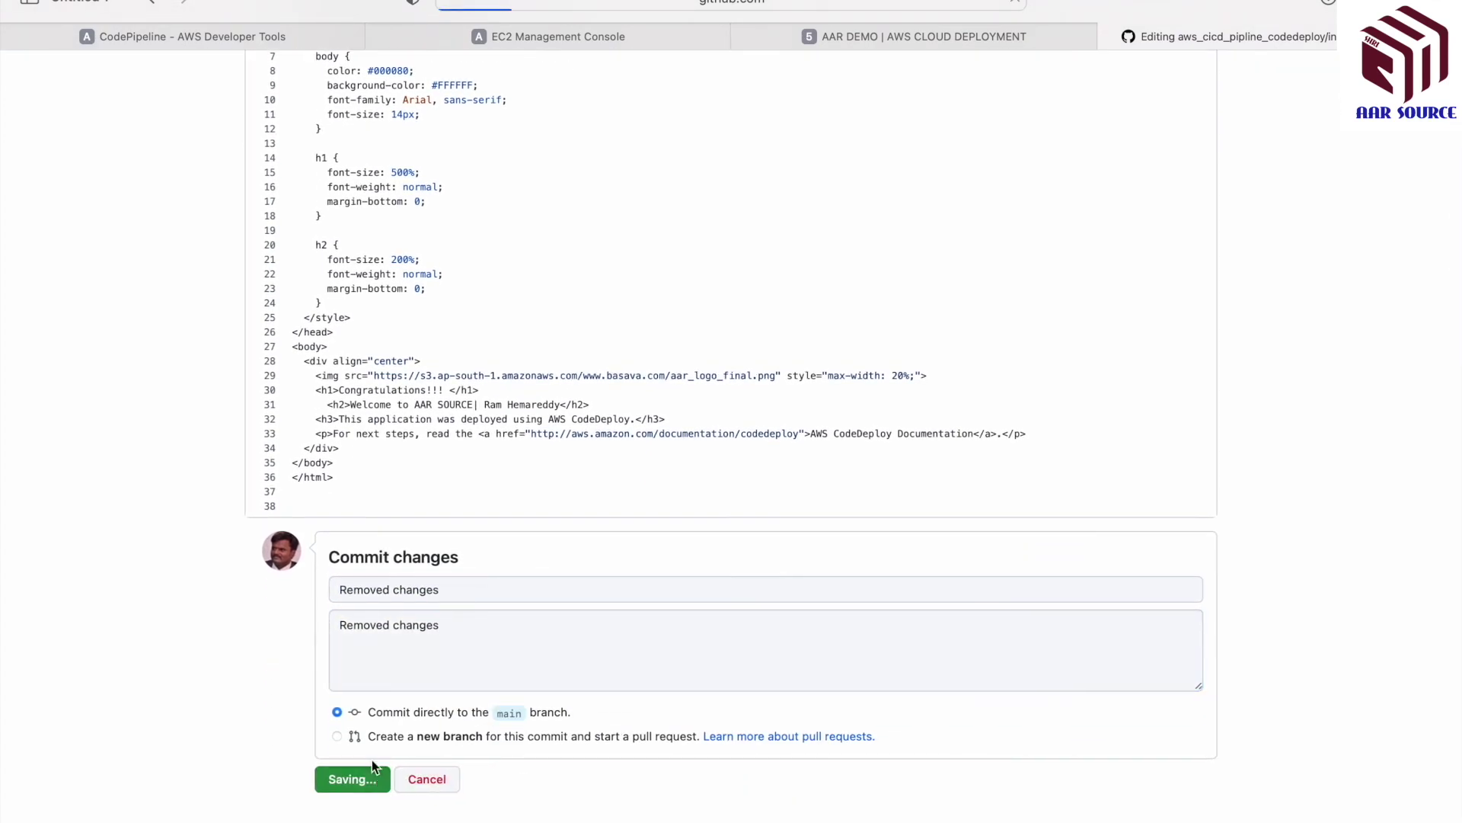
- Check how AAR-CICD-PIPELINE processes the Removed changes commit, and reload the deployed site to examine its heading
{"action": "left_click", "coordinate": [228, 36]}
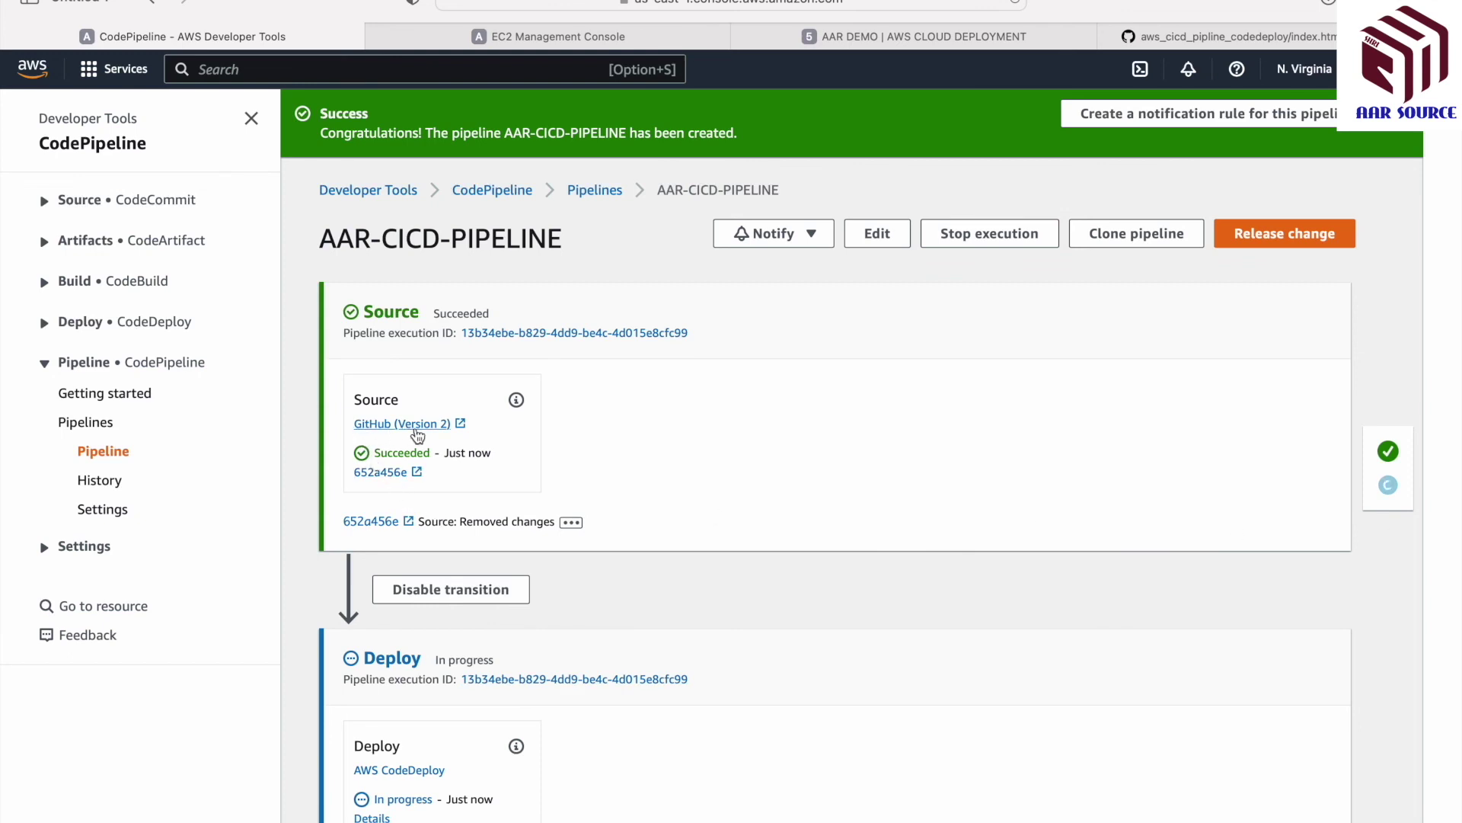
{"action": "left_click_drag", "start_coordinate": [373, 799], "coordinate": [448, 799]}
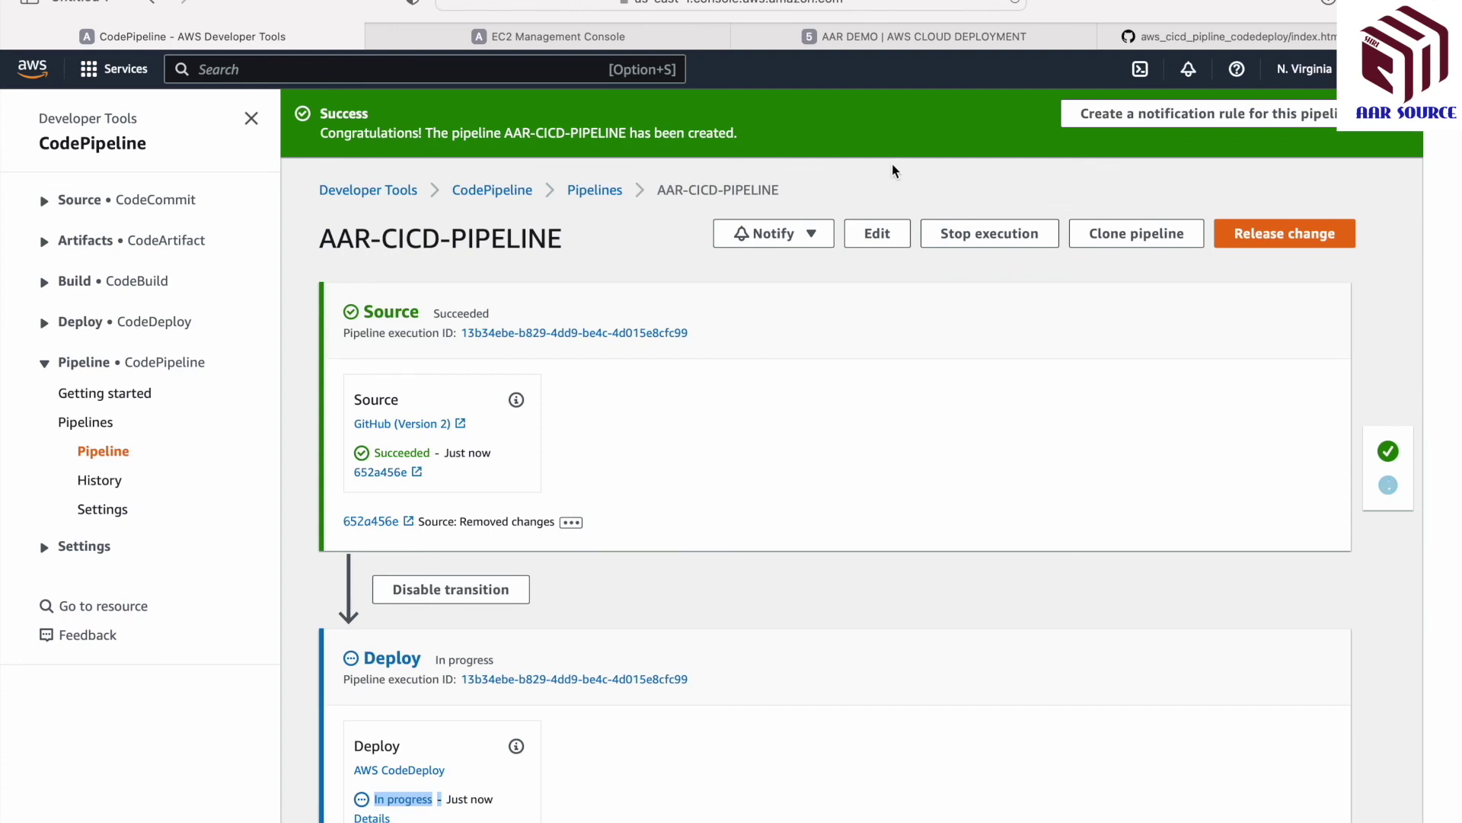
{"action": "scroll", "coordinate": [1011, 306], "scroll_direction": "down", "scroll_amount": 1}
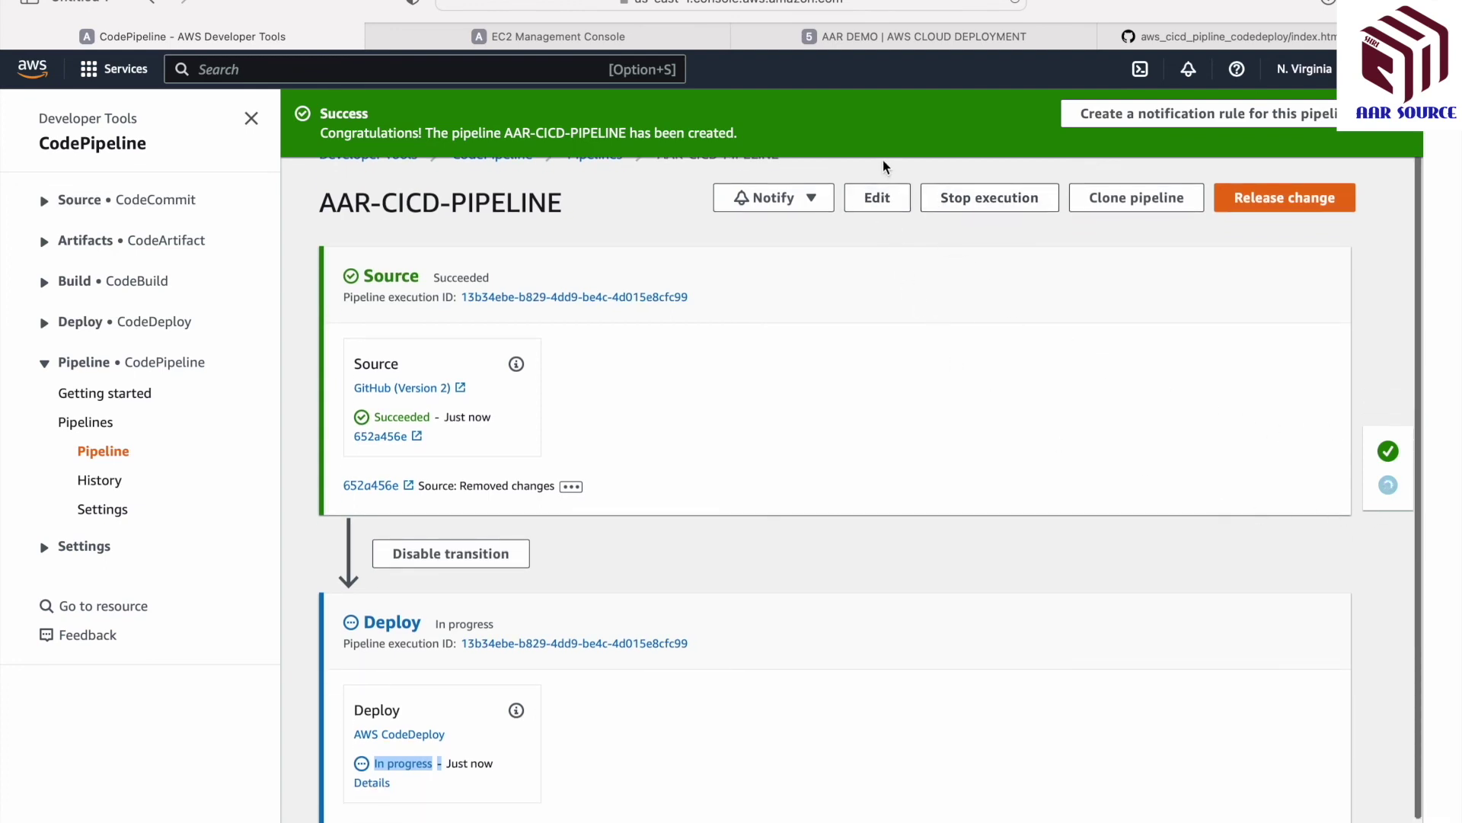
{"action": "left_click", "coordinate": [926, 39]}
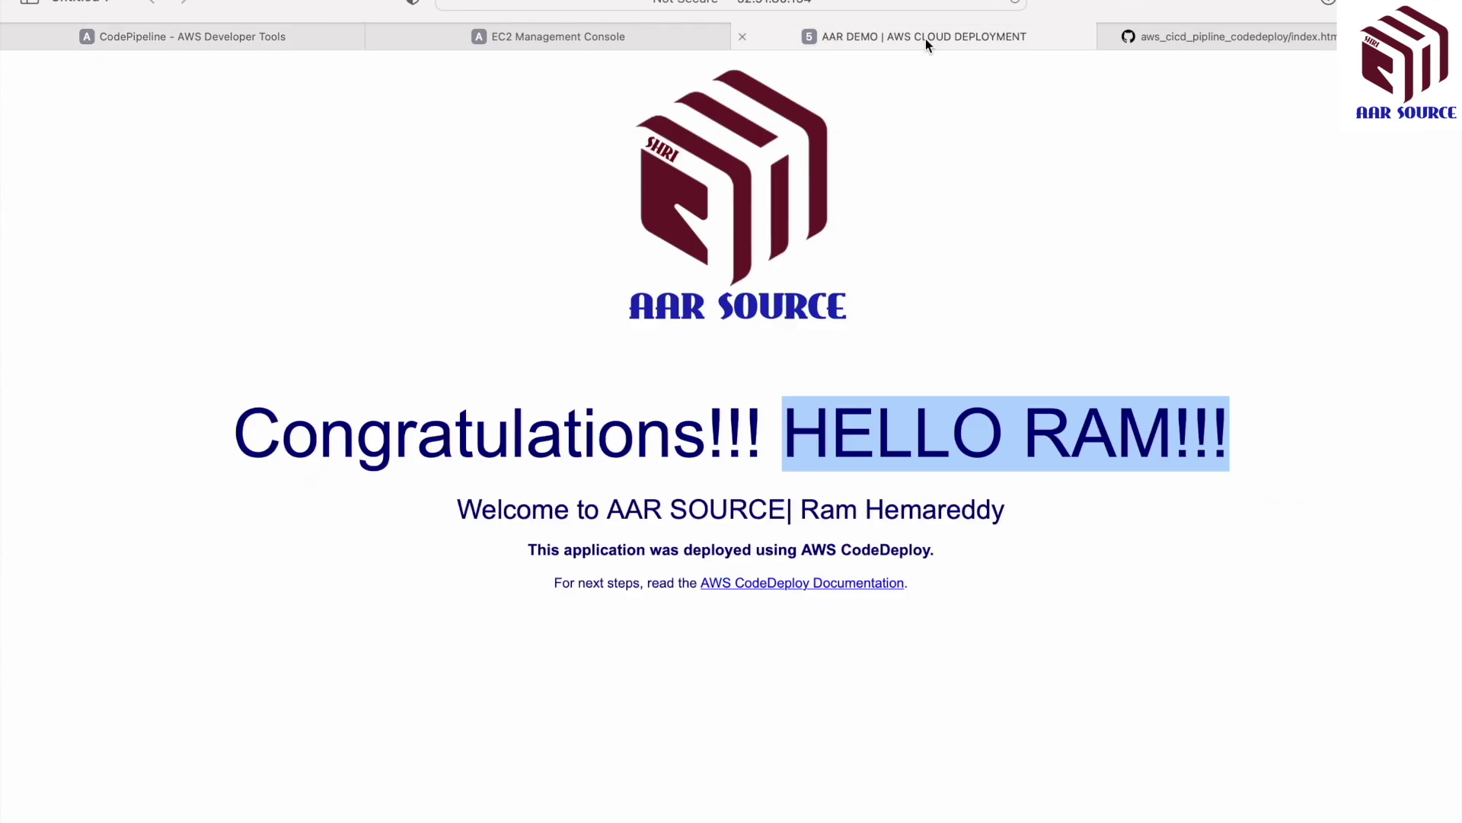
{"action": "left_click", "coordinate": [1016, 2]}
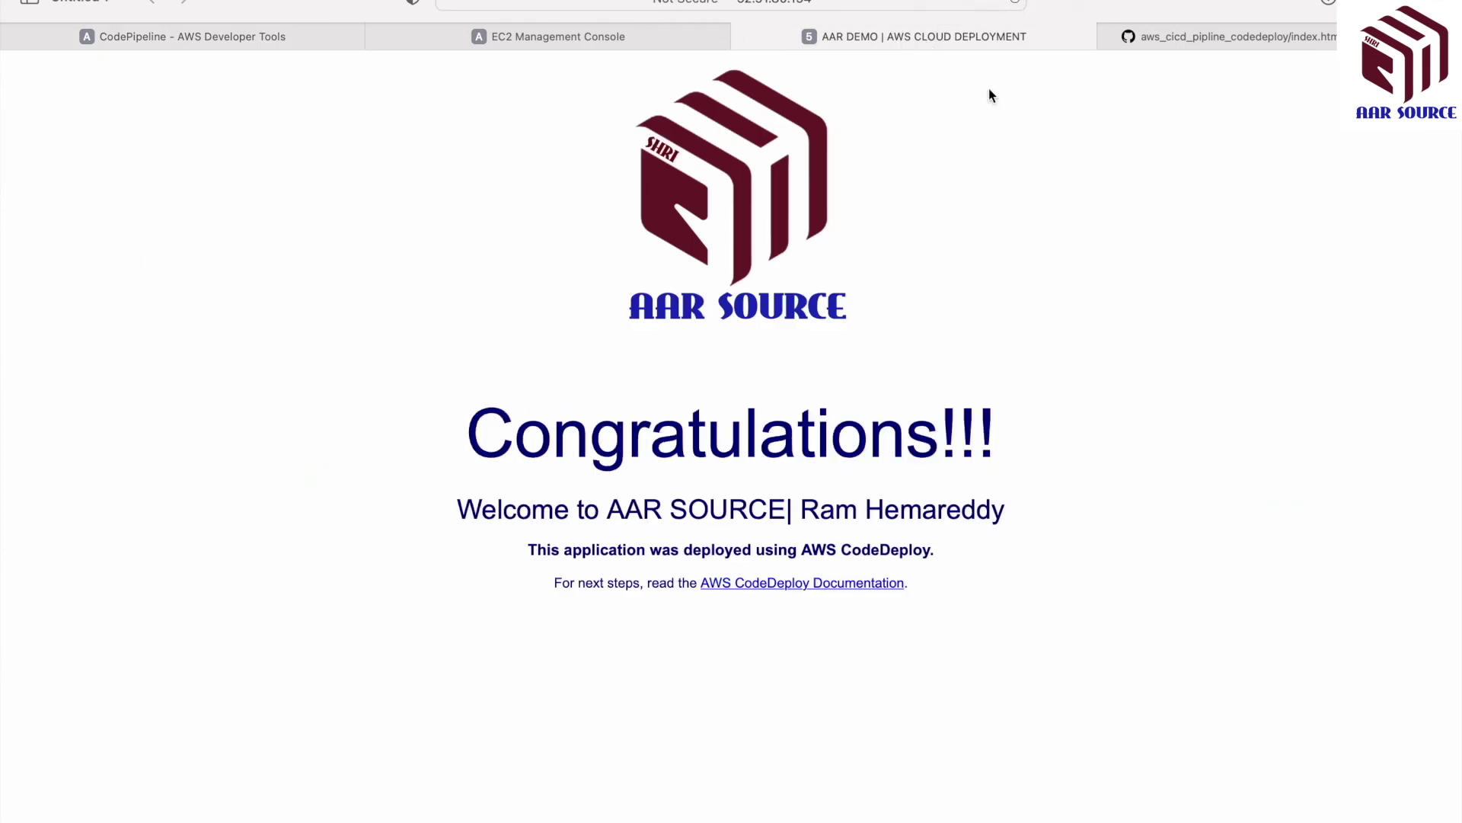
{"action": "left_click_drag", "start_coordinate": [993, 445], "coordinate": [470, 456]}
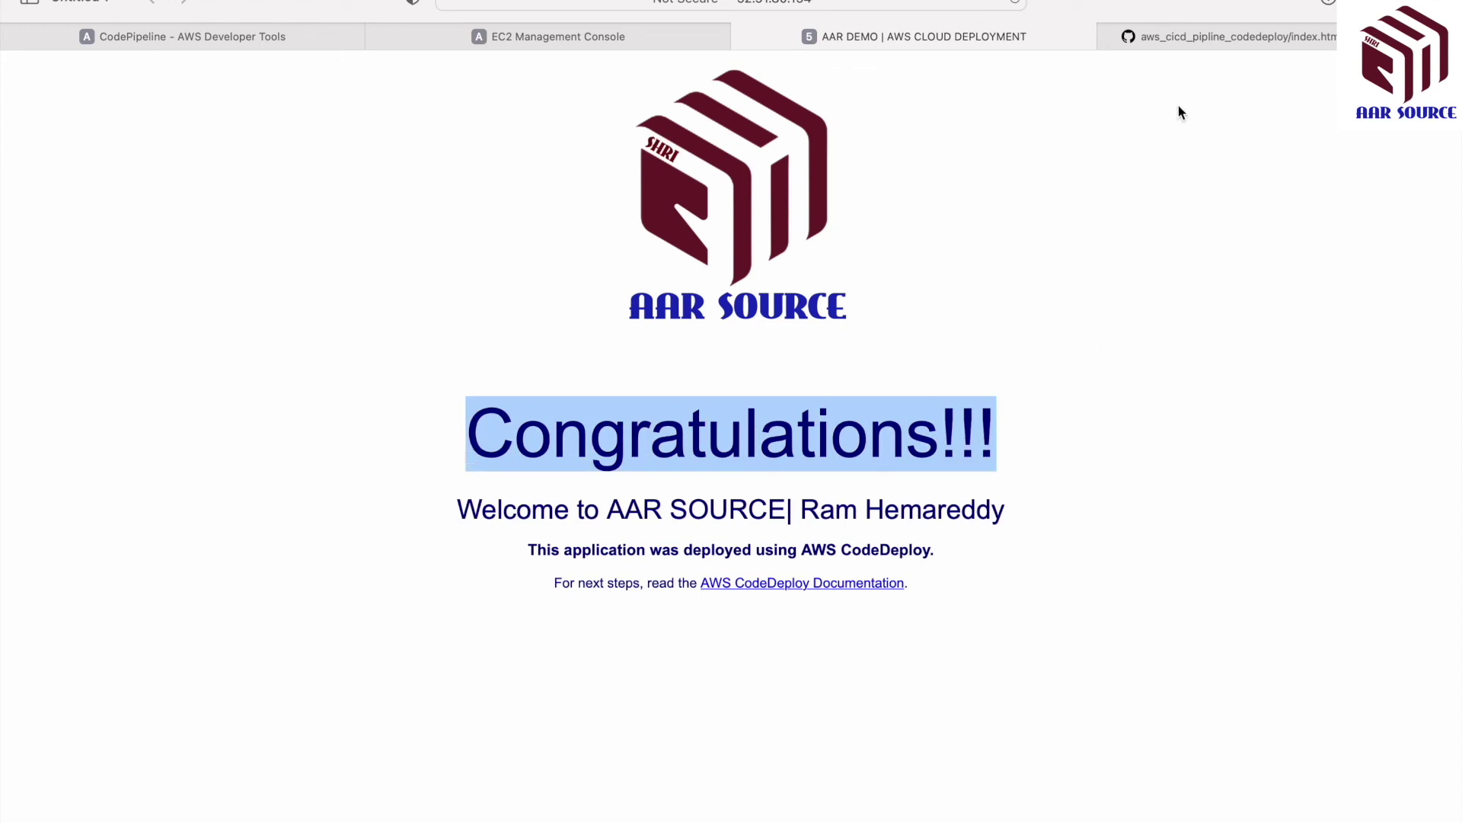
- Open appspec.yml from the aws_cicd_pipline_codedeploy repository and examine its version, operating system, and file source and destination entries
{"action": "left_click", "coordinate": [1191, 39]}
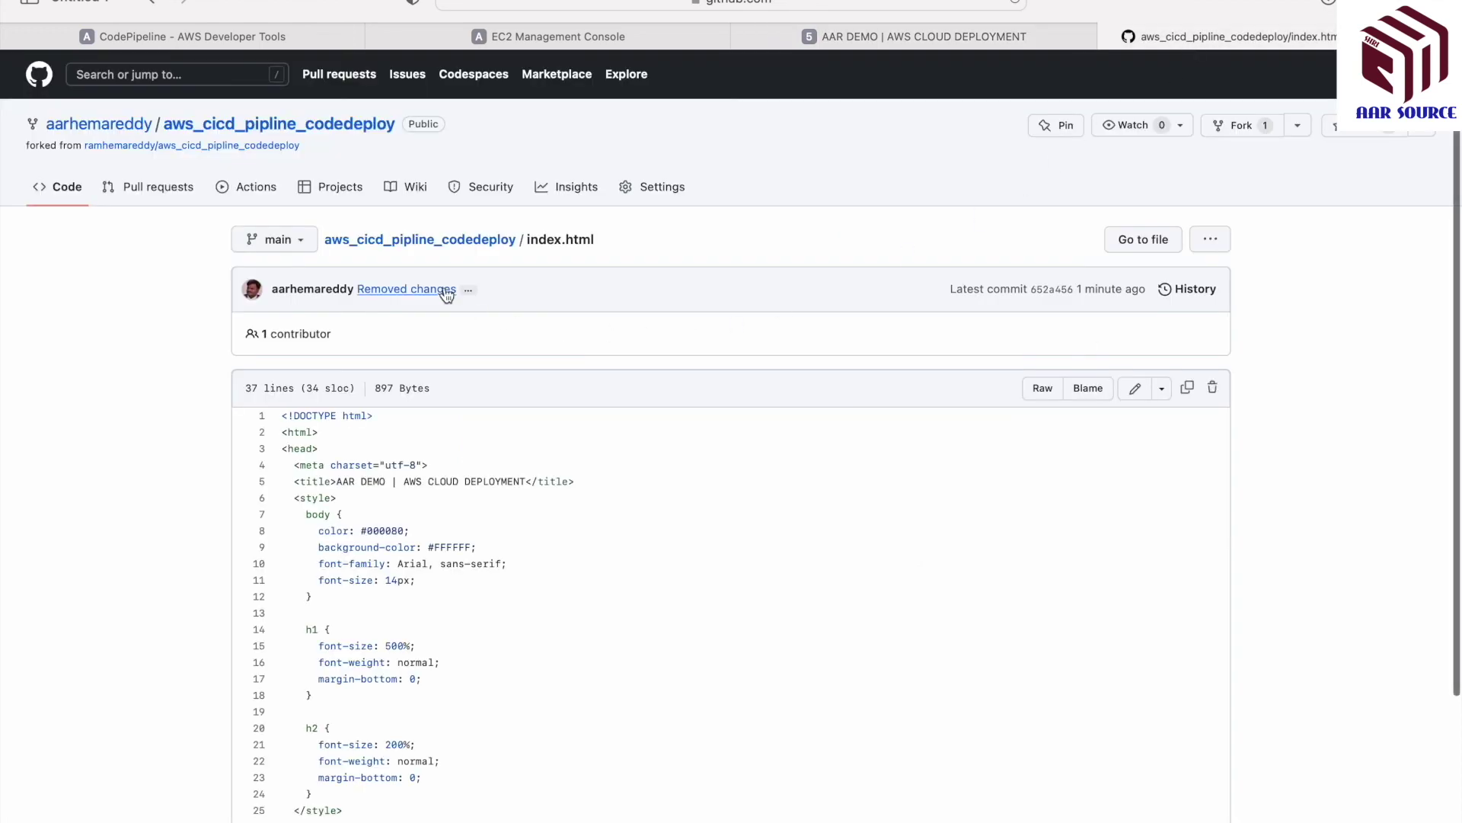
{"action": "left_click", "coordinate": [423, 243]}
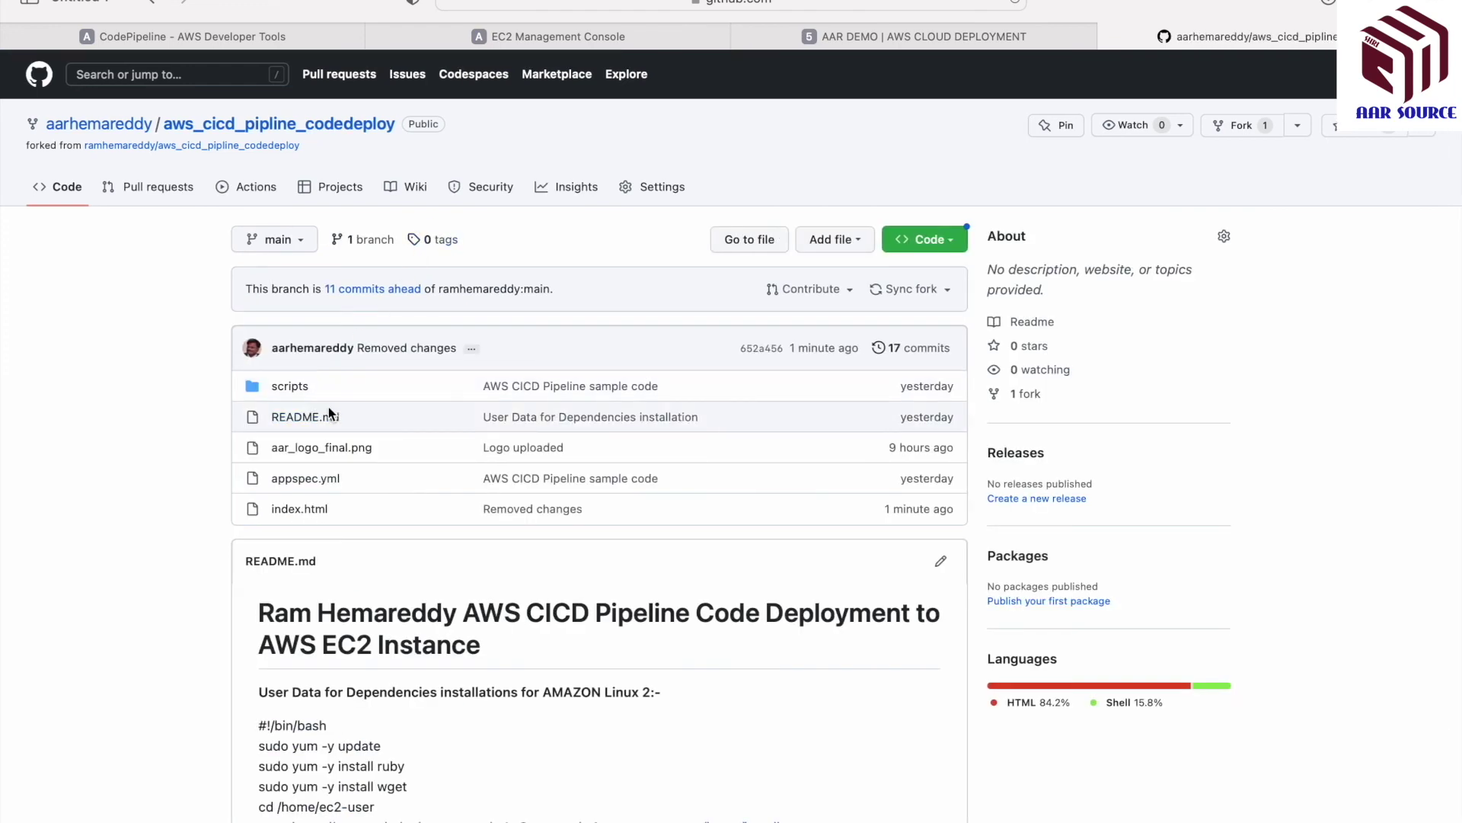
{"action": "left_click", "coordinate": [311, 488]}
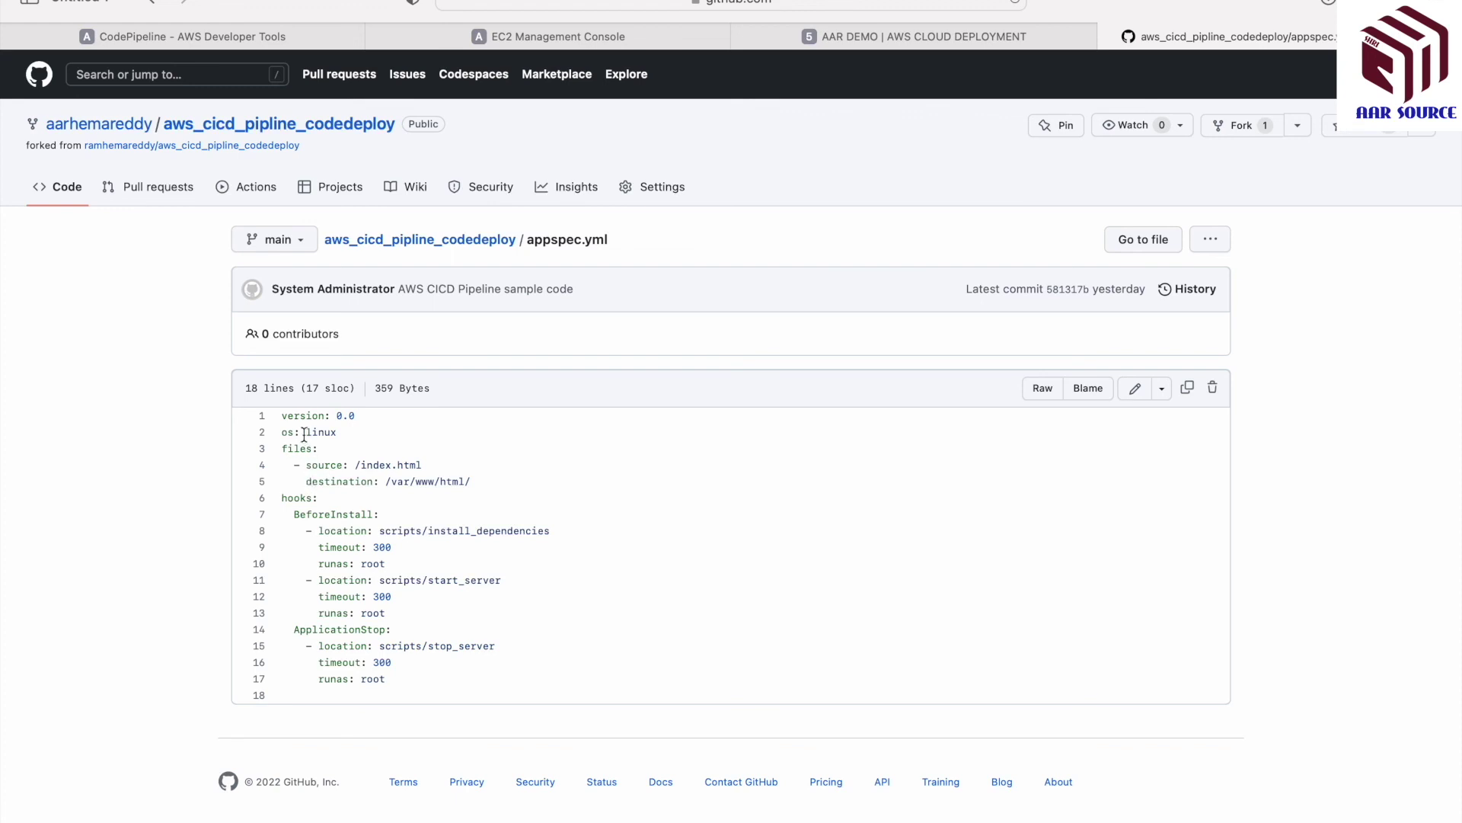
{"action": "left_click_drag", "start_coordinate": [281, 415], "coordinate": [371, 422]}
{"action": "left_click_drag", "start_coordinate": [282, 432], "coordinate": [348, 434]}
{"action": "left_click_drag", "start_coordinate": [281, 448], "coordinate": [407, 452]}
{"action": "left_click", "coordinate": [309, 465]}
{"action": "left_click_drag", "start_coordinate": [354, 464], "coordinate": [431, 462]}
{"action": "left_click_drag", "start_coordinate": [306, 485], "coordinate": [473, 486]}
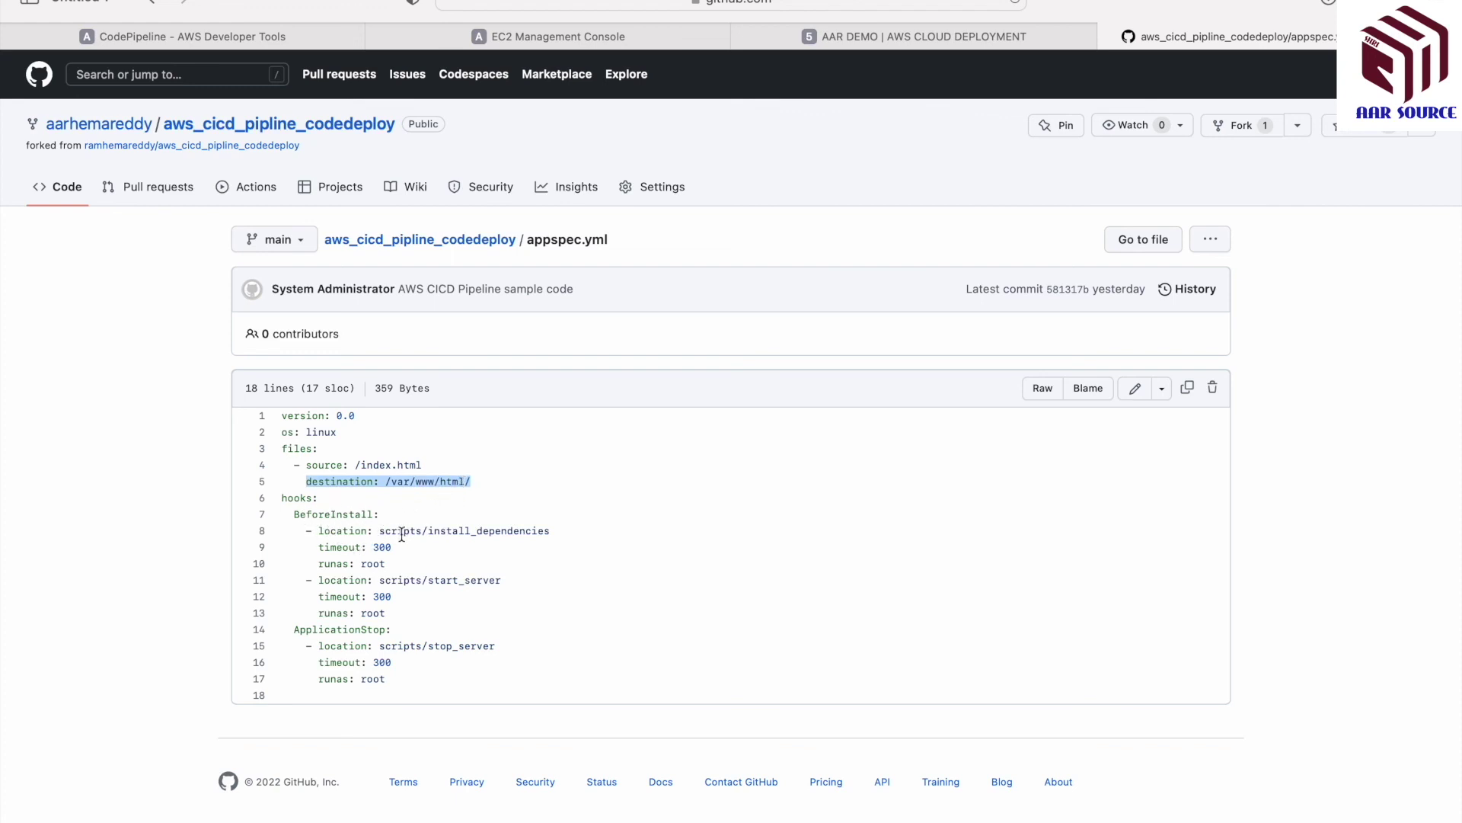
- Examine the BeforeInstall and ApplicationStop hooks in appspec.yml, including their script locations and runas setting
{"action": "left_click_drag", "start_coordinate": [379, 531], "coordinate": [556, 533]}
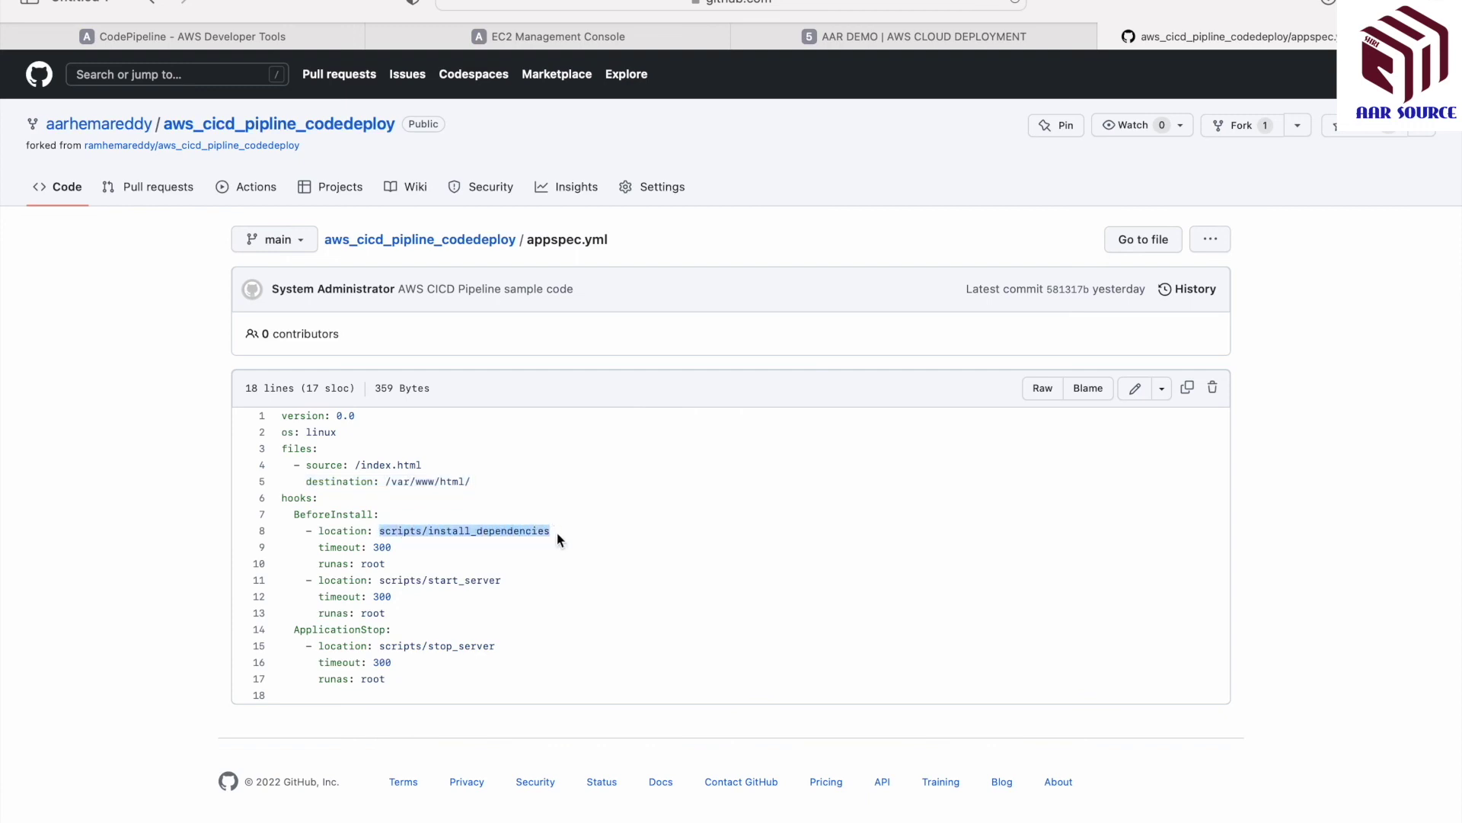
{"action": "left_click_drag", "start_coordinate": [383, 580], "coordinate": [490, 581]}
{"action": "left_click_drag", "start_coordinate": [380, 646], "coordinate": [504, 653]}
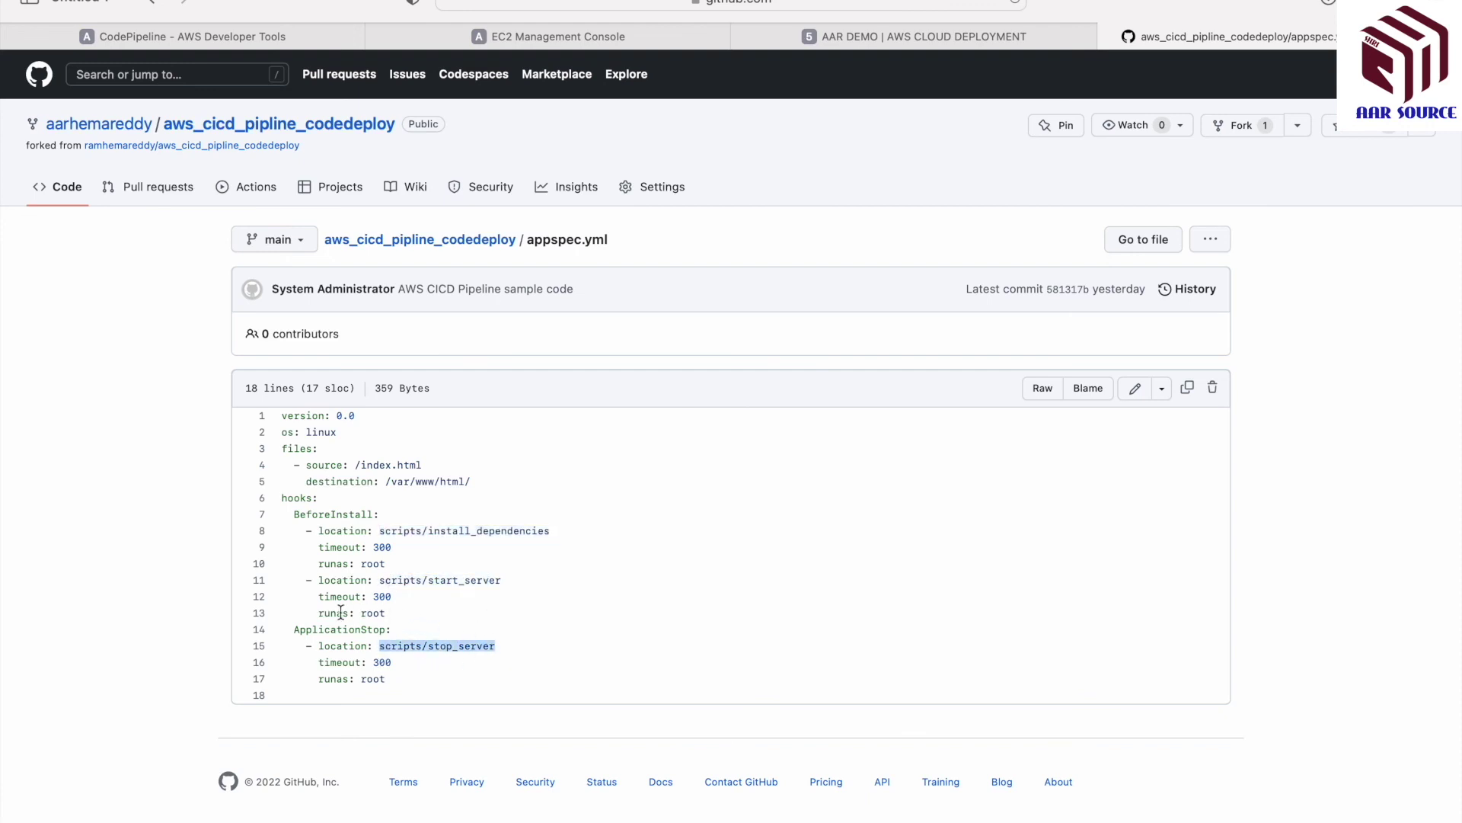
{"action": "left_click_drag", "start_coordinate": [318, 613], "coordinate": [386, 613]}
{"action": "left_click_drag", "start_coordinate": [423, 531], "coordinate": [585, 527]}
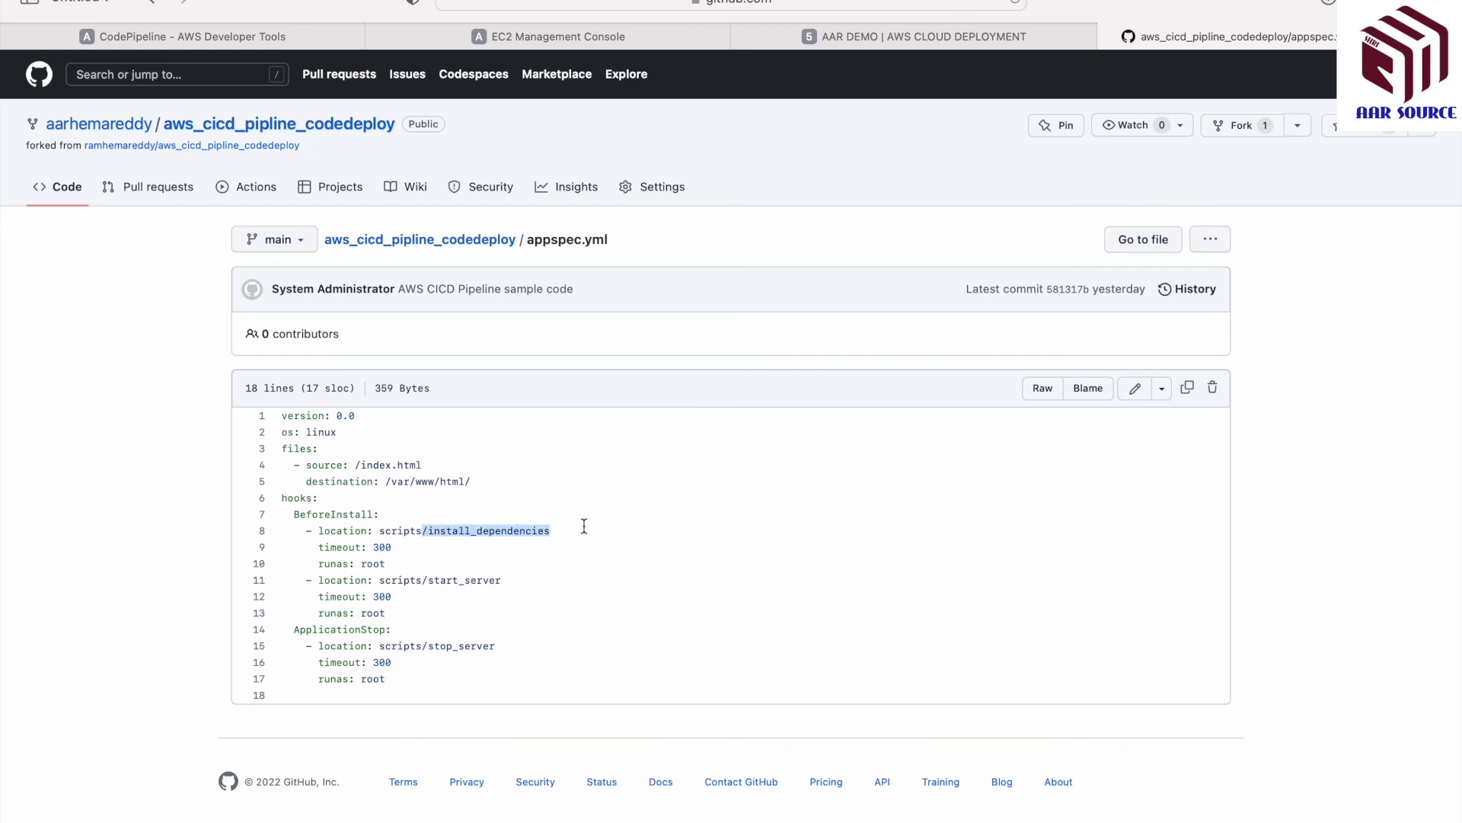
- Examine the command in the install_dependencies script of the repository's scripts folder, and open the start_server script
{"action": "left_click", "coordinate": [425, 240]}
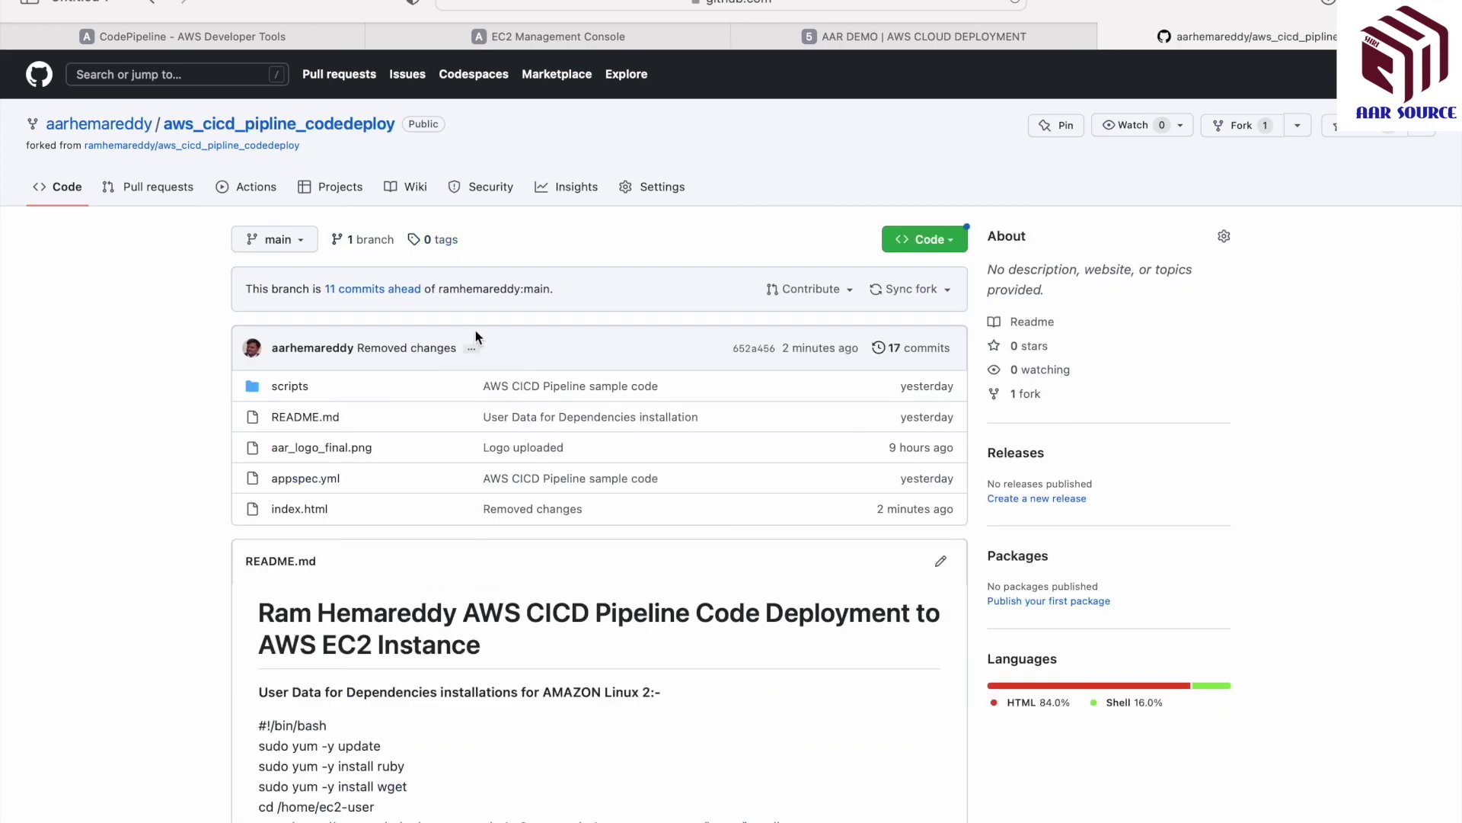
{"action": "left_click", "coordinate": [293, 386]}
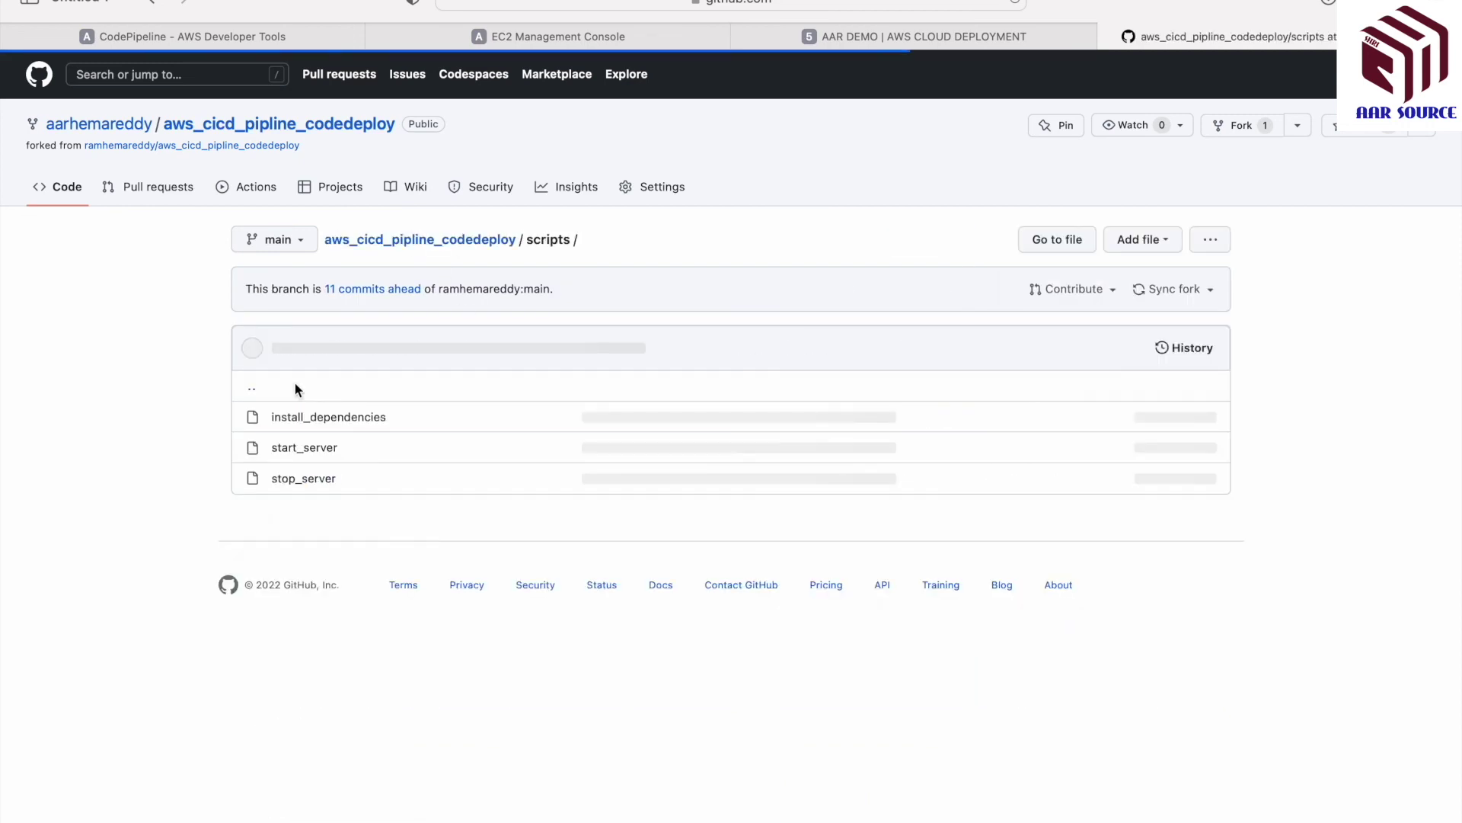
{"action": "left_click", "coordinate": [347, 423]}
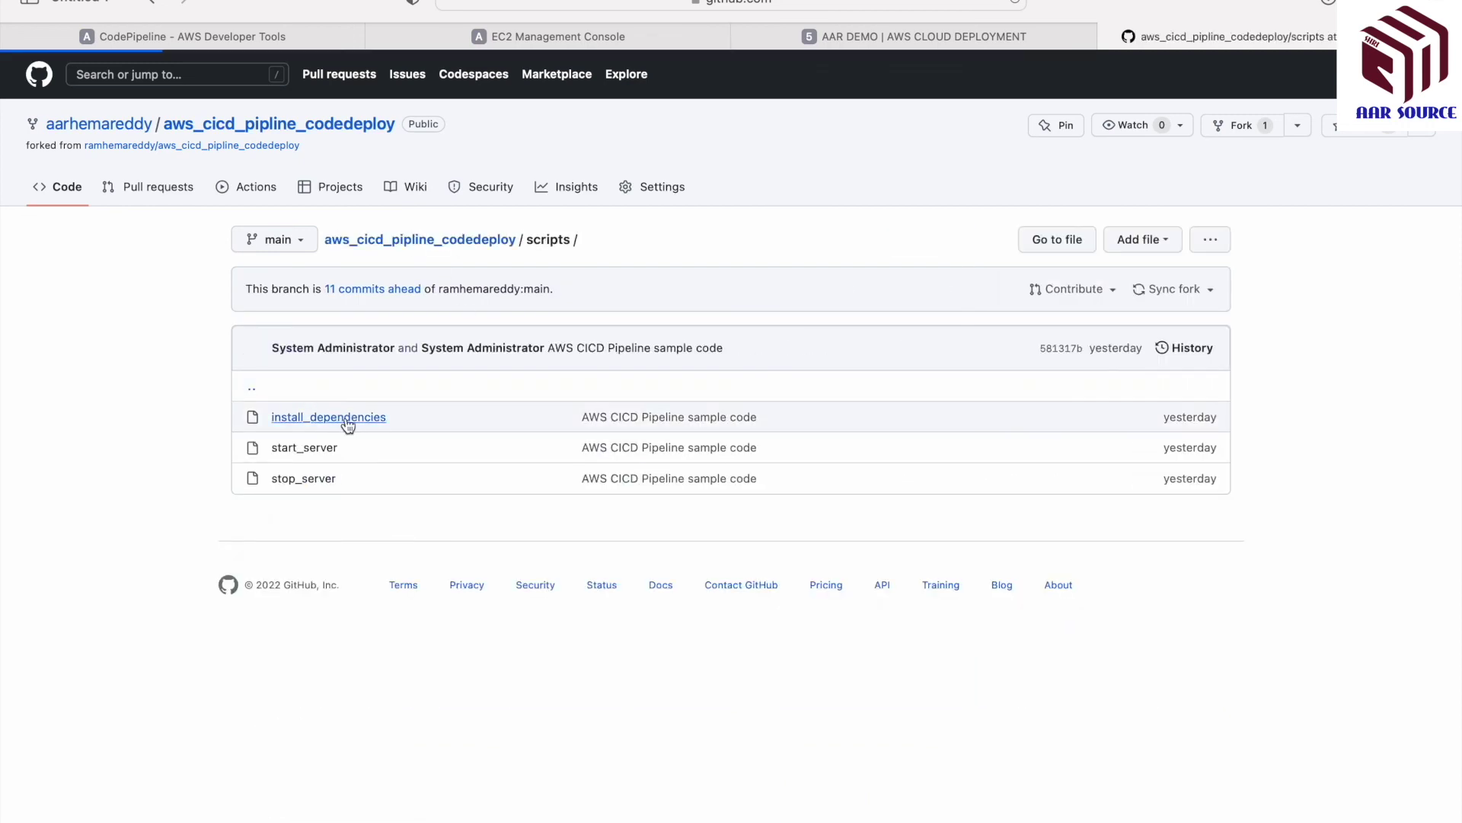
{"action": "left_click_drag", "start_coordinate": [278, 431], "coordinate": [404, 434]}
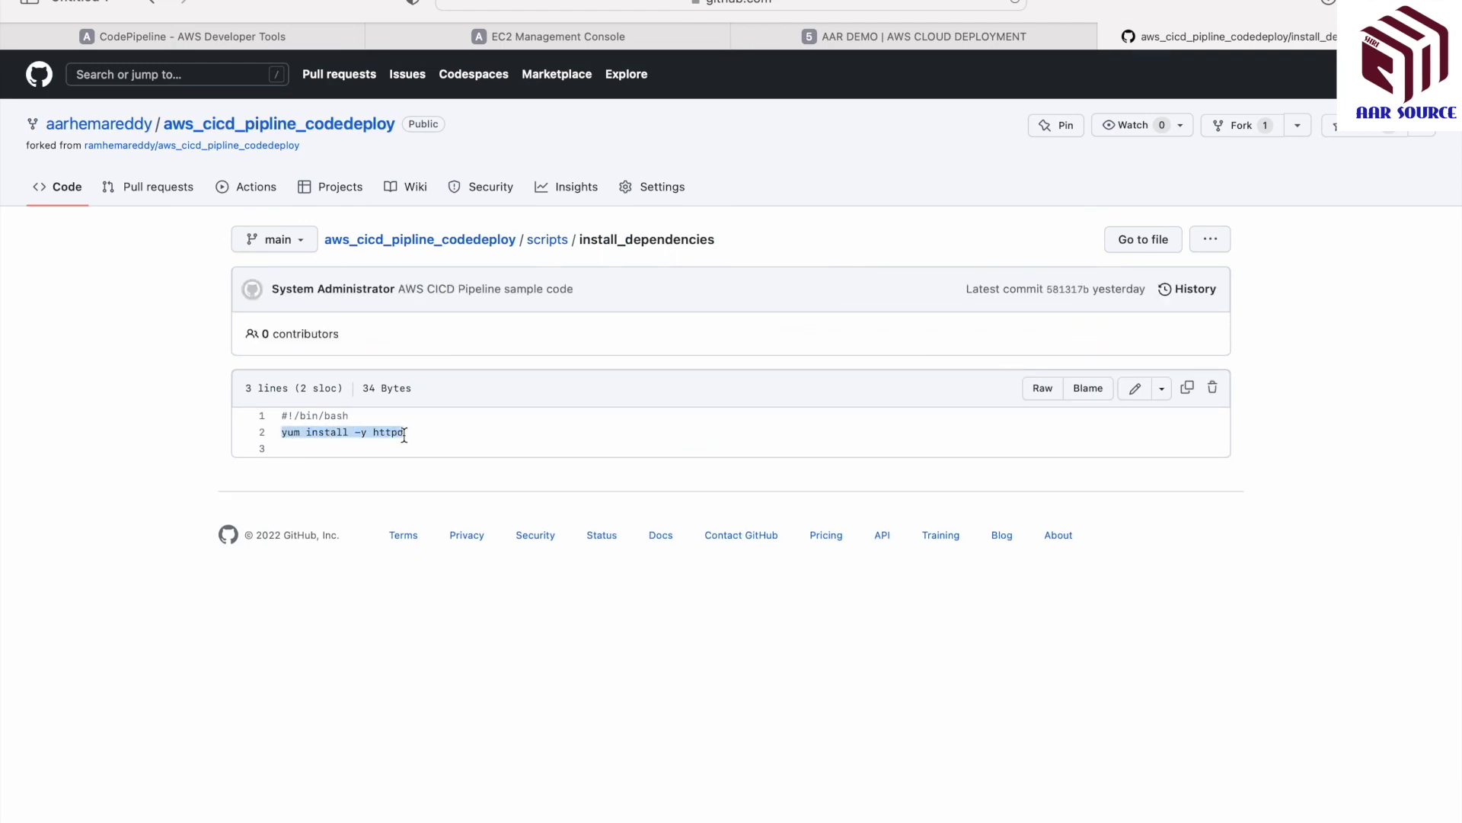
{"action": "left_click", "coordinate": [549, 241]}
{"action": "left_click", "coordinate": [313, 454]}
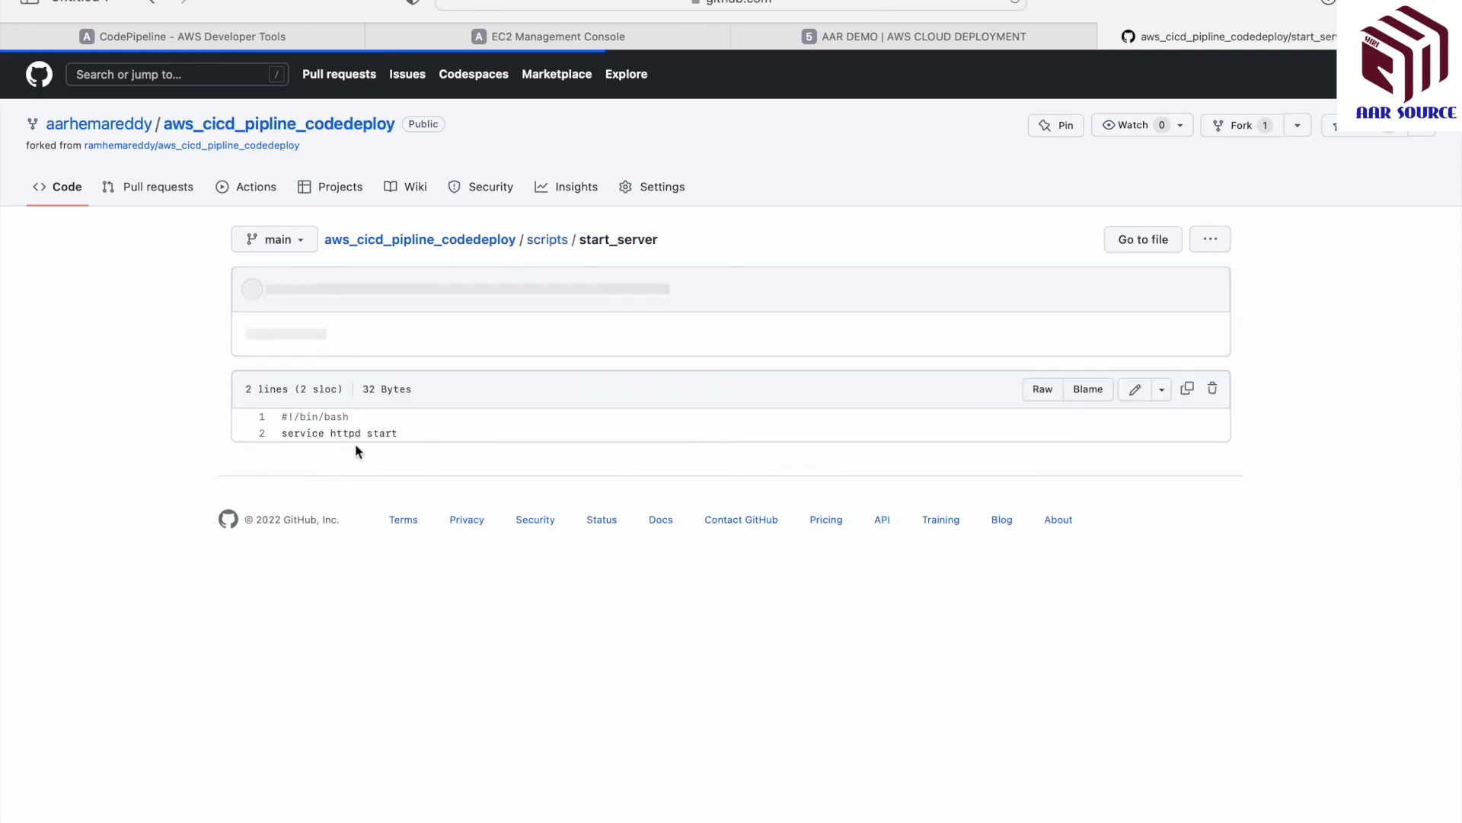
- Examine the service command in the start_server script and return to the scripts folder
{"action": "left_click_drag", "start_coordinate": [284, 434], "coordinate": [430, 430]}
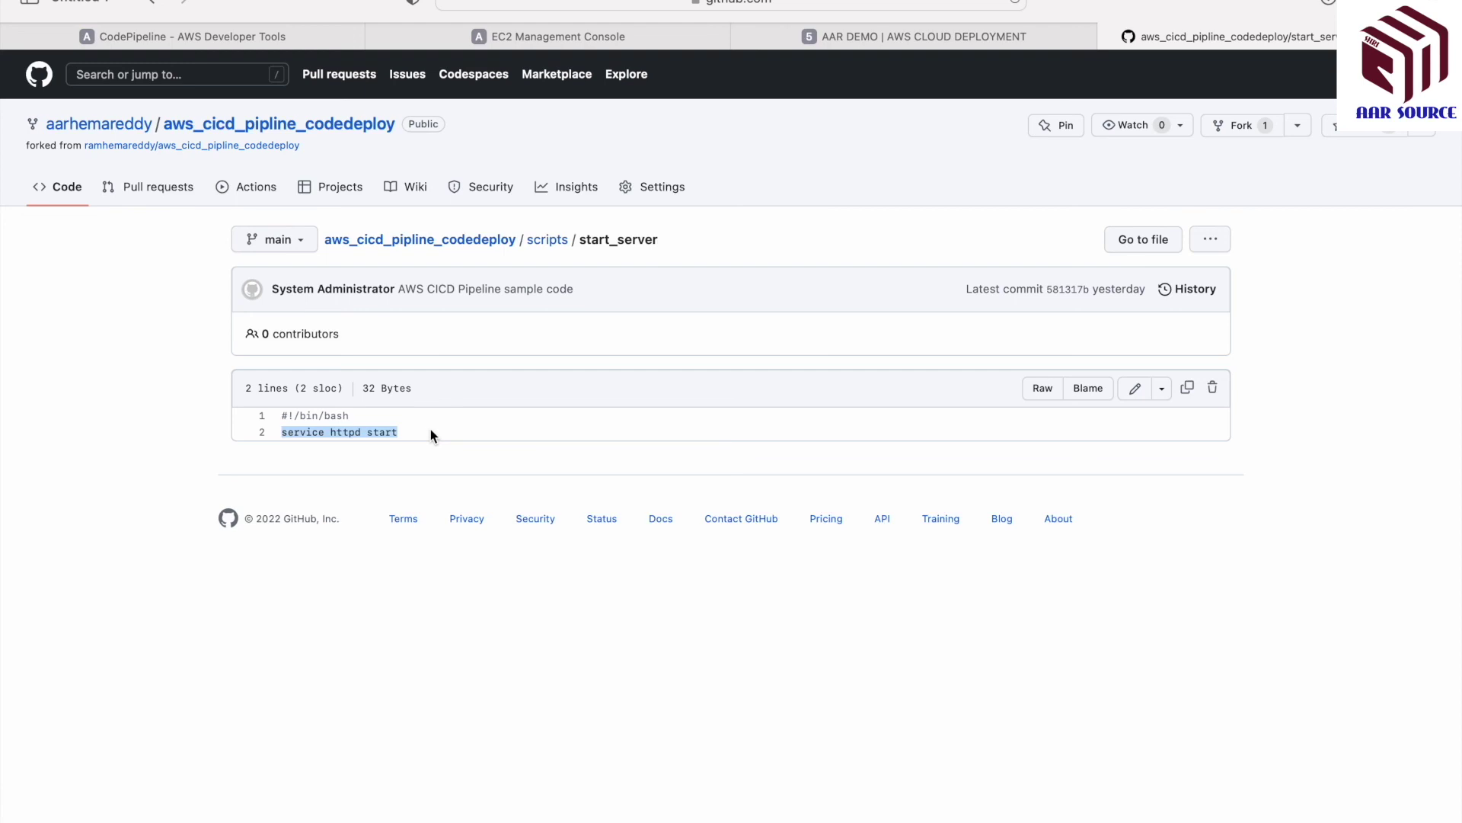
{"action": "left_click", "coordinate": [536, 241]}
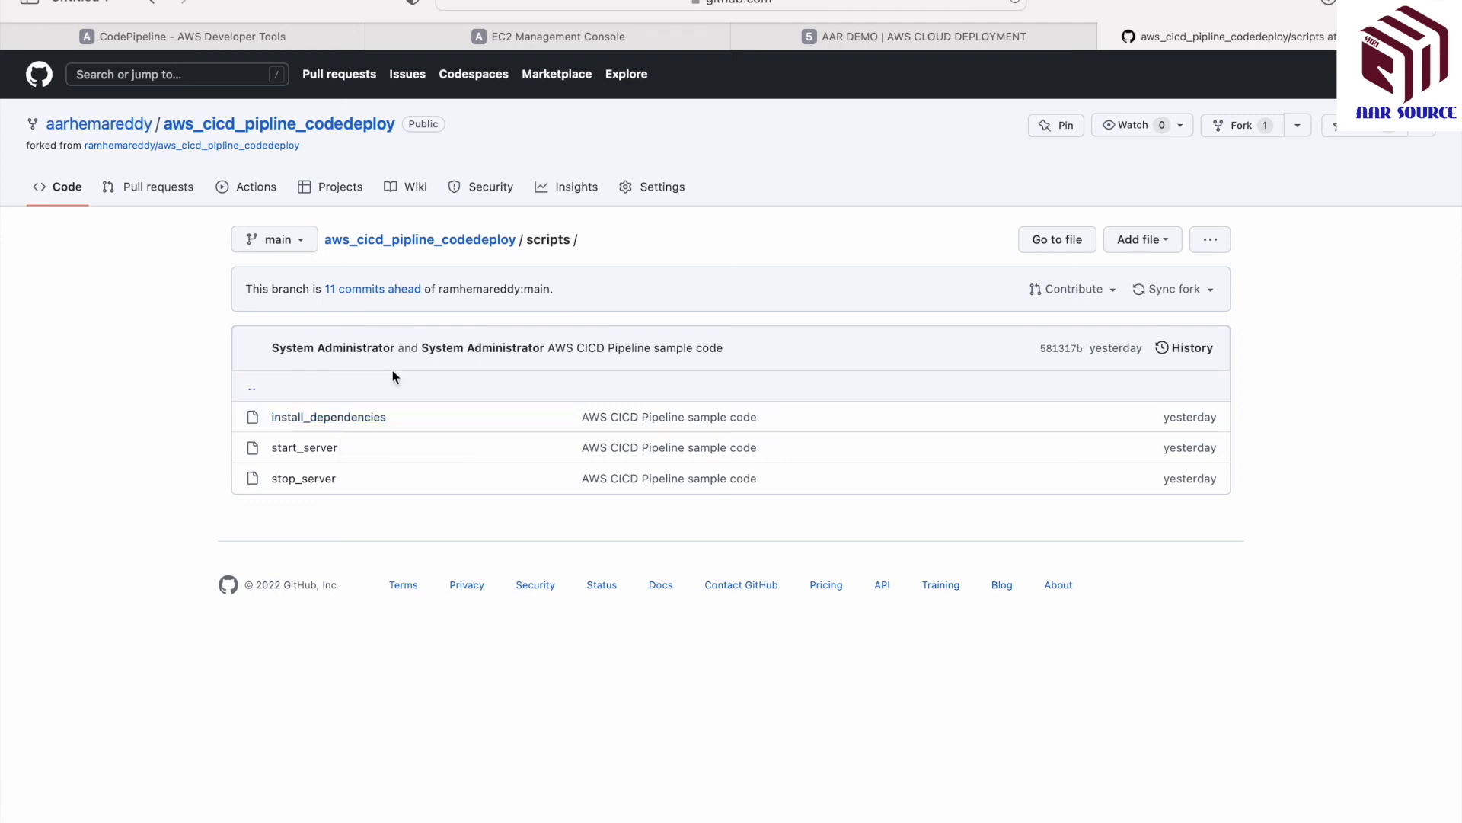
- Examine the user data commands for installing dependencies on Amazon Linux 2 in the repository's README.md
{"action": "left_click", "coordinate": [425, 240]}
{"action": "scroll", "coordinate": [487, 368], "scroll_direction": "down", "scroll_amount": 3}
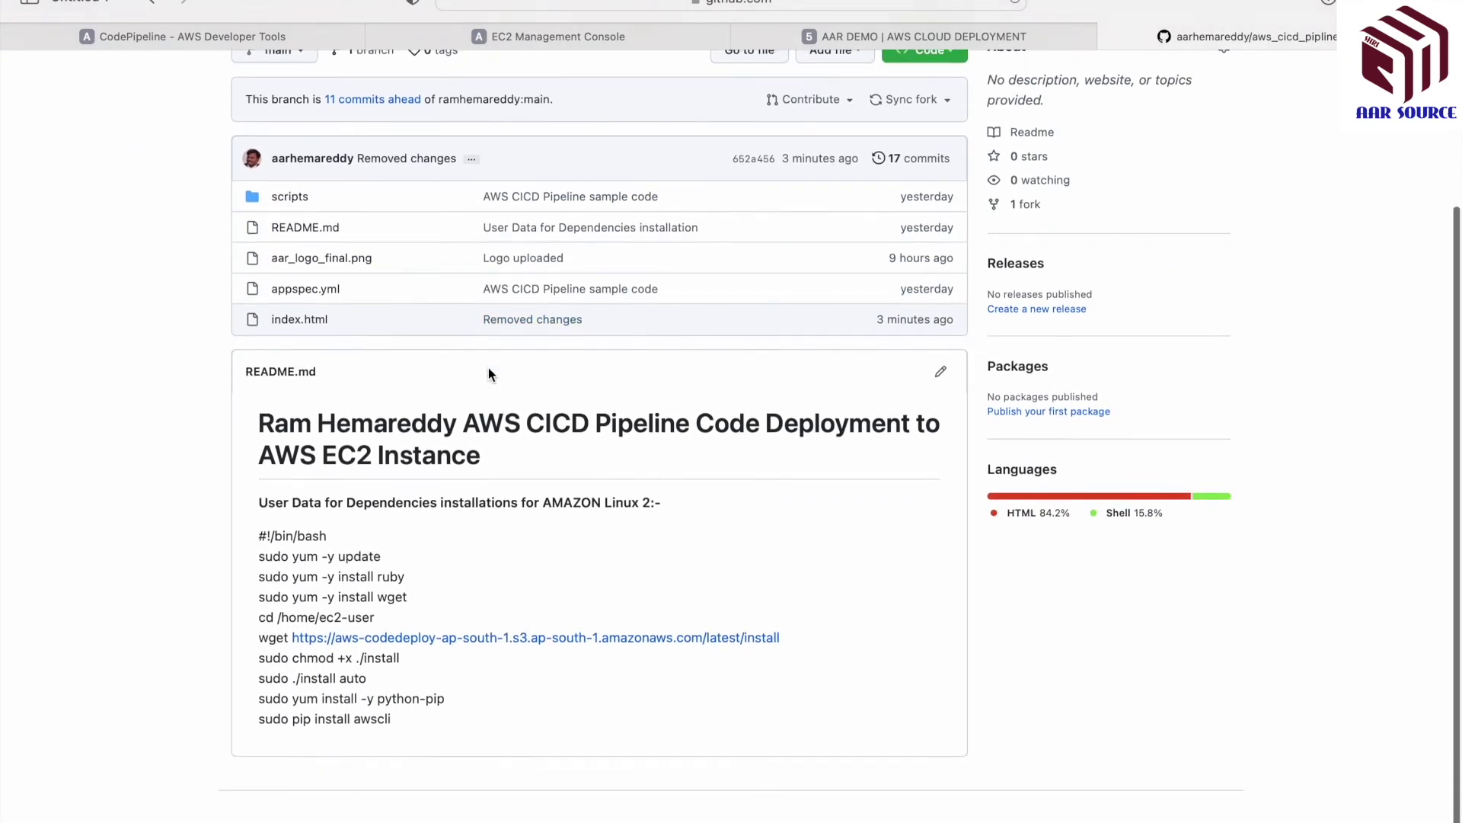
{"action": "left_click_drag", "start_coordinate": [263, 535], "coordinate": [392, 722]}
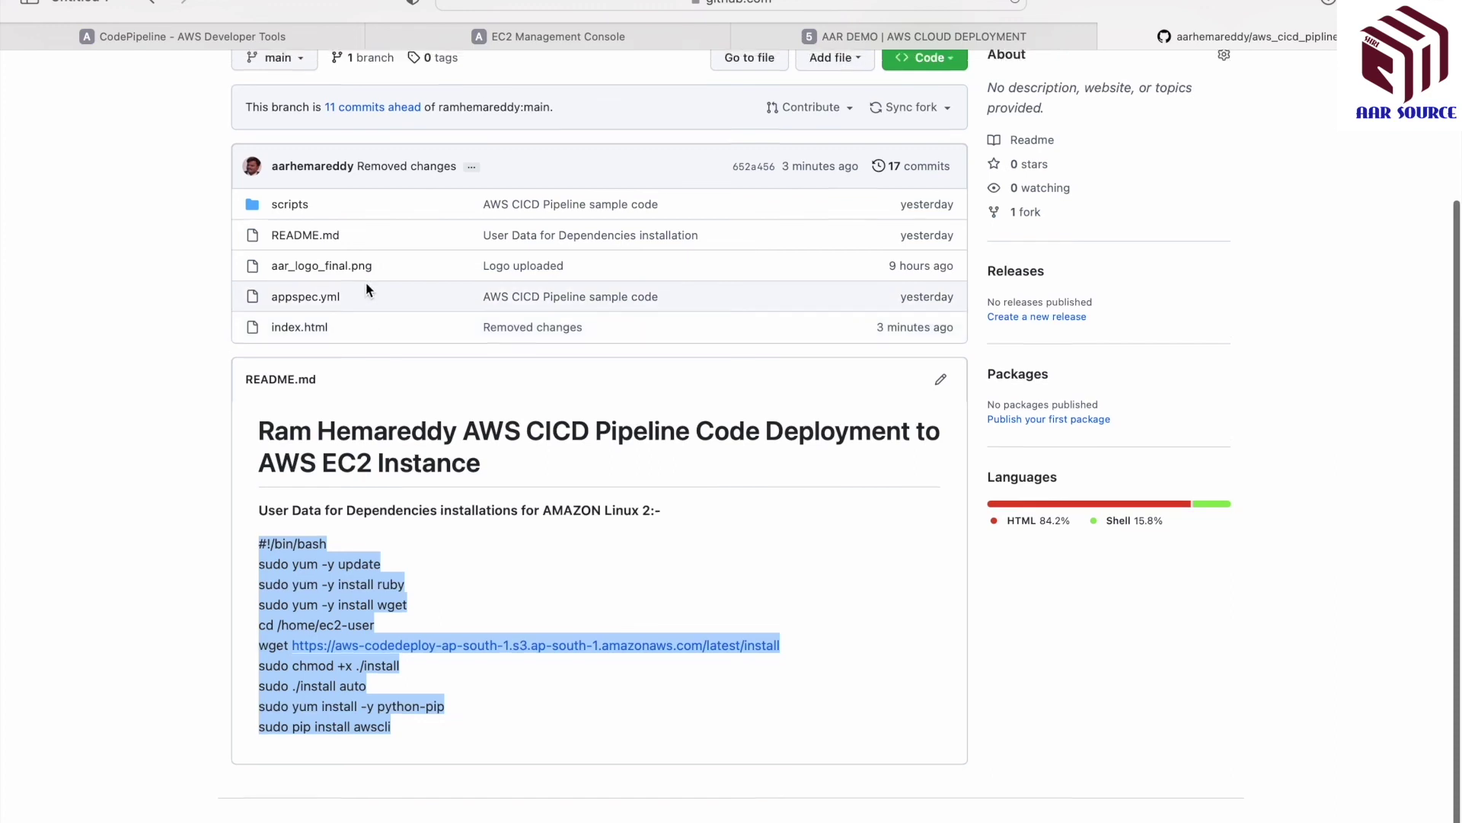
- Review the file list of the repository's scripts folder and switch to the deployed AAR DEMO site
{"action": "scroll", "coordinate": [335, 286], "scroll_direction": "up", "scroll_amount": 2}
{"action": "left_click", "coordinate": [298, 280]}
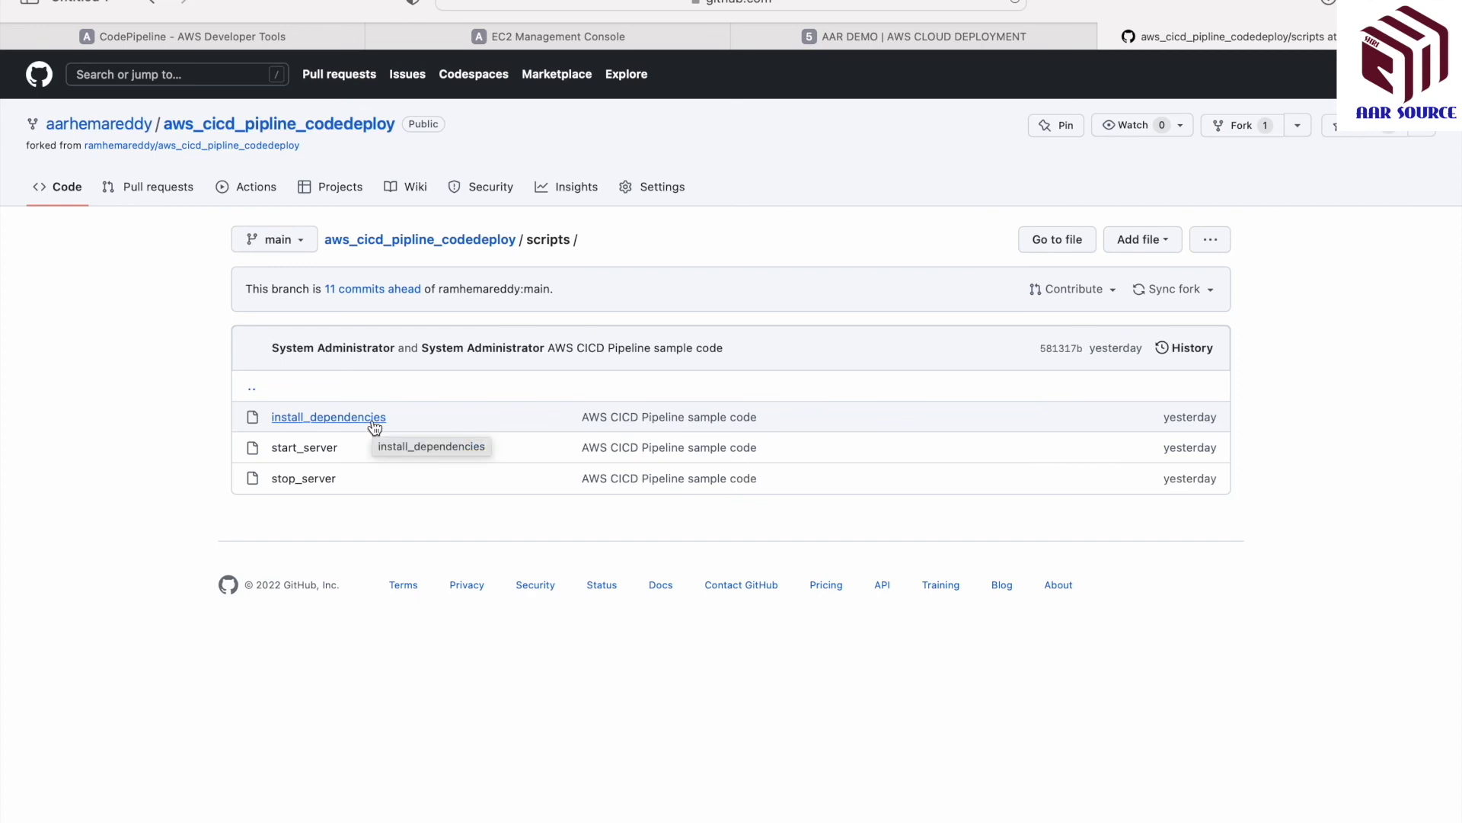
{"action": "left_click", "coordinate": [853, 46]}
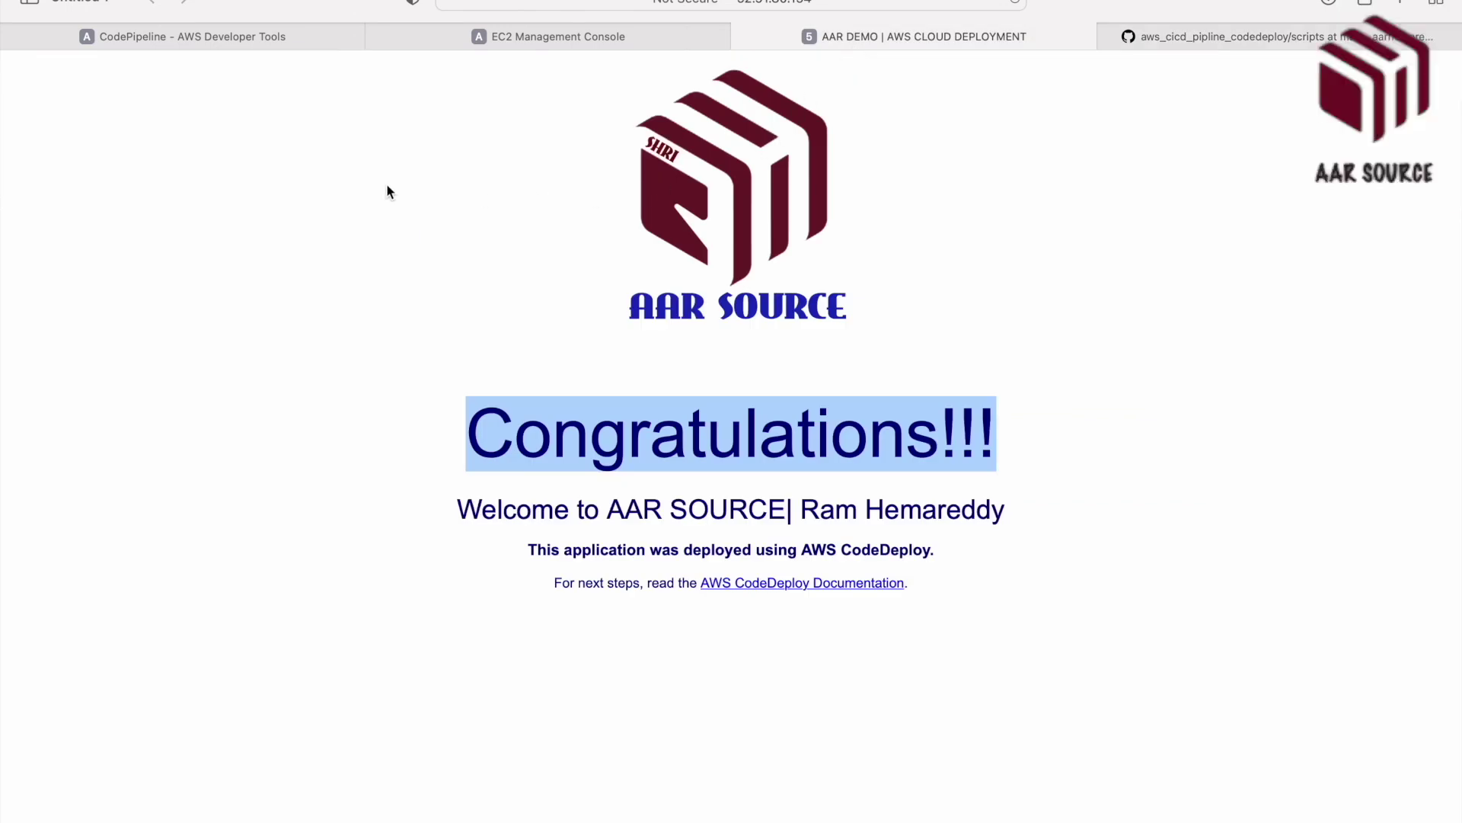